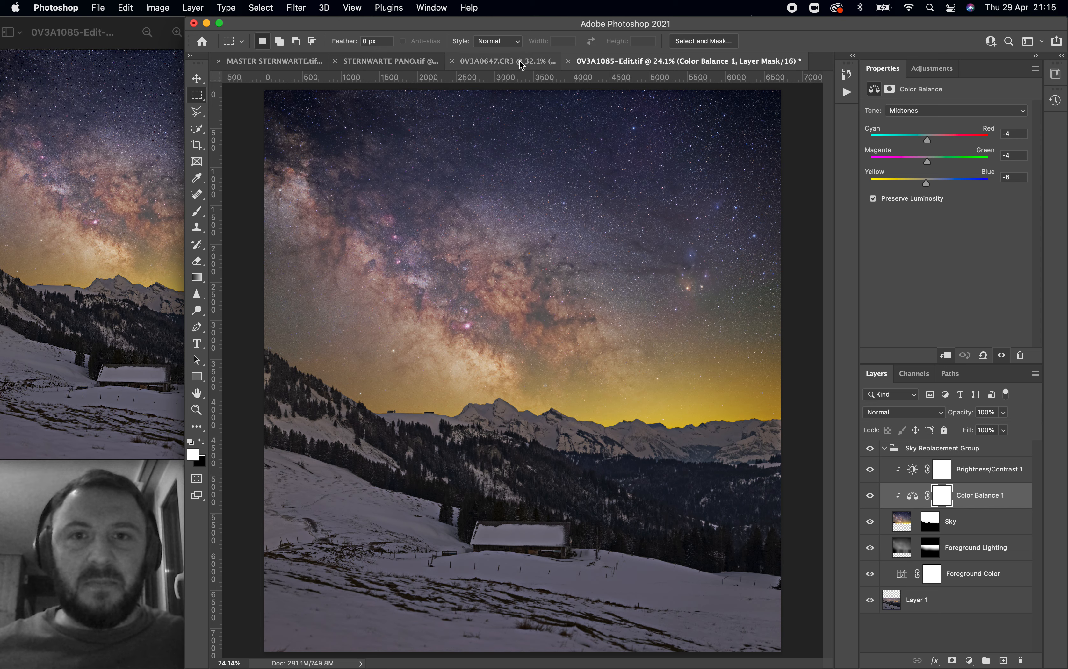
Step: Switch to Lightroom Classic and select the foreground photo 0V3A1089.CR3 for developing
{"action": "mouse_move", "coordinate": [394, 666]}
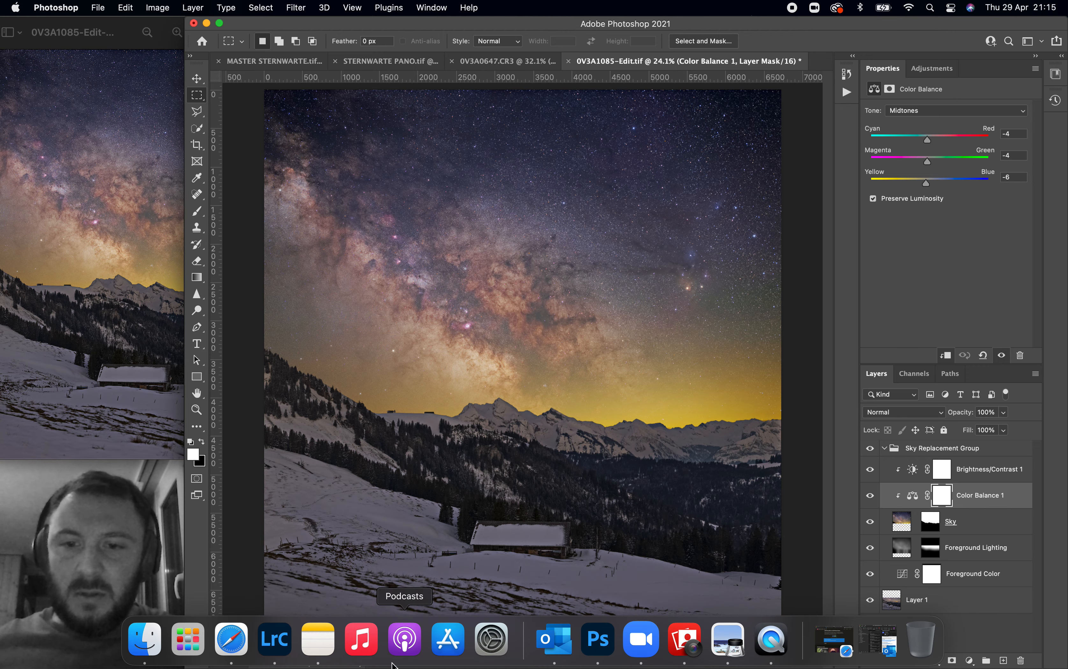
{"action": "left_click", "coordinate": [274, 642]}
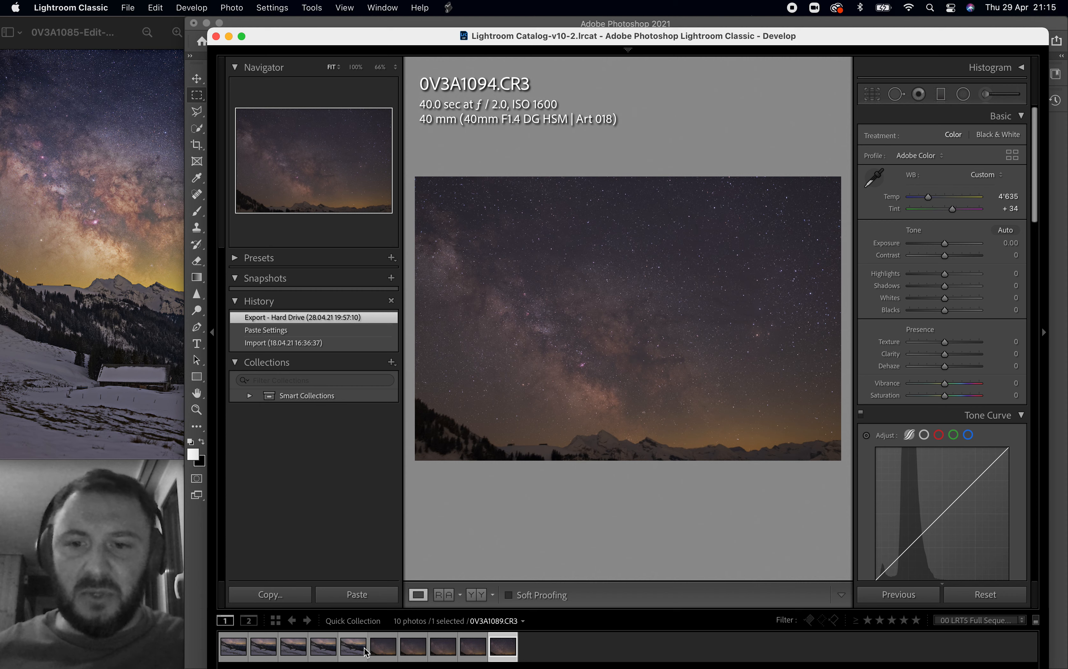
{"action": "left_click", "coordinate": [353, 657]}
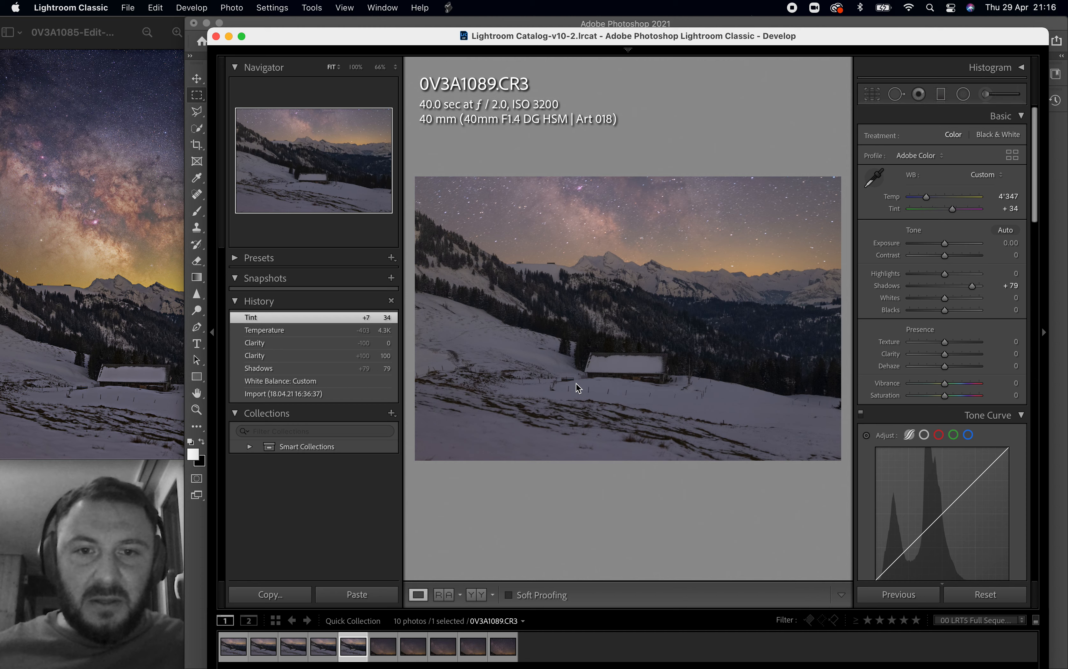
{"action": "mouse_move", "coordinate": [356, 631]}
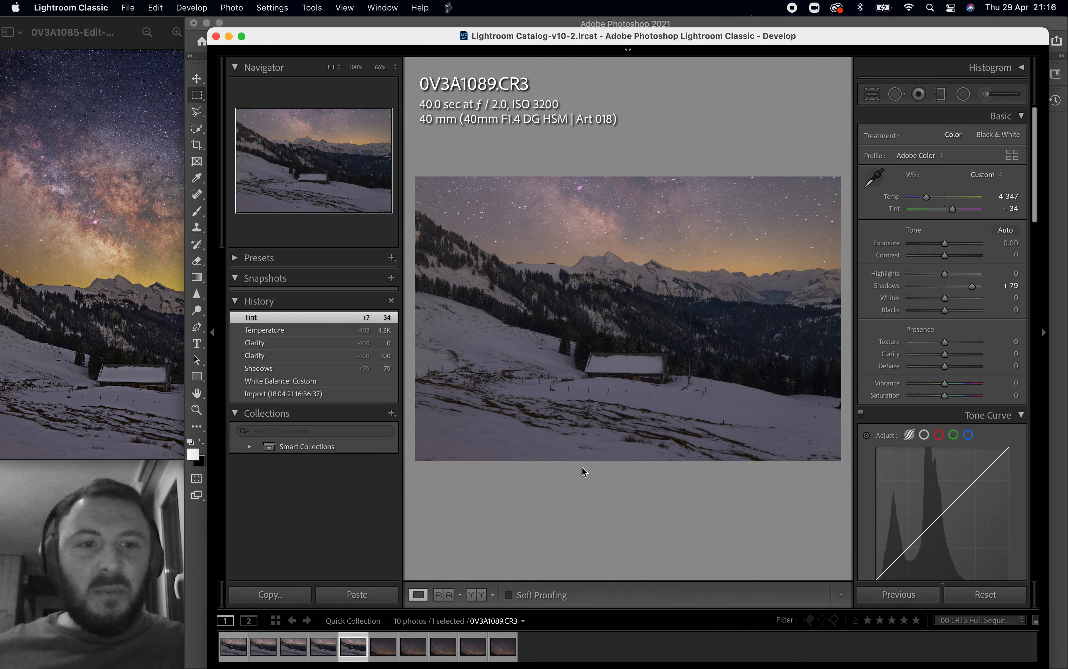
Step: Reset the photo's develop settings, compare its Import and White Balance: Custom history states, and return to the custom white balance state
{"action": "left_click", "coordinate": [987, 596]}
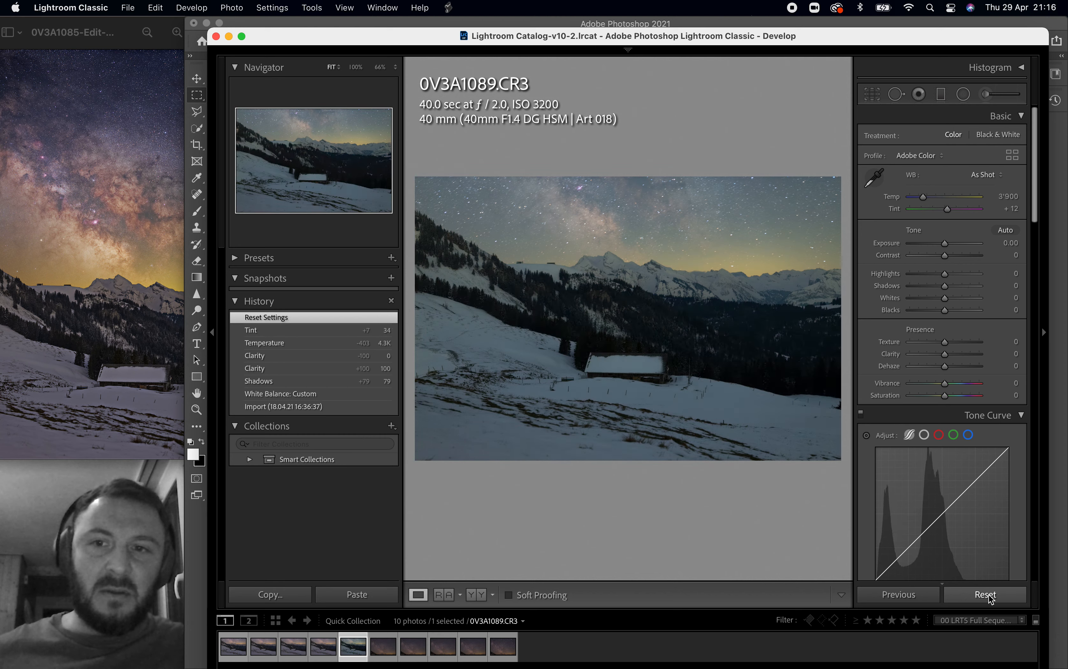
{"action": "left_click", "coordinate": [361, 408]}
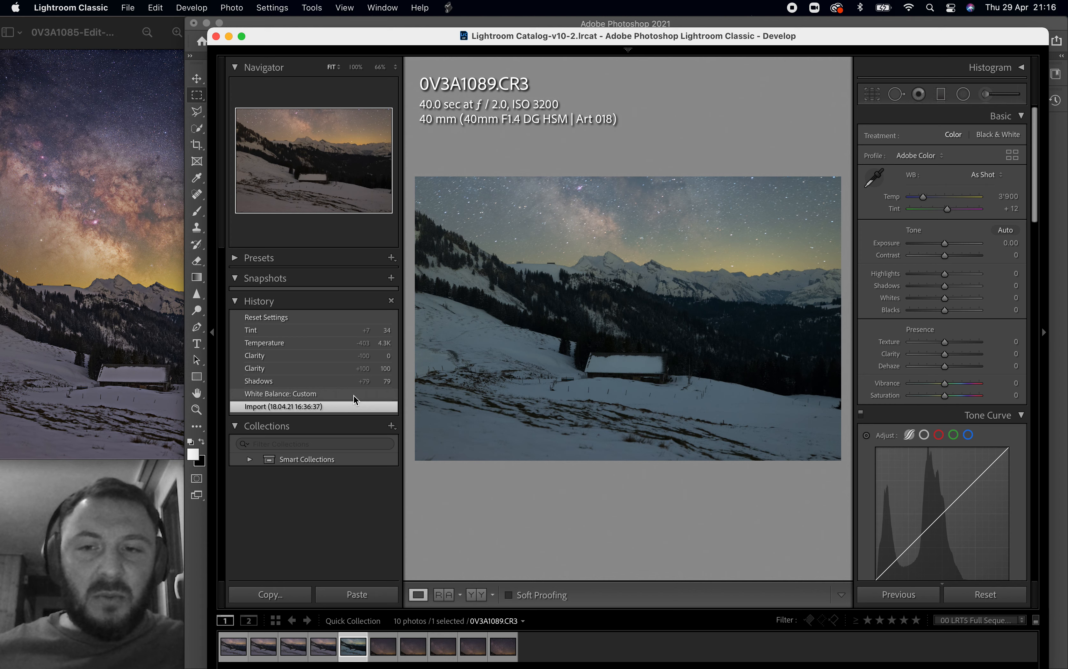
{"action": "left_click", "coordinate": [354, 395]}
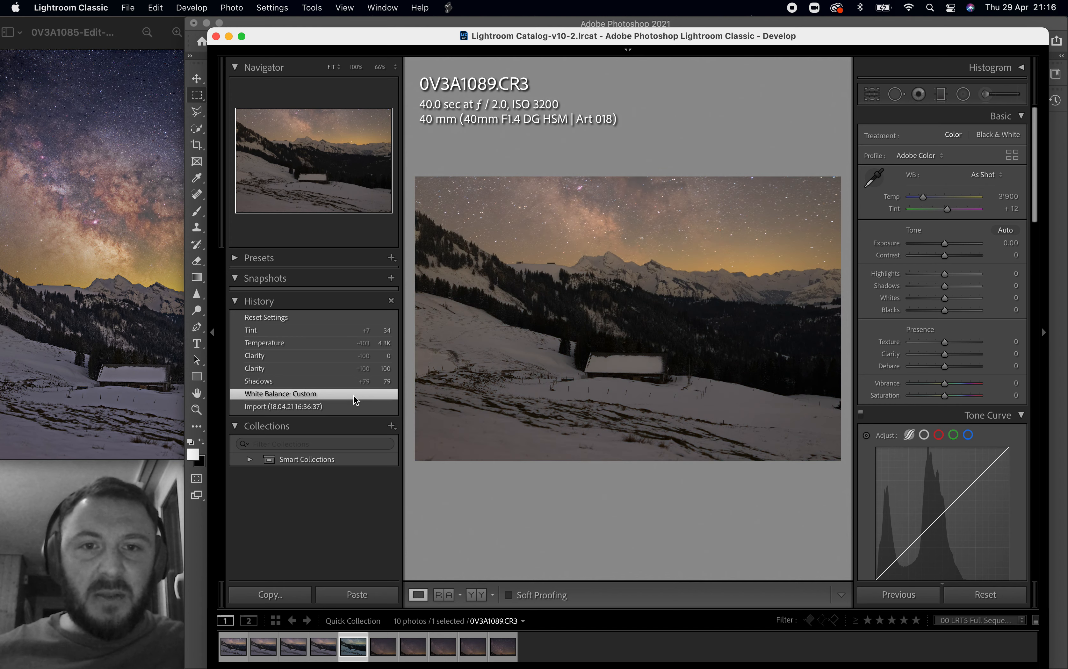
{"action": "left_click", "coordinate": [341, 407]}
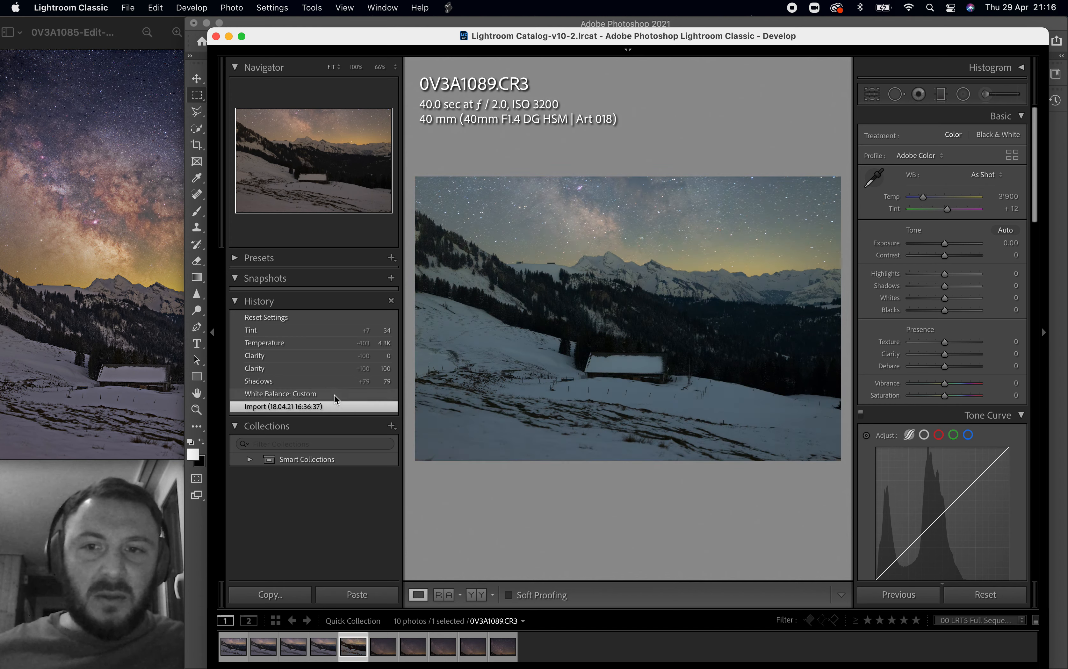
{"action": "left_click", "coordinate": [334, 394]}
Step: Set the photo's temperature to 4503, tint to +30 and shadows to +60, leaving highlights at 0 after trying -18
{"action": "left_click_drag", "start_coordinate": [931, 199], "coordinate": [931, 200]}
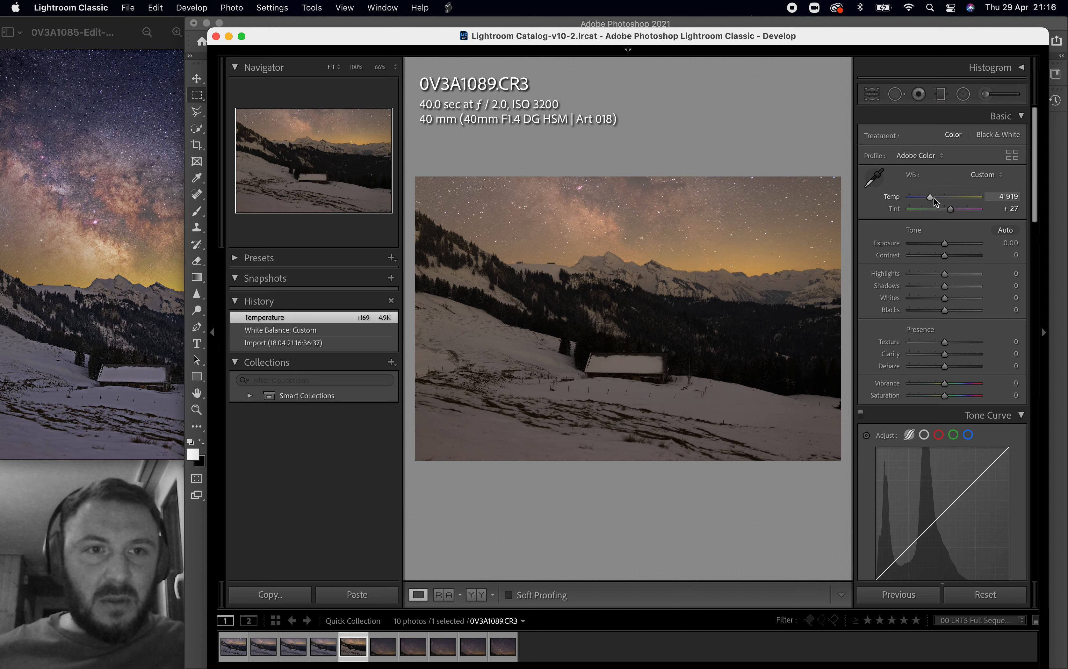
{"action": "left_click_drag", "start_coordinate": [933, 197], "coordinate": [953, 208]}
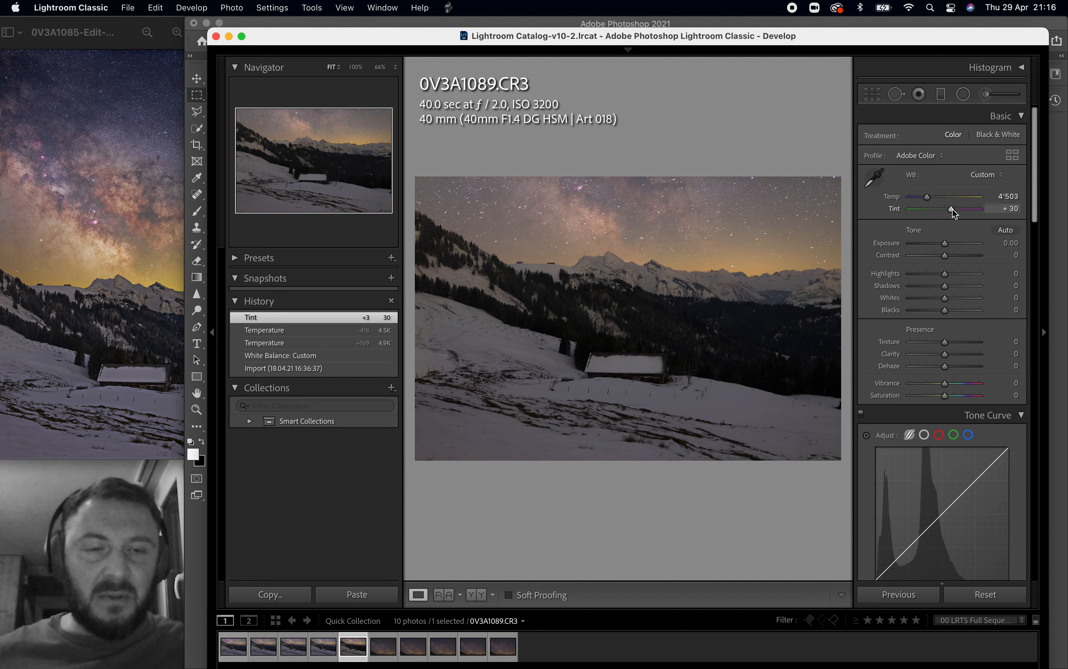
{"action": "mouse_move", "coordinate": [963, 290]}
{"action": "left_mouse_down"}
{"action": "mouse_move", "coordinate": [997, 286]}
{"action": "mouse_move", "coordinate": [966, 288]}
{"action": "left_mouse_up"}
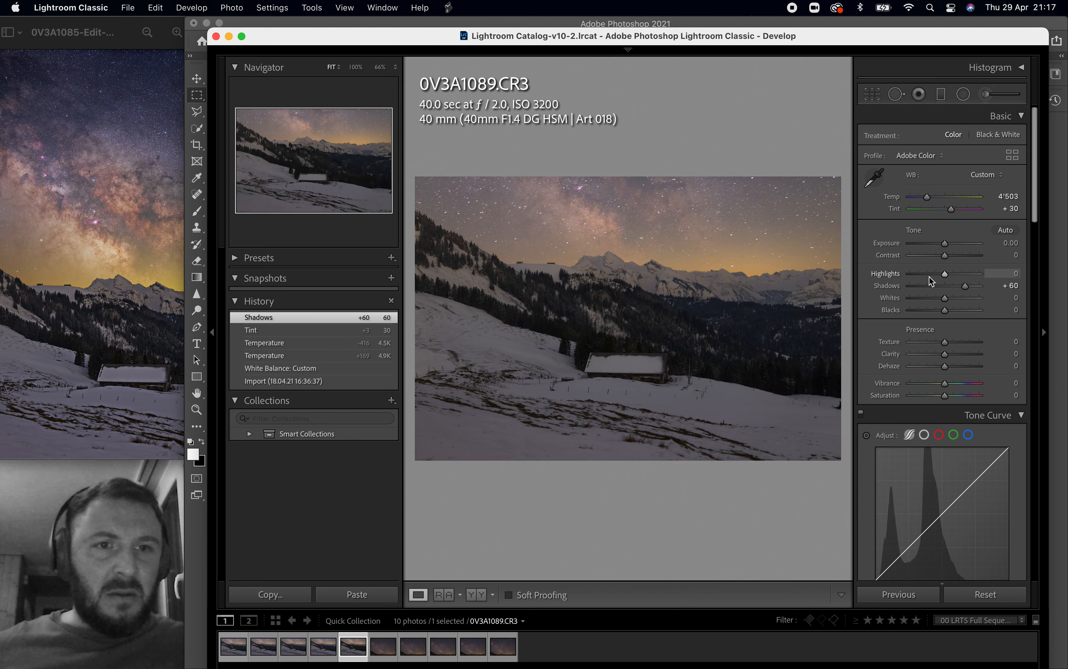
{"action": "mouse_move", "coordinate": [935, 273]}
{"action": "left_mouse_down"}
{"action": "mouse_move", "coordinate": [919, 278]}
{"action": "mouse_move", "coordinate": [938, 275]}
{"action": "left_mouse_up"}
{"action": "double_click", "coordinate": [903, 276]}
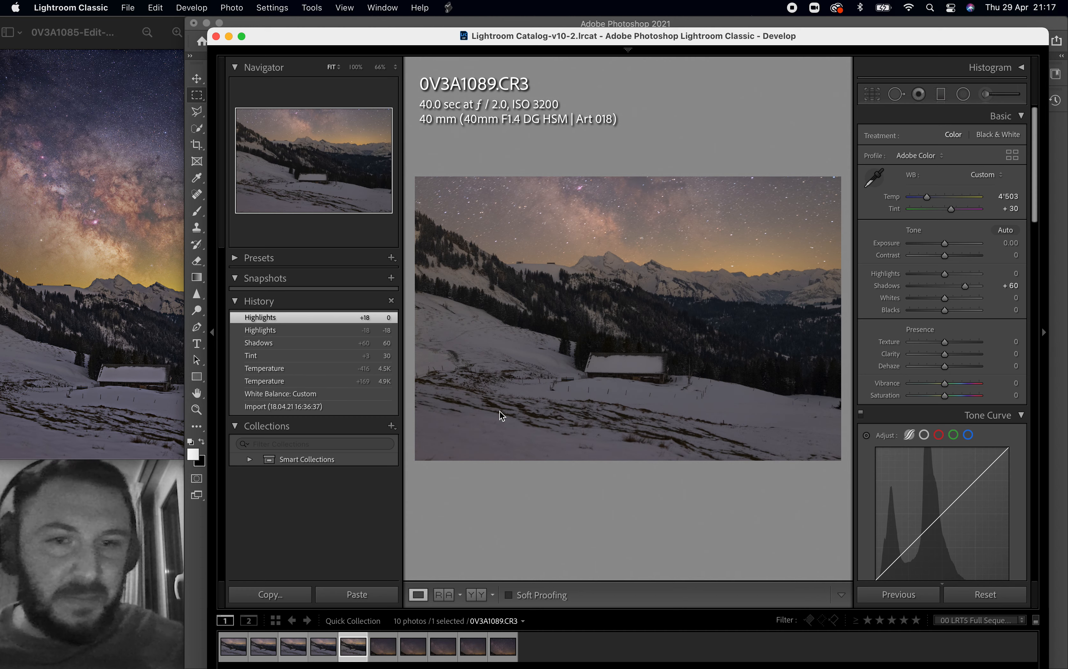
Step: Paste the copied develop settings onto 0V3A1088.CR3 and review its tone curve, color grading and detail settings
{"action": "left_click", "coordinate": [322, 642]}
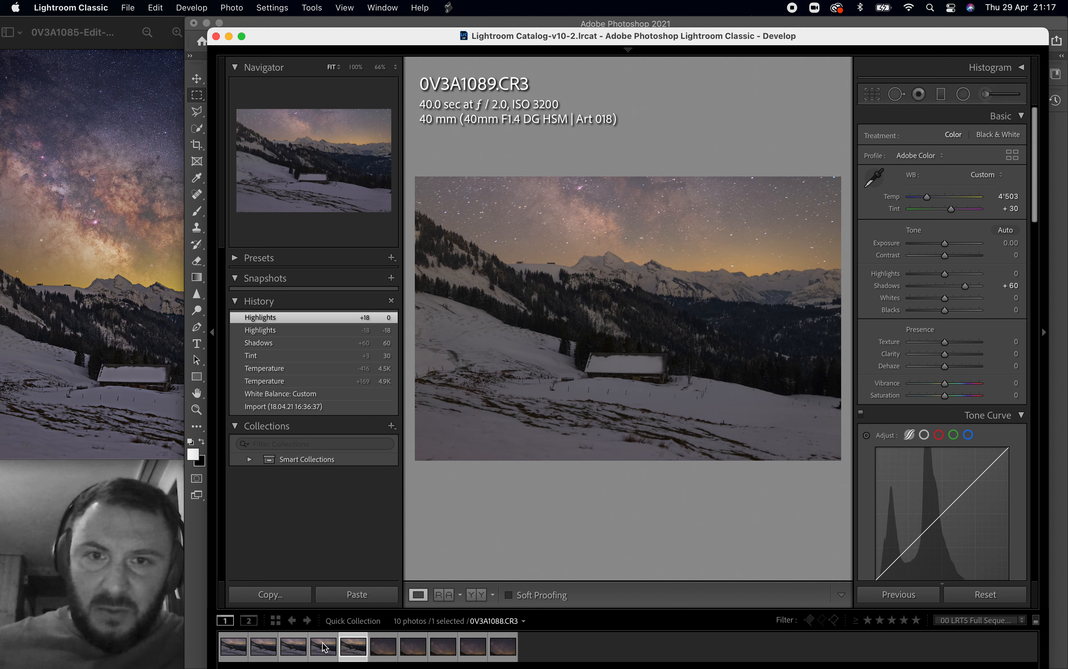
{"action": "key", "text": "super+shift+v"}
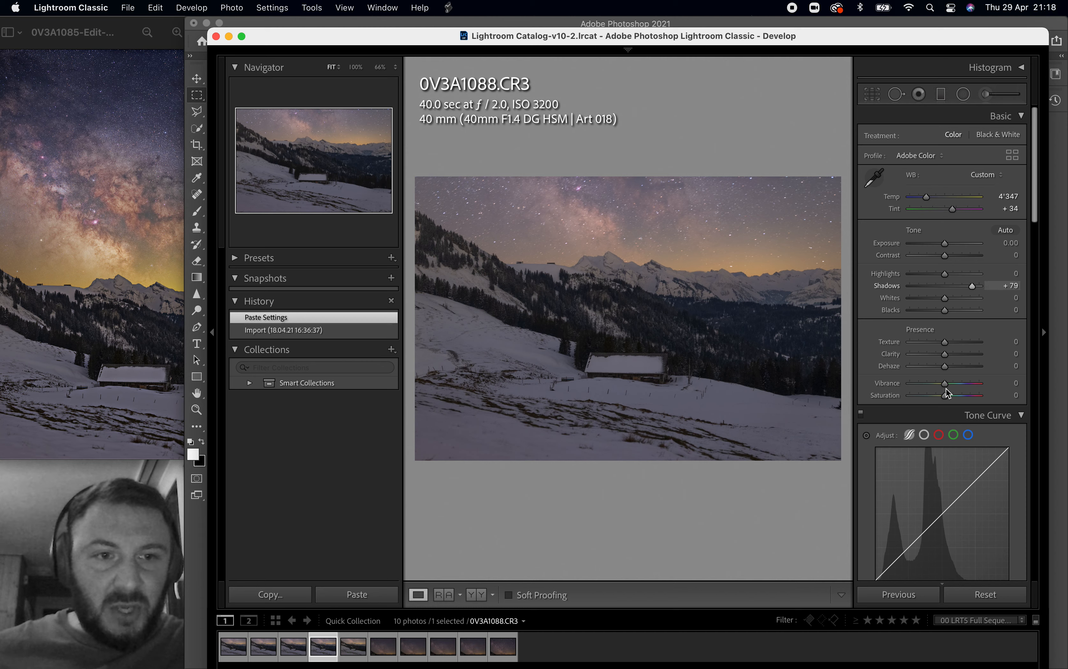
{"action": "scroll", "coordinate": [941, 401], "scroll_direction": "down", "scroll_amount": 10}
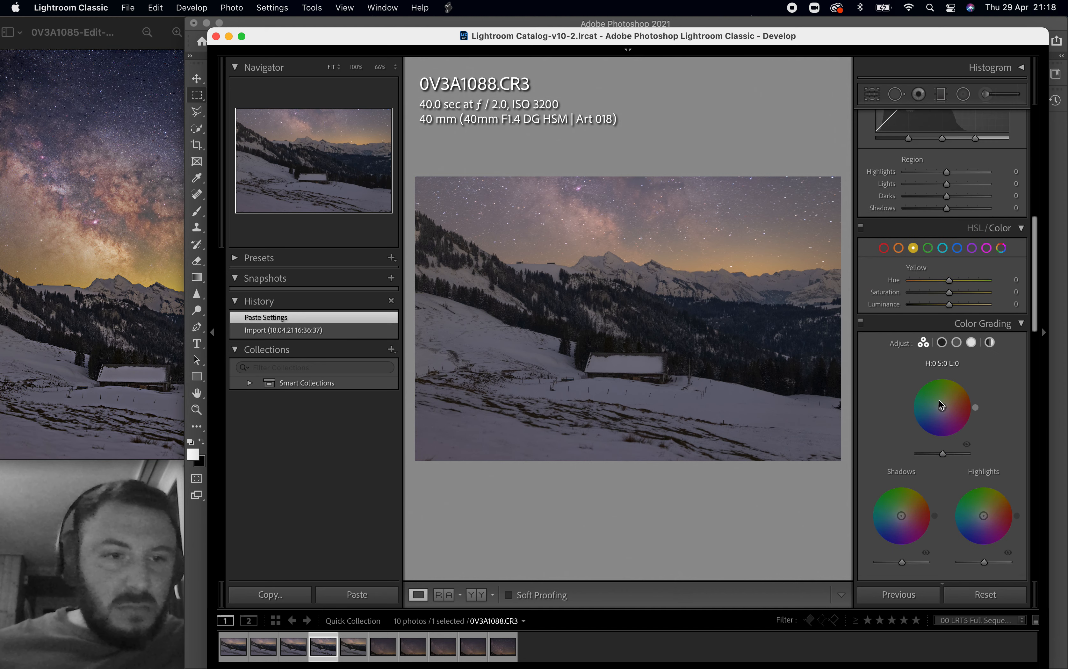
{"action": "scroll", "coordinate": [939, 399], "scroll_direction": "down", "scroll_amount": 8}
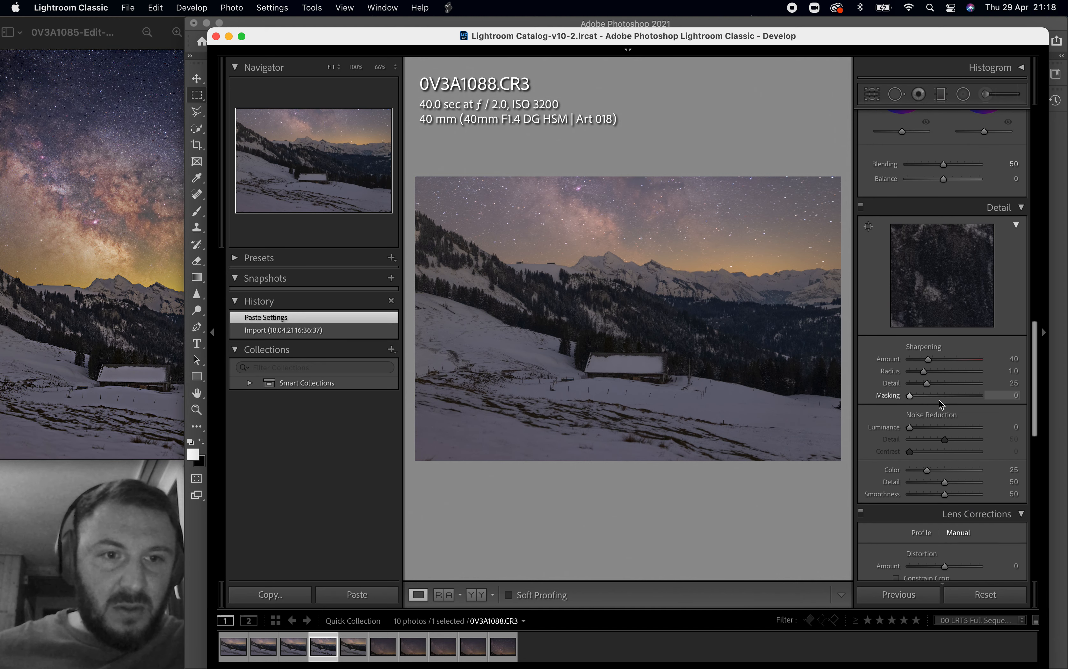
{"action": "scroll", "coordinate": [939, 399], "scroll_direction": "up", "scroll_amount": 12}
{"action": "scroll", "coordinate": [940, 398], "scroll_direction": "up", "scroll_amount": 3}
Step: Select the five foreground photos from 0V3A1089.CR3 back to the first one and paste the copied develop settings onto all of them
{"action": "left_click", "coordinate": [355, 647]}
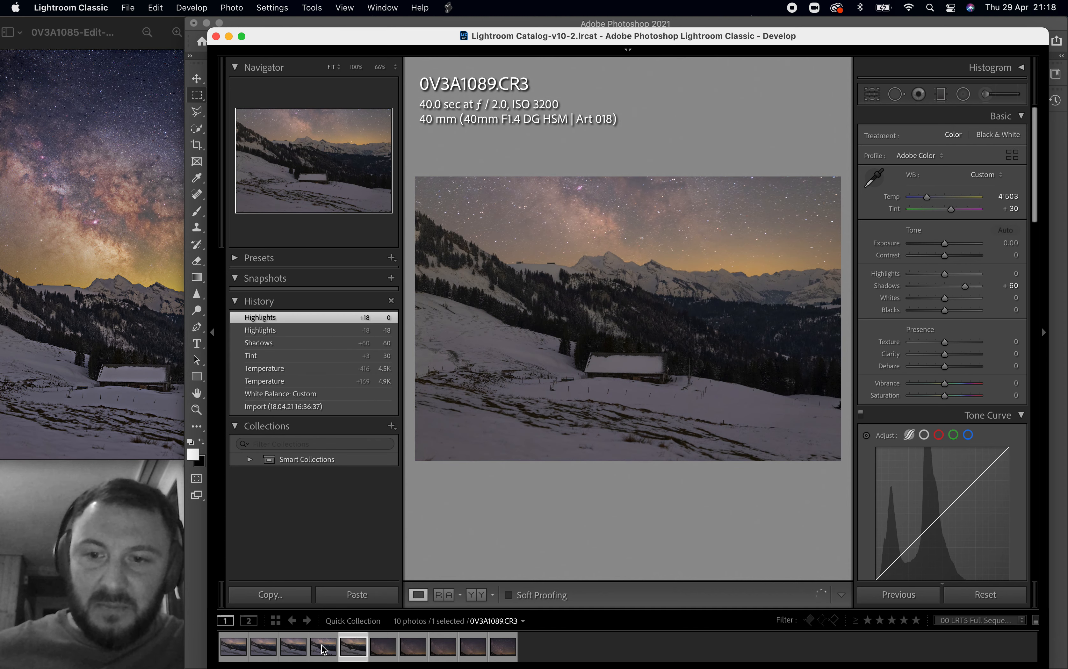
{"action": "left_click", "coordinate": [246, 650], "text": "shift"}
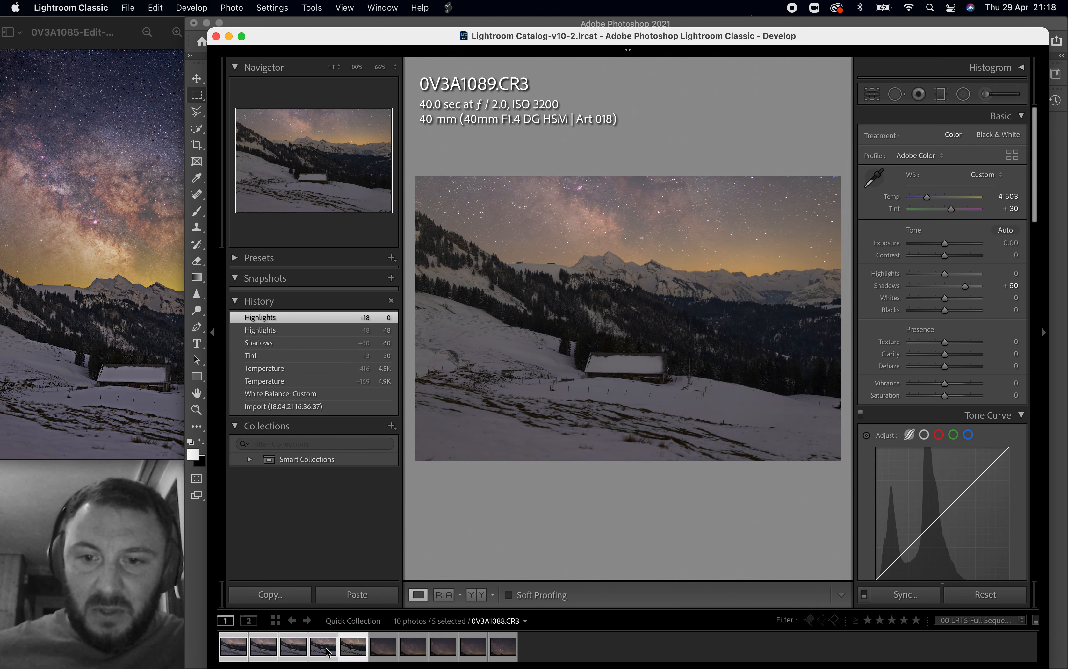
{"action": "right_click", "coordinate": [327, 651]}
{"action": "mouse_move", "coordinate": [427, 508]}
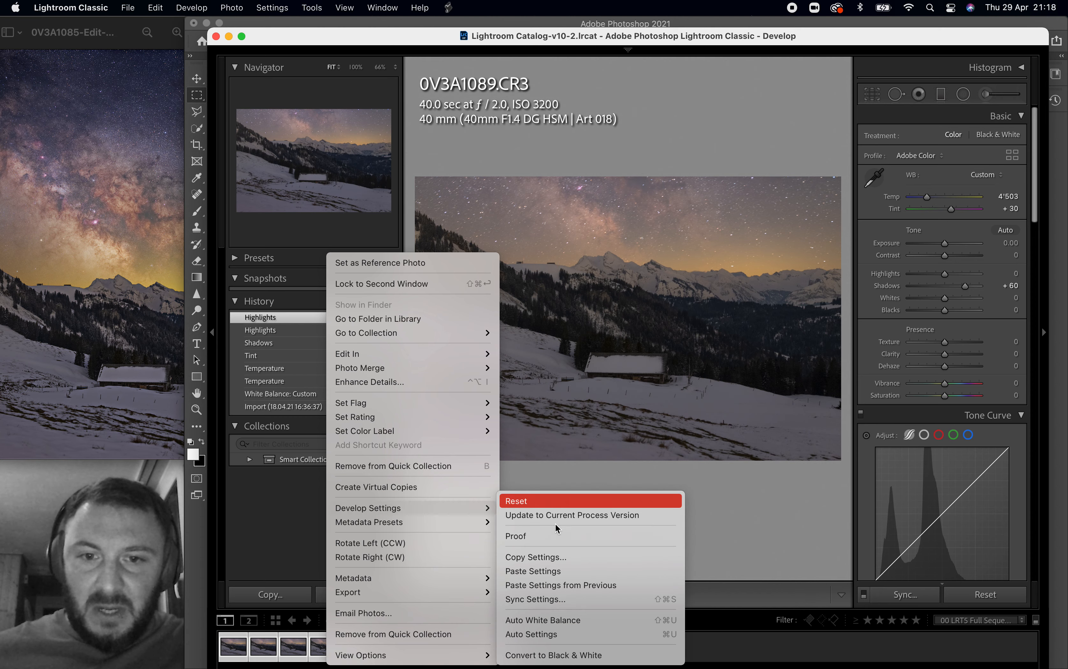
{"action": "left_click", "coordinate": [546, 572]}
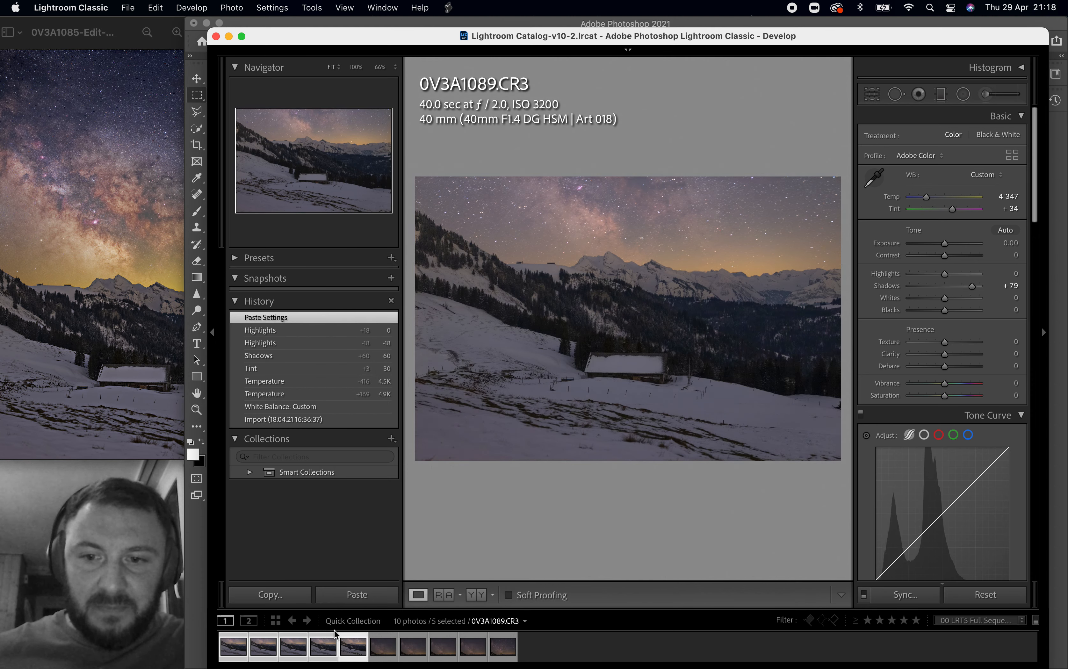
Step: Open the five selected foreground photos as layers of one Photoshop document and inspect the sky and mountains up close
{"action": "right_click", "coordinate": [294, 651]}
{"action": "left_click", "coordinate": [742, 25]}
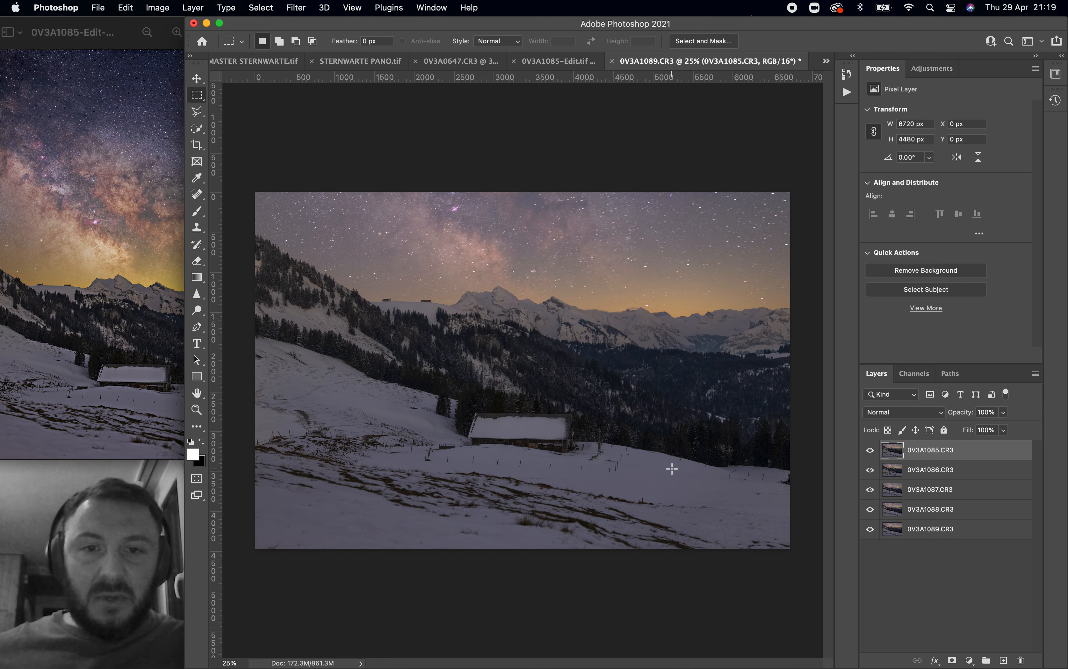
{"action": "key", "text": "super+plus"}
{"action": "scroll", "coordinate": [672, 468], "scroll_direction": "up", "scroll_amount": 7}
{"action": "scroll", "coordinate": [672, 467], "scroll_direction": "up", "scroll_amount": 5}
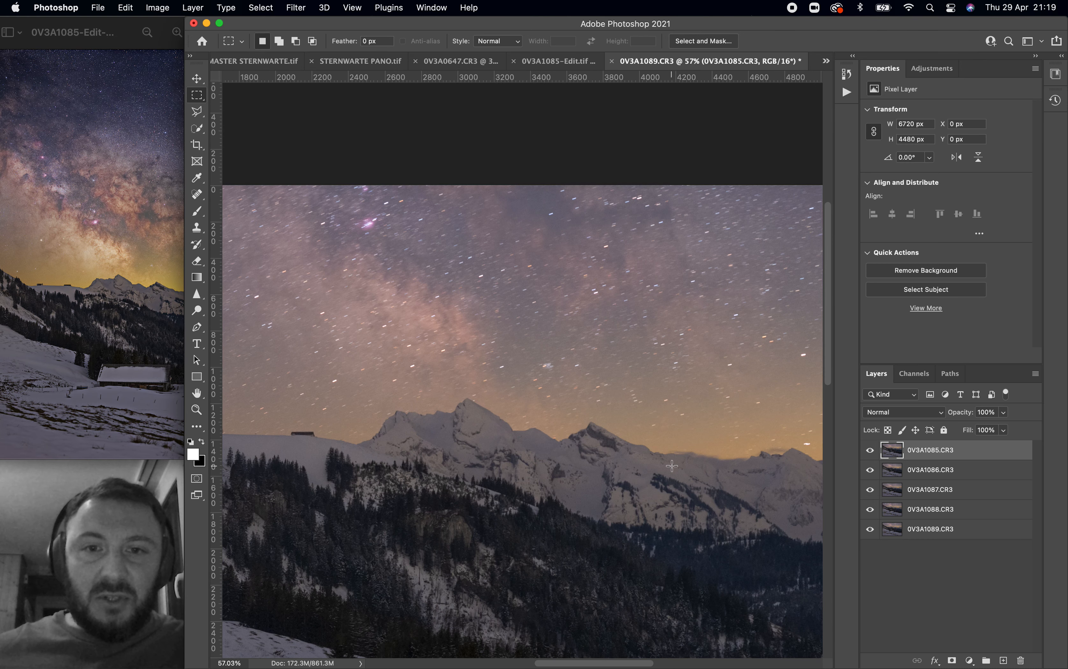
{"action": "scroll", "coordinate": [672, 466], "scroll_direction": "down", "scroll_amount": 3}
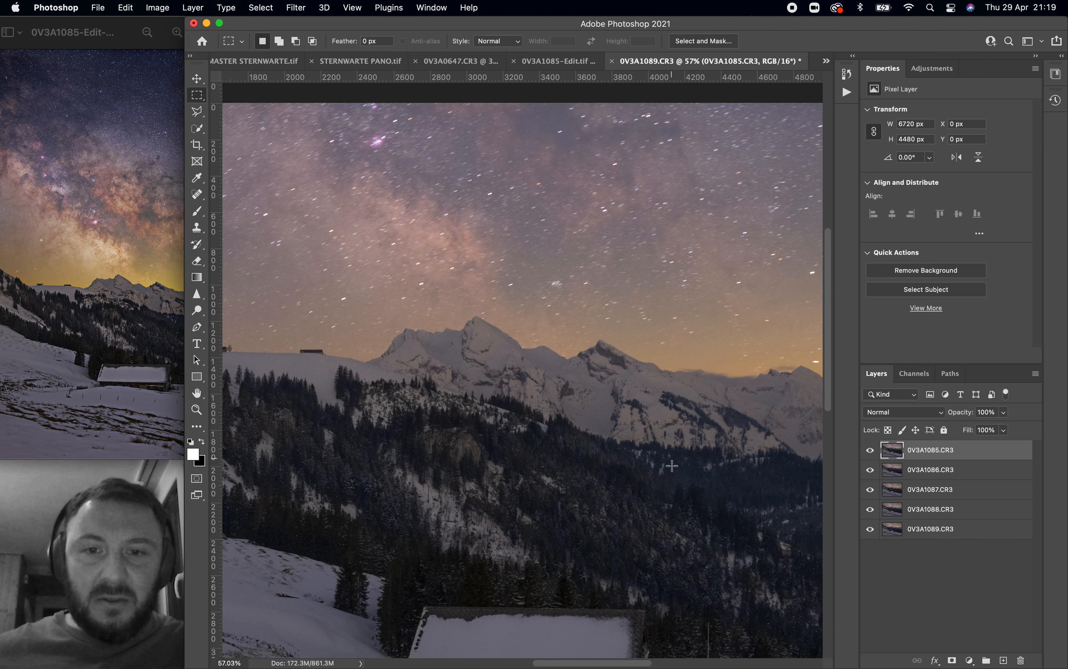
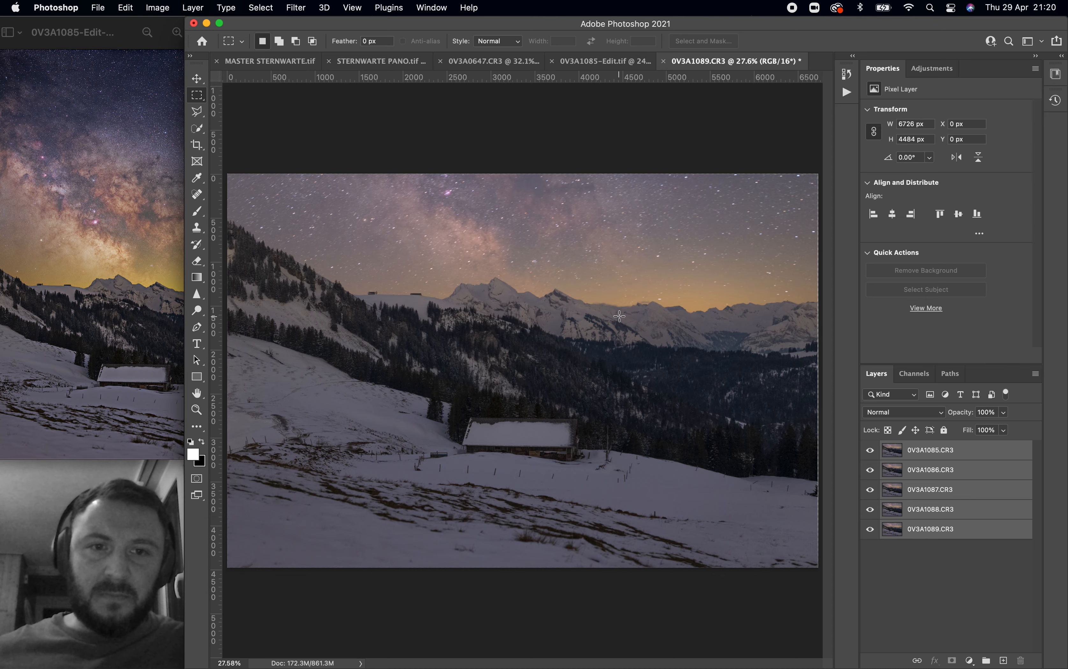
Step: Examine the right edge and upper corner of the five-layer image up close, and return to the full image
{"action": "scroll", "coordinate": [721, 384], "scroll_direction": "up", "scroll_amount": 5}
{"action": "scroll", "coordinate": [720, 383], "scroll_direction": "right", "scroll_amount": 6}
{"action": "scroll", "coordinate": [719, 381], "scroll_direction": "up", "scroll_amount": 4}
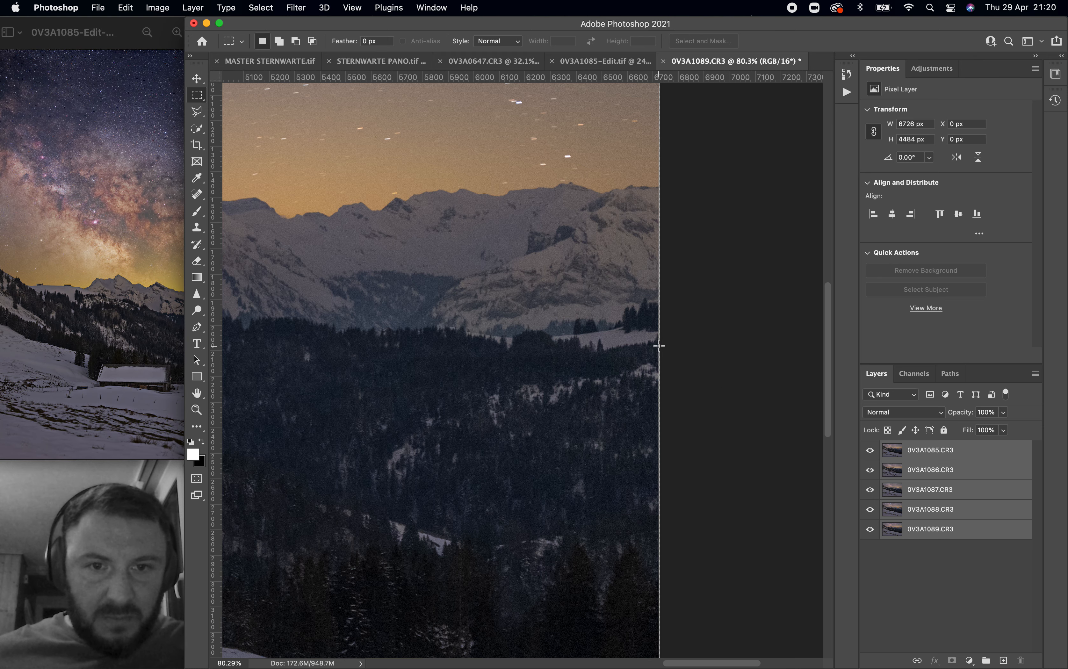
{"action": "scroll", "coordinate": [657, 355], "scroll_direction": "up", "scroll_amount": 10}
{"action": "scroll", "coordinate": [656, 358], "scroll_direction": "right", "scroll_amount": 1}
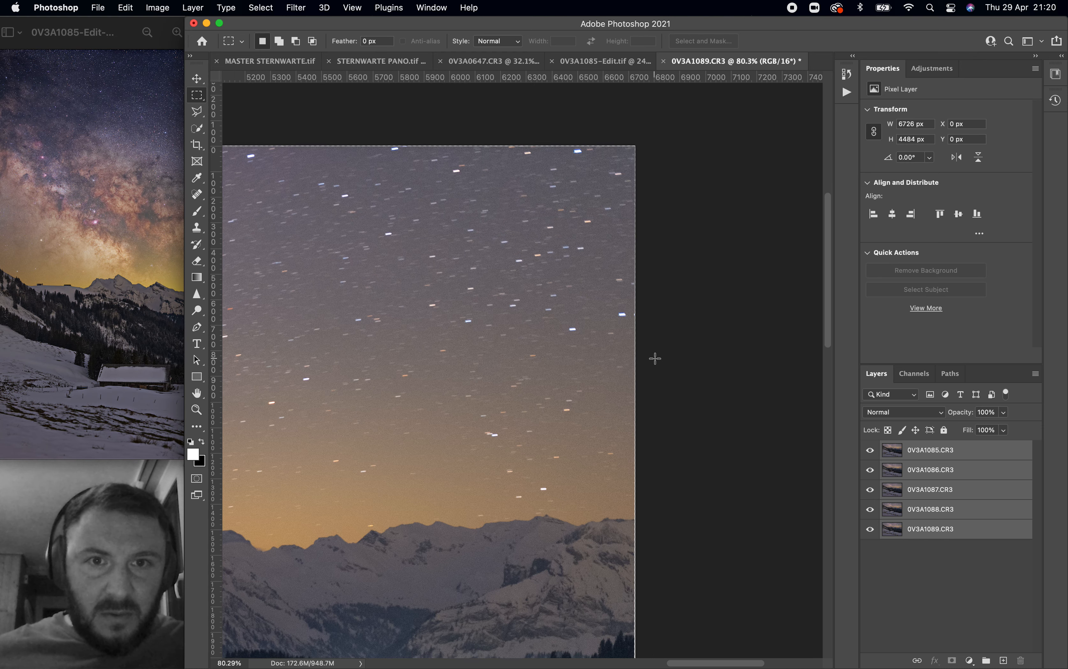
{"action": "key", "text": "super+0"}
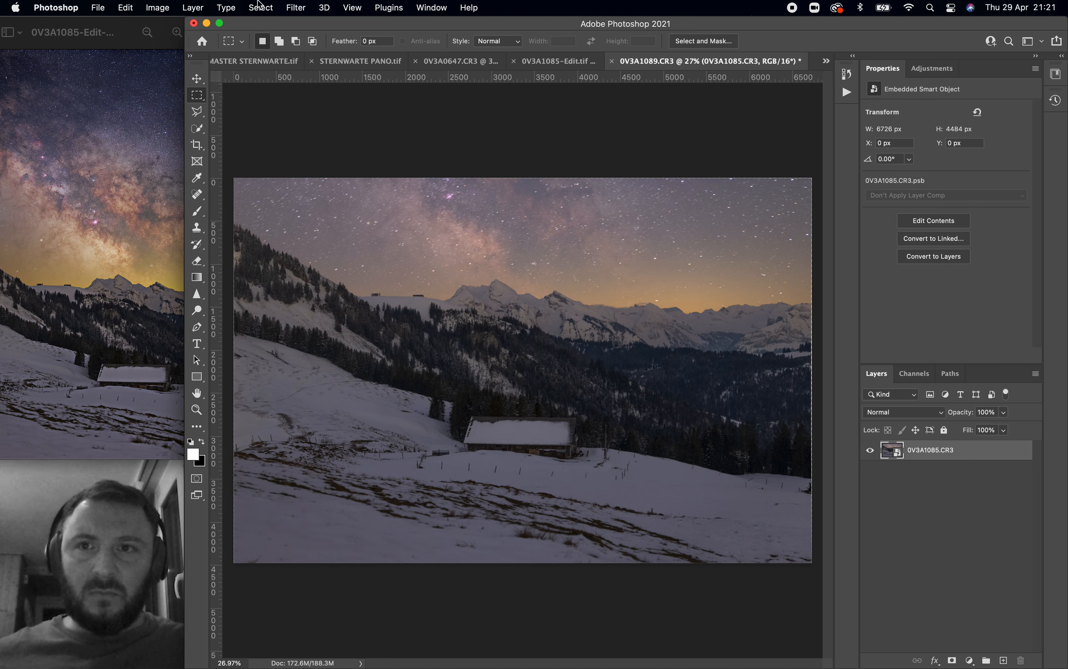
Step: Set the stack mode of the 0V3A1085.CR3 smart object to Mean
{"action": "left_click", "coordinate": [193, 8]}
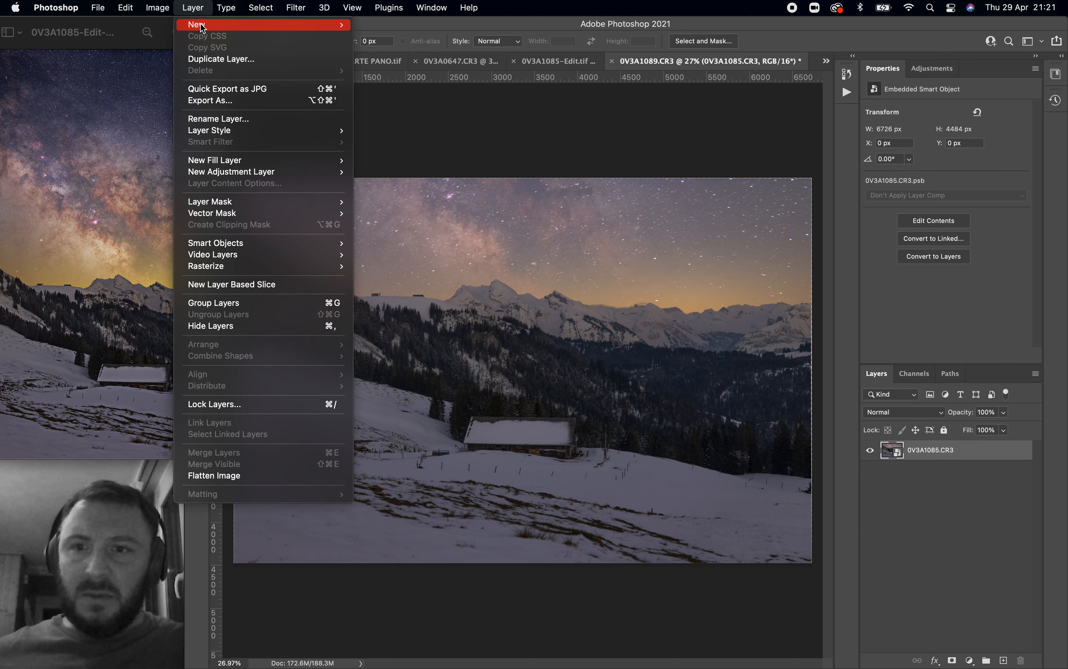
{"action": "mouse_move", "coordinate": [278, 239]}
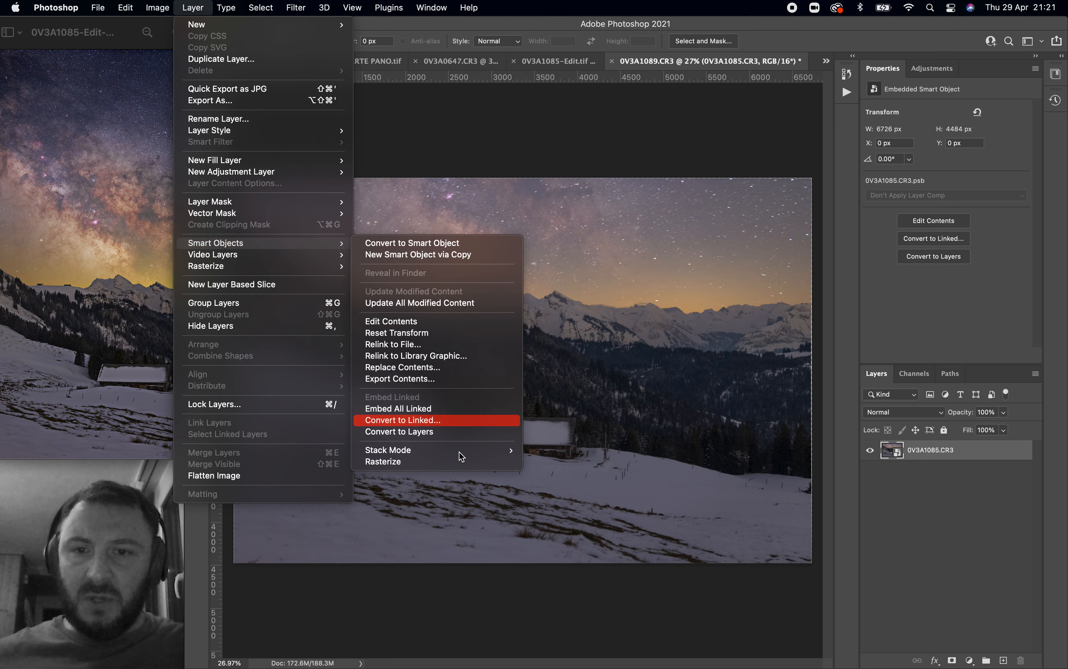
{"action": "mouse_move", "coordinate": [508, 450]}
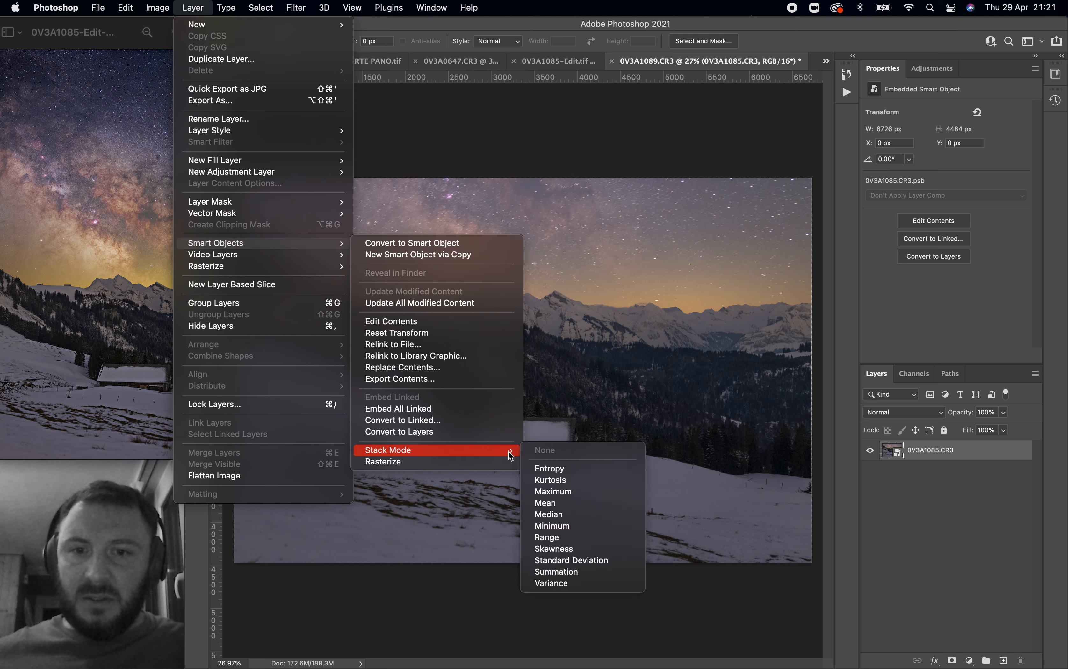
{"action": "left_click", "coordinate": [574, 504]}
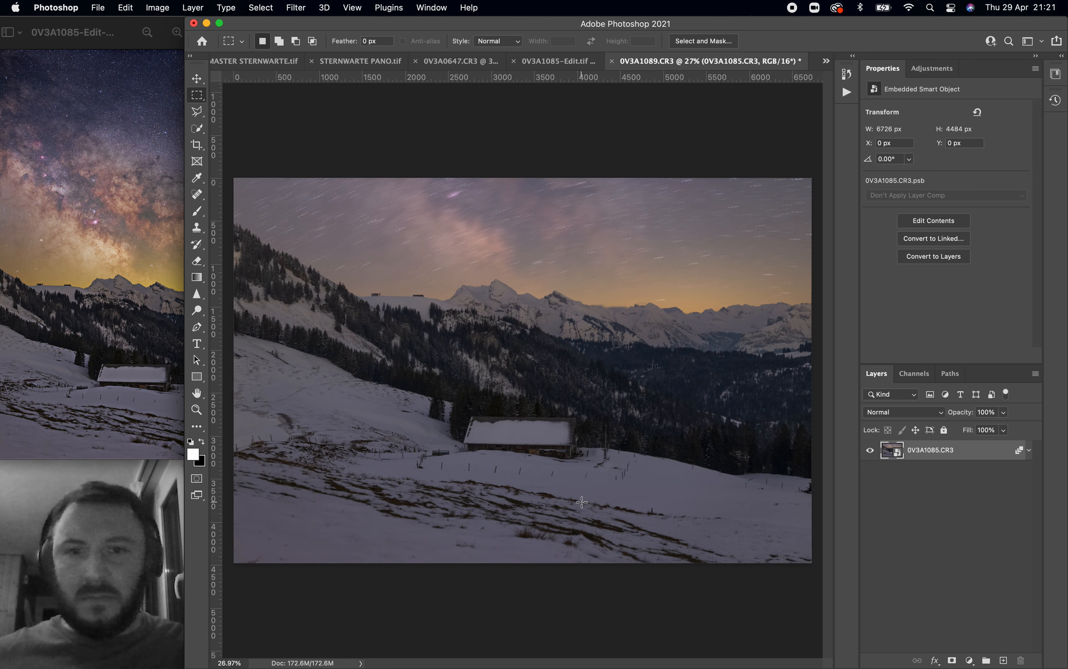
Step: Examine the mountain ridge up close, comparing the noise with and without the Mean stacking, and return to the full image
{"action": "scroll", "coordinate": [582, 500], "scroll_direction": "up", "scroll_amount": 3}
{"action": "scroll", "coordinate": [582, 500], "scroll_direction": "up", "scroll_amount": 6}
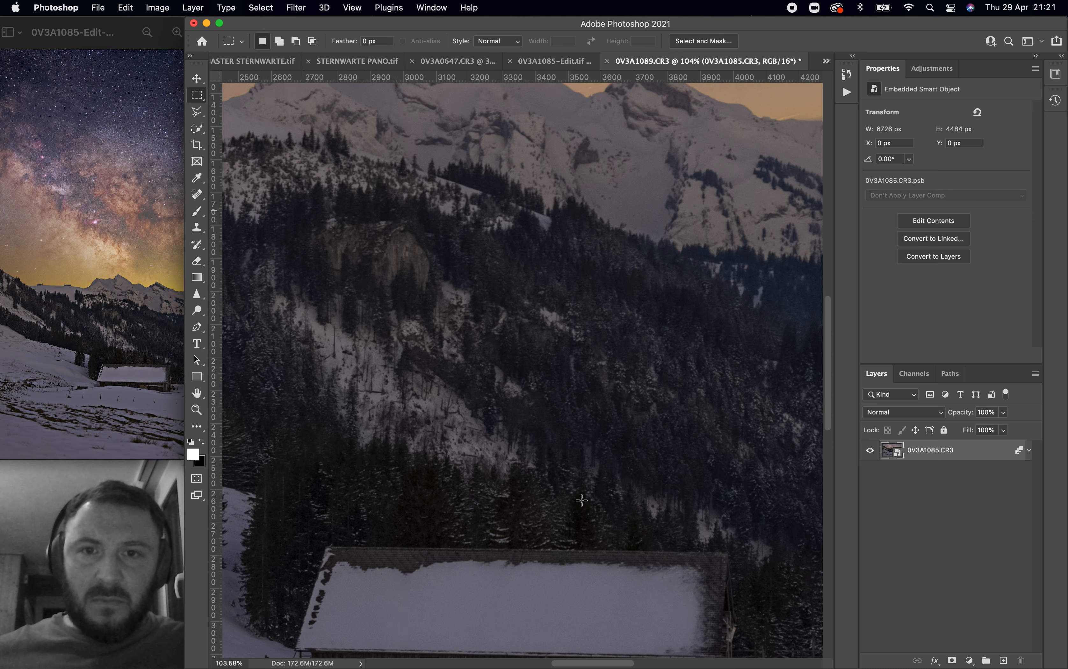
{"action": "scroll", "coordinate": [582, 500], "scroll_direction": "up", "scroll_amount": 5}
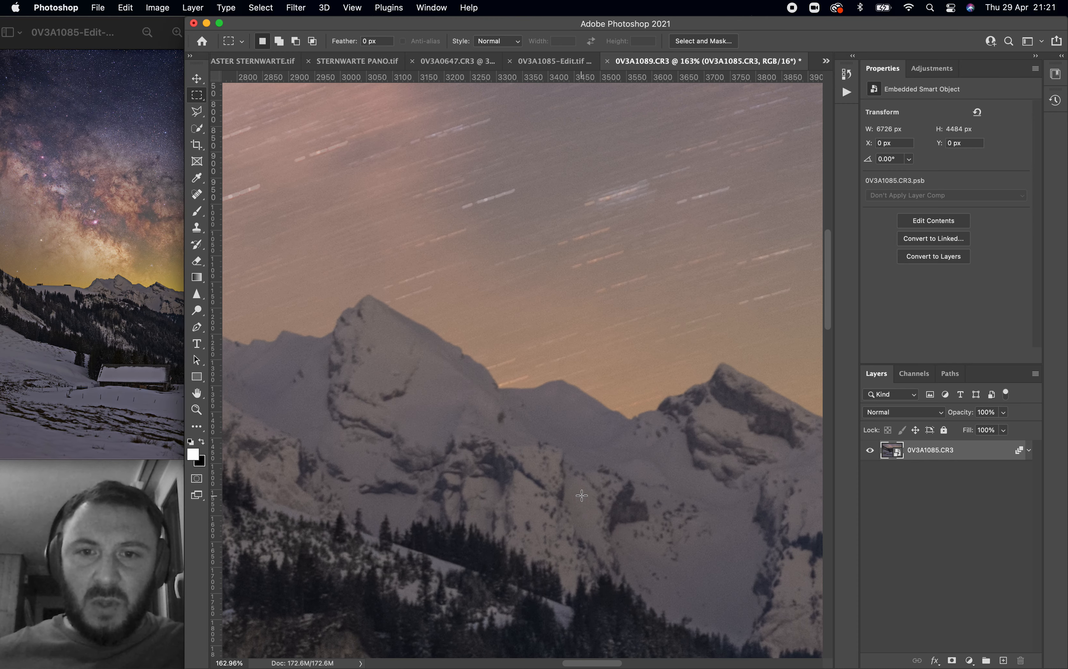
{"action": "scroll", "coordinate": [582, 495], "scroll_direction": "down", "scroll_amount": 2}
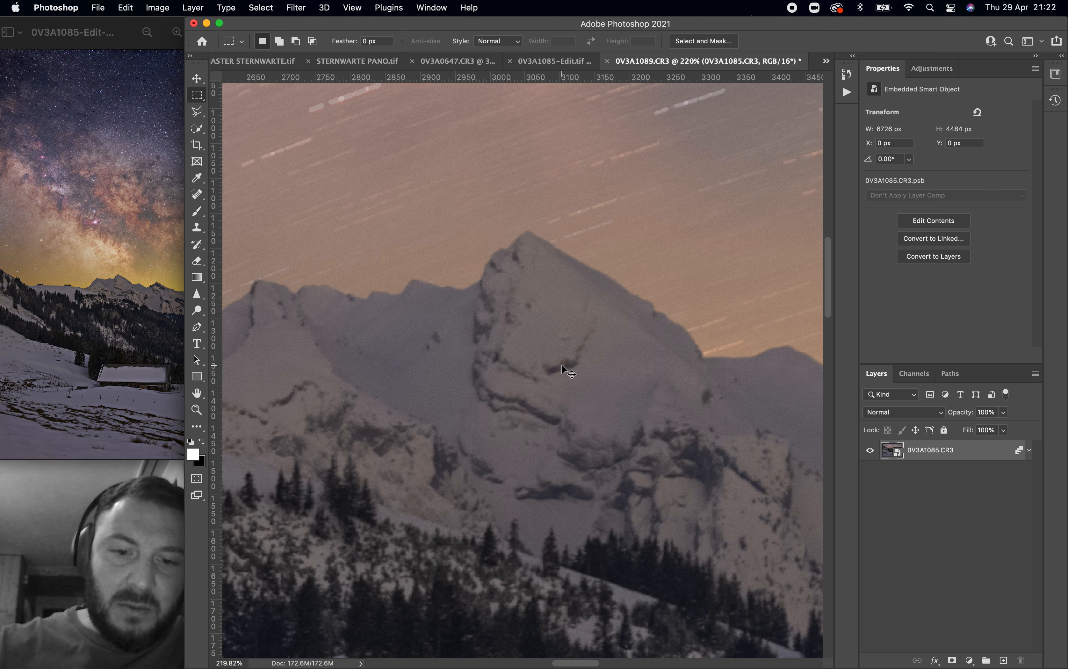
{"action": "key", "text": "super+z"}
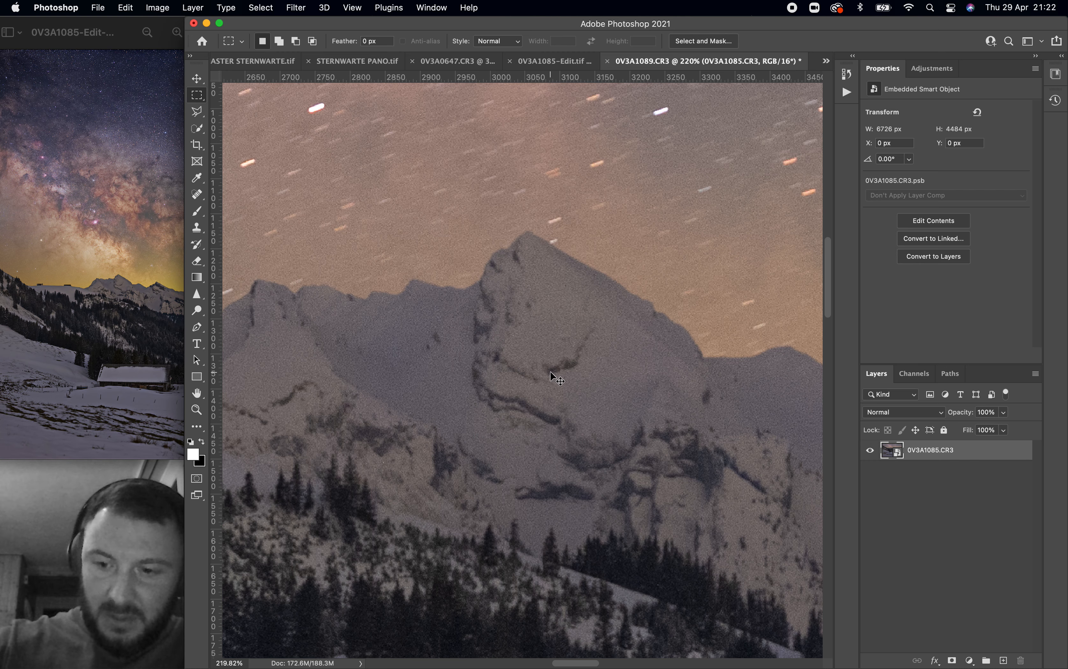
{"action": "key", "text": "super+shift+z"}
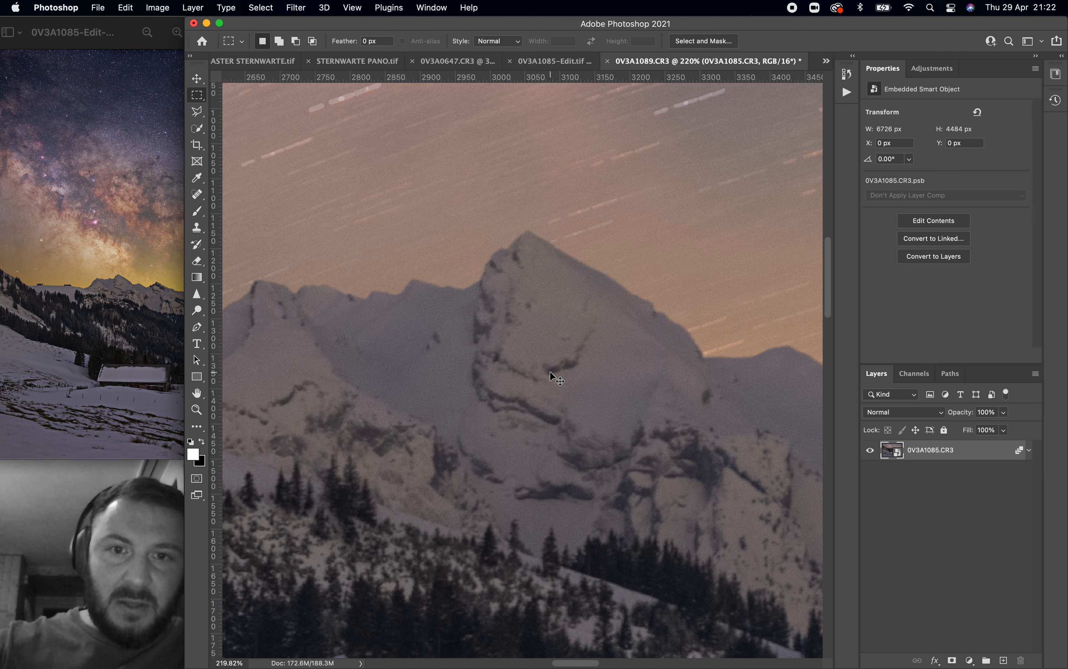
{"action": "scroll", "coordinate": [526, 452], "scroll_direction": "down", "scroll_amount": 2}
{"action": "scroll", "coordinate": [526, 451], "scroll_direction": "down", "scroll_amount": 8}
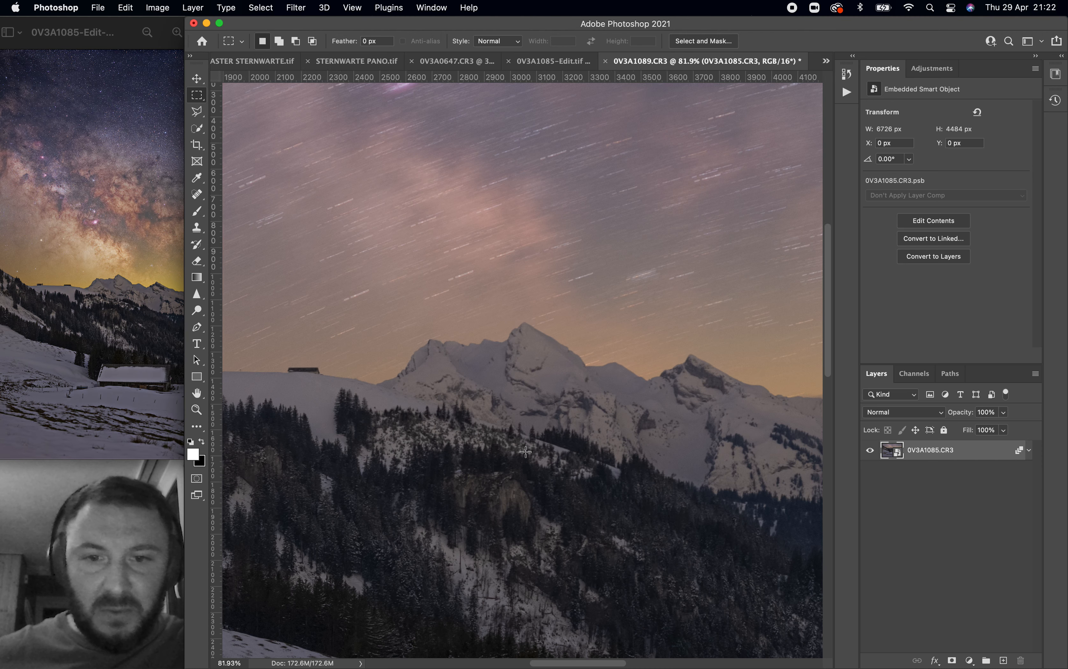
{"action": "scroll", "coordinate": [525, 452], "scroll_direction": "up", "scroll_amount": 2}
{"action": "scroll", "coordinate": [526, 451], "scroll_direction": "down", "scroll_amount": 2}
Step: Rasterize the 0V3A1085.CR3 smart object and duplicate the rasterized layer
{"action": "right_click", "coordinate": [963, 462]}
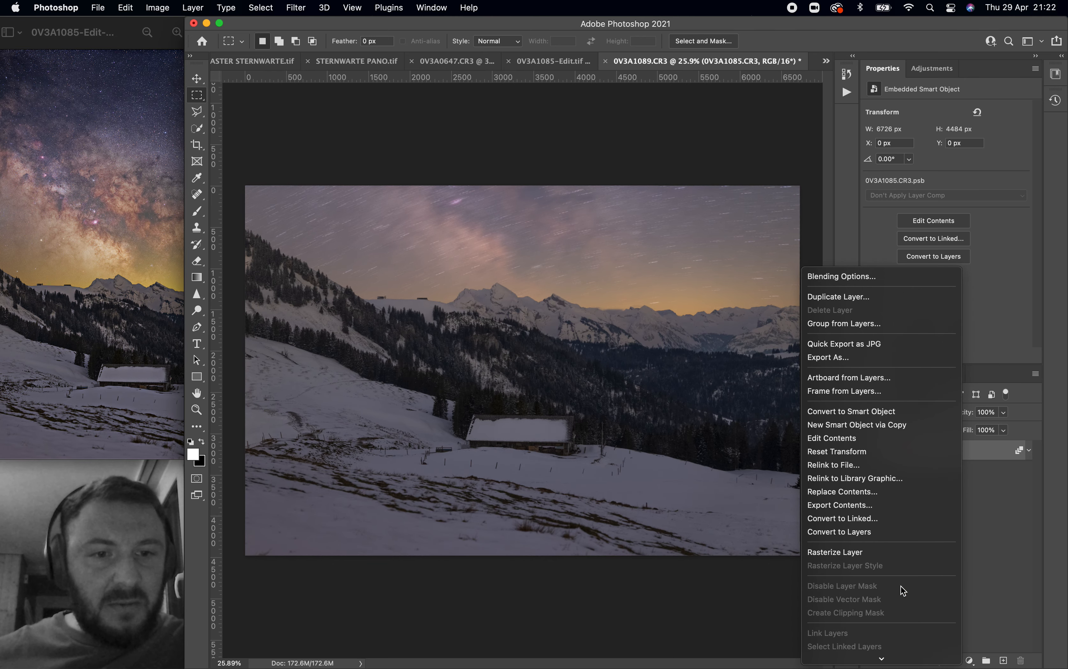
{"action": "left_click", "coordinate": [887, 555]}
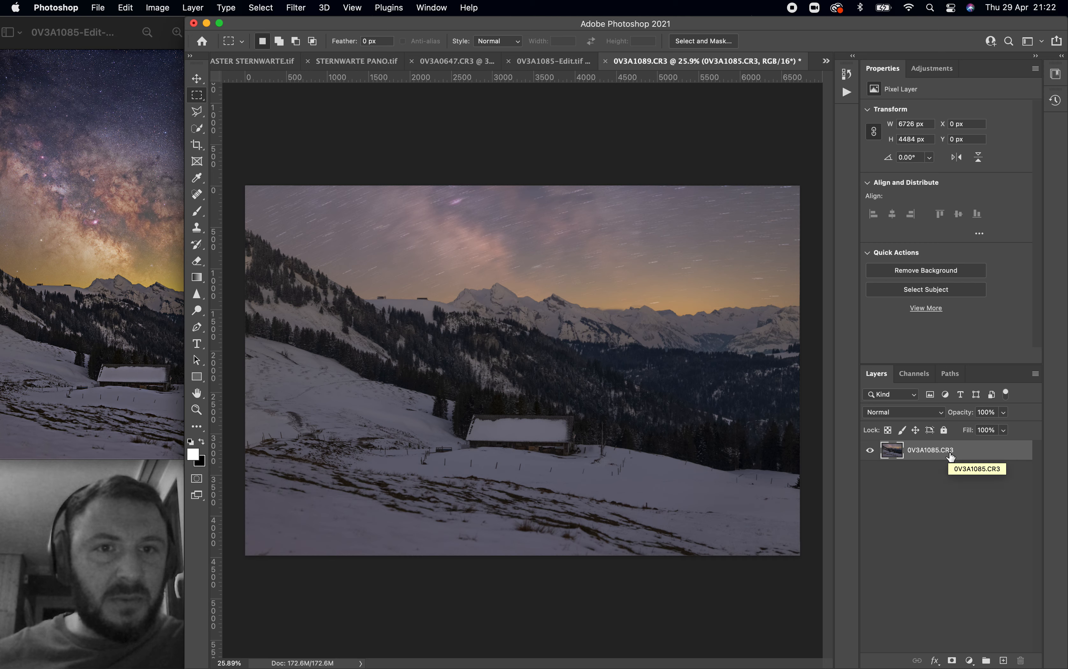
{"action": "left_click_drag", "start_coordinate": [956, 454], "coordinate": [1004, 661]}
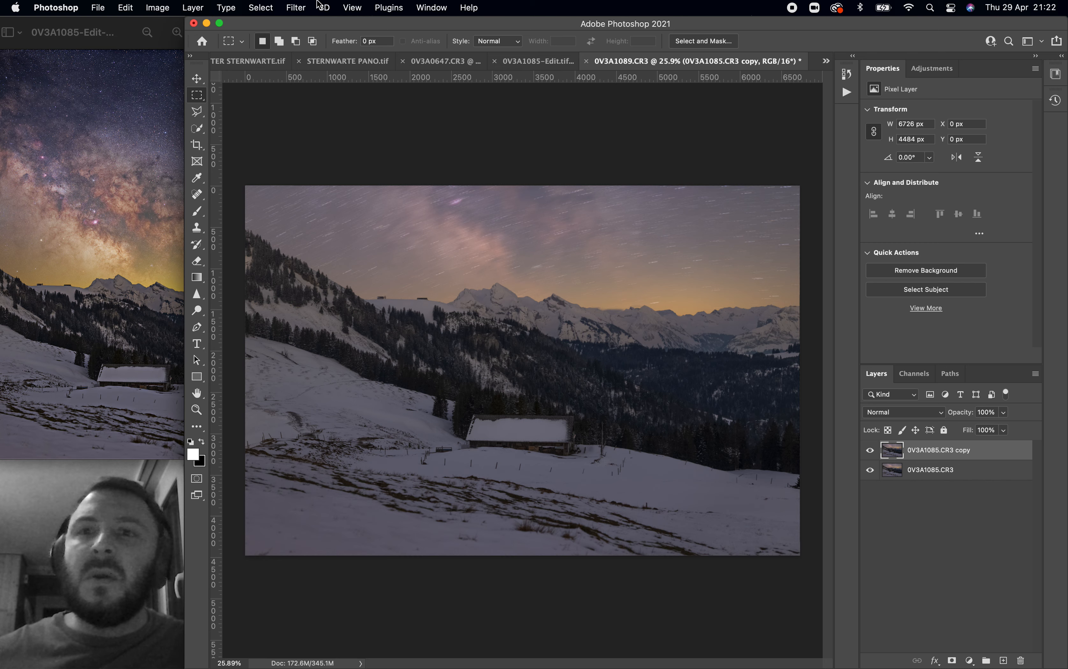
Step: Open the Dust & Scratches filter on the layer copy and preview the mountain rocks at 200%
{"action": "left_click", "coordinate": [296, 8]}
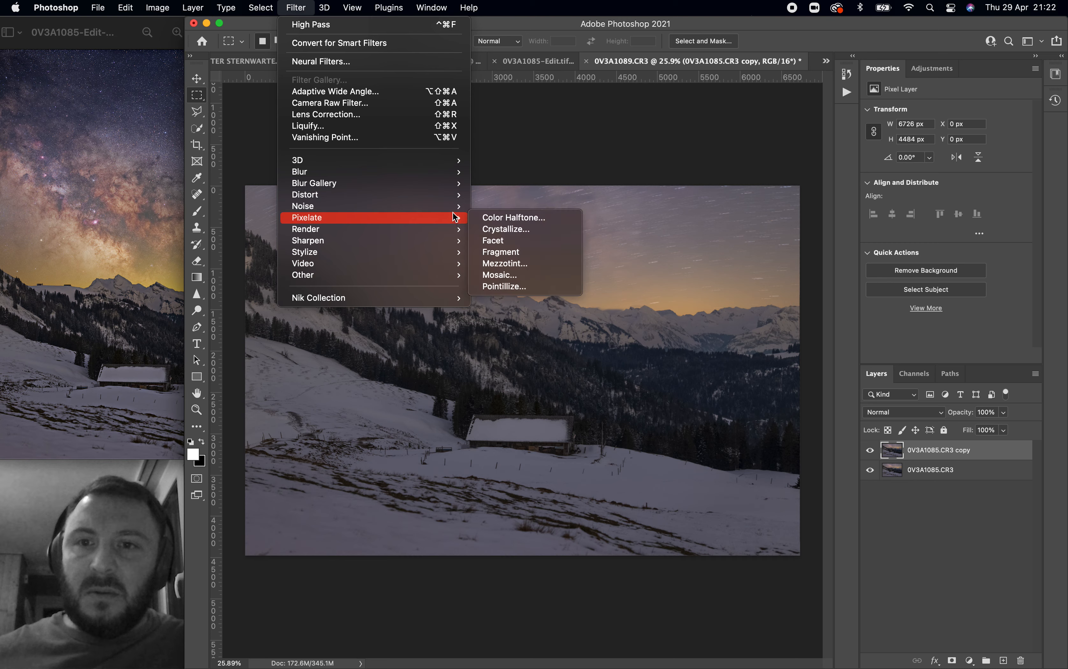
{"action": "mouse_move", "coordinate": [443, 206]}
{"action": "left_click", "coordinate": [517, 232]}
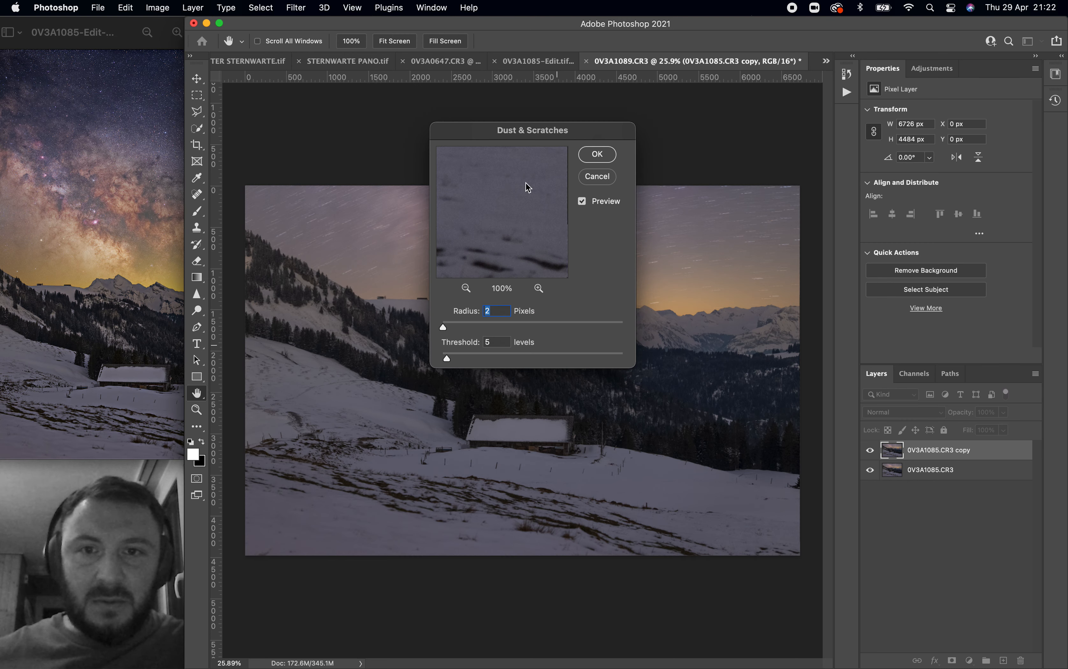
{"action": "left_click_drag", "start_coordinate": [528, 186], "coordinate": [532, 255]}
{"action": "left_click_drag", "start_coordinate": [472, 190], "coordinate": [520, 308]}
{"action": "left_click_drag", "start_coordinate": [514, 190], "coordinate": [515, 332]}
{"action": "left_click_drag", "start_coordinate": [513, 220], "coordinate": [528, 310]}
{"action": "left_click_drag", "start_coordinate": [518, 191], "coordinate": [504, 219]}
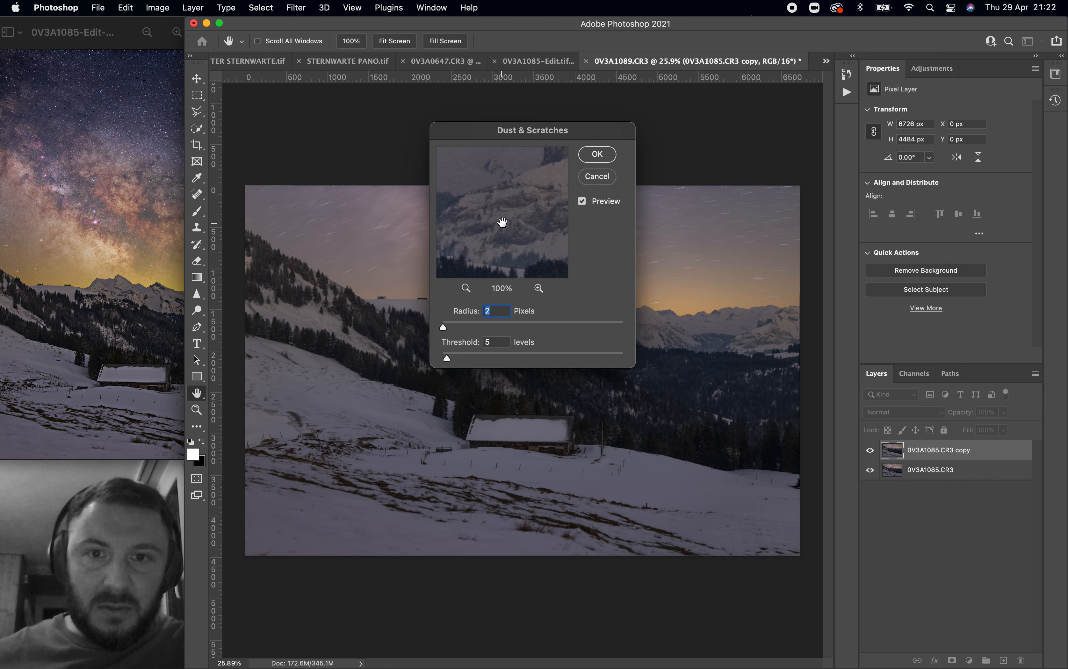
{"action": "left_click", "coordinate": [539, 289]}
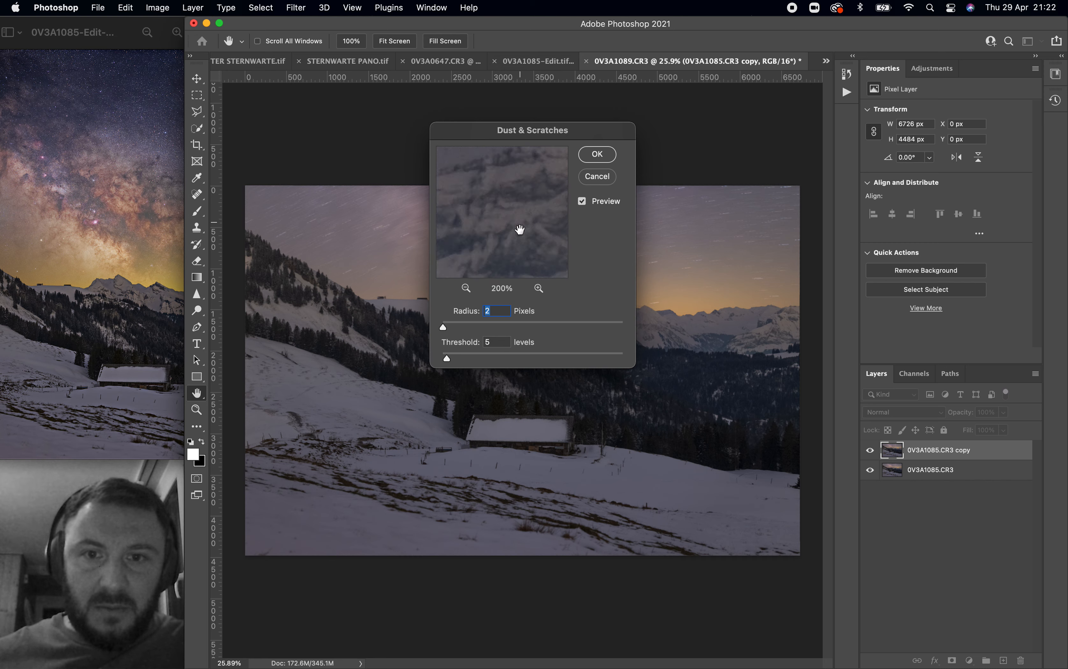
Step: Apply Dust & Scratches to the layer copy with a radius of 2 pixels and a threshold of 7 levels
{"action": "left_click", "coordinate": [481, 359]}
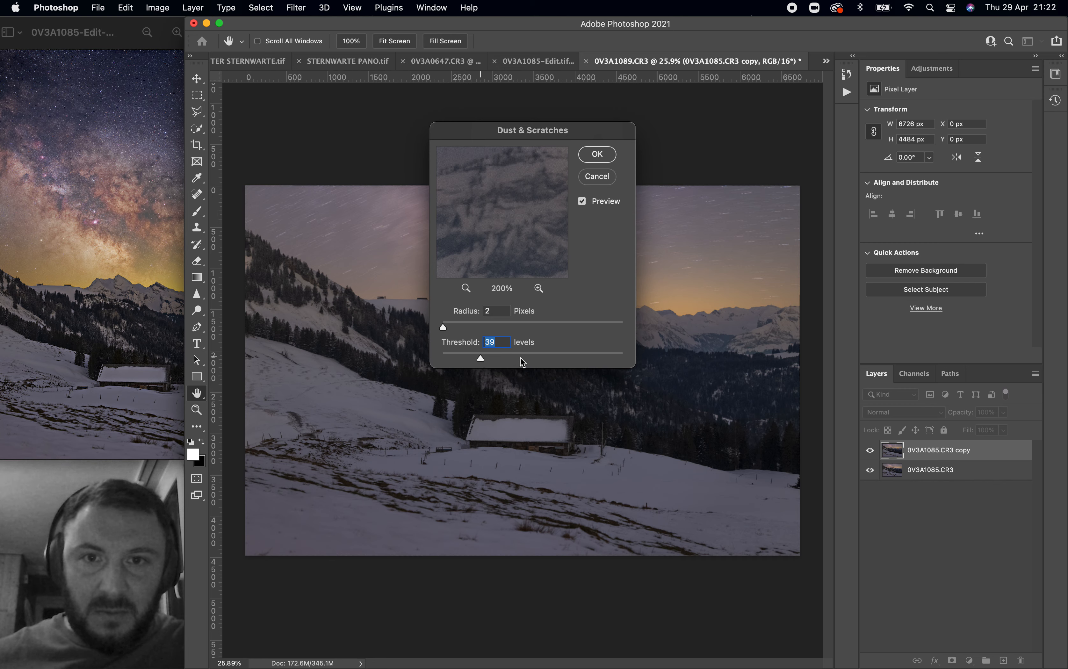
{"action": "left_click", "coordinate": [542, 357]}
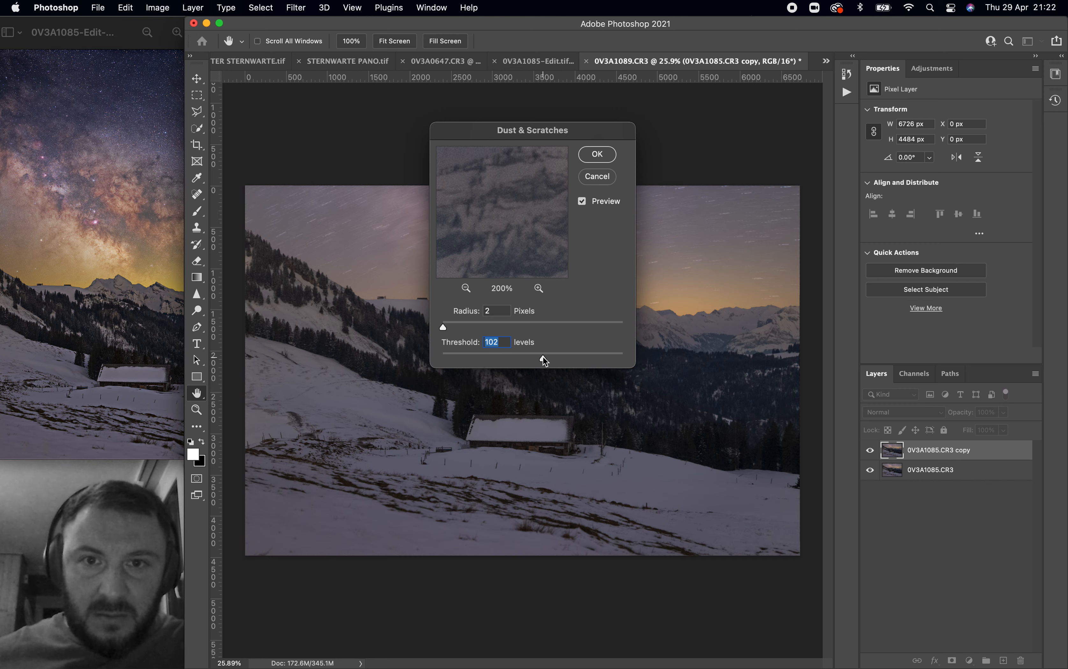
{"action": "left_click", "coordinate": [449, 355]}
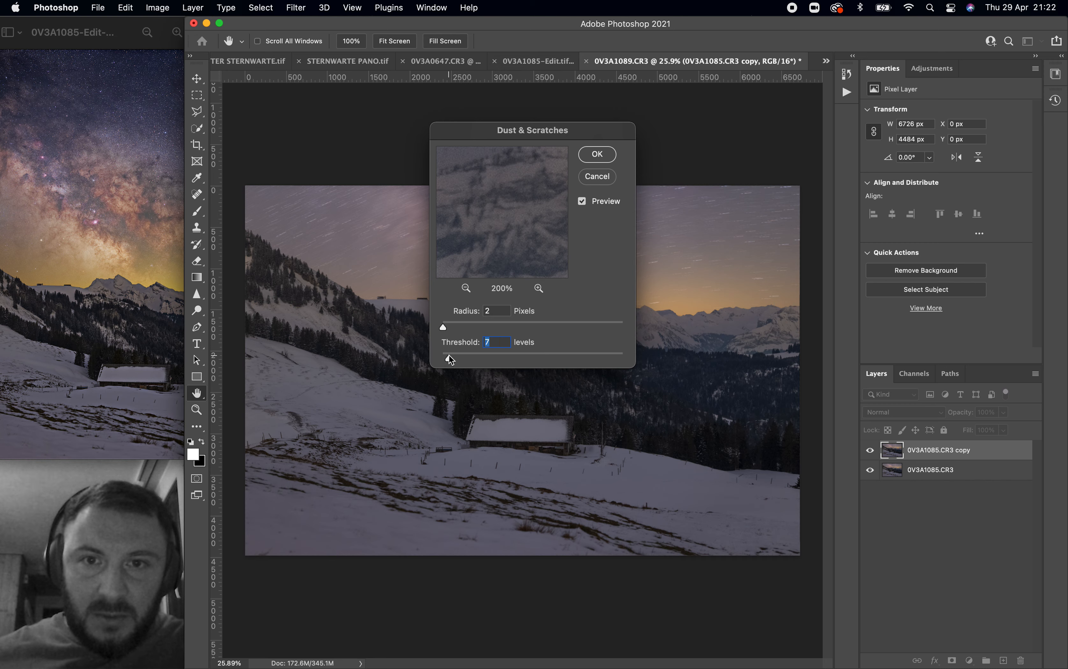
{"action": "left_click_drag", "start_coordinate": [449, 355], "coordinate": [447, 356]}
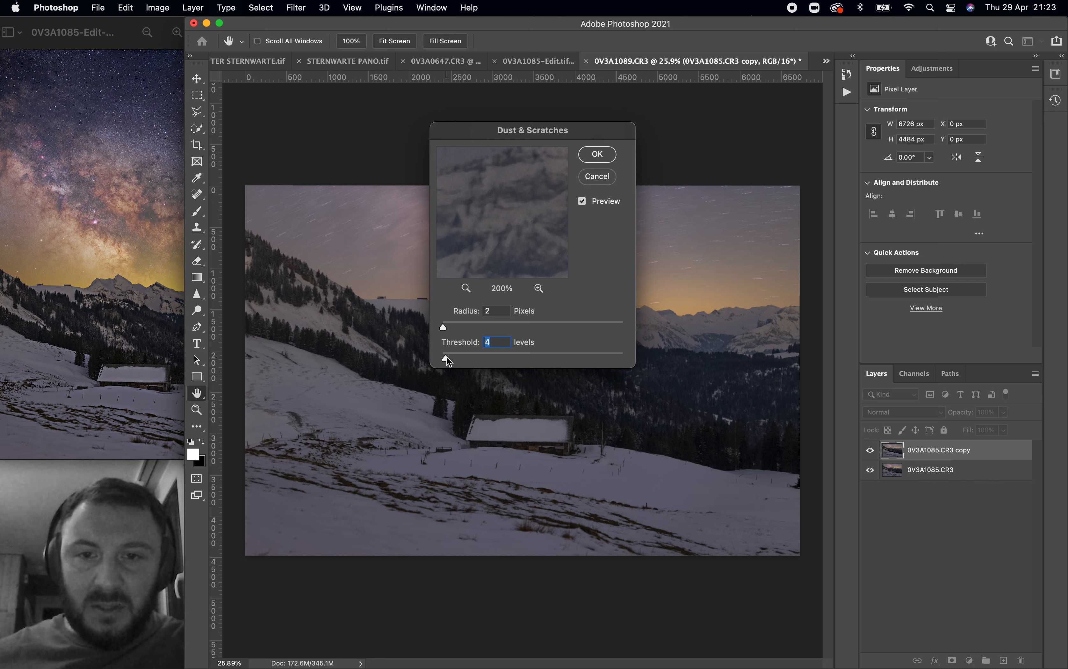
{"action": "left_click_drag", "start_coordinate": [449, 359], "coordinate": [449, 358]}
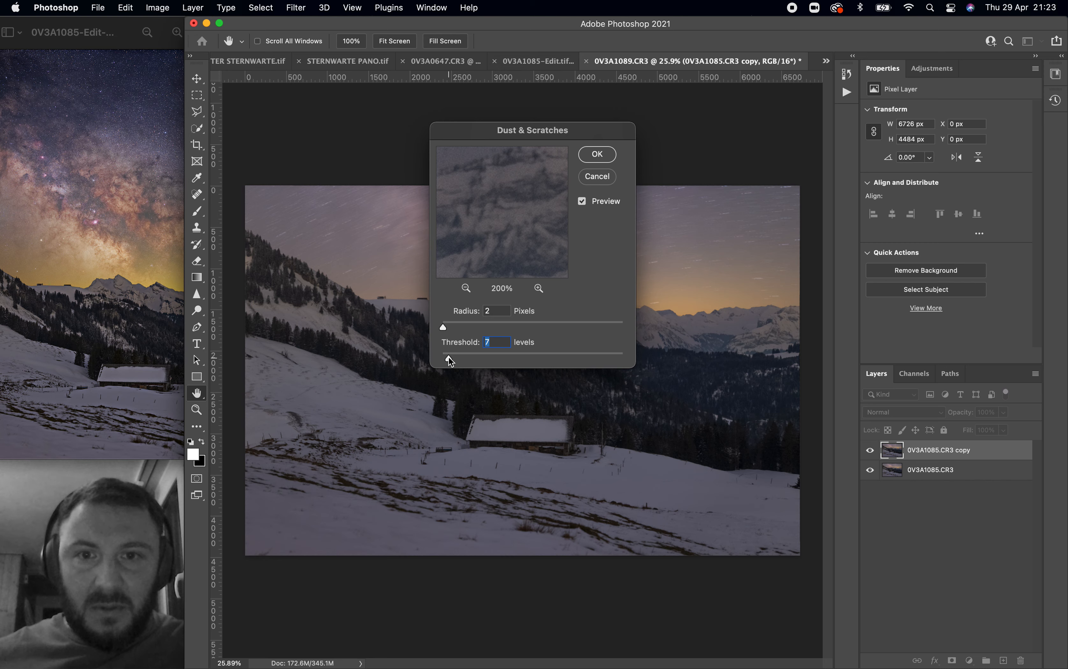
{"action": "left_click", "coordinate": [598, 155]}
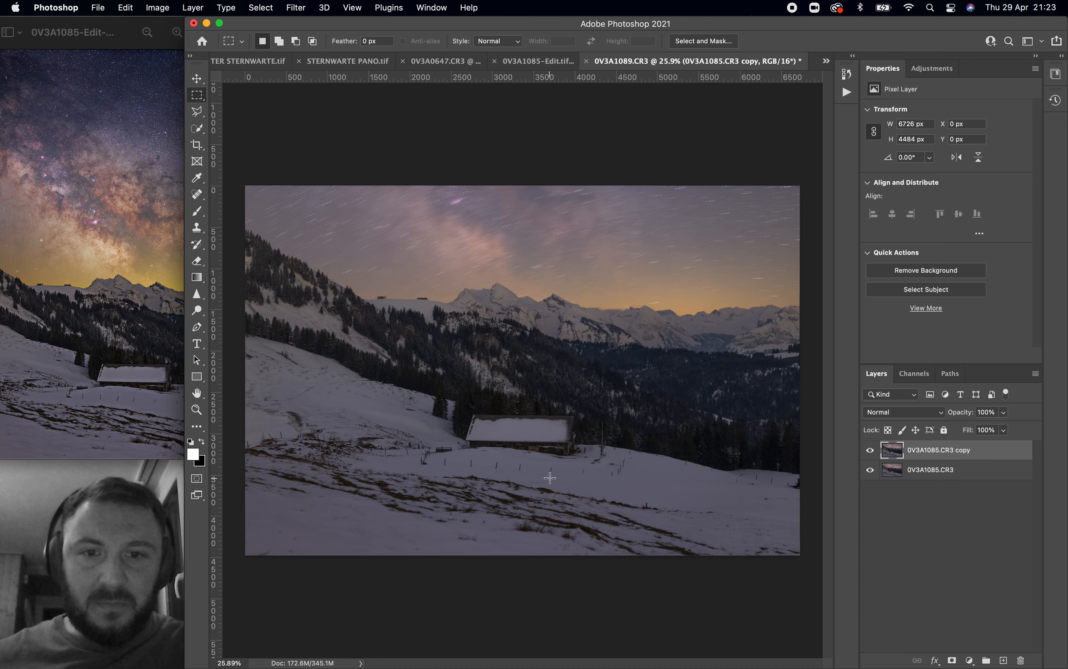
Step: Compare the rock and snow detail below the main peak with the filtered layer copy hidden and shown
{"action": "scroll", "coordinate": [550, 478], "scroll_direction": "up", "scroll_amount": 10}
{"action": "scroll", "coordinate": [550, 479], "scroll_direction": "up", "scroll_amount": 6}
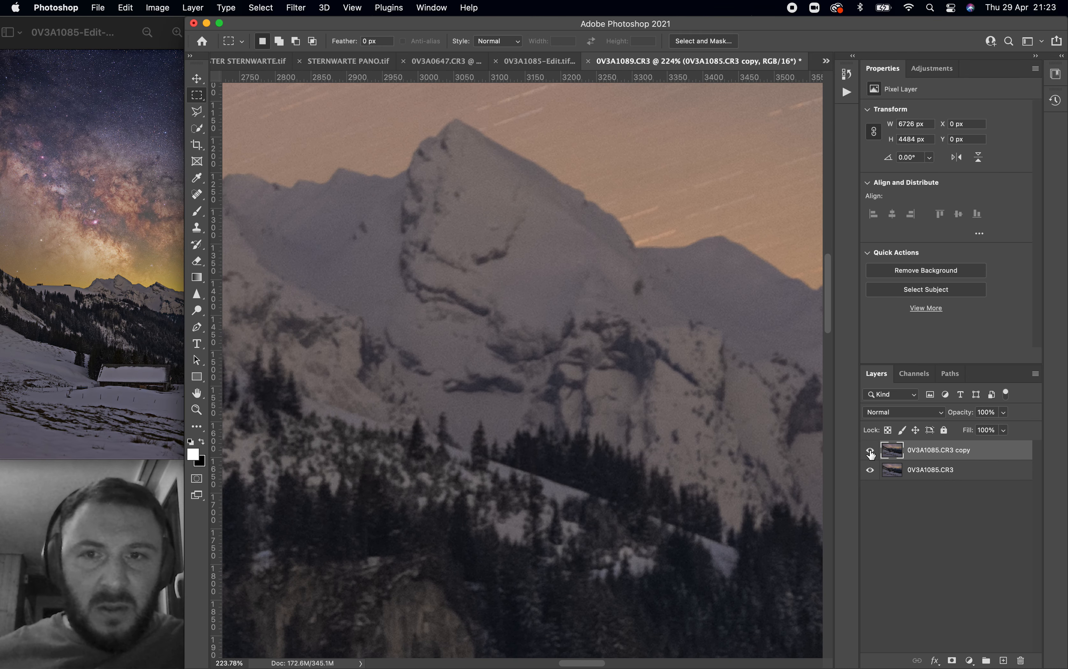
{"action": "scroll", "coordinate": [557, 380], "scroll_direction": "up", "scroll_amount": 7}
{"action": "left_click", "coordinate": [871, 453]}
{"action": "left_click", "coordinate": [870, 452]}
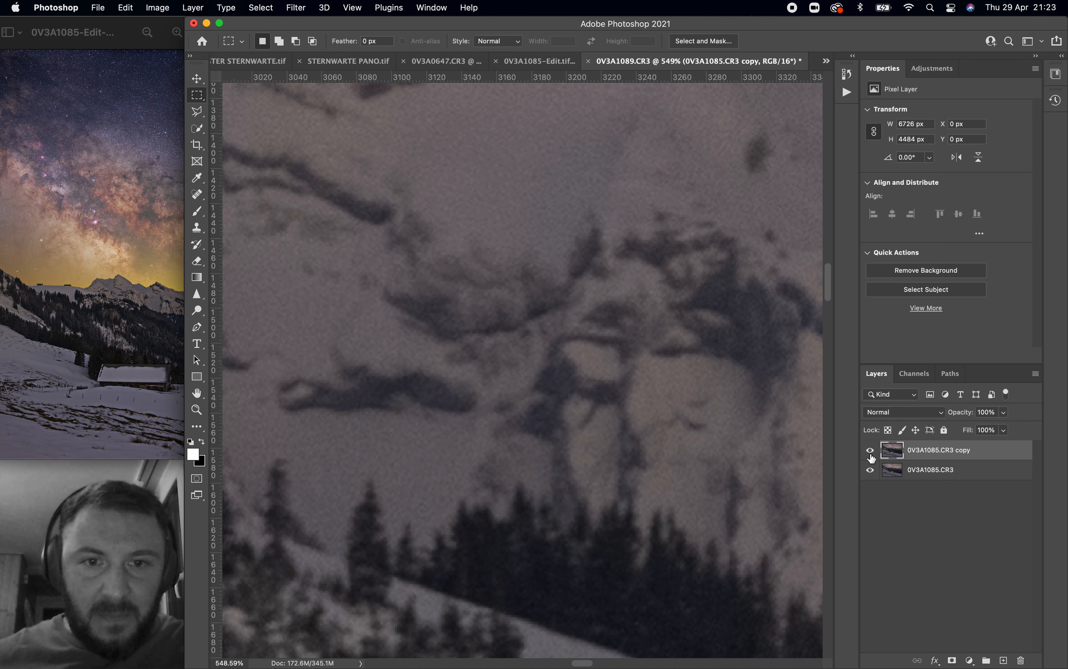
{"action": "scroll", "coordinate": [684, 433], "scroll_direction": "down", "scroll_amount": 10}
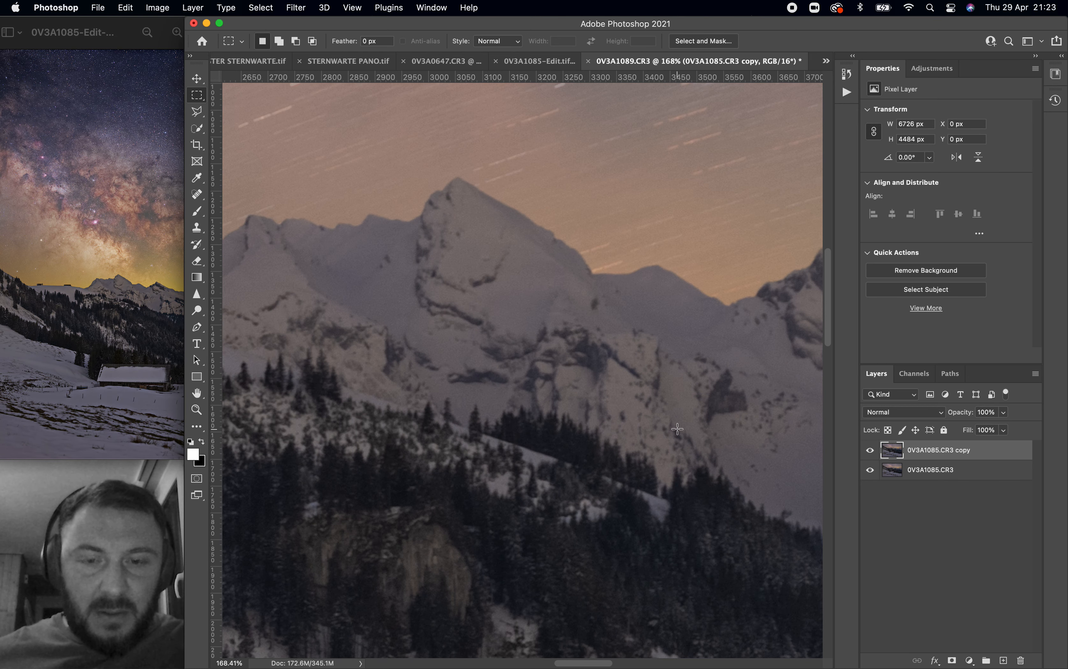
{"action": "scroll", "coordinate": [677, 429], "scroll_direction": "down", "scroll_amount": 3}
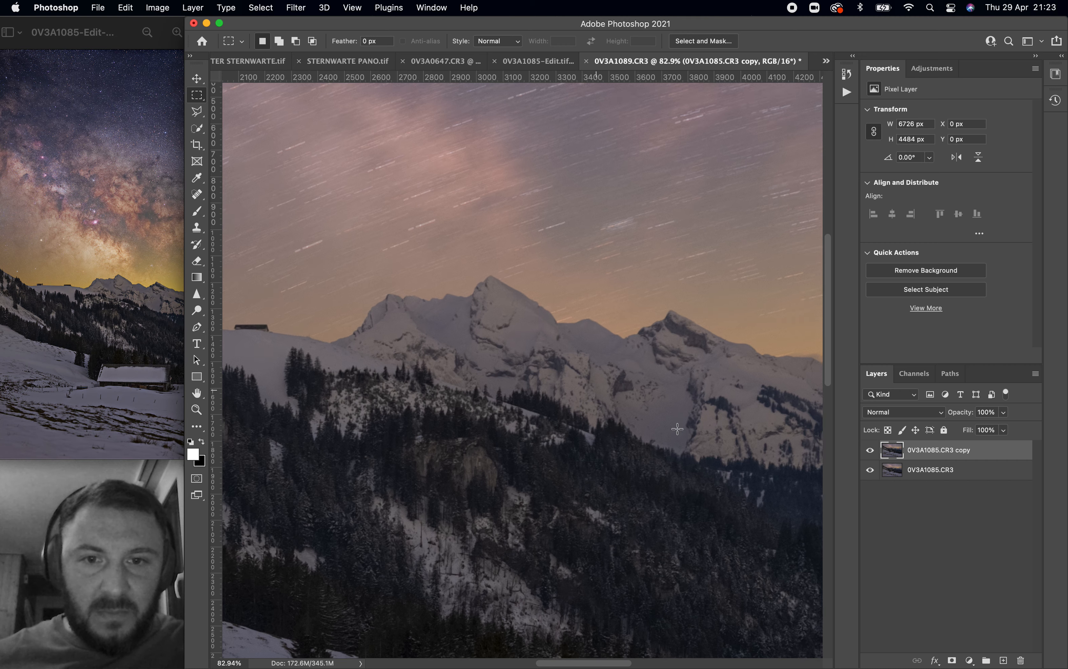
{"action": "scroll", "coordinate": [677, 429], "scroll_direction": "down", "scroll_amount": 6}
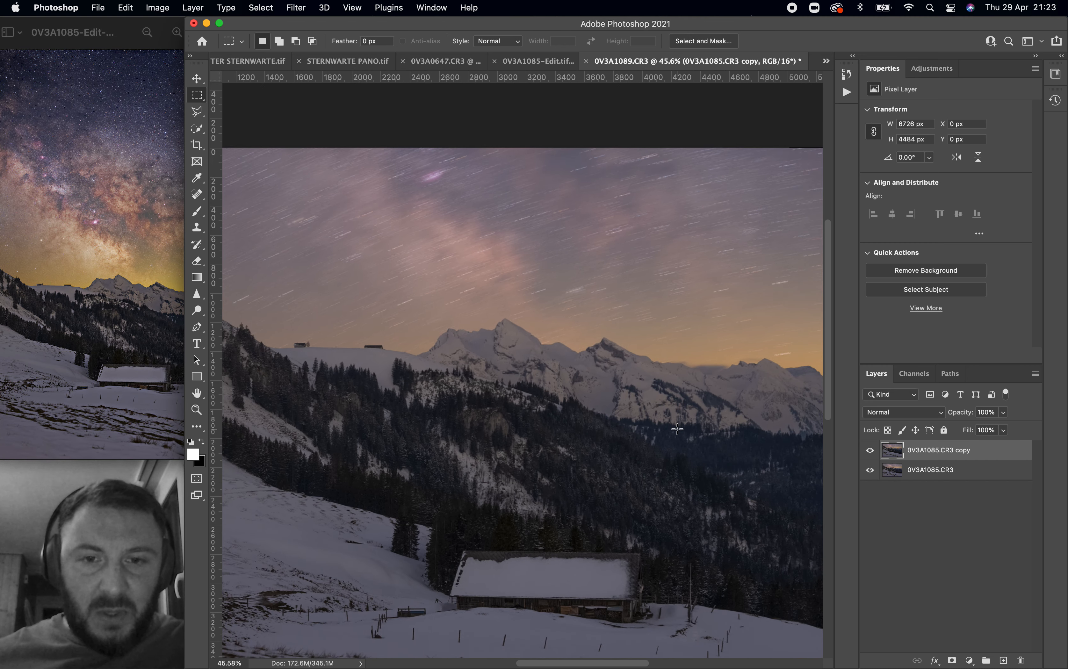
{"action": "scroll", "coordinate": [677, 429], "scroll_direction": "down", "scroll_amount": 2}
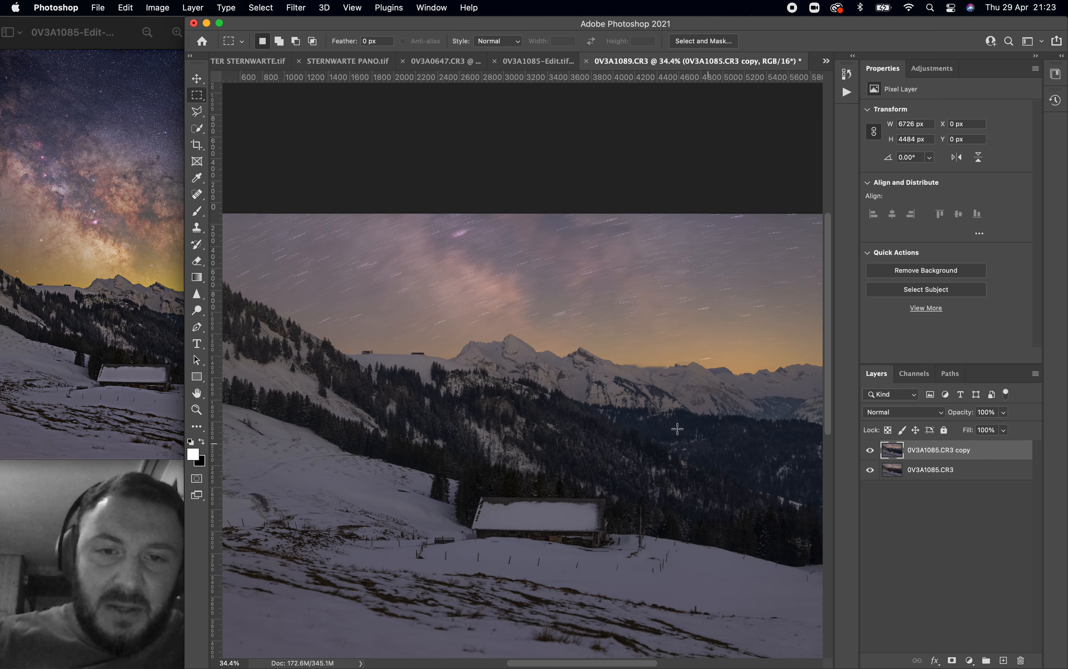
Step: Compare the filtered copy with the original layer once more around the whole main peak, and return to the full image
{"action": "scroll", "coordinate": [677, 429], "scroll_direction": "up", "scroll_amount": 5}
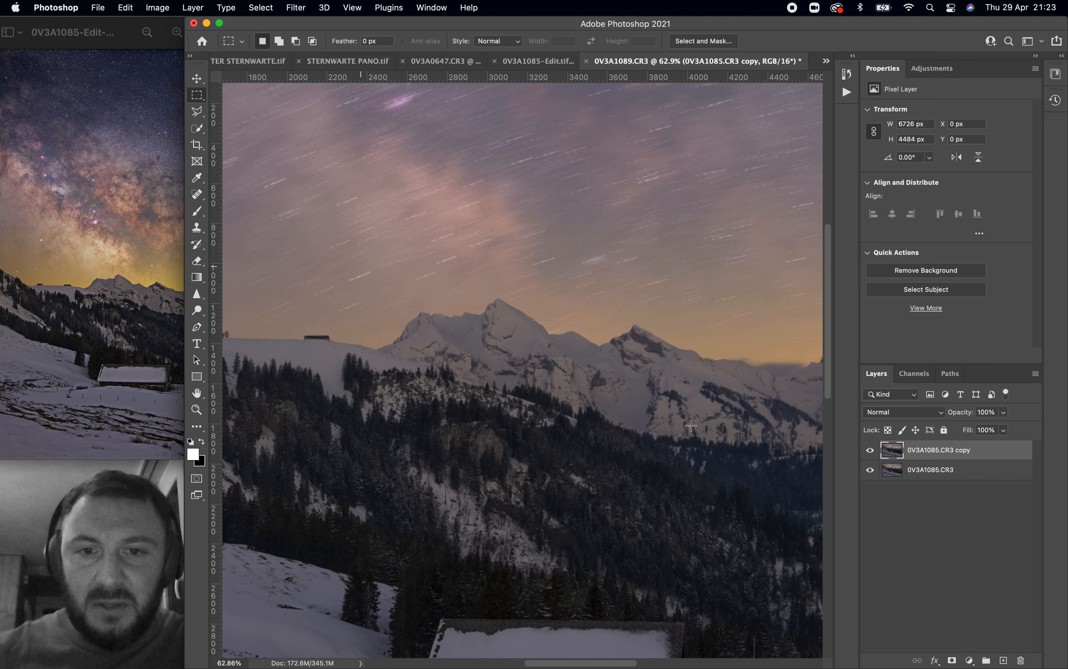
{"action": "scroll", "coordinate": [691, 427], "scroll_direction": "up", "scroll_amount": 3}
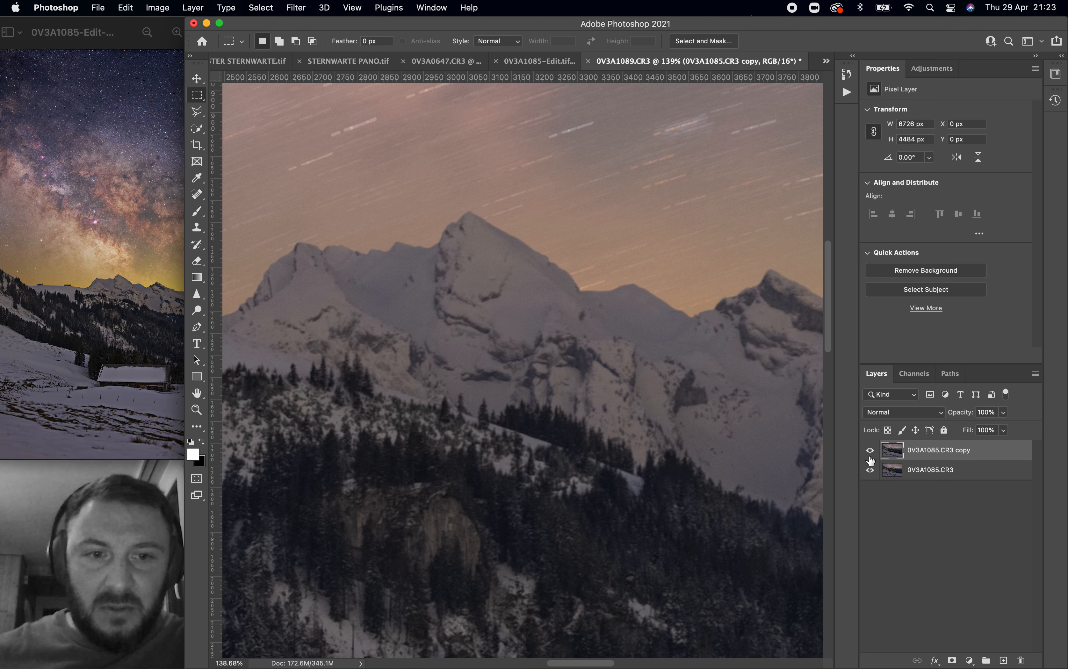
{"action": "scroll", "coordinate": [646, 464], "scroll_direction": "up", "scroll_amount": 3}
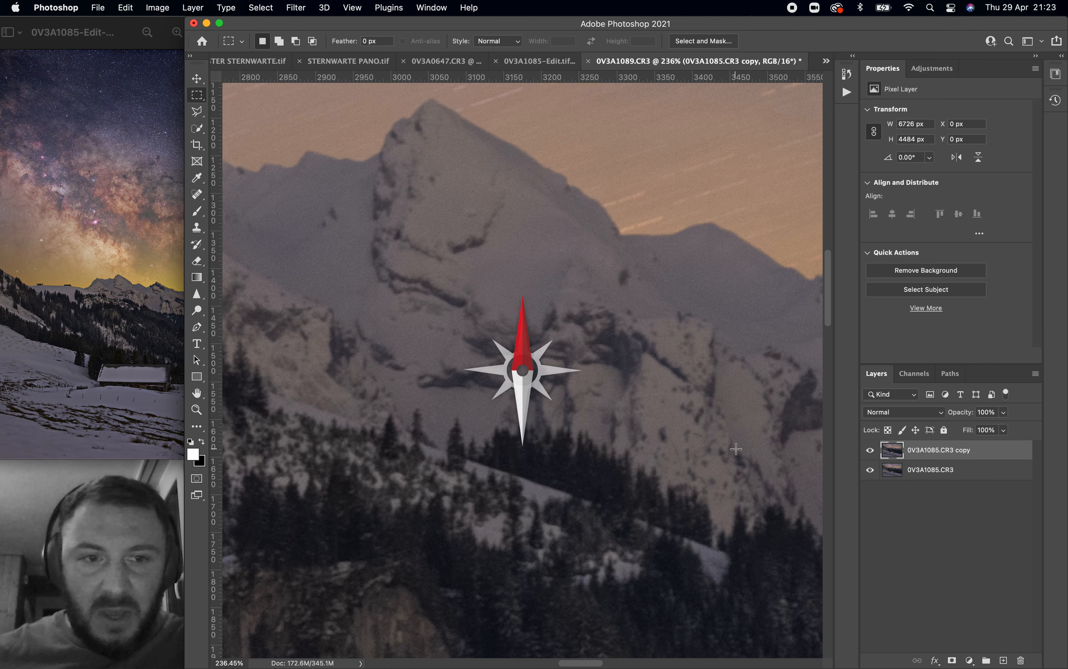
{"action": "left_click", "coordinate": [871, 450]}
{"action": "left_click", "coordinate": [871, 450]}
{"action": "scroll", "coordinate": [719, 433], "scroll_direction": "down", "scroll_amount": 3}
{"action": "scroll", "coordinate": [719, 433], "scroll_direction": "down", "scroll_amount": 5}
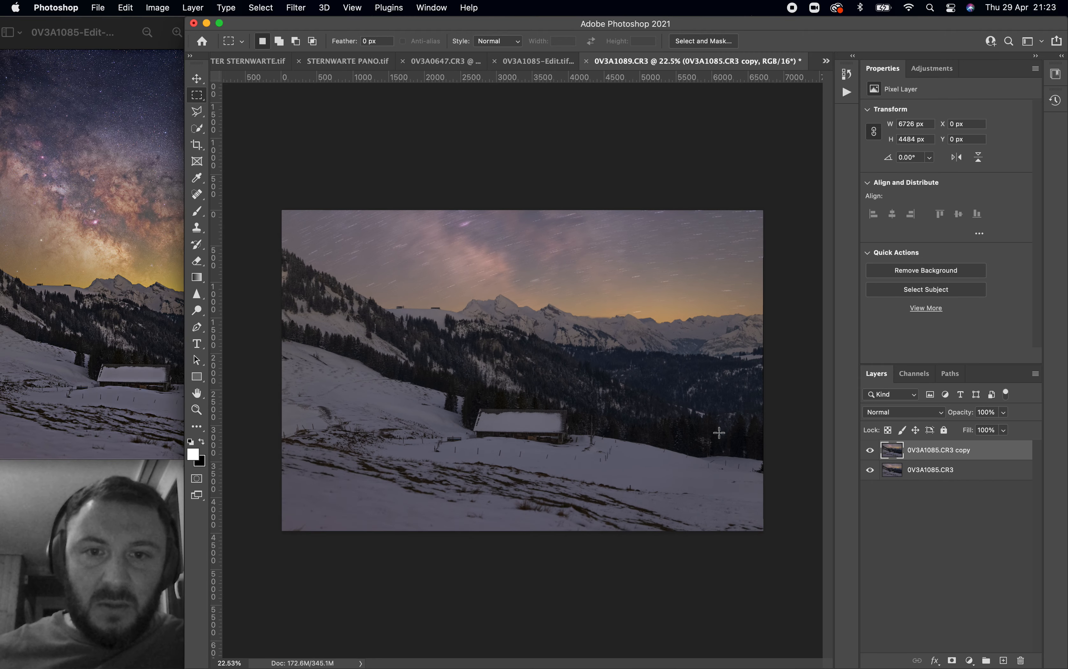
{"action": "scroll", "coordinate": [720, 432], "scroll_direction": "up", "scroll_amount": 1}
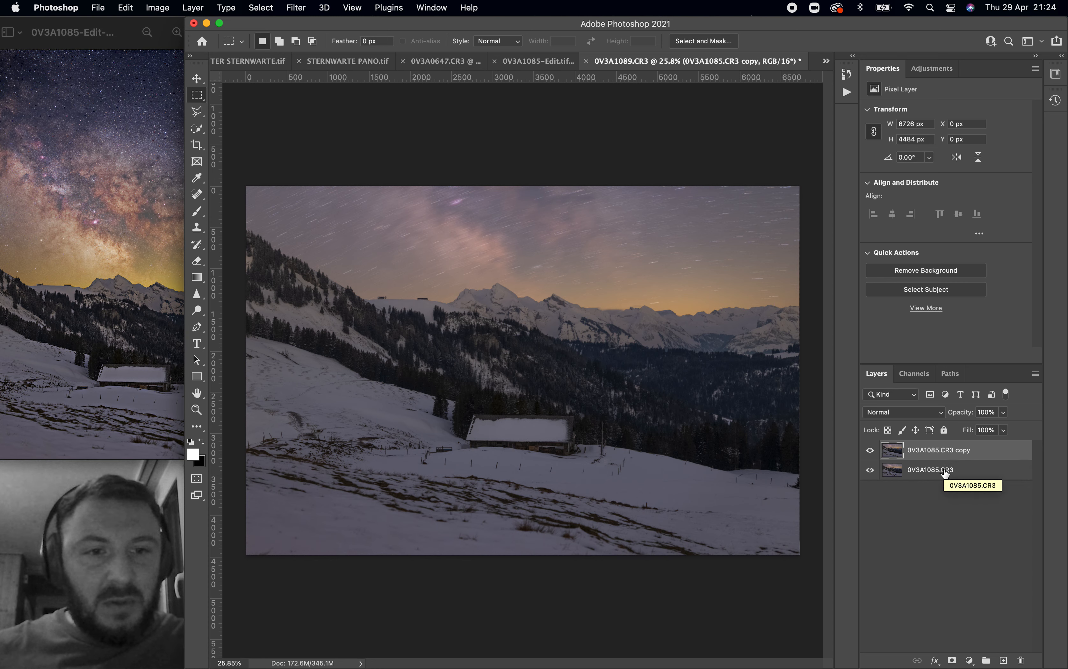
Step: Duplicate the Dust & Scratches layer copy and set the new top layer's blend mode to Overlay
{"action": "left_click_drag", "start_coordinate": [947, 450], "coordinate": [1004, 659]}
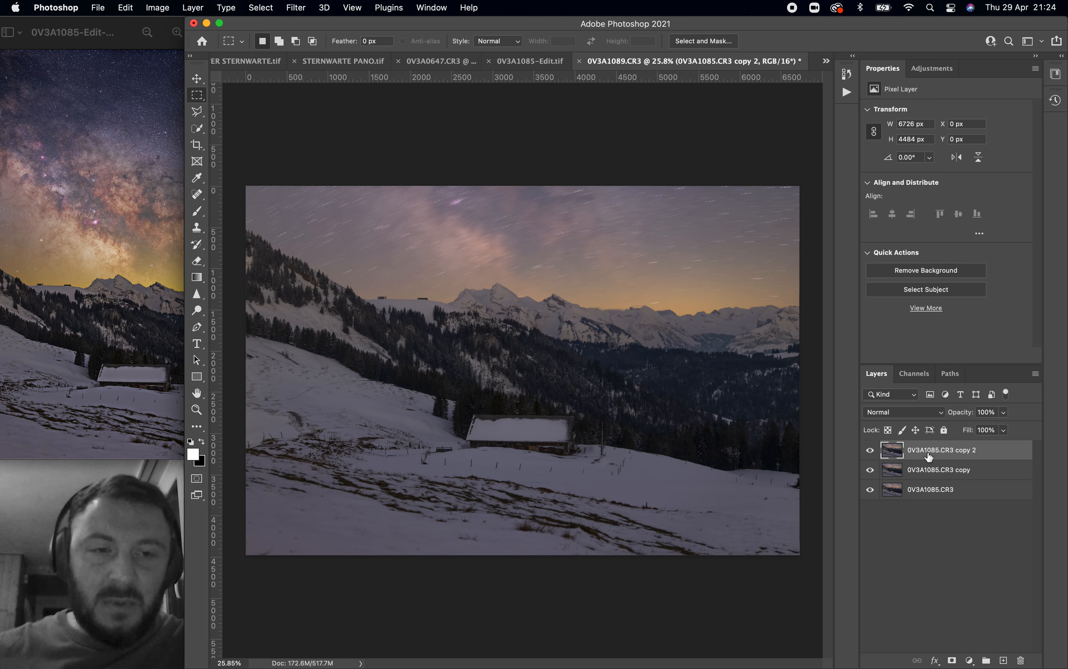
{"action": "left_click", "coordinate": [937, 416]}
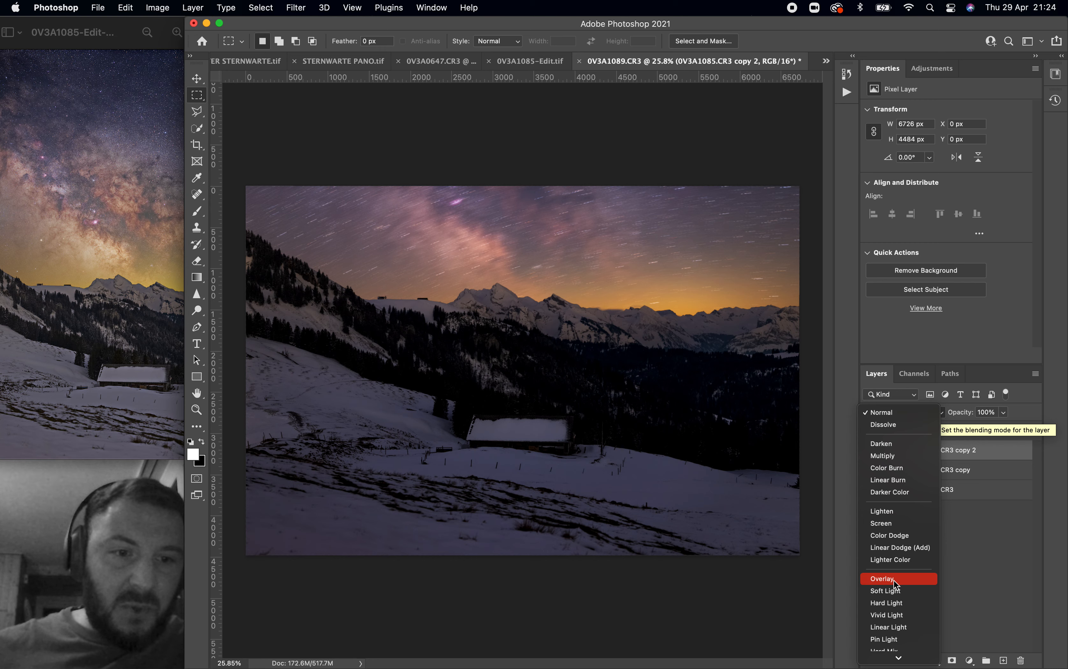
{"action": "left_click", "coordinate": [894, 581]}
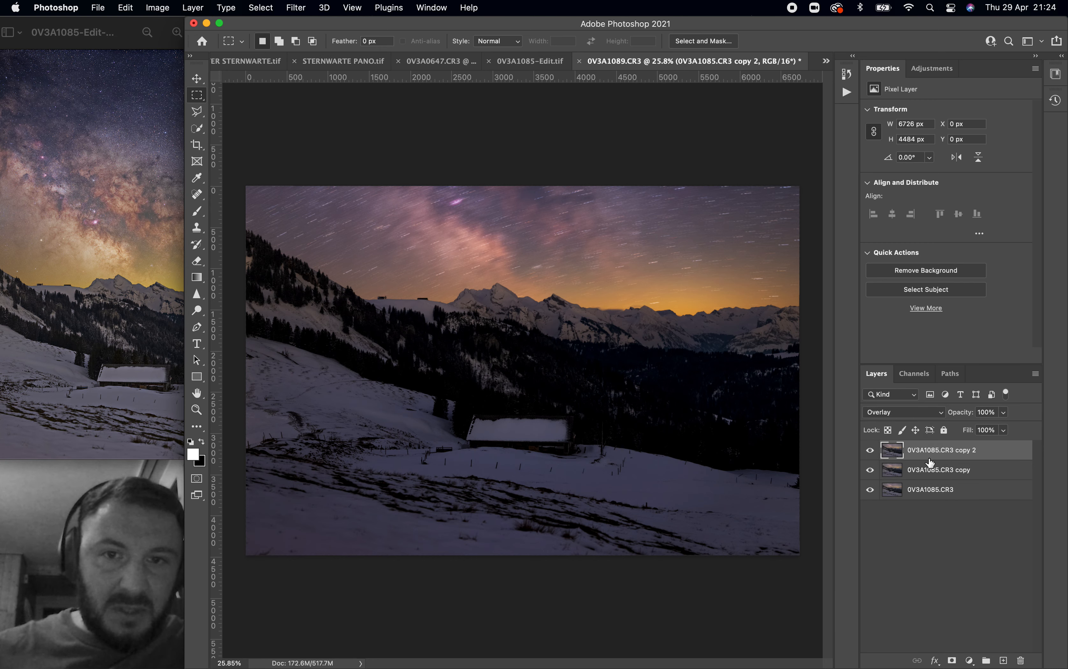
Step: Apply a High Pass filter with a radius of 44.4 pixels to the Overlay layer copy
{"action": "left_click", "coordinate": [297, 7]}
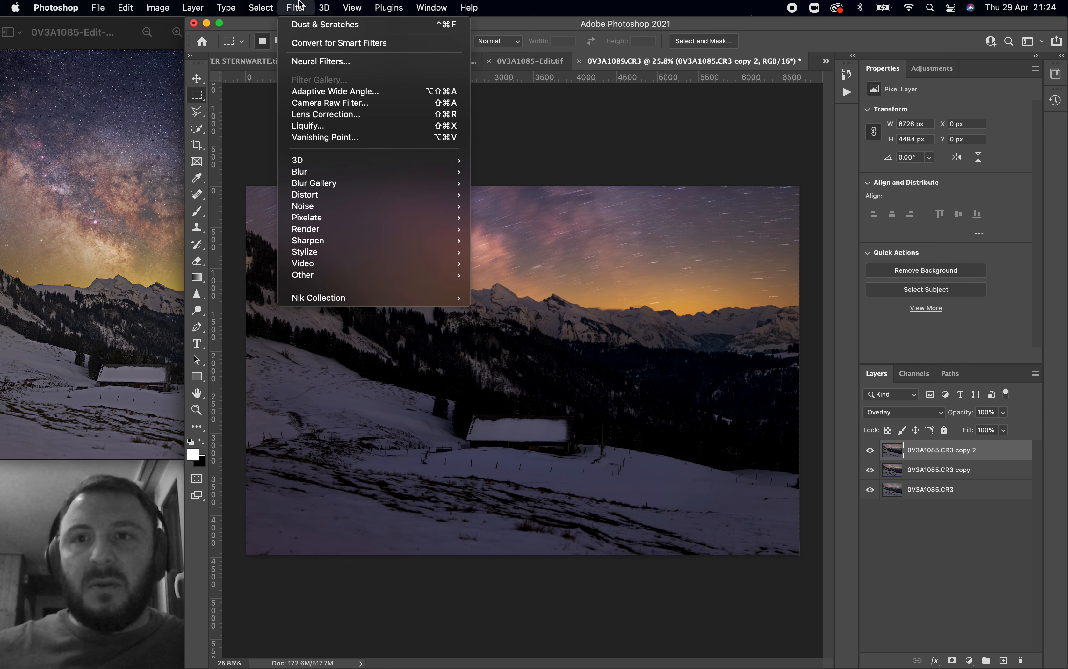
{"action": "mouse_move", "coordinate": [423, 277]}
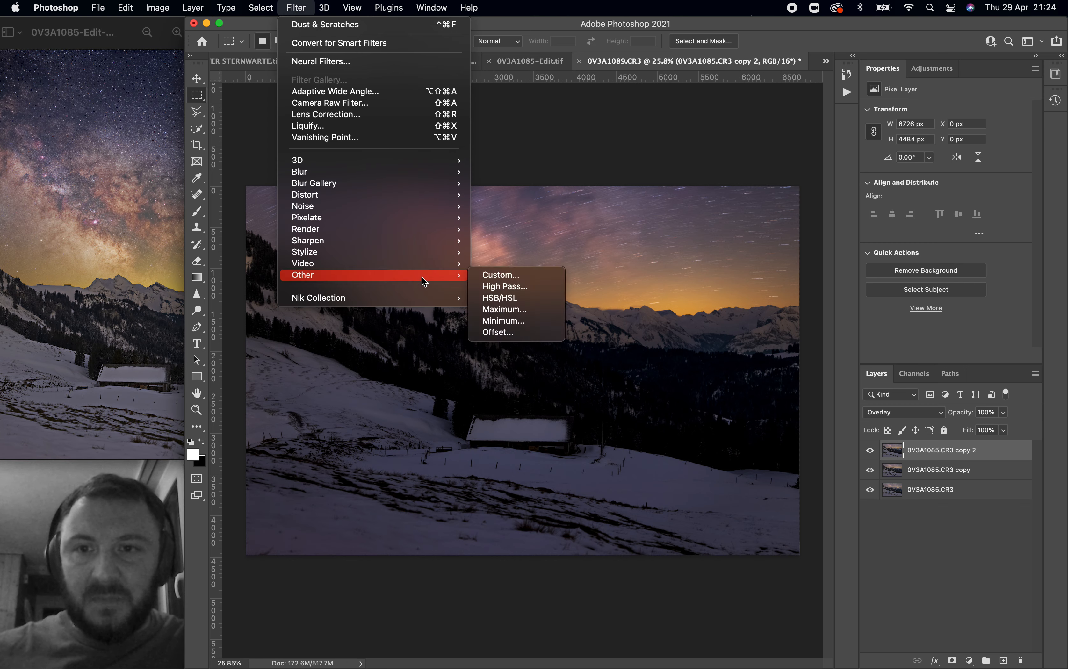
{"action": "left_click", "coordinate": [526, 287]}
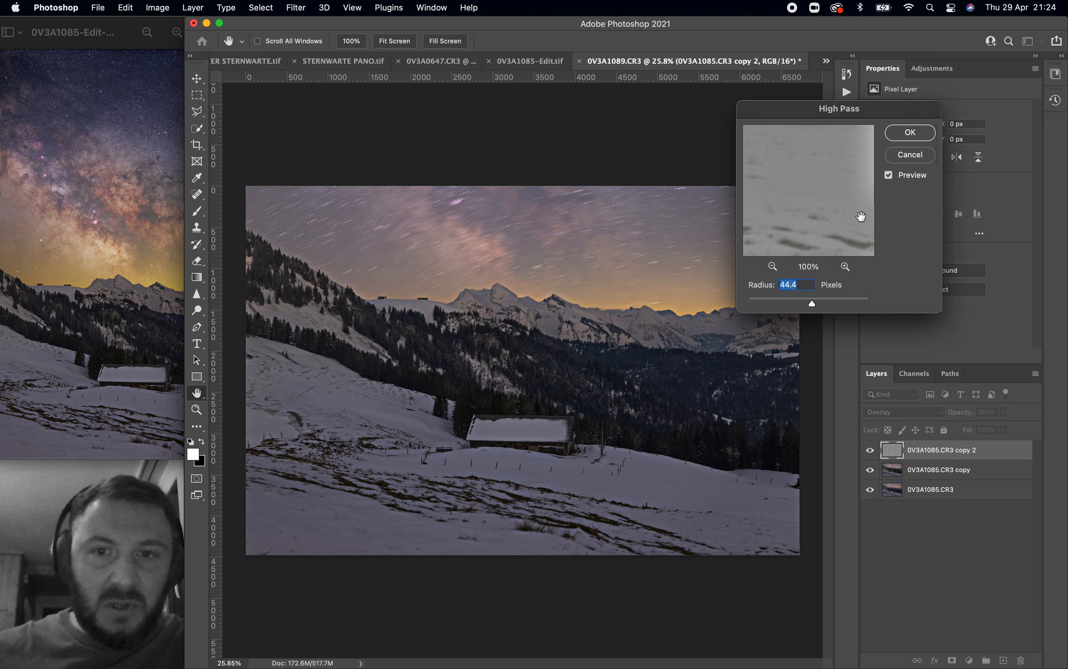
{"action": "left_click", "coordinate": [910, 133]}
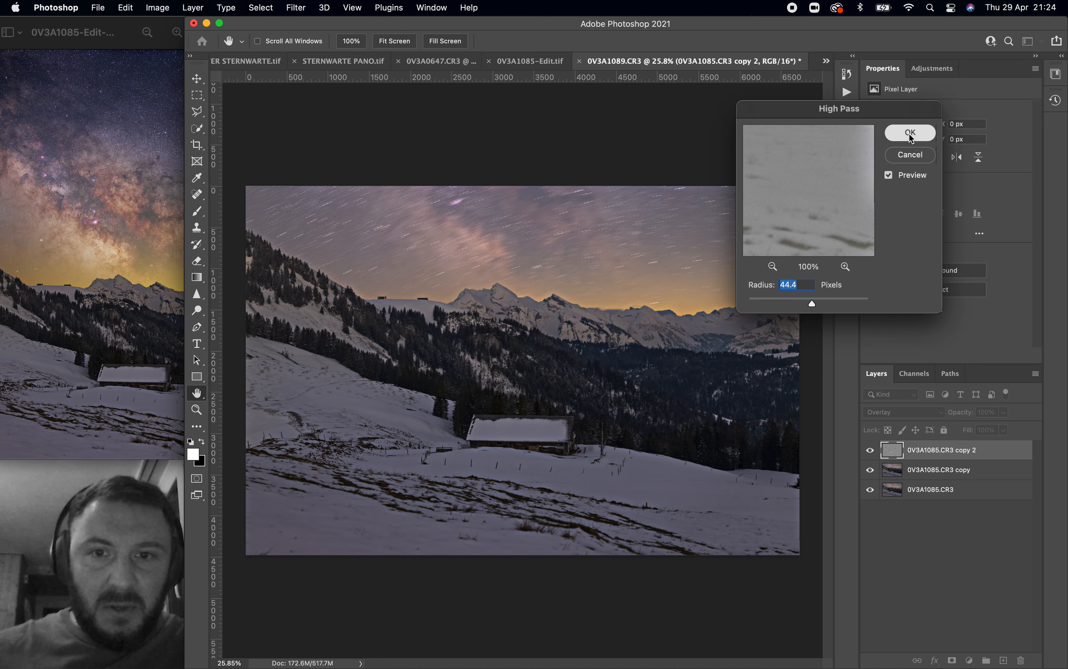
Step: Compare the mountain and forest detail around the main peak with the High Pass layer hidden and shown
{"action": "scroll", "coordinate": [571, 471], "scroll_direction": "up", "scroll_amount": 6}
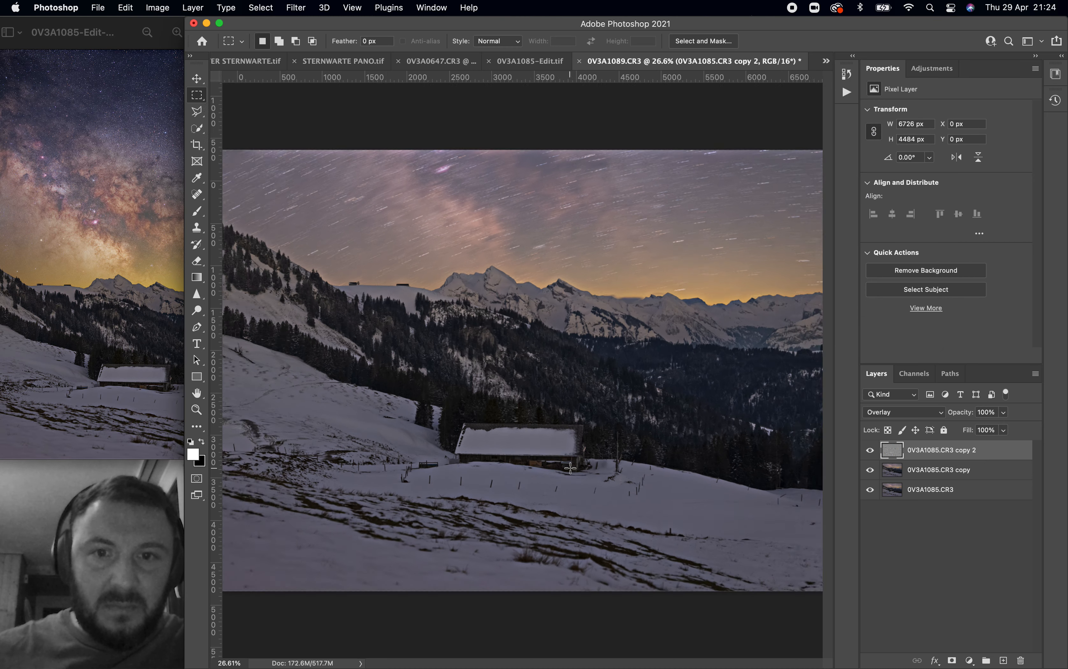
{"action": "scroll", "coordinate": [570, 468], "scroll_direction": "up", "scroll_amount": 4}
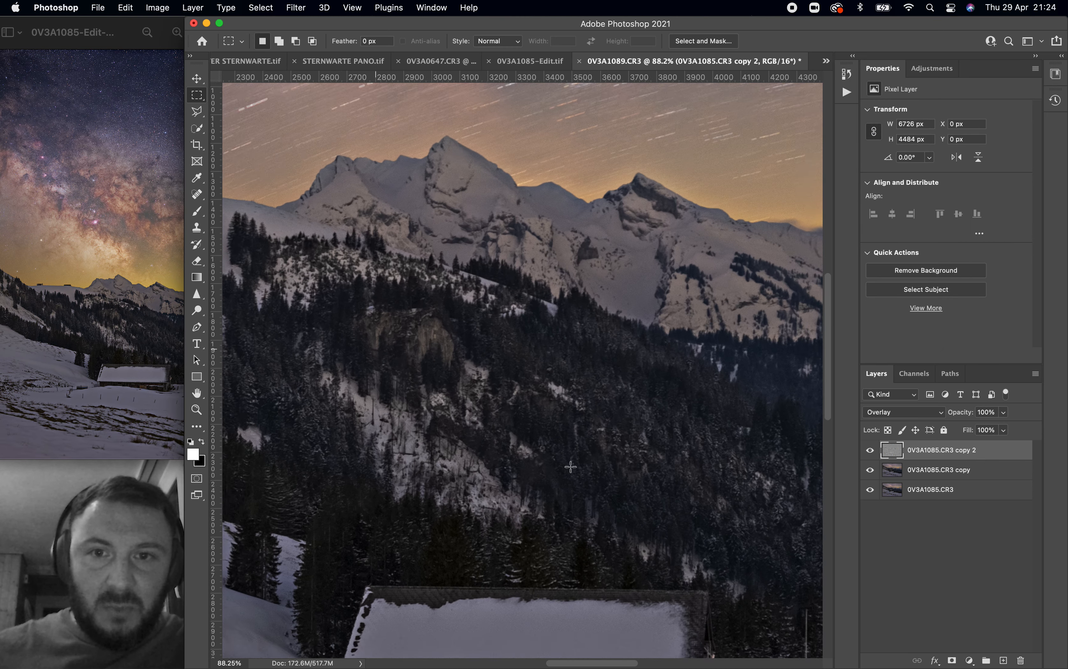
{"action": "scroll", "coordinate": [570, 470], "scroll_direction": "left", "scroll_amount": 2}
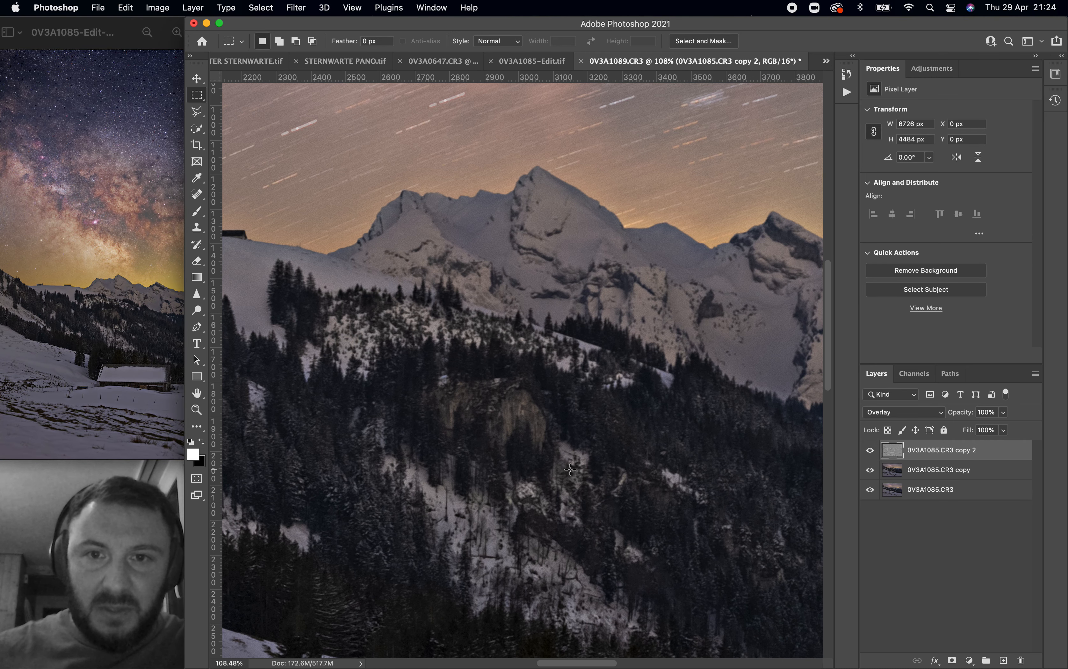
{"action": "left_click", "coordinate": [870, 451]}
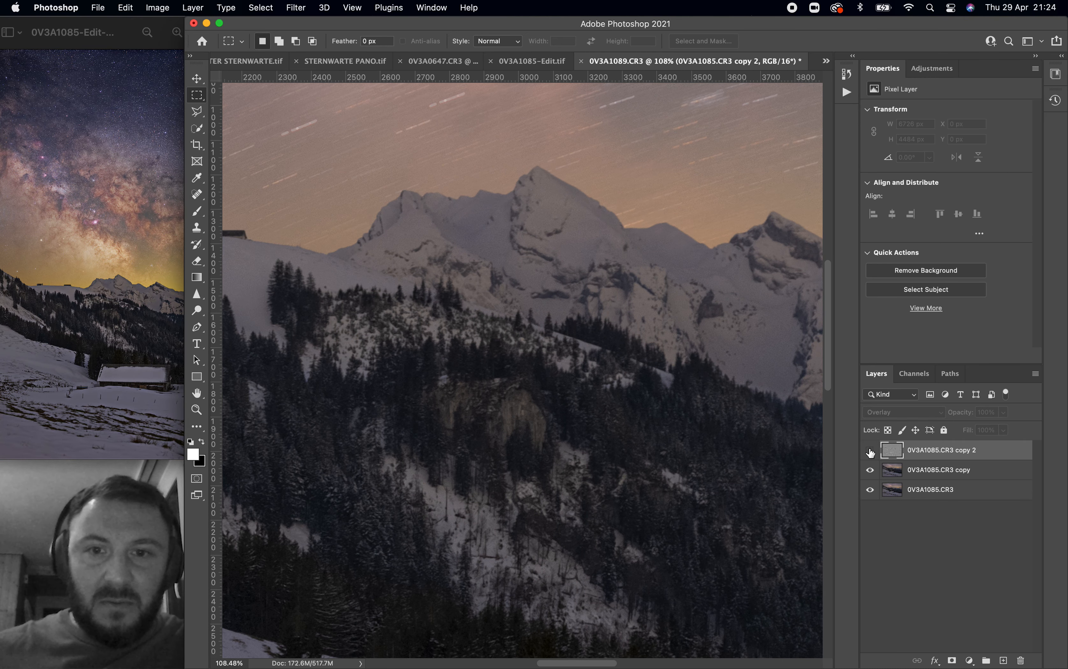
{"action": "left_click", "coordinate": [871, 451]}
{"action": "left_click", "coordinate": [870, 451]}
{"action": "left_click", "coordinate": [870, 450]}
Step: Compare the forested hillside and the full image with the High Pass layer hidden and shown
{"action": "scroll", "coordinate": [584, 428], "scroll_direction": "down", "scroll_amount": 5}
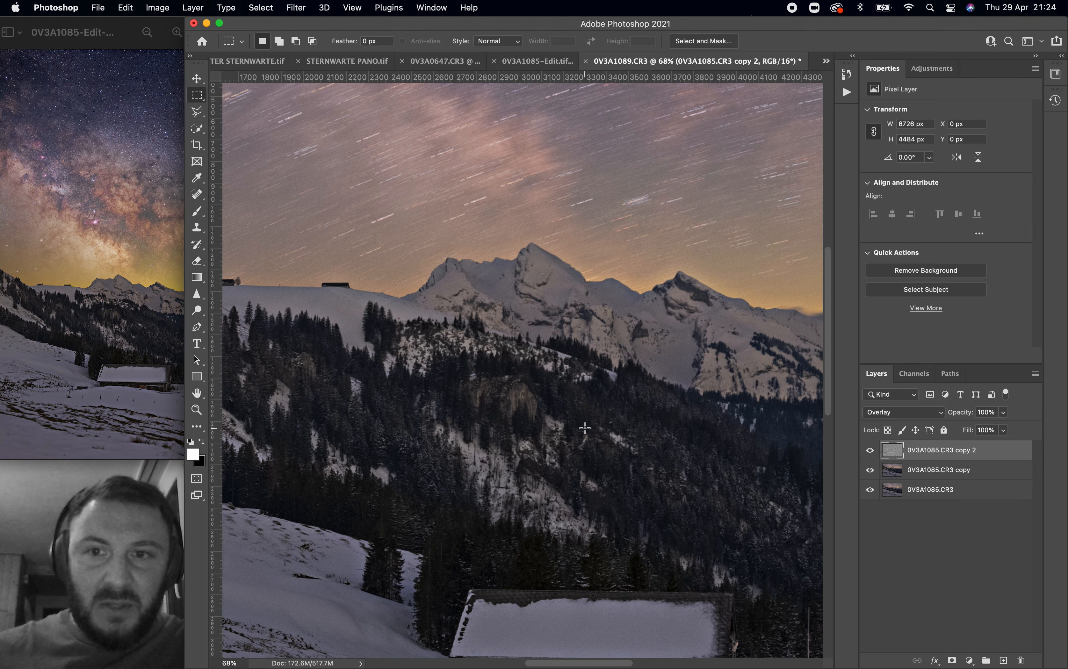
{"action": "left_click", "coordinate": [870, 451]}
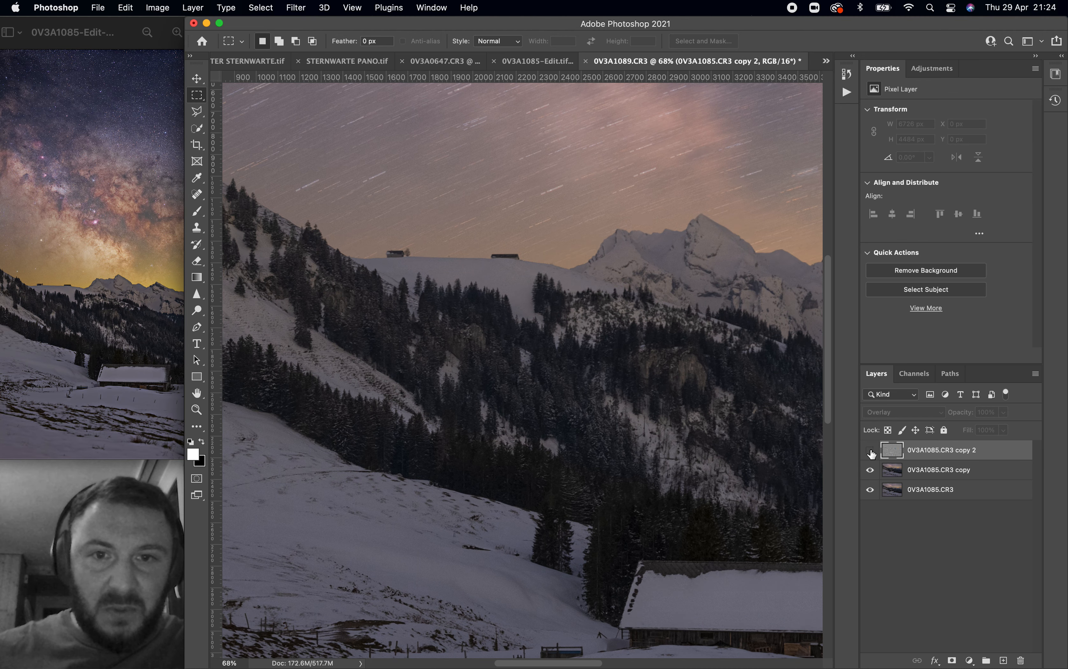
{"action": "left_click", "coordinate": [870, 451]}
{"action": "scroll", "coordinate": [694, 433], "scroll_direction": "down", "scroll_amount": 3}
{"action": "scroll", "coordinate": [694, 433], "scroll_direction": "down", "scroll_amount": 2}
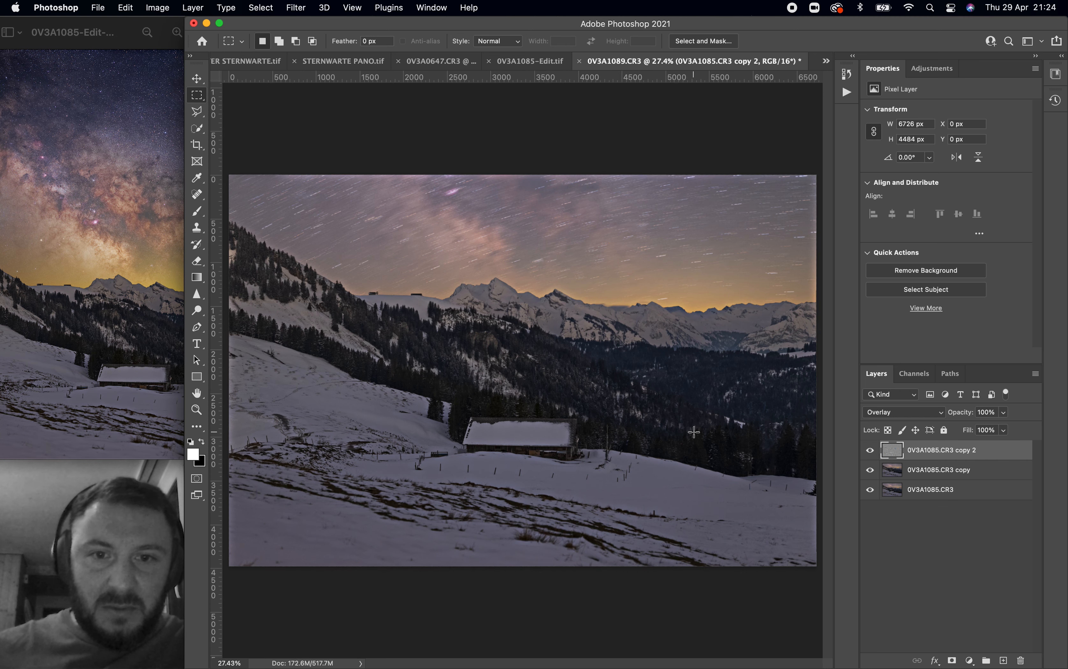
{"action": "left_click", "coordinate": [869, 452]}
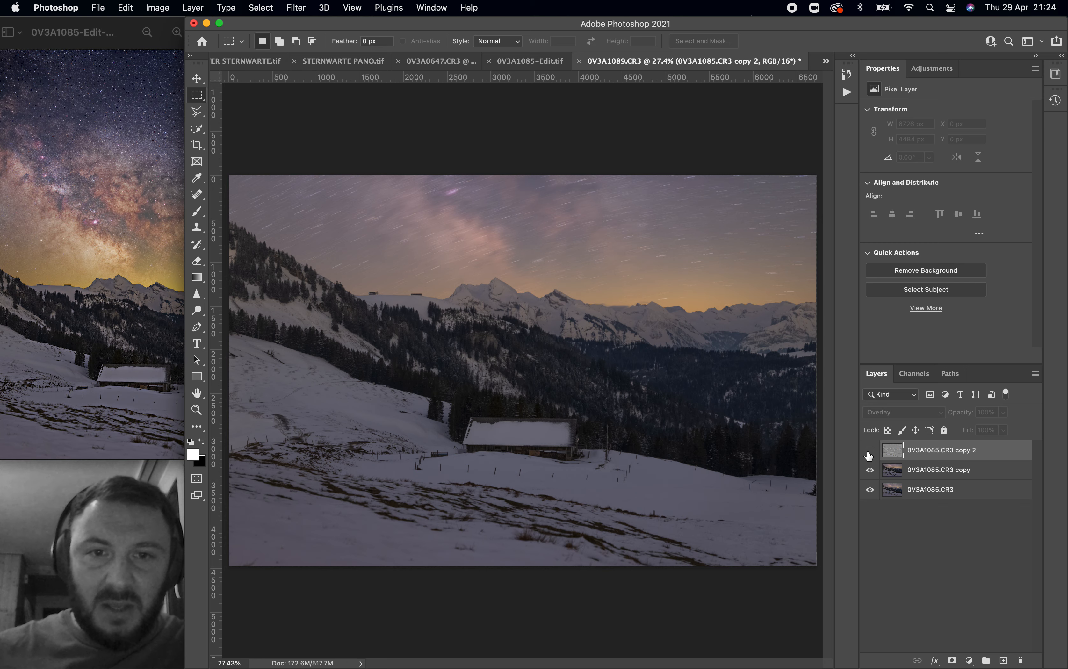
{"action": "left_click", "coordinate": [870, 452]}
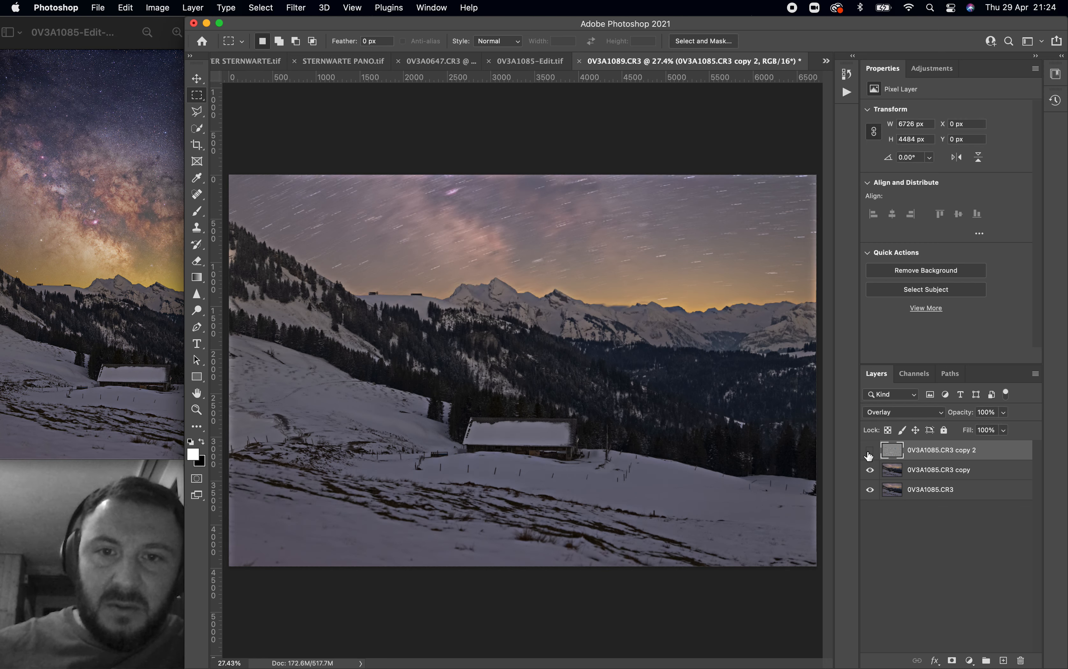
{"action": "left_click", "coordinate": [869, 452]}
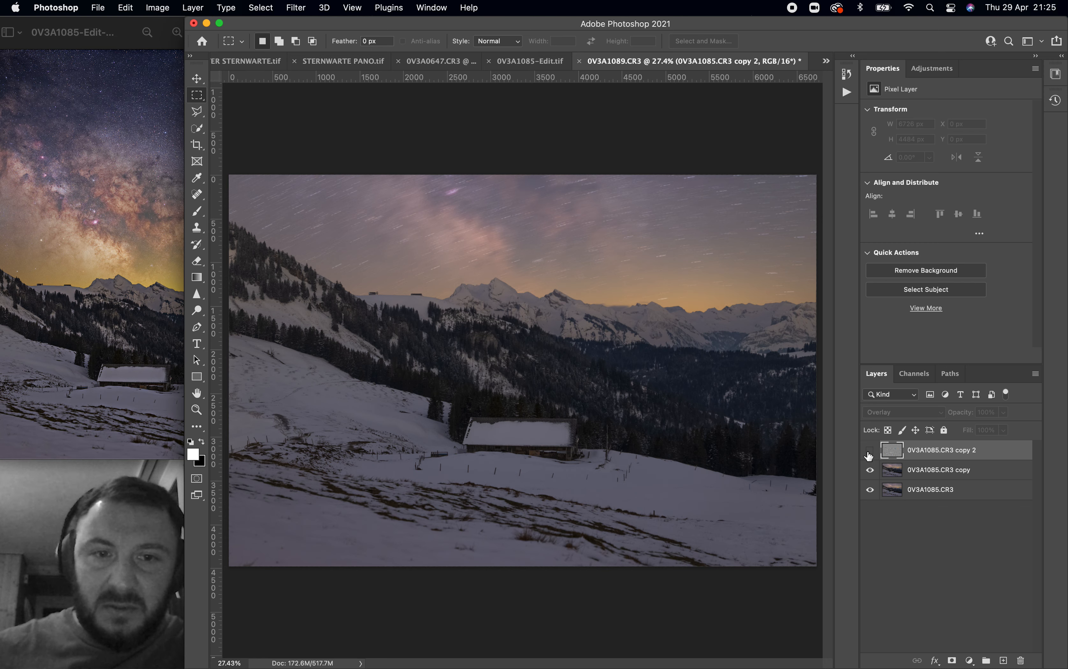
{"action": "left_click", "coordinate": [870, 453]}
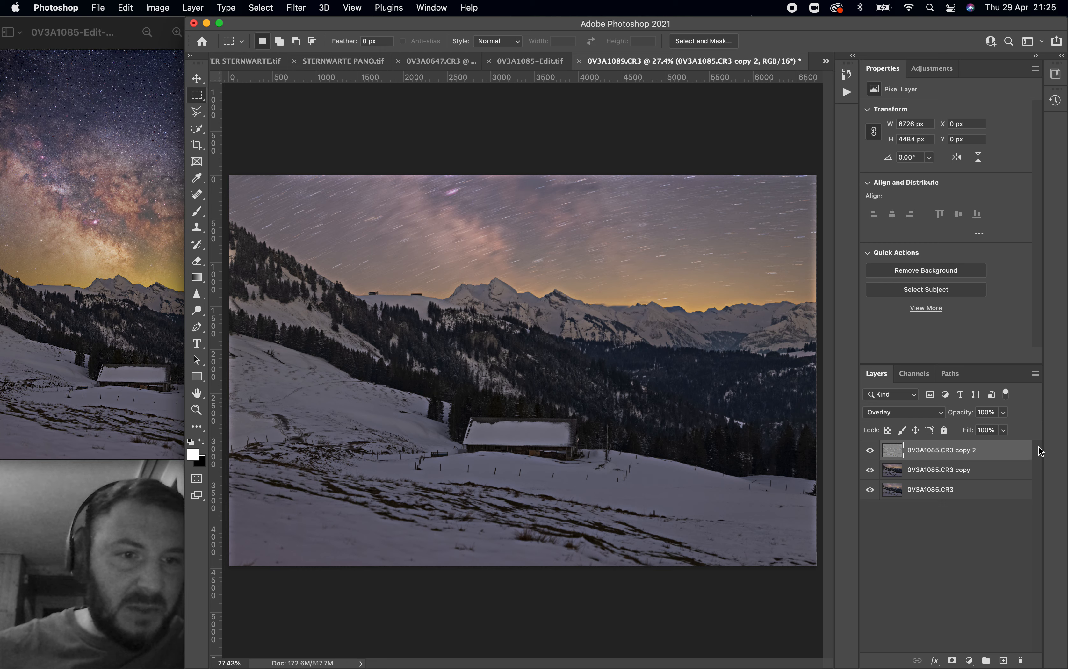
Step: Set the opacity of the High Pass layer to 66%
{"action": "left_click_drag", "start_coordinate": [1004, 412], "coordinate": [1017, 434]}
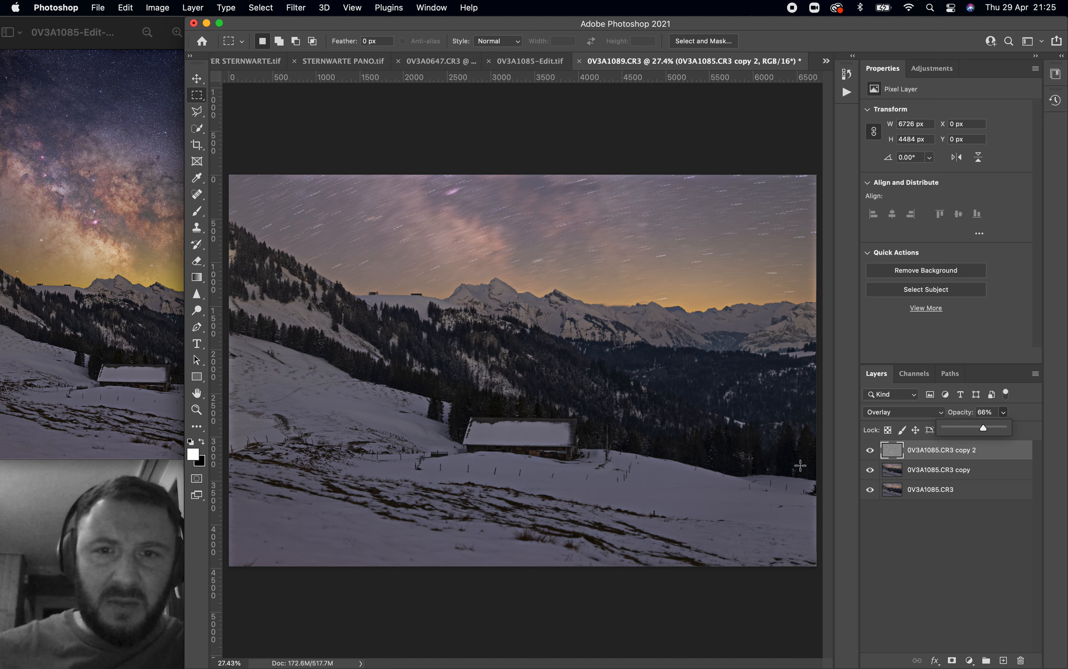
{"action": "left_click", "coordinate": [917, 541]}
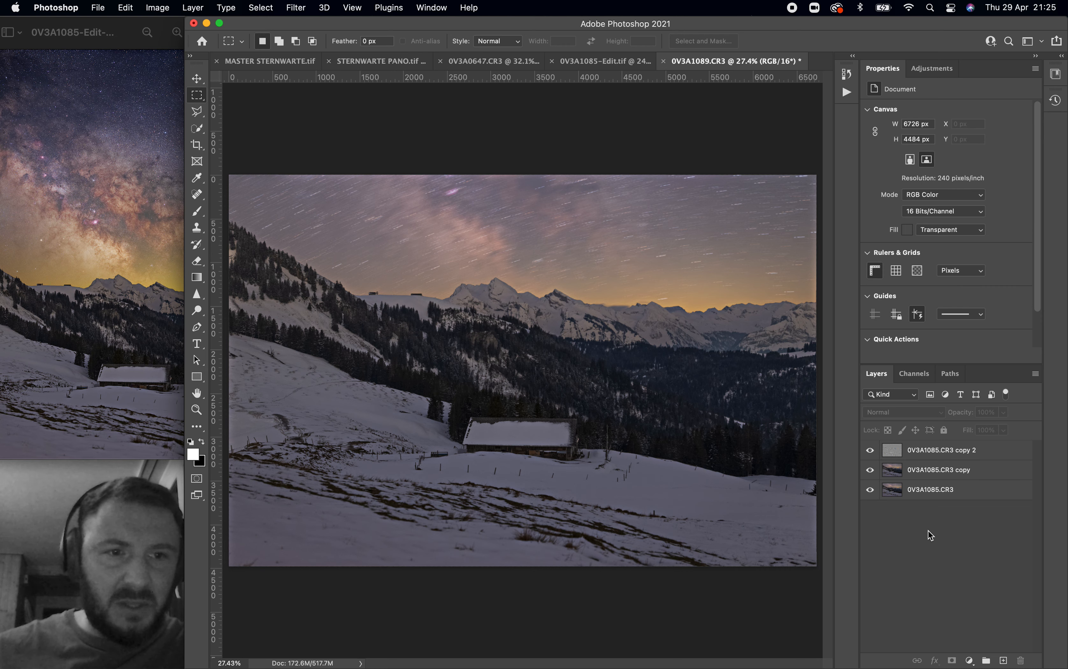
Step: Merge the High Pass layer, the Dust & Scratches copy and the original layer into one layer
{"action": "left_click", "coordinate": [931, 460]}
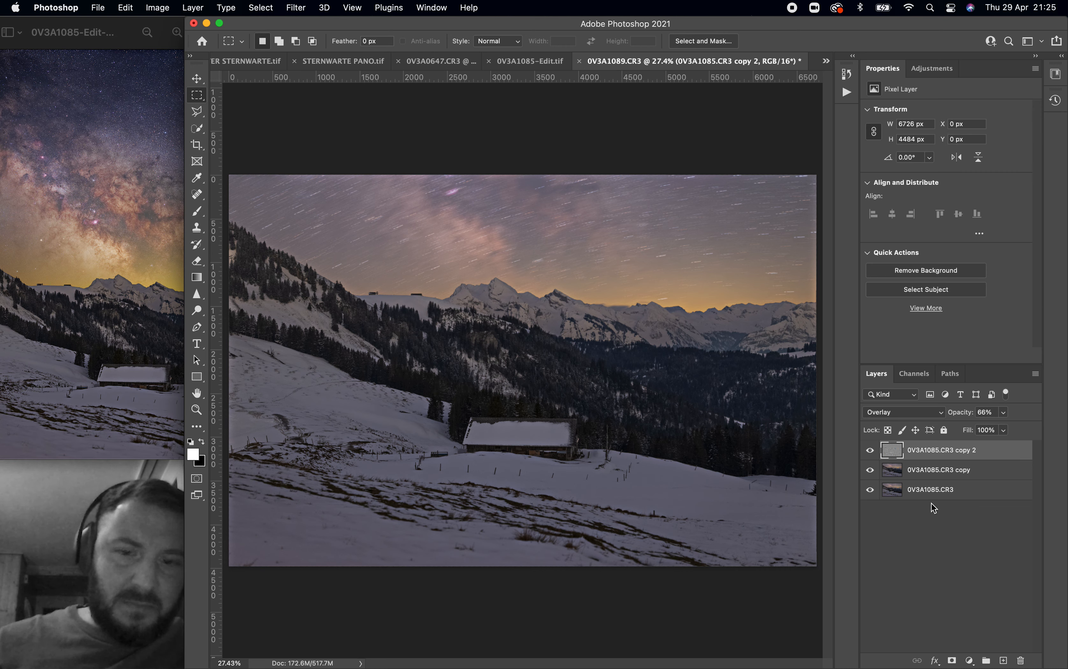
{"action": "left_click", "coordinate": [944, 491], "text": "shift"}
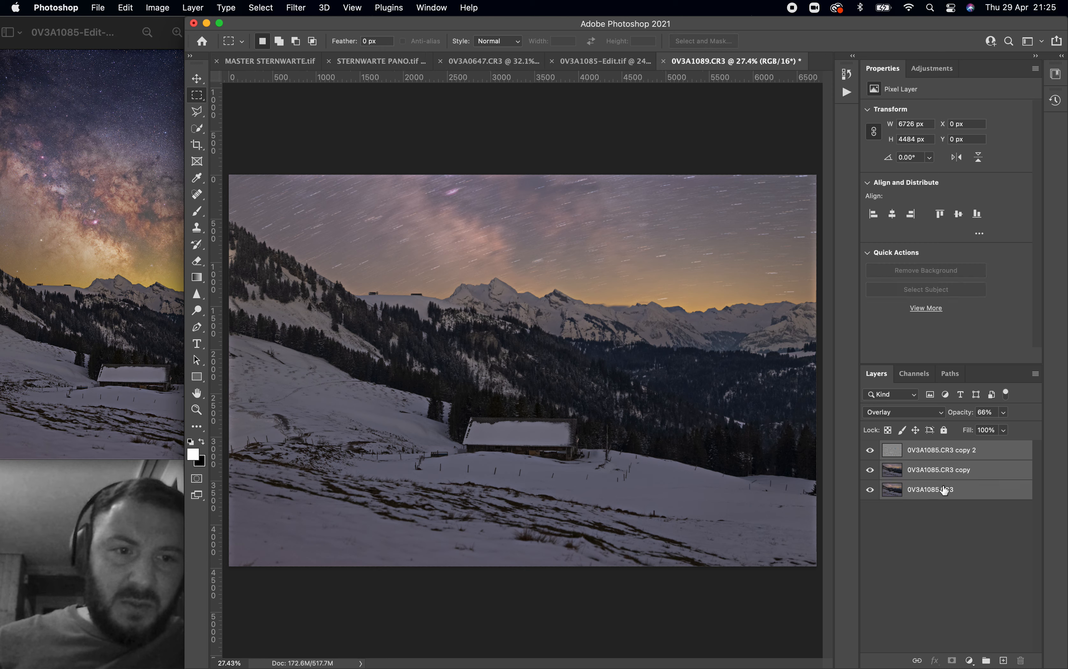
{"action": "right_click", "coordinate": [952, 474]}
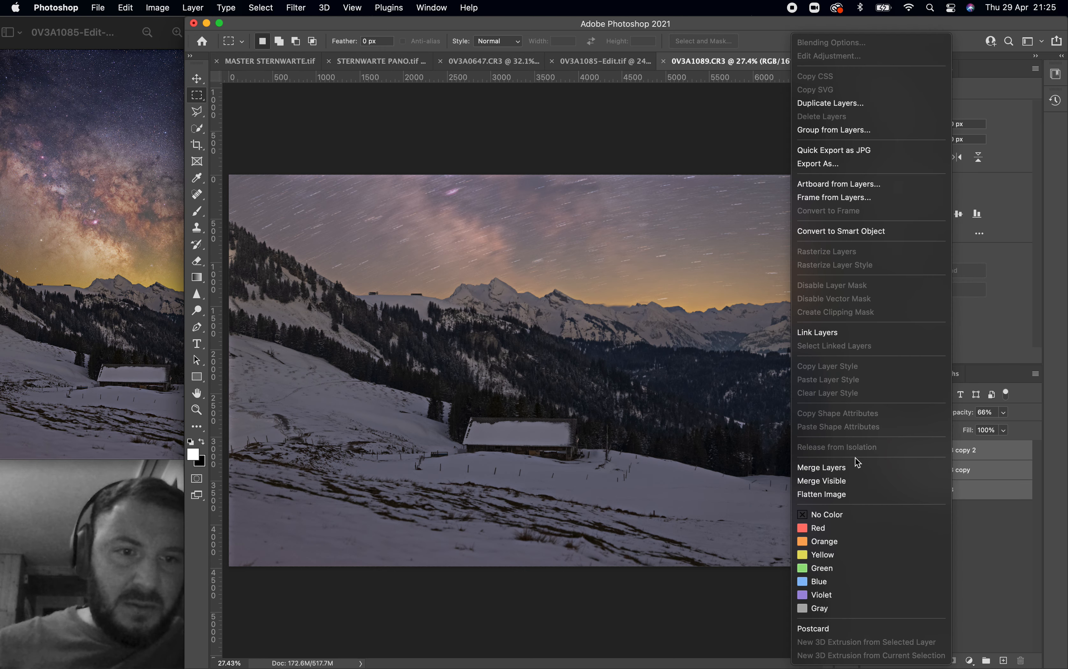
{"action": "left_click", "coordinate": [853, 468]}
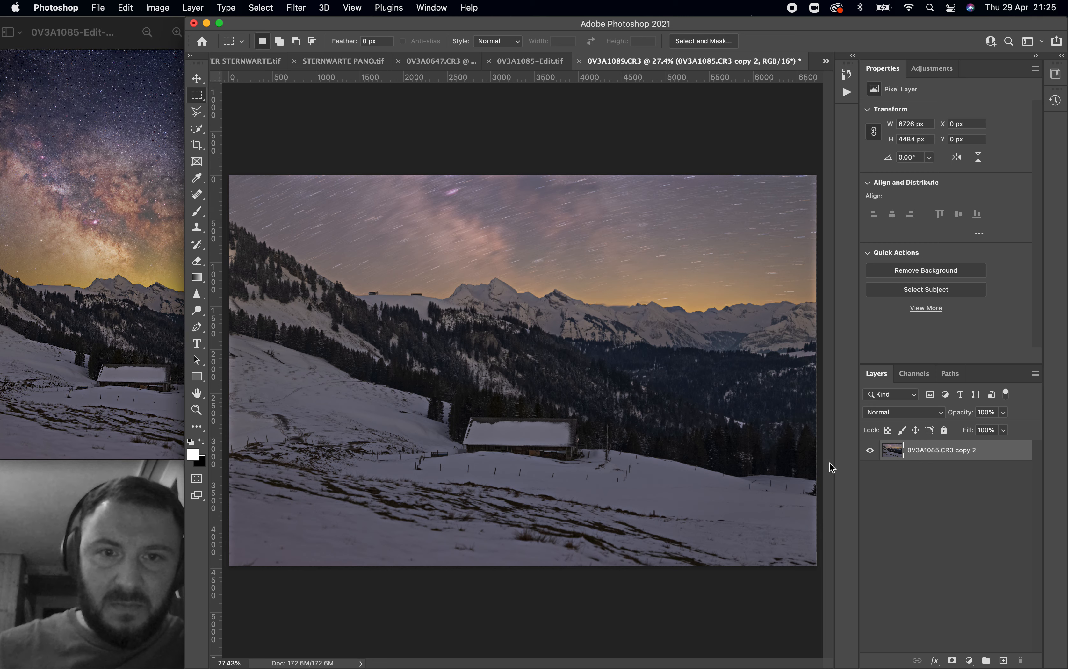
Step: Rename the merged layer as Foreground
{"action": "scroll", "coordinate": [734, 458], "scroll_direction": "down", "scroll_amount": 3}
{"action": "scroll", "coordinate": [761, 452], "scroll_direction": "up", "scroll_amount": 1}
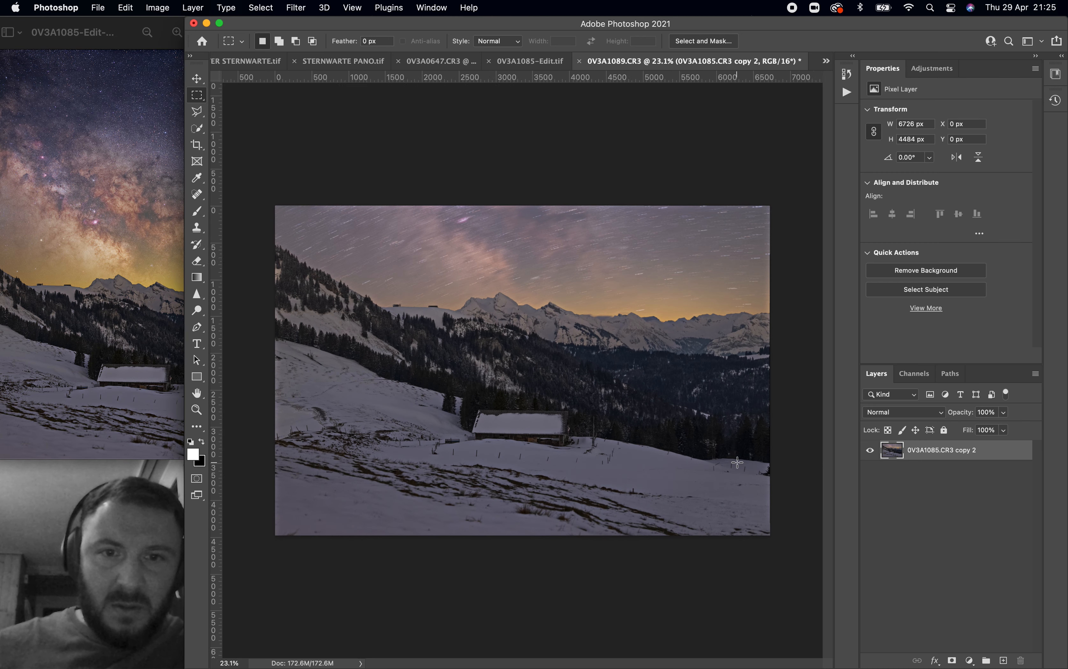
{"action": "double_click", "coordinate": [935, 452]}
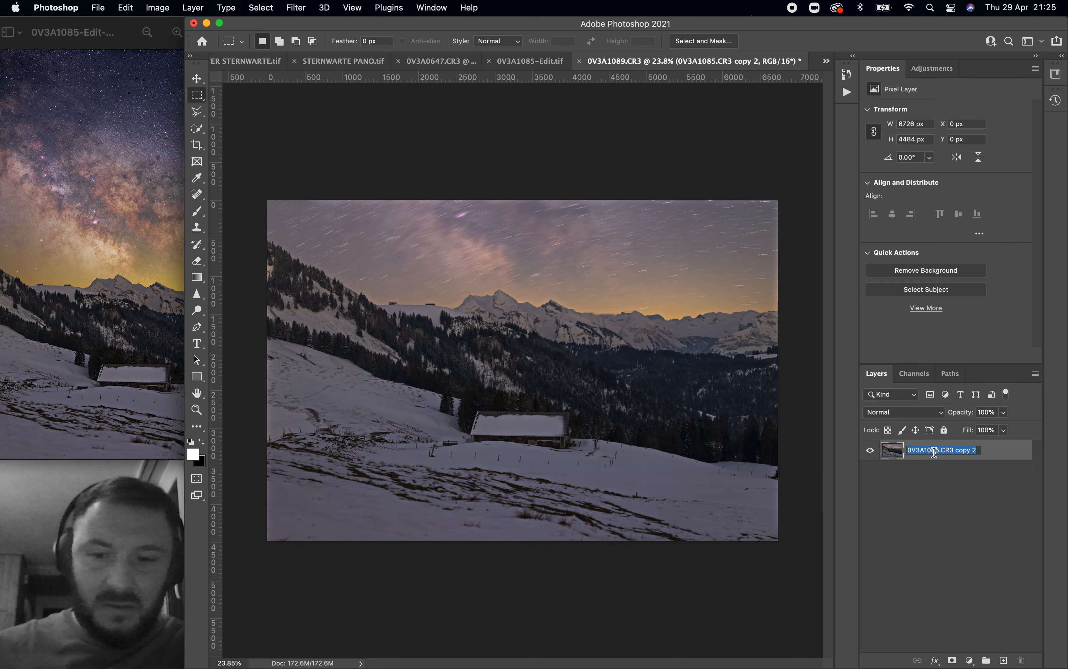
{"action": "type", "text": "Fore"}
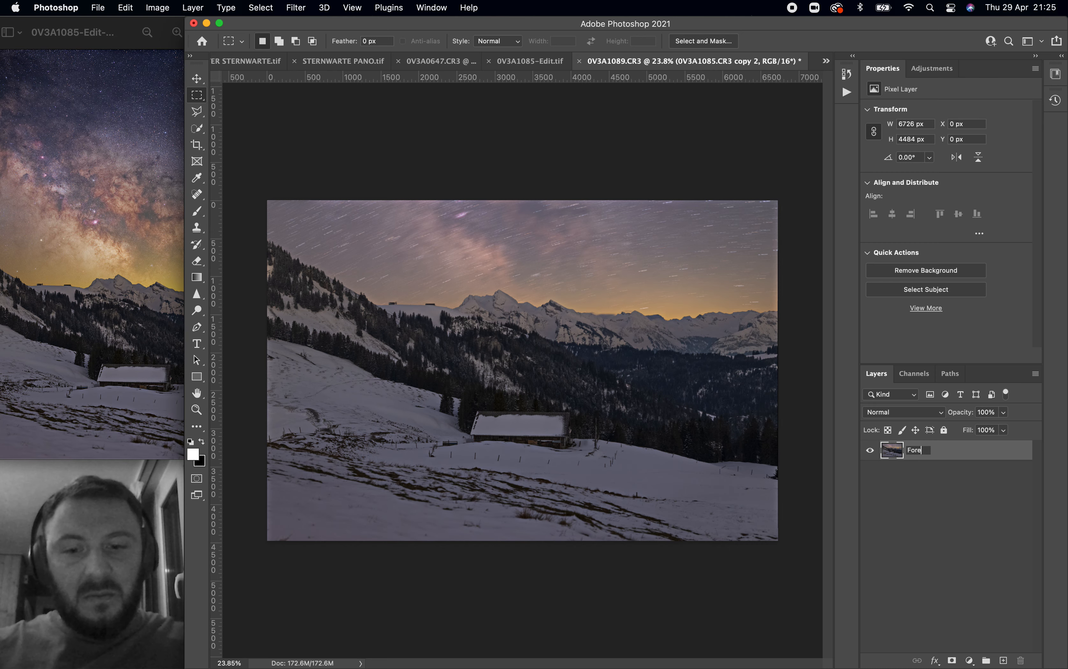
{"action": "type", "text": "ground"}
{"action": "key", "text": "Return"}
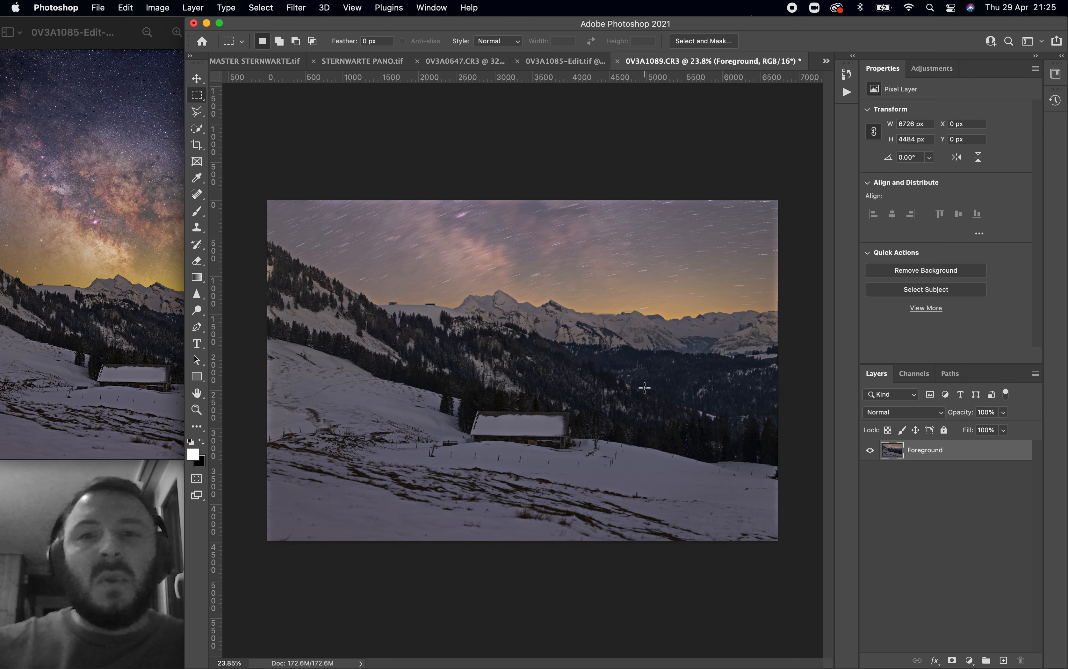
Step: Extend the canvas height to 7000 pixels with the anchor in the centre
{"action": "scroll", "coordinate": [645, 388], "scroll_direction": "down", "scroll_amount": 2}
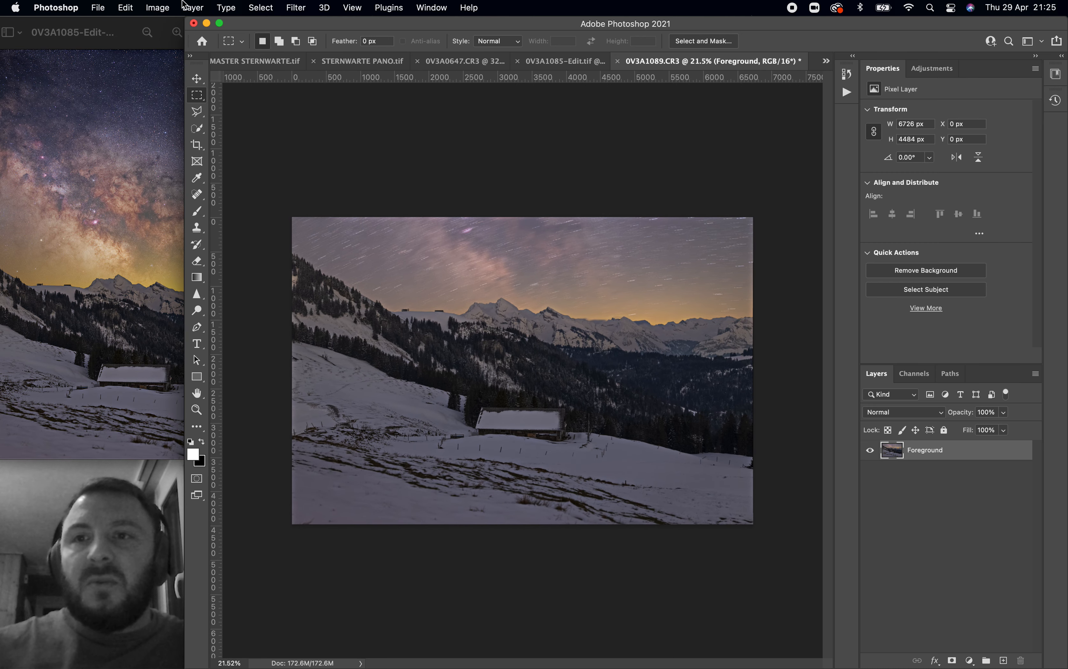
{"action": "left_click", "coordinate": [158, 8]}
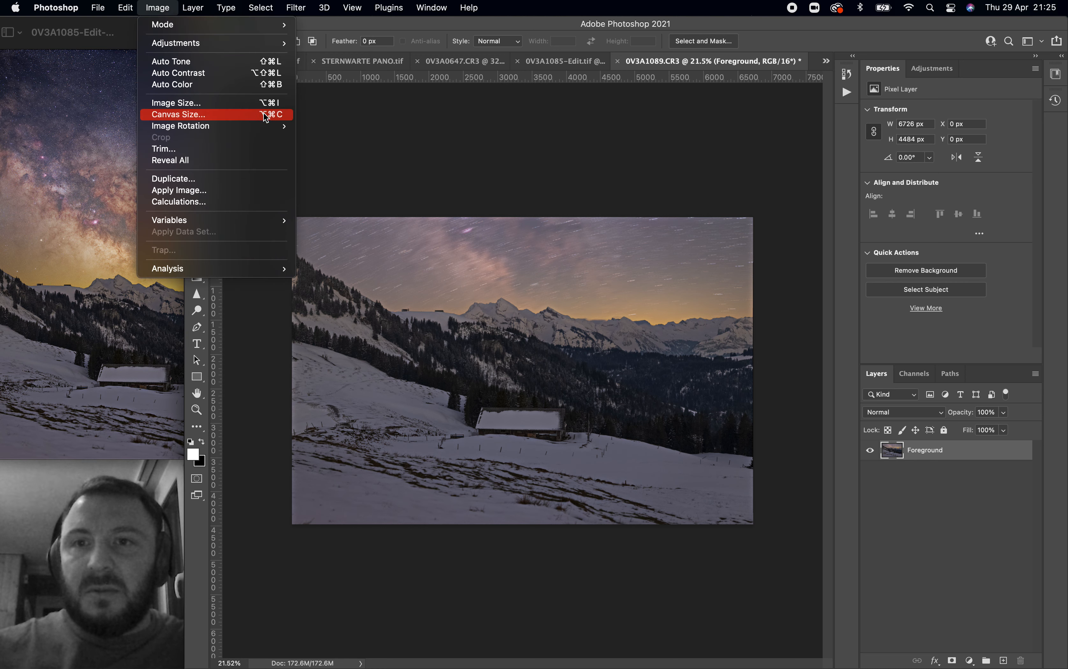
{"action": "left_click", "coordinate": [237, 114]}
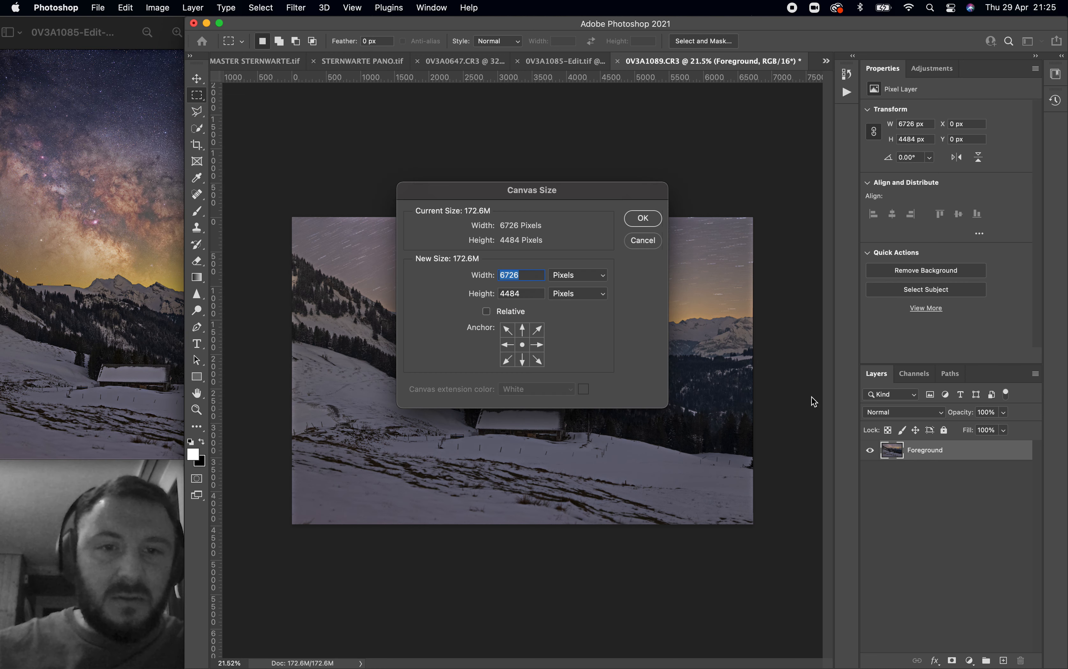
{"action": "left_click_drag", "start_coordinate": [531, 294], "coordinate": [496, 296]}
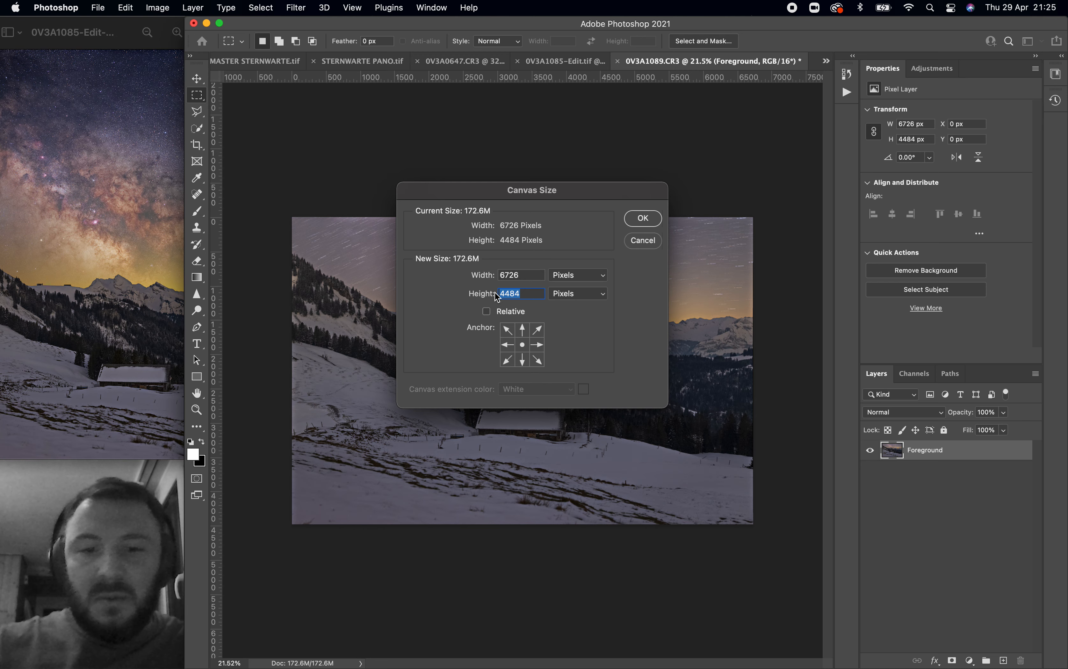
{"action": "type", "text": "7000"}
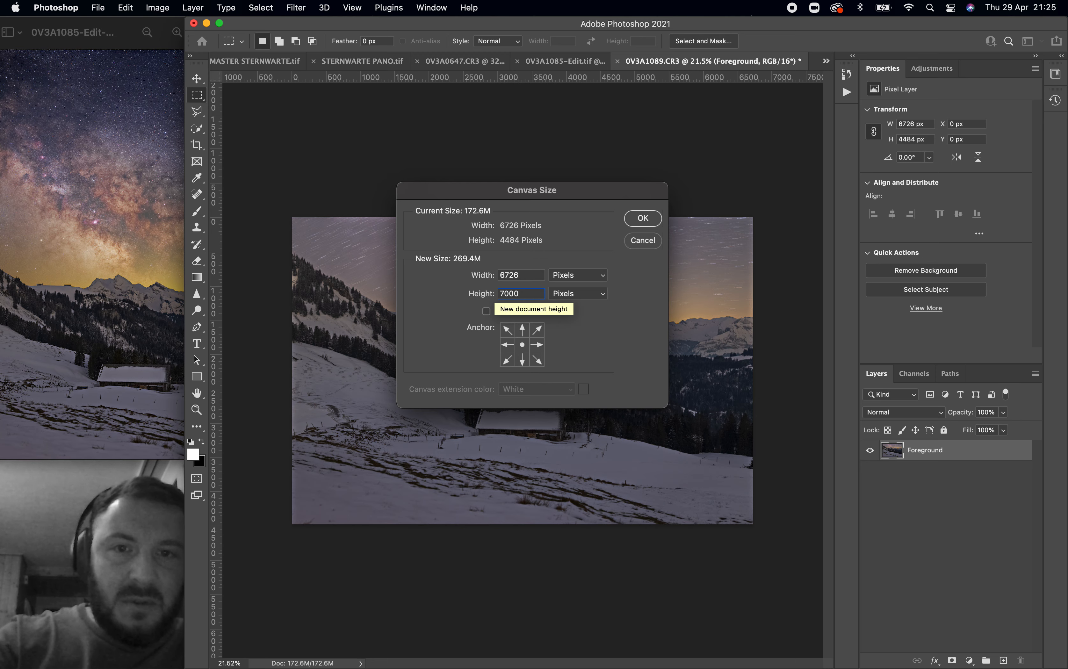
{"action": "key", "text": "Return"}
{"action": "key", "text": "super+0"}
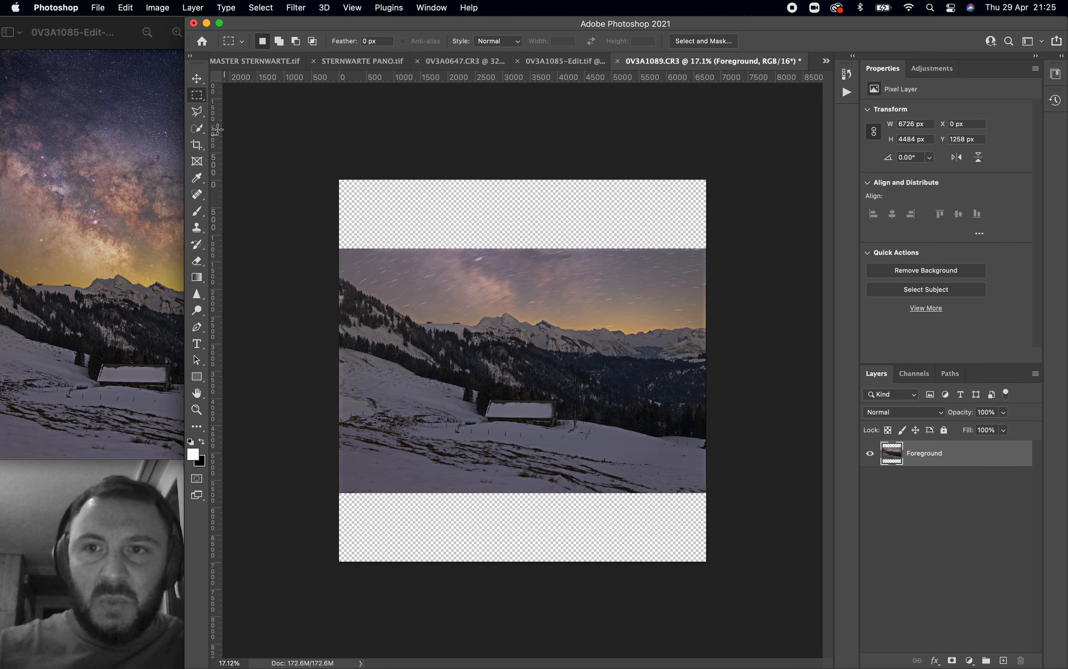
Step: Move the Foreground layer straight down to the canvas's lower edge, at Y 2516 px, leaving the empty area above it
{"action": "left_click", "coordinate": [197, 79]}
{"action": "left_click_drag", "start_coordinate": [580, 351], "coordinate": [579, 420]}
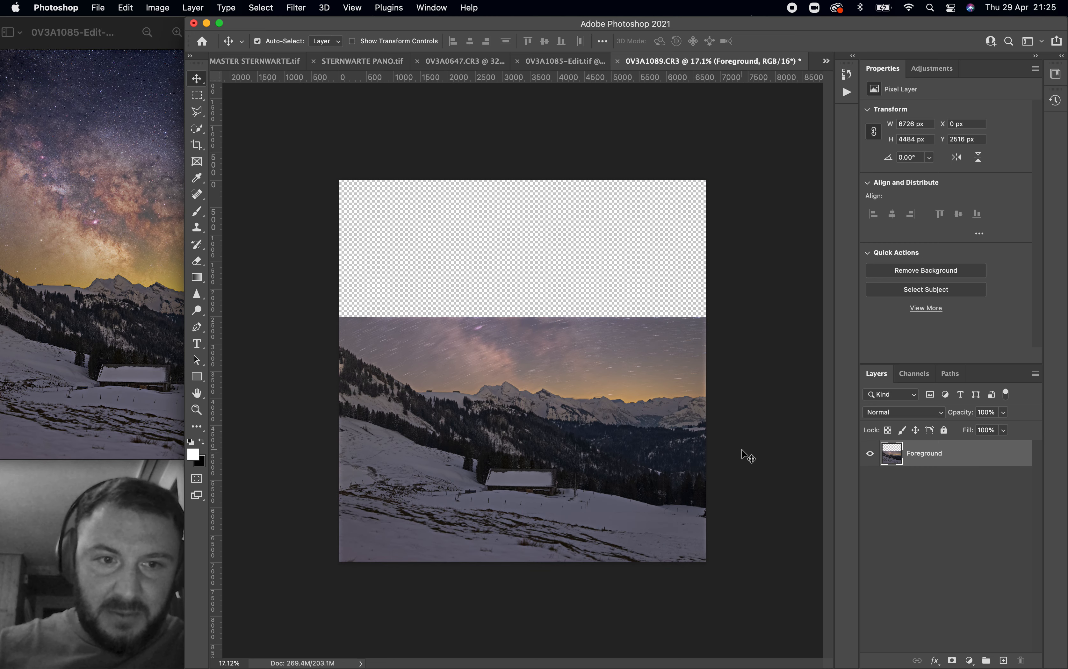
{"action": "scroll", "coordinate": [743, 450], "scroll_direction": "up", "scroll_amount": 2}
{"action": "scroll", "coordinate": [742, 451], "scroll_direction": "up", "scroll_amount": 3}
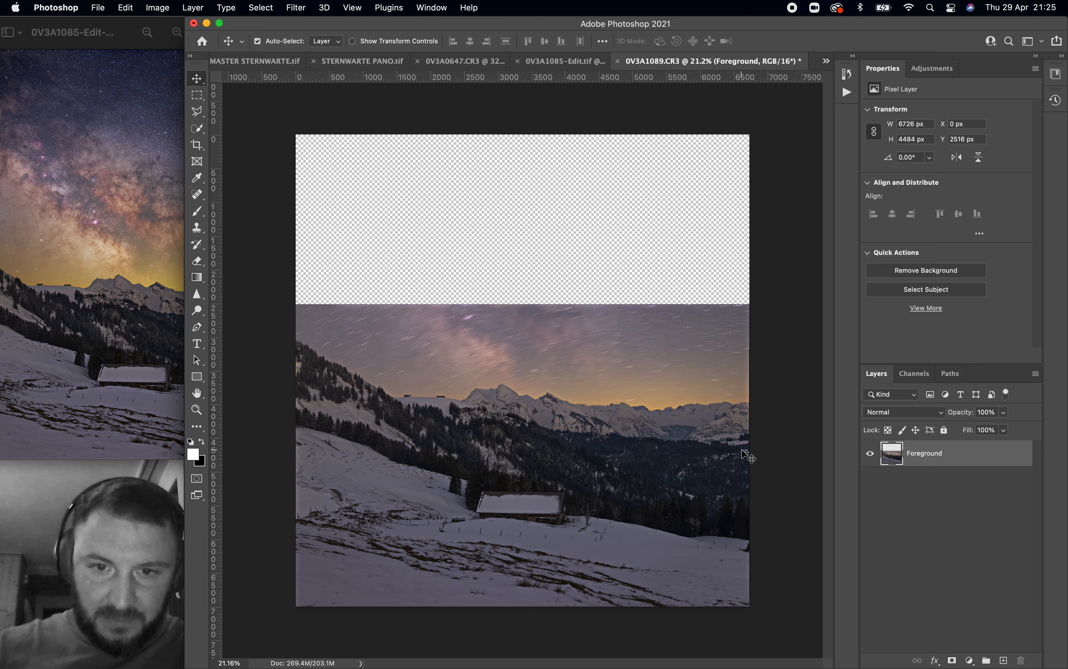
{"action": "scroll", "coordinate": [744, 454], "scroll_direction": "up", "scroll_amount": 2}
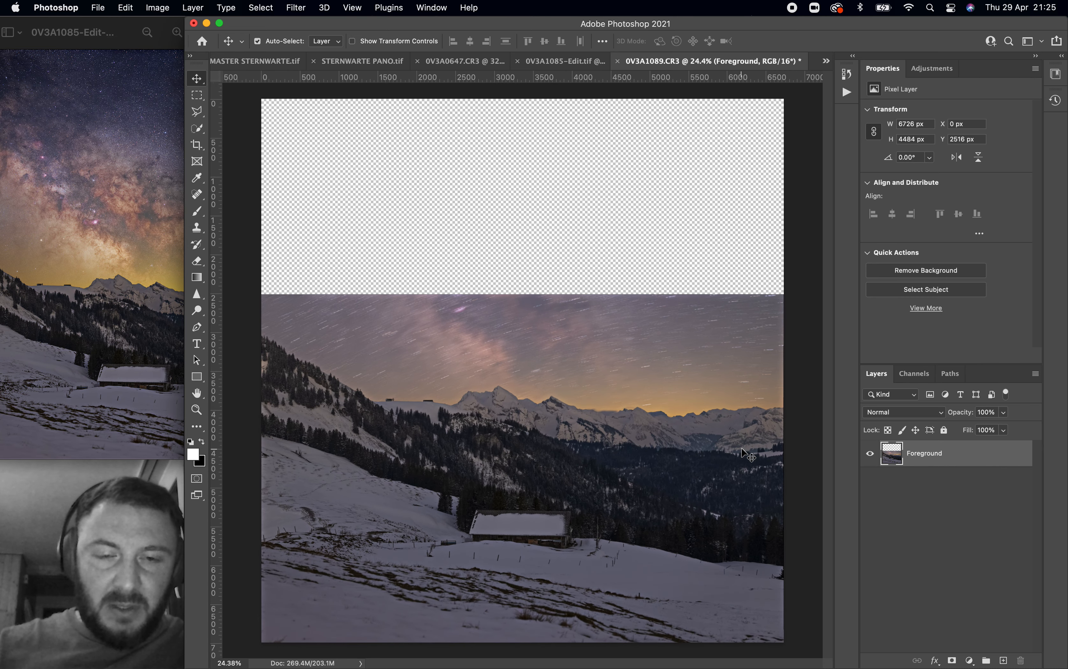
{"action": "scroll", "coordinate": [743, 452], "scroll_direction": "up", "scroll_amount": 1}
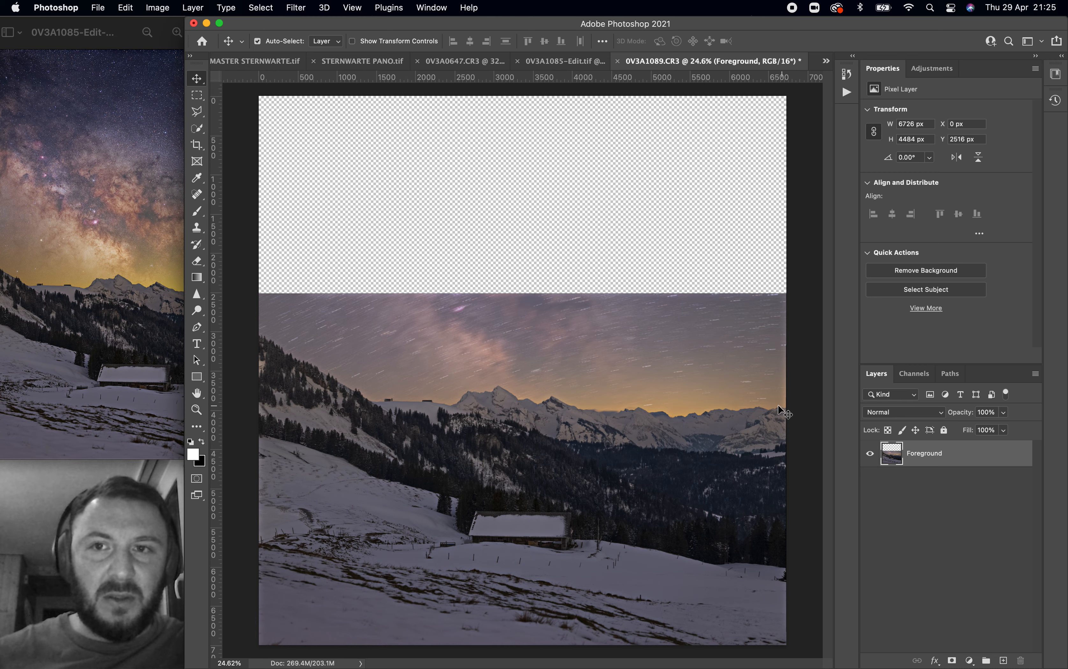
{"action": "left_click", "coordinate": [133, 6]}
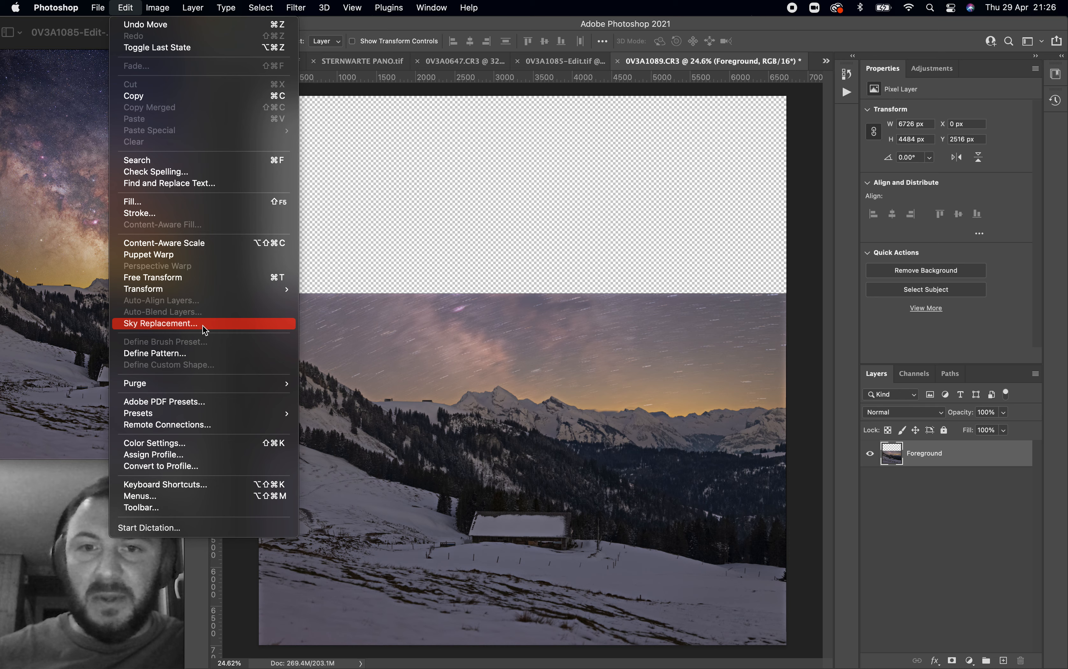
{"action": "left_click", "coordinate": [801, 263]}
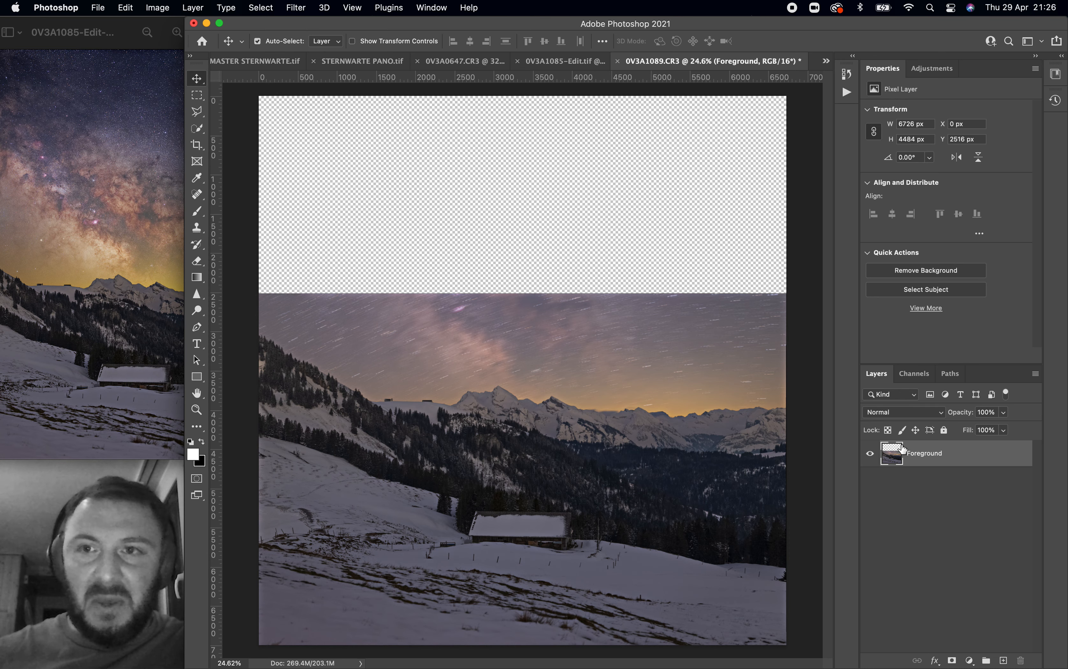
Step: Select the star-trailed sky above the ridge with Quick Selection and subtract the snowy mountain peaks from the selection
{"action": "left_click", "coordinate": [199, 132]}
{"action": "left_click", "coordinate": [200, 138]}
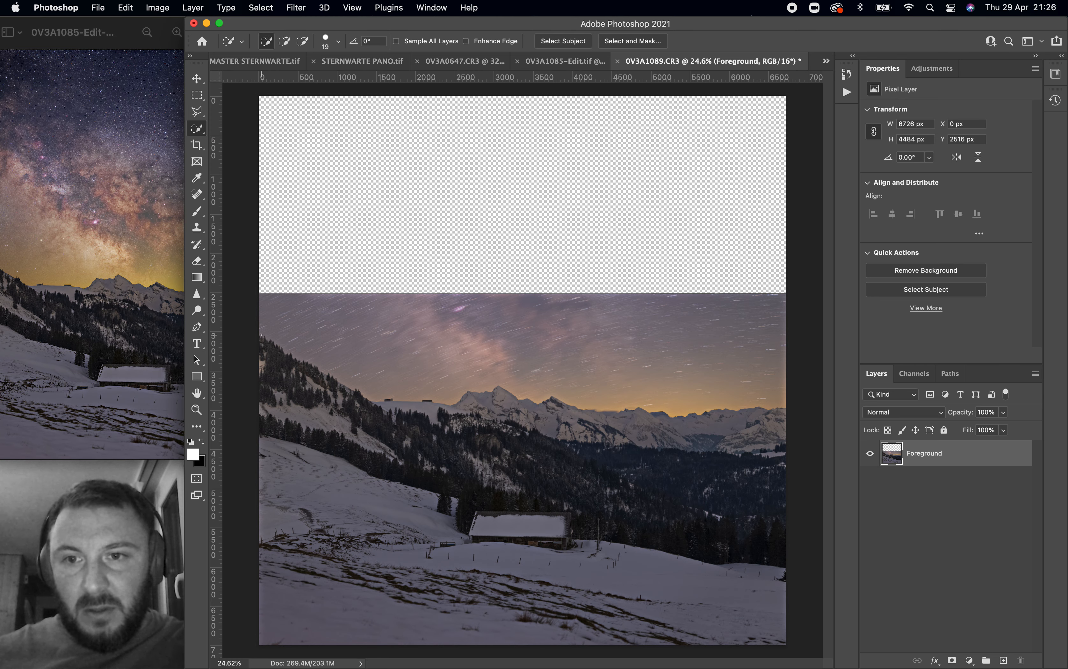
{"action": "mouse_move", "coordinate": [265, 336]}
{"action": "left_mouse_down"}
{"action": "mouse_move", "coordinate": [409, 411]}
{"action": "mouse_move", "coordinate": [488, 388]}
{"action": "mouse_move", "coordinate": [577, 387]}
{"action": "left_mouse_up"}
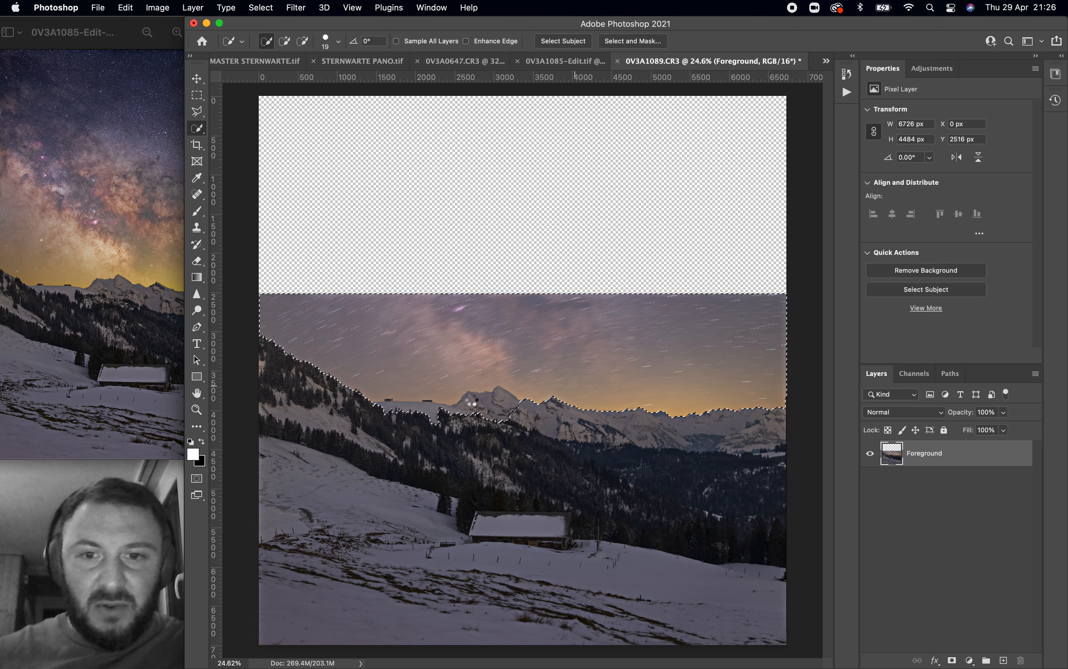
{"action": "left_click", "coordinate": [303, 42]}
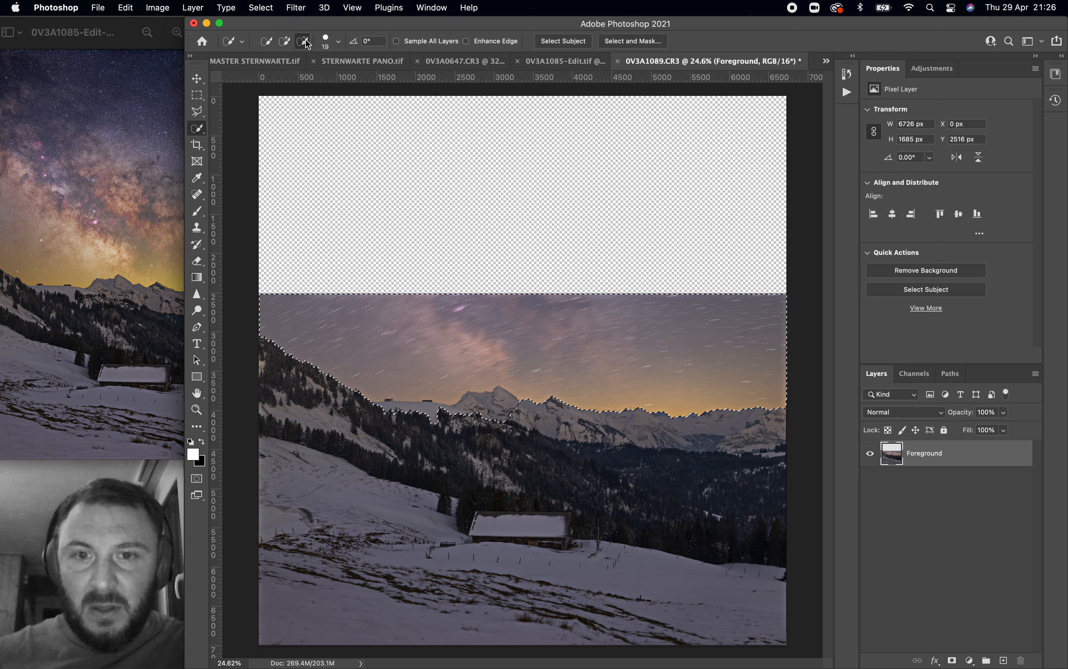
{"action": "mouse_move", "coordinate": [505, 402]}
{"action": "left_mouse_down"}
{"action": "mouse_move", "coordinate": [429, 410]}
{"action": "mouse_move", "coordinate": [353, 397]}
{"action": "mouse_move", "coordinate": [472, 422]}
{"action": "left_mouse_up"}
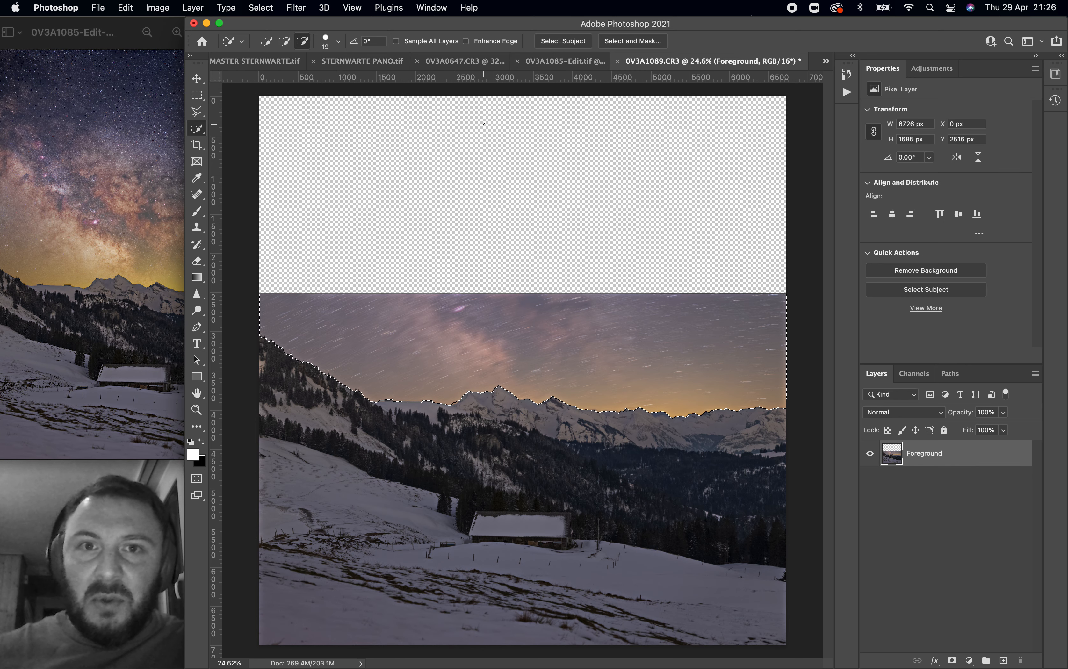
Step: Open the sky selection in Select and Mask and refine its edge around the treetops on the wooded slope with the Refine Edge Brush
{"action": "left_click", "coordinate": [633, 41]}
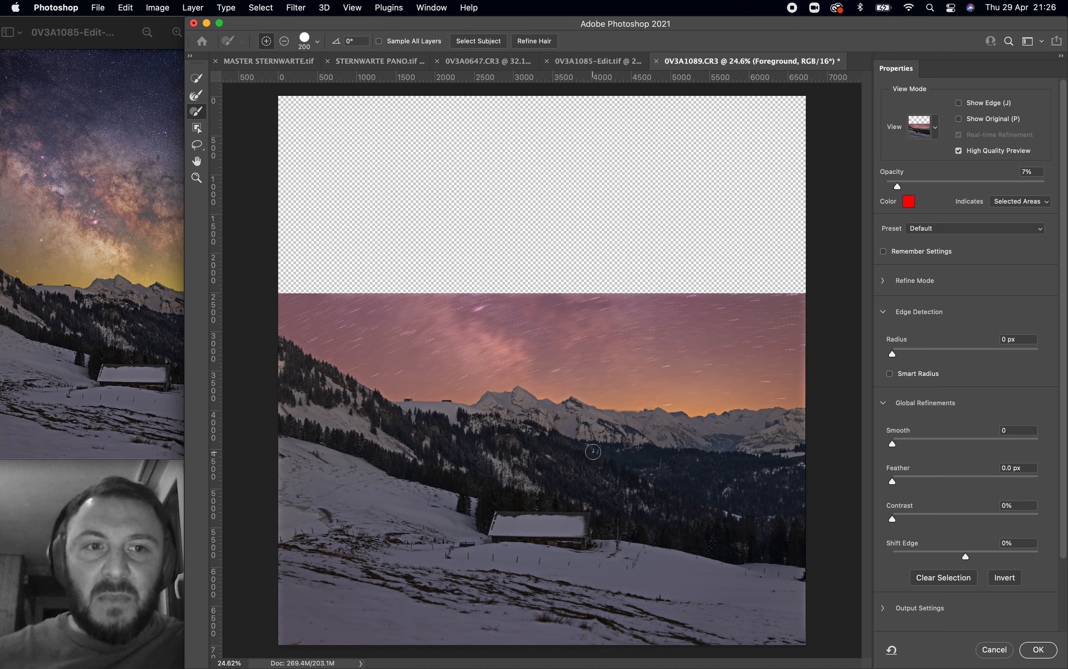
{"action": "scroll", "coordinate": [593, 452], "scroll_direction": "up", "scroll_amount": 5}
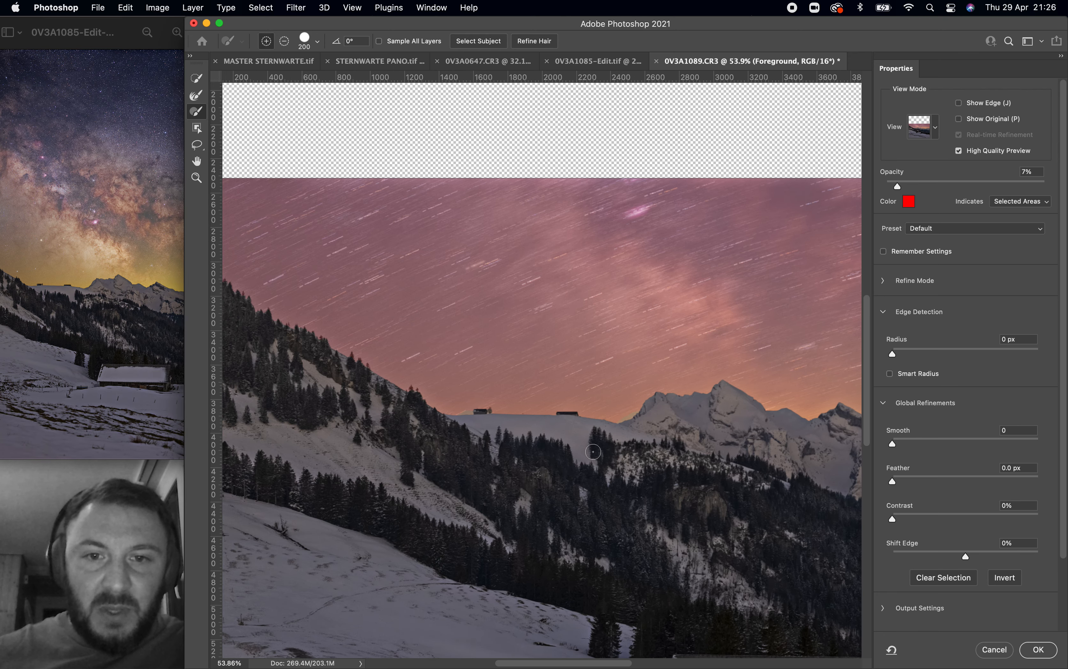
{"action": "scroll", "coordinate": [593, 452], "scroll_direction": "up", "scroll_amount": 8}
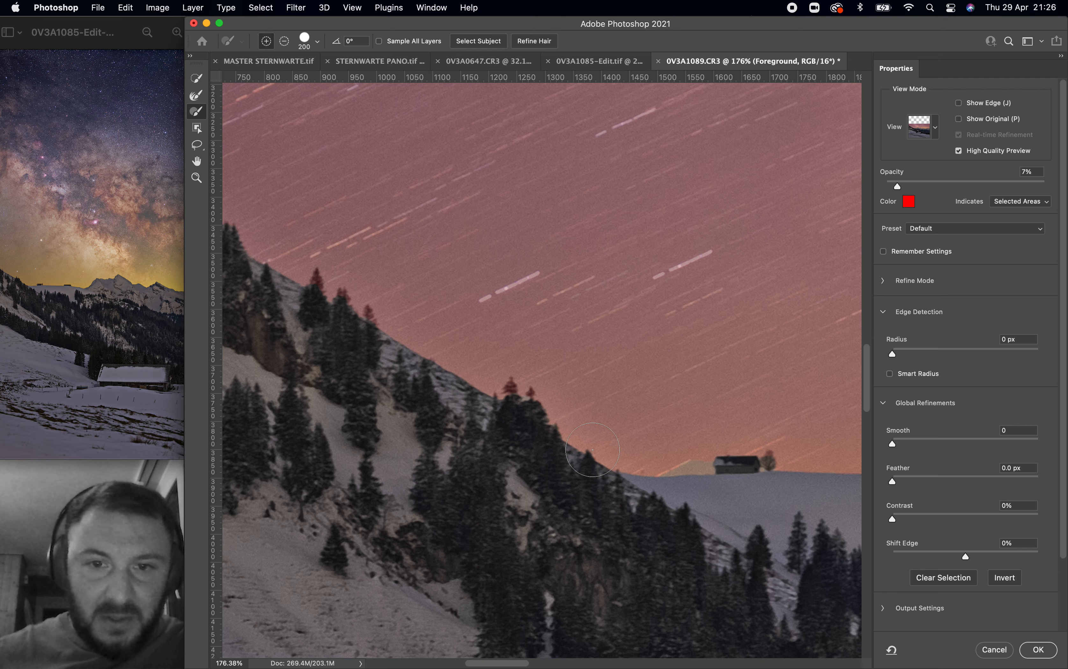
{"action": "scroll", "coordinate": [593, 452], "scroll_direction": "up", "scroll_amount": 3}
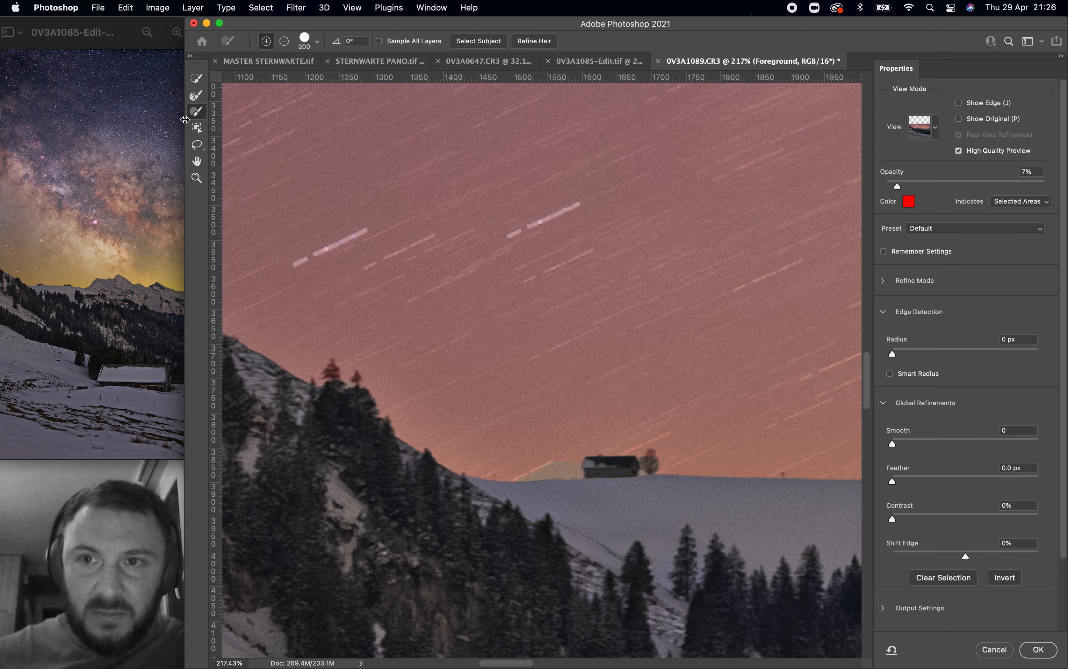
{"action": "left_click", "coordinate": [197, 101]}
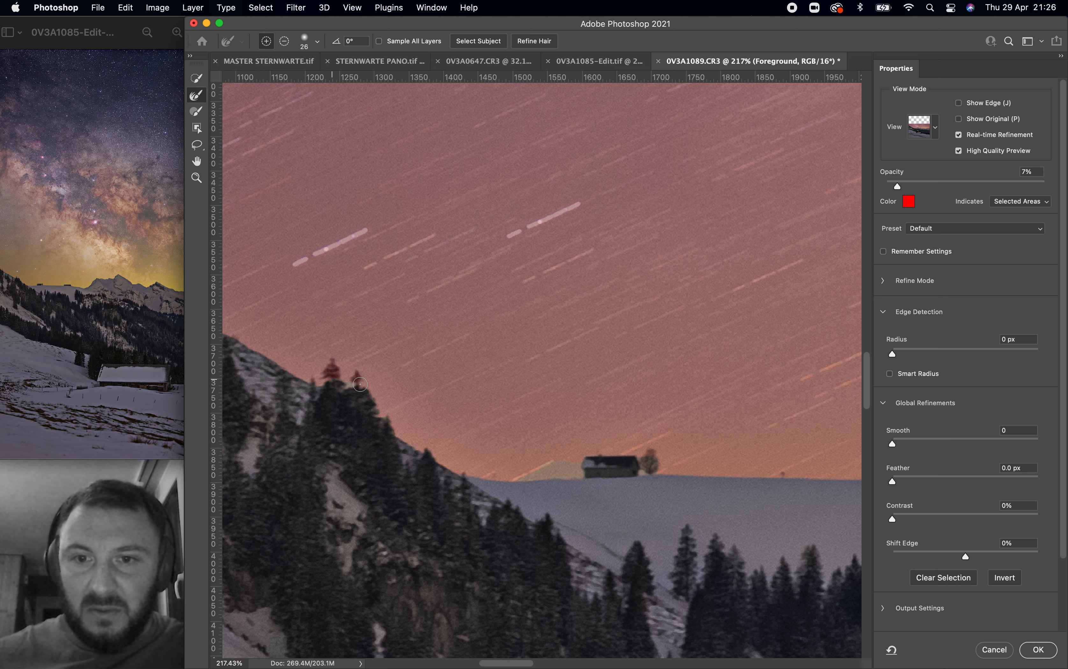
{"action": "mouse_move", "coordinate": [365, 391]}
{"action": "left_mouse_down"}
{"action": "mouse_move", "coordinate": [428, 459]}
{"action": "mouse_move", "coordinate": [338, 378]}
{"action": "left_mouse_up"}
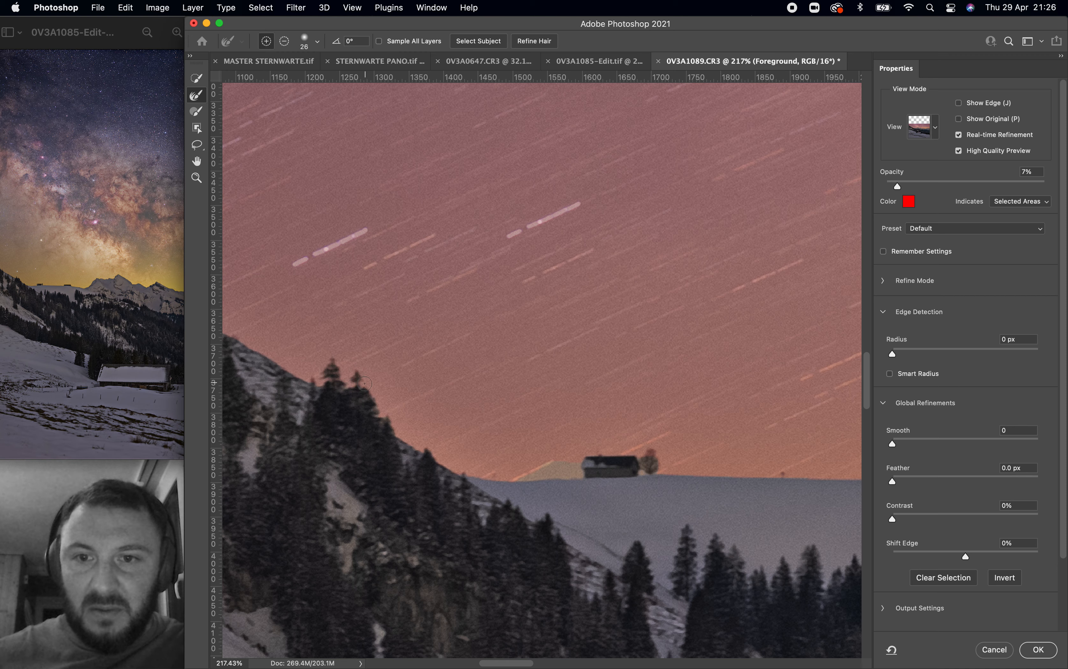
{"action": "left_click_drag", "start_coordinate": [361, 385], "coordinate": [398, 427]}
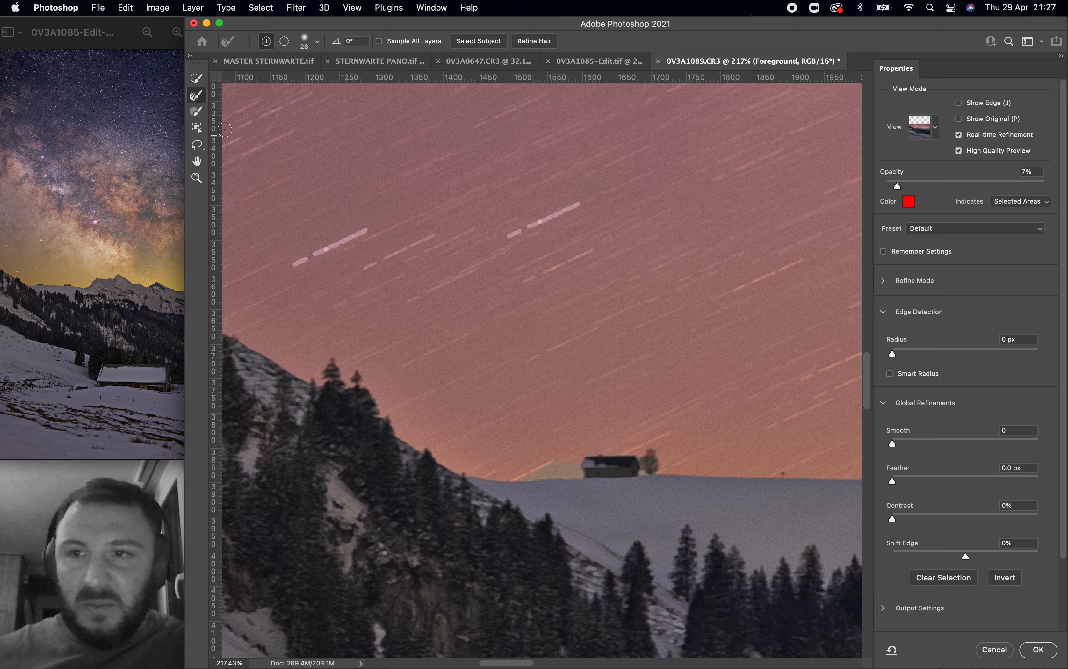
Step: Add the missed patch of sky beside the small ridge hut to the selection with a 29 px brush
{"action": "left_click", "coordinate": [197, 112]}
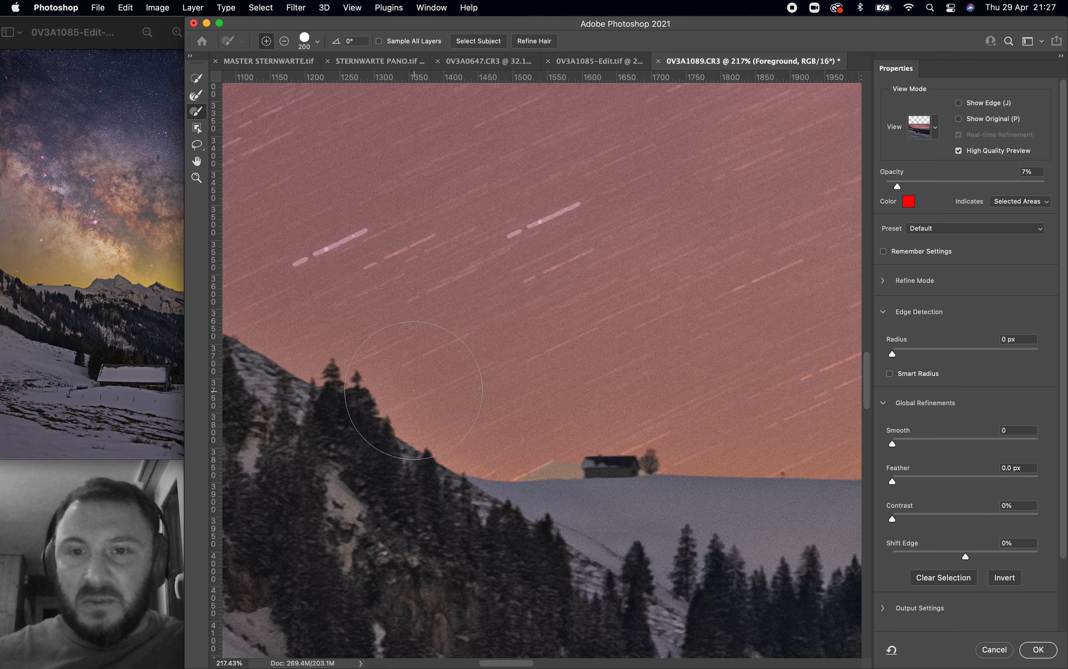
{"action": "right_click", "coordinate": [552, 427]}
{"action": "left_click", "coordinate": [587, 450]}
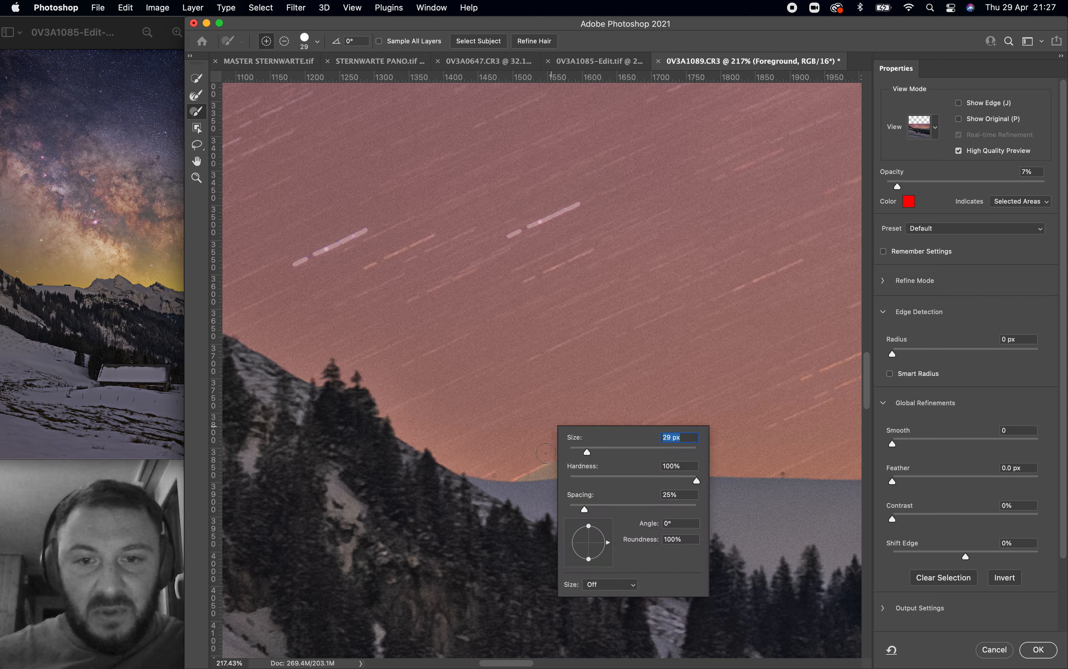
{"action": "left_click", "coordinate": [538, 470]}
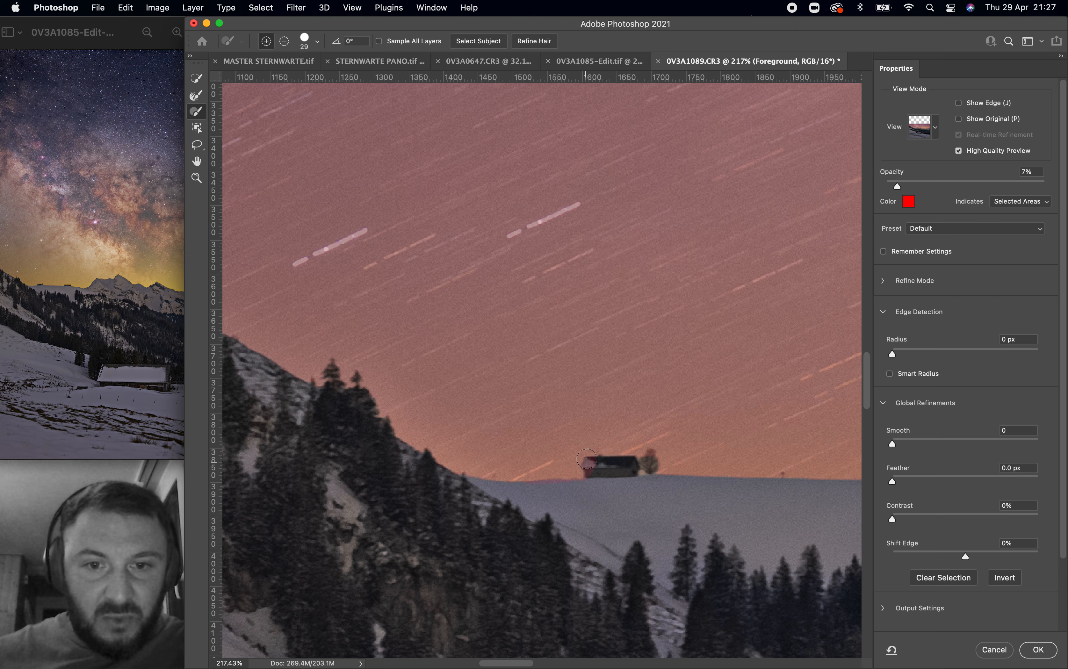
Step: Subtract the small ridge hut from the sky selection with an 8 px brush and apply the refined selection
{"action": "right_click", "coordinate": [595, 464]}
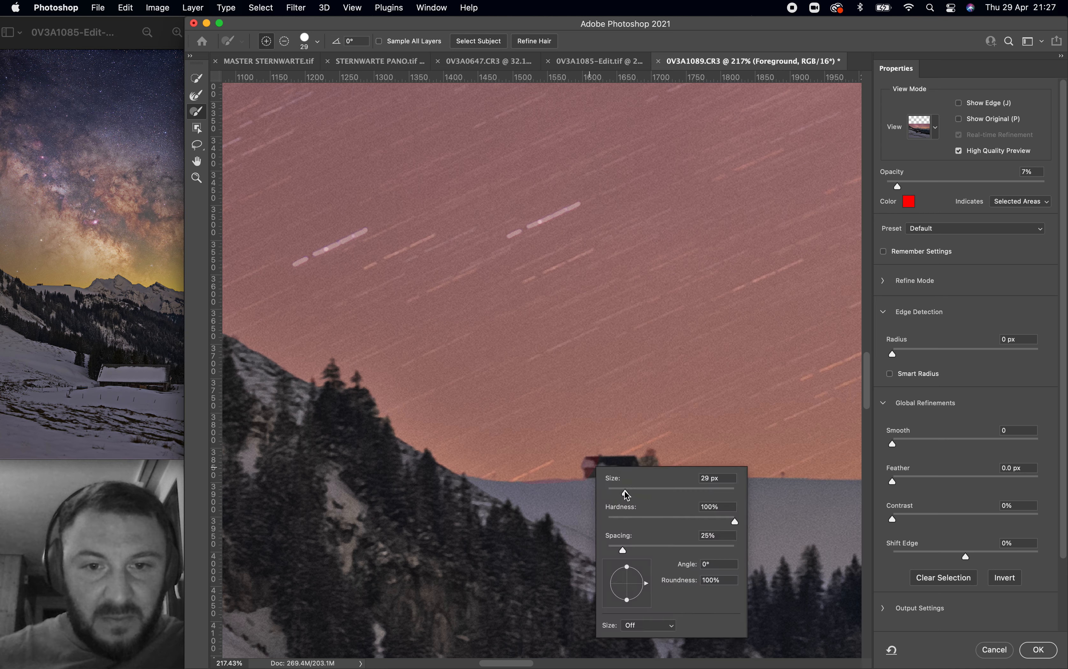
{"action": "left_click_drag", "start_coordinate": [615, 493], "coordinate": [612, 493]}
{"action": "left_click", "coordinate": [589, 460]}
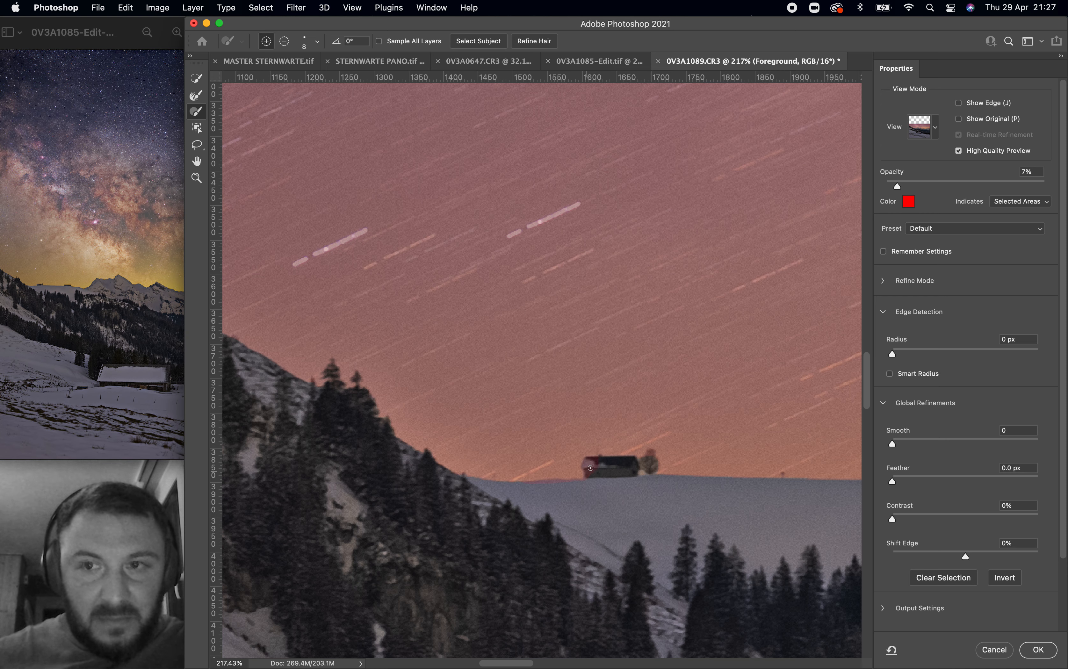
{"action": "left_click", "coordinate": [286, 42]}
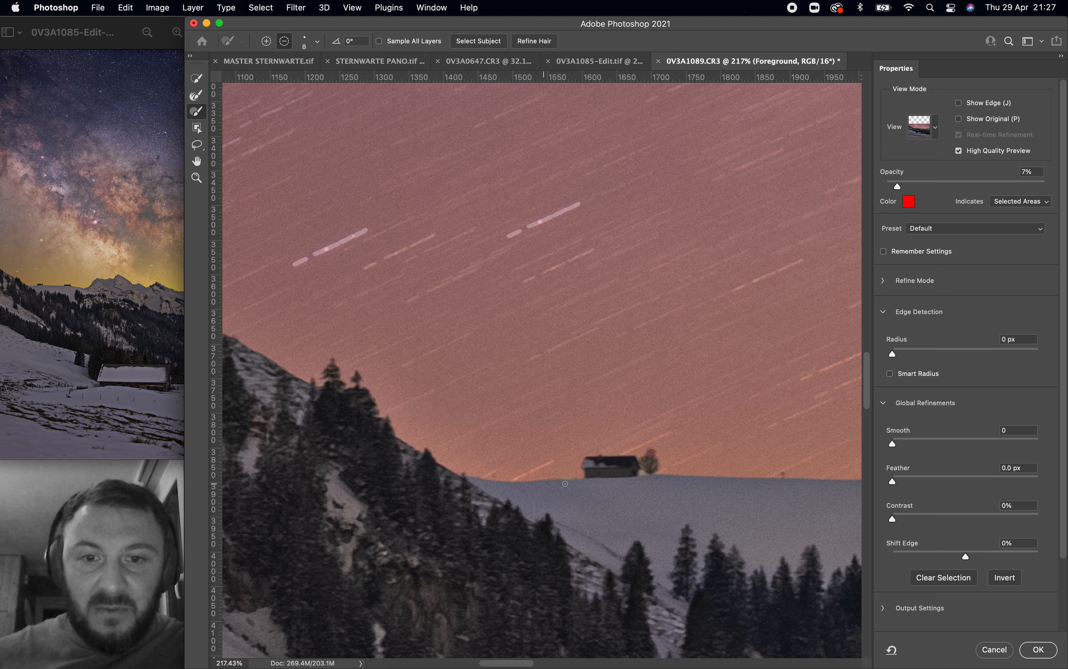
{"action": "scroll", "coordinate": [692, 523], "scroll_direction": "down", "scroll_amount": 10}
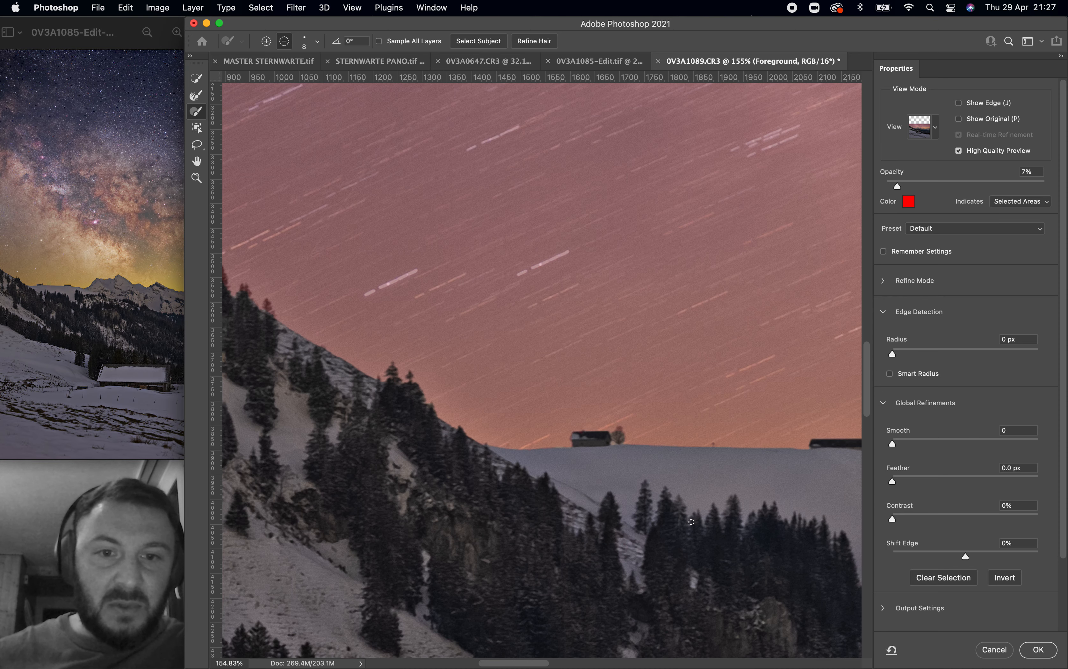
{"action": "scroll", "coordinate": [691, 522], "scroll_direction": "down", "scroll_amount": 6}
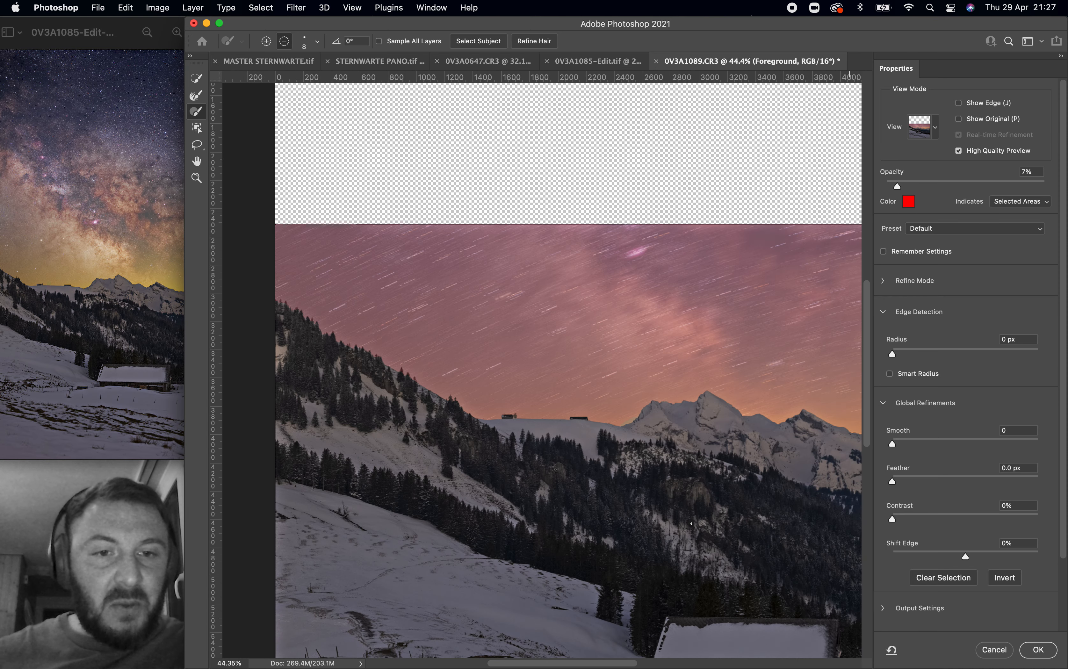
{"action": "scroll", "coordinate": [691, 523], "scroll_direction": "right", "scroll_amount": 3}
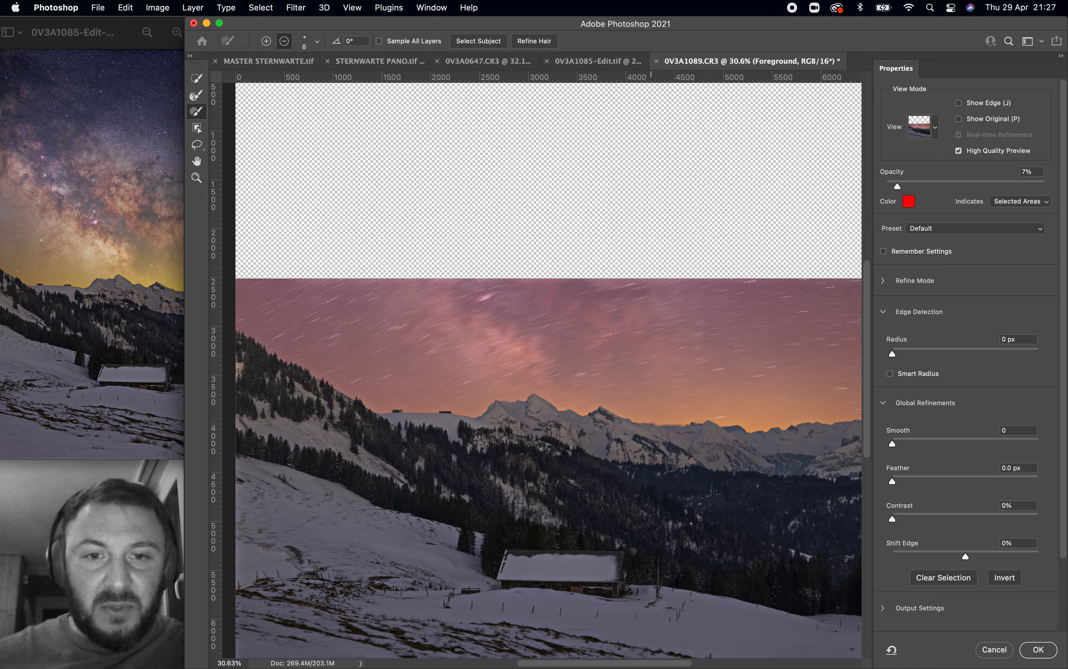
{"action": "scroll", "coordinate": [689, 536], "scroll_direction": "down", "scroll_amount": 3}
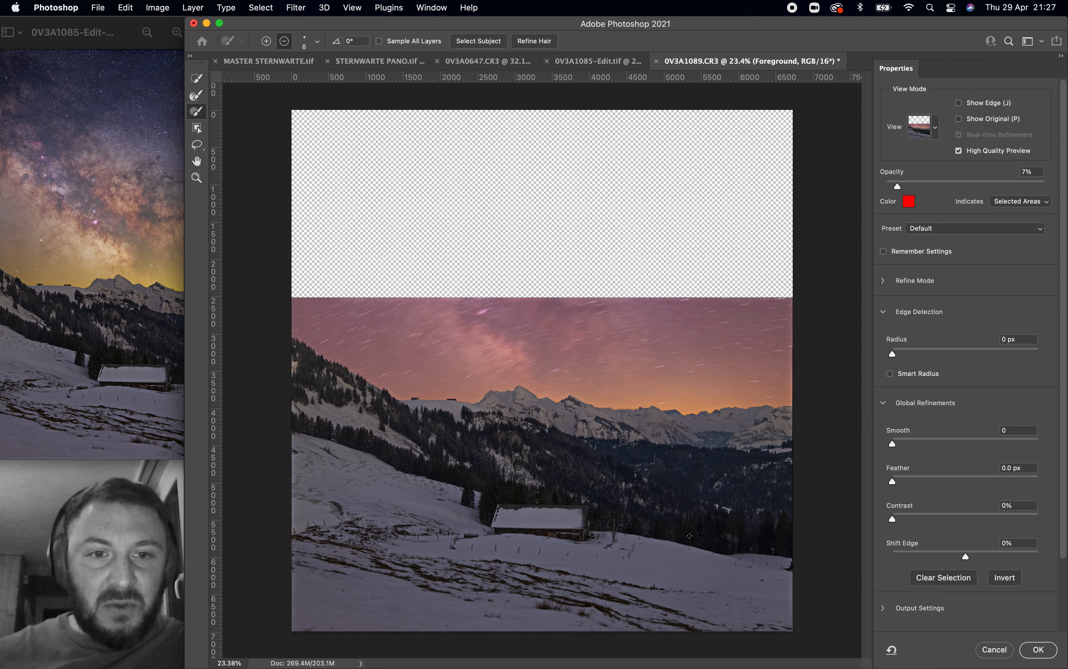
{"action": "scroll", "coordinate": [689, 536], "scroll_direction": "up", "scroll_amount": 1}
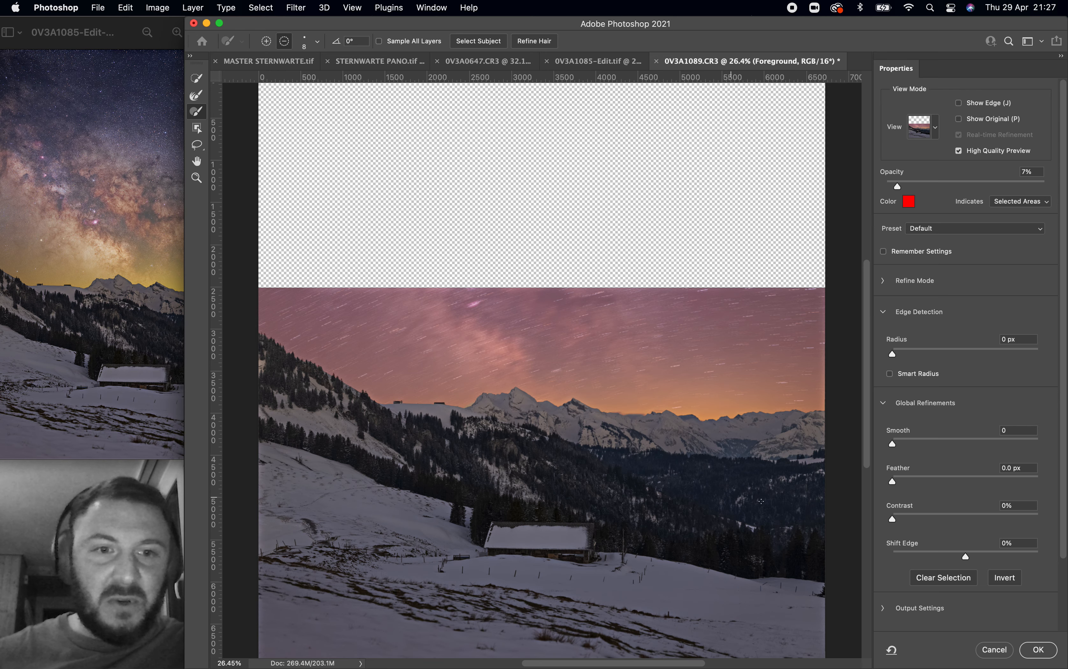
{"action": "left_click", "coordinate": [1039, 651]}
Step: Add a layer mask from the selection to the Foreground layer and invert it so that the sky is hidden
{"action": "key", "text": "super+0"}
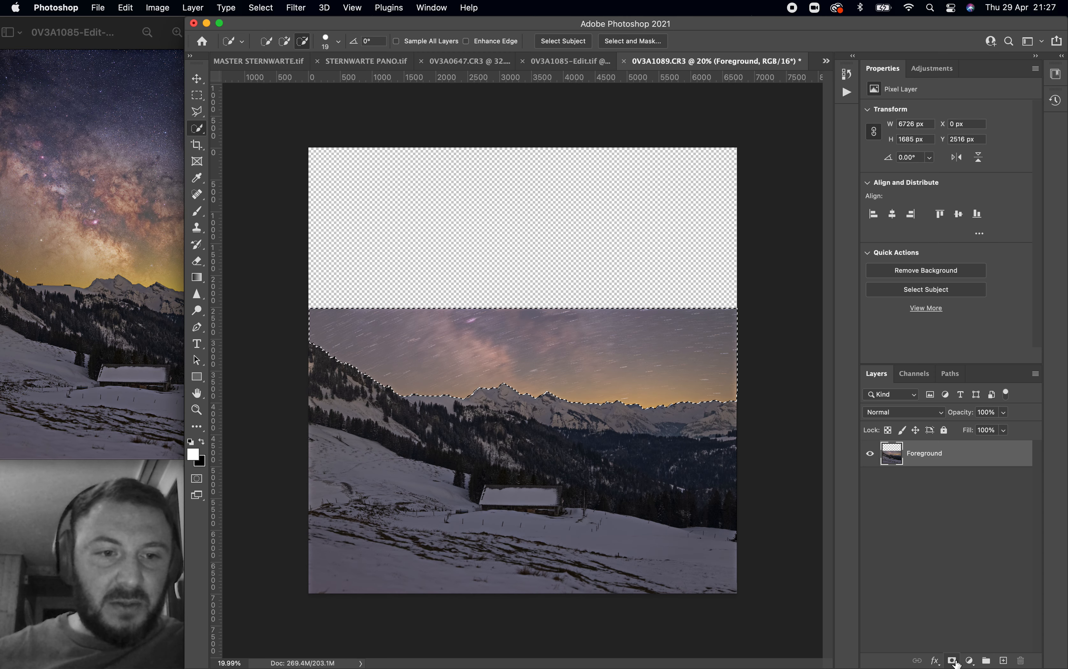
{"action": "left_click", "coordinate": [955, 662]}
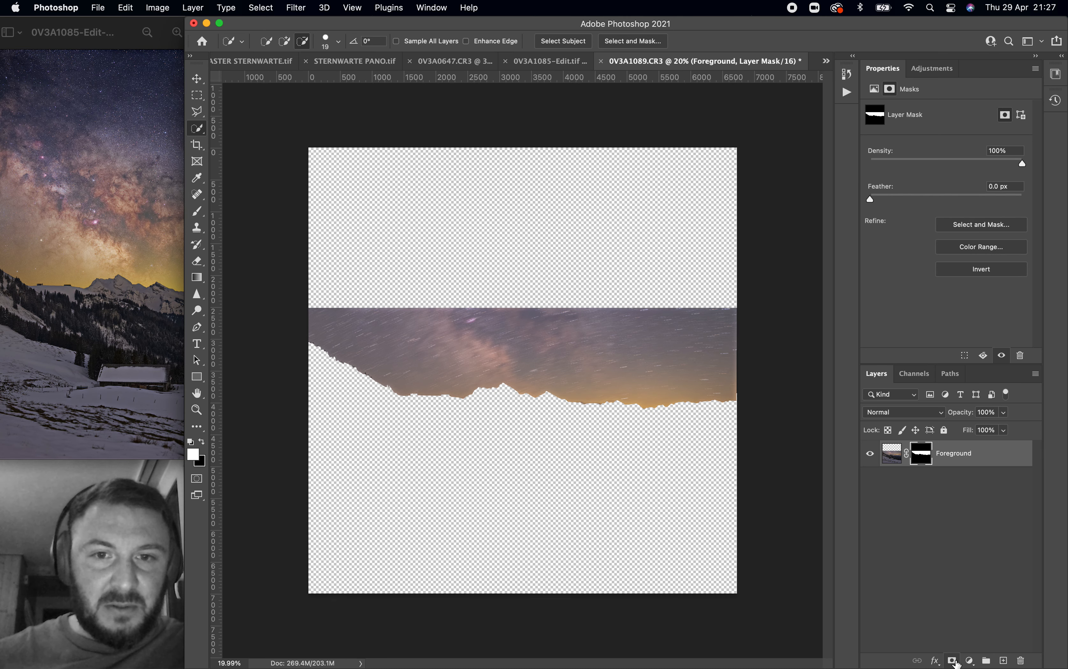
{"action": "left_click", "coordinate": [985, 271]}
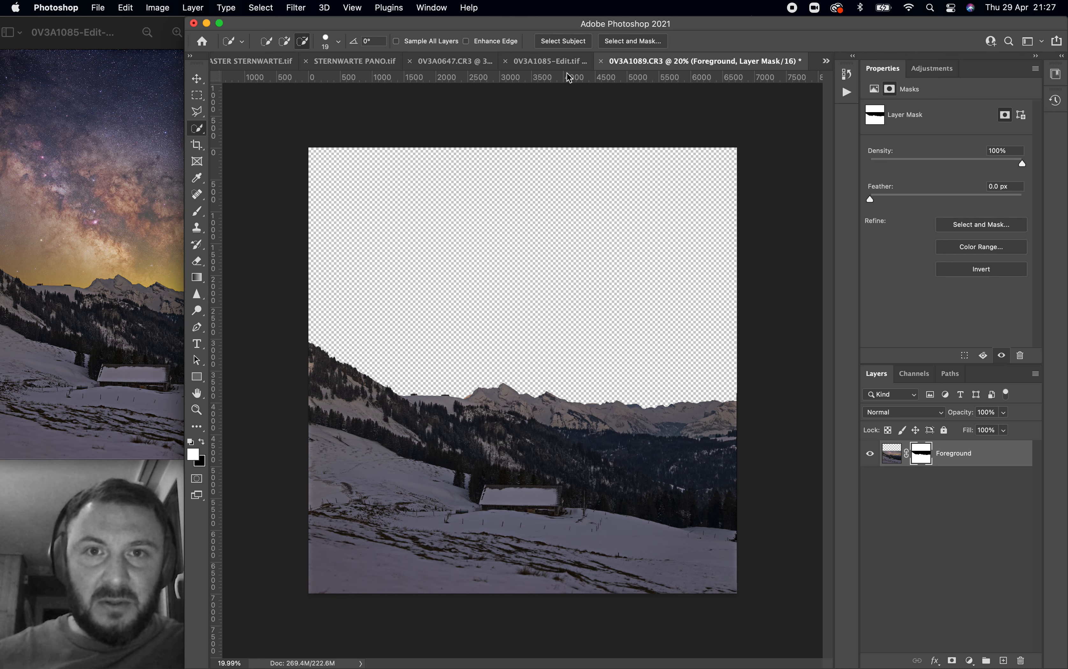
Step: Copy the Sky layer from 0V3A1085-Edit.tif and paste it into 0V3A1089.CR3
{"action": "left_click", "coordinate": [558, 62]}
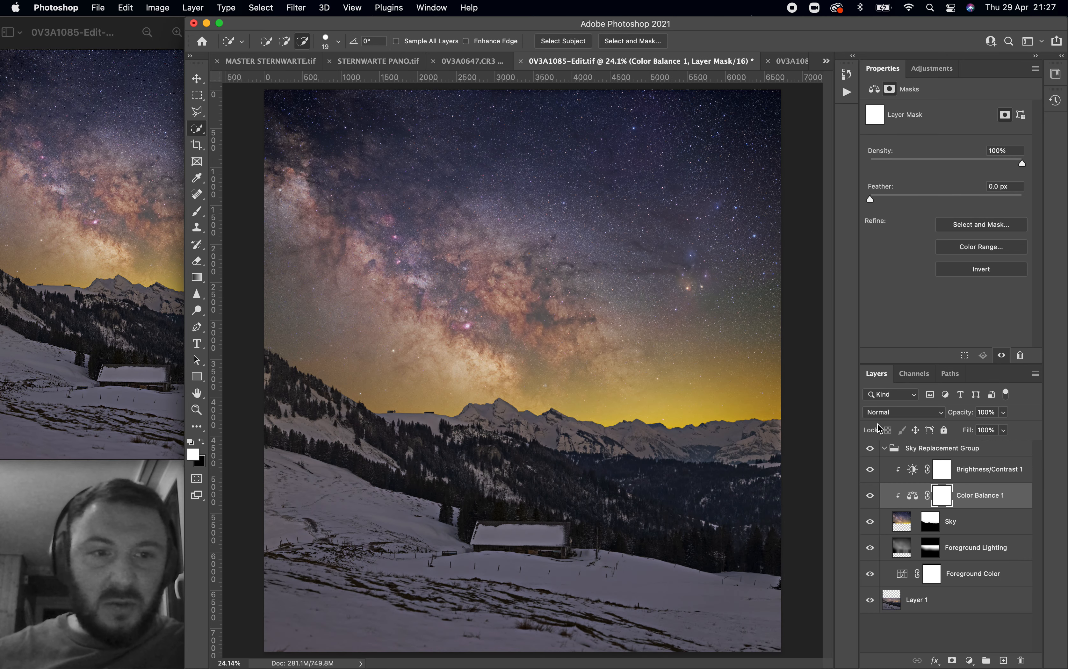
{"action": "left_click", "coordinate": [902, 529]}
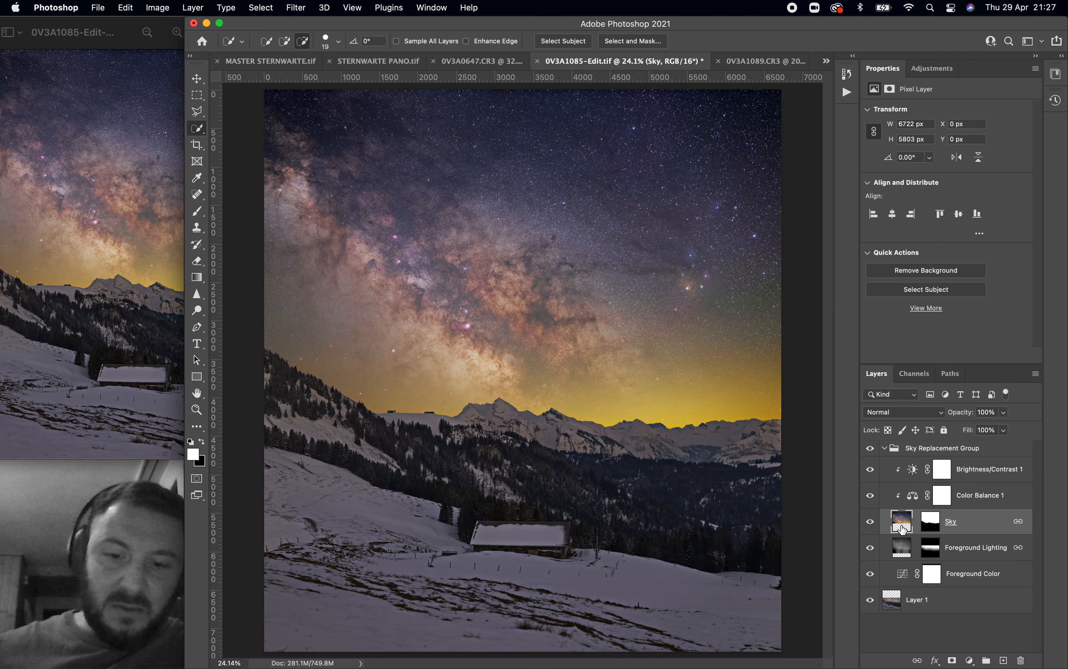
{"action": "key", "text": "super+c"}
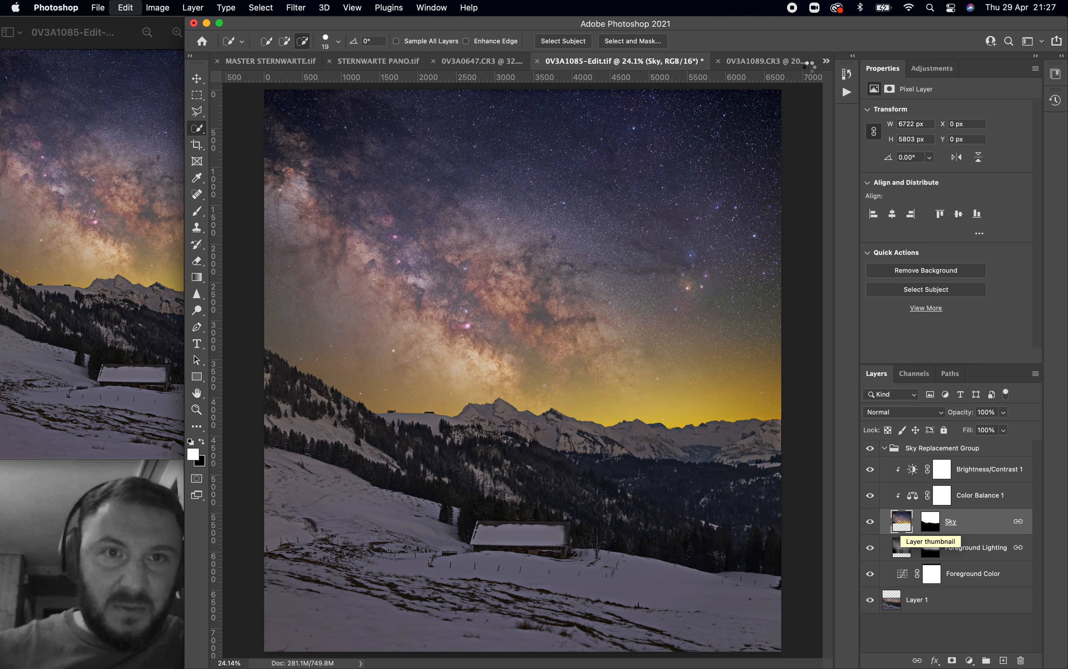
{"action": "left_click", "coordinate": [768, 61]}
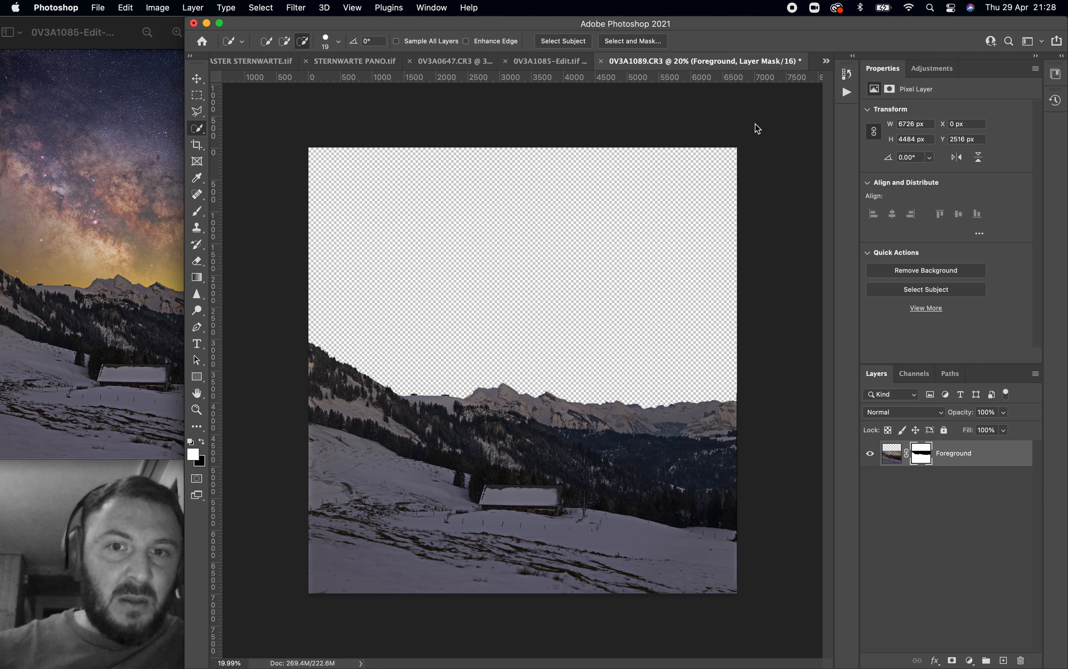
{"action": "key", "text": "super+v"}
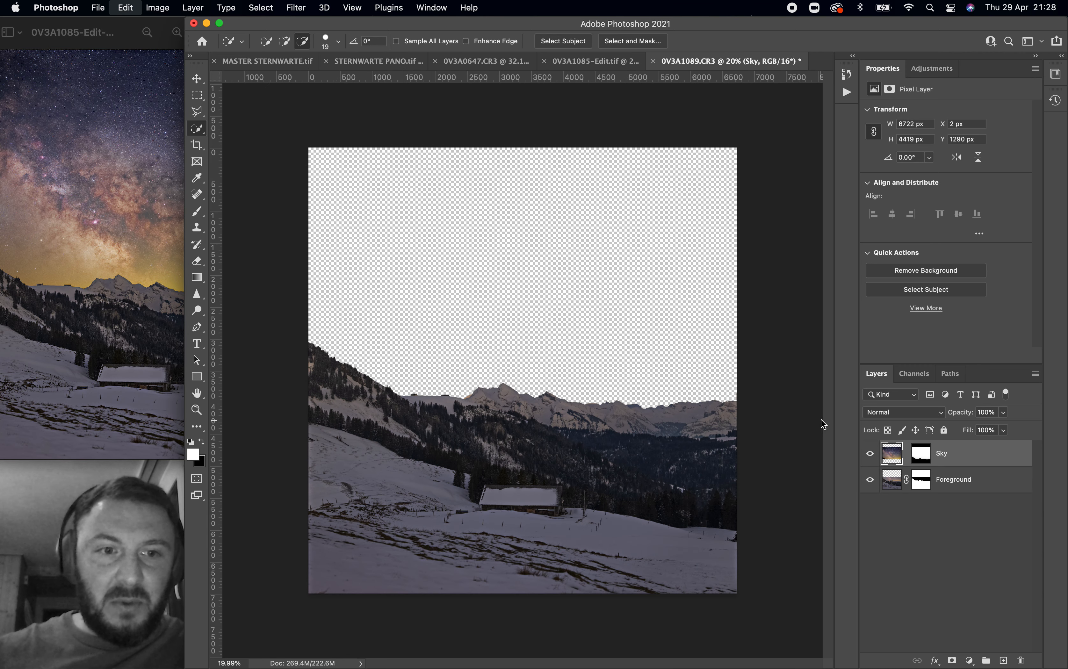
Step: Place the Sky layer beneath the Foreground layer and raise it until its horizon glow meets the mountain ridge
{"action": "left_click_drag", "start_coordinate": [908, 462], "coordinate": [906, 513]}
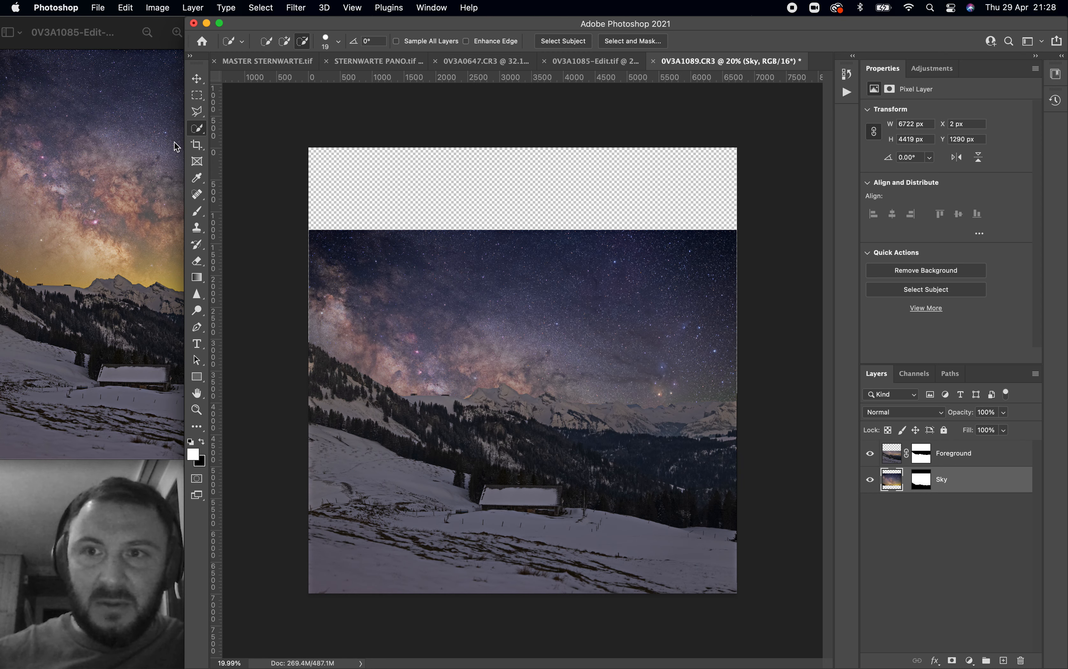
{"action": "left_click", "coordinate": [197, 79]}
{"action": "left_click_drag", "start_coordinate": [579, 335], "coordinate": [579, 211]}
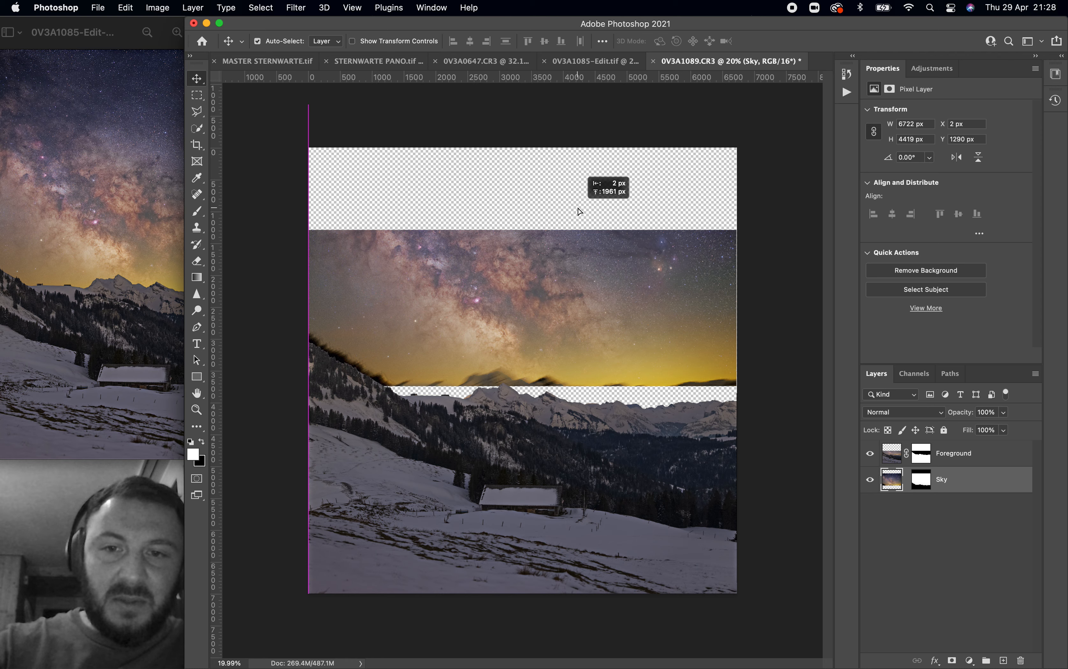
{"action": "left_click_drag", "start_coordinate": [579, 211], "coordinate": [583, 235]}
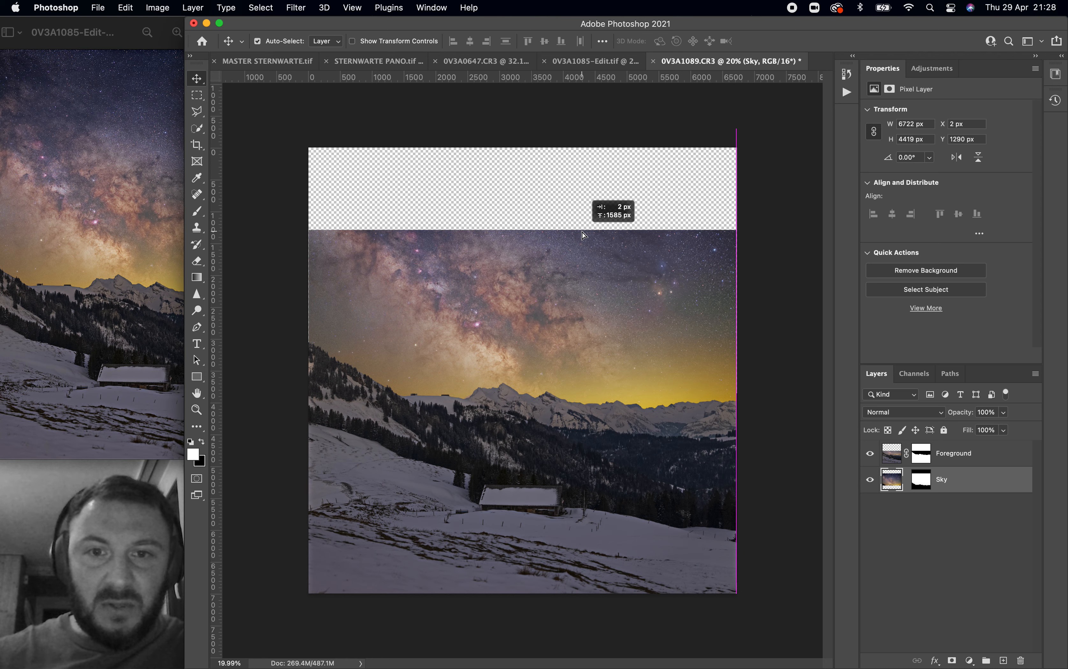
{"action": "left_click_drag", "start_coordinate": [582, 232], "coordinate": [583, 232]}
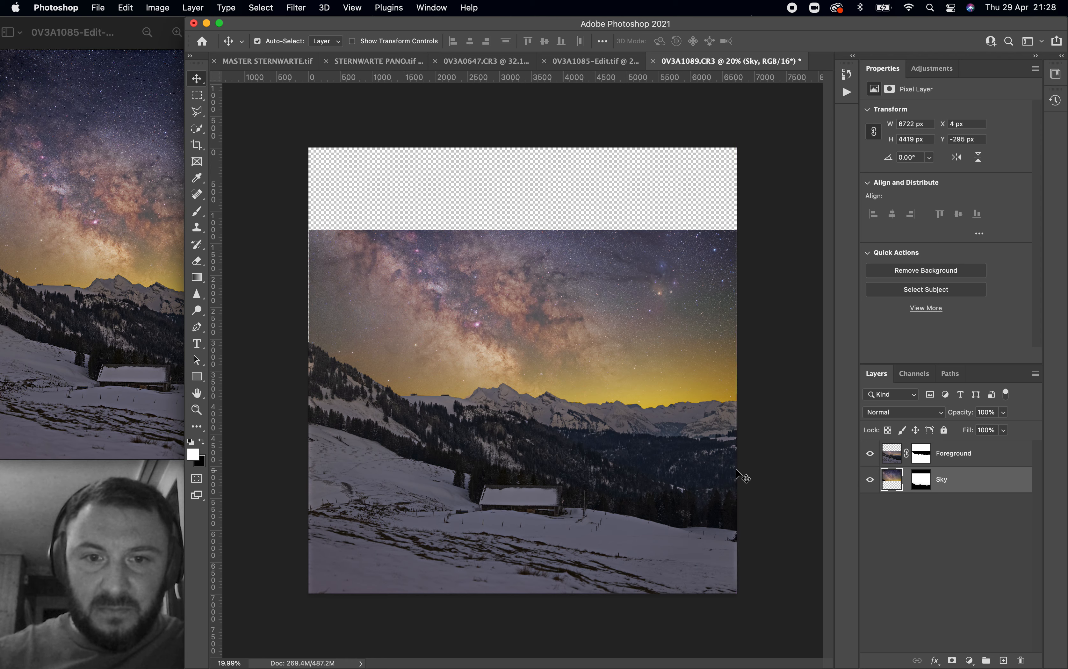
Step: Delete the Sky layer from 0V3A1089.CR3 and switch to Lightroom Classic
{"action": "left_click_drag", "start_coordinate": [897, 482], "coordinate": [1020, 657]}
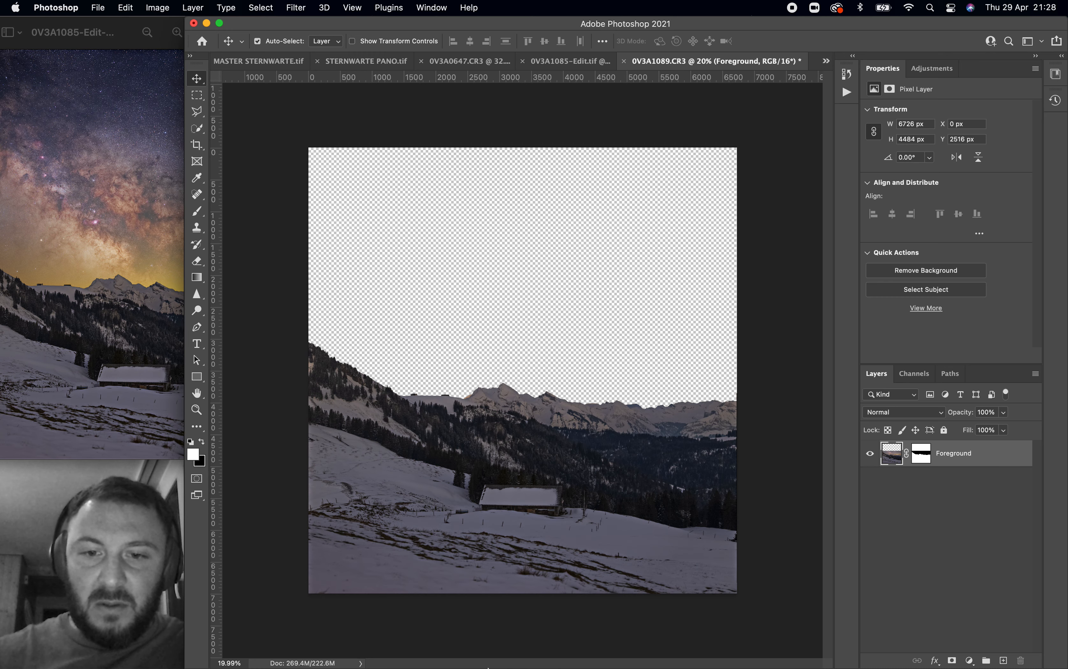
{"action": "left_click", "coordinate": [275, 651]}
{"action": "left_click", "coordinate": [276, 653]}
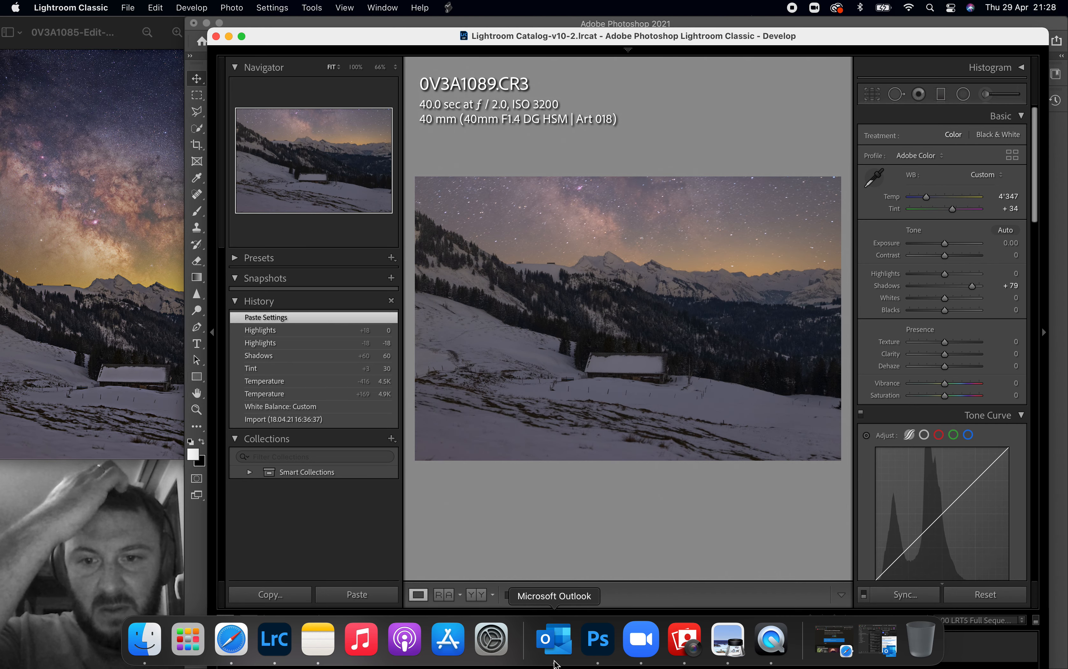
{"action": "left_click_drag", "start_coordinate": [598, 38], "coordinate": [597, 27]}
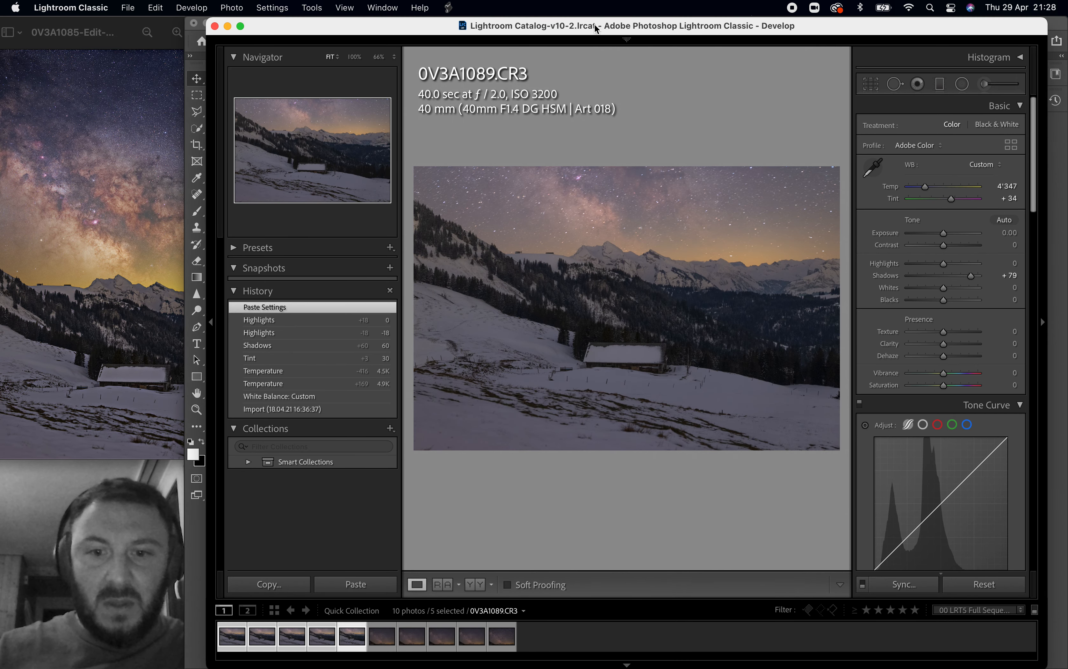
Step: Compare the first and last sky frames, 0V3A1090.CR3 and 0V3A1094.CR3
{"action": "left_click", "coordinate": [382, 641]}
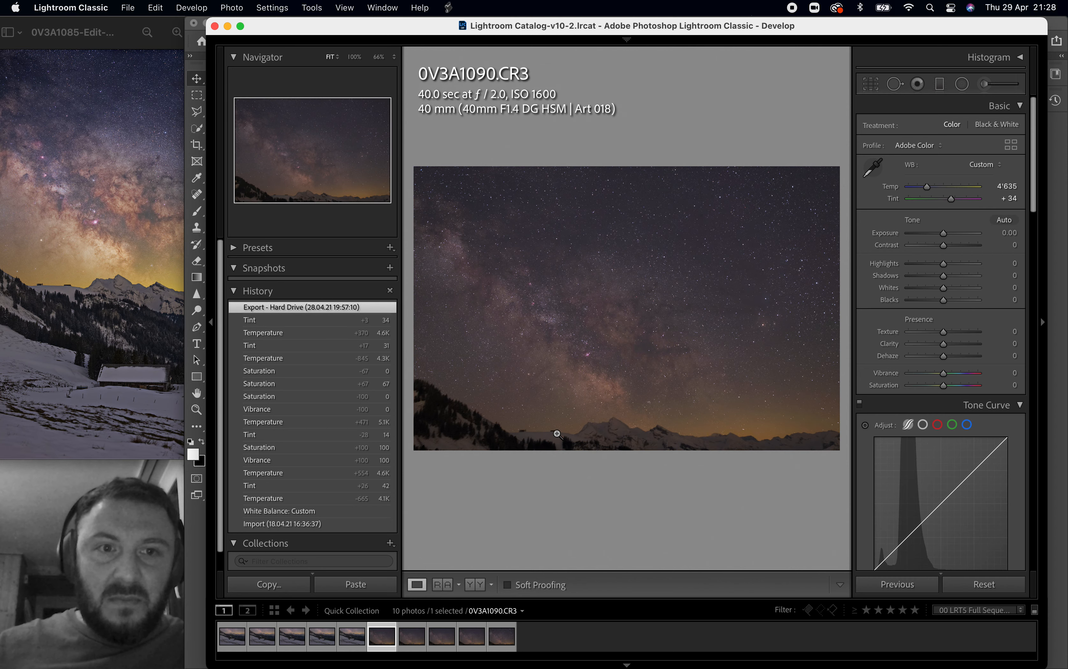
{"action": "left_click", "coordinate": [634, 353]}
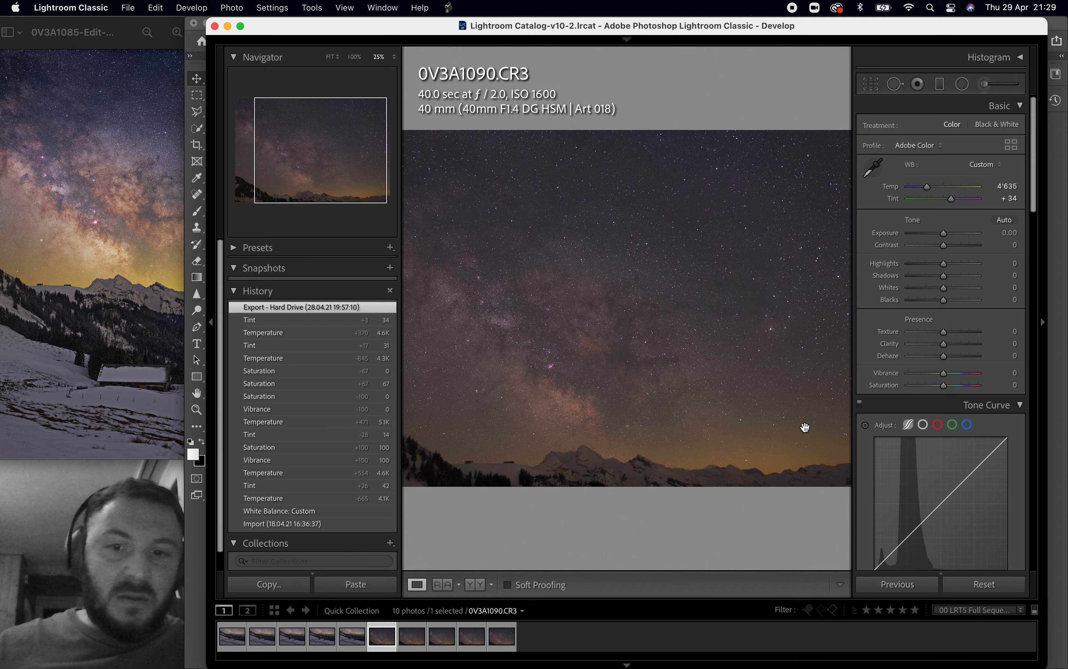
{"action": "left_click", "coordinate": [496, 637]}
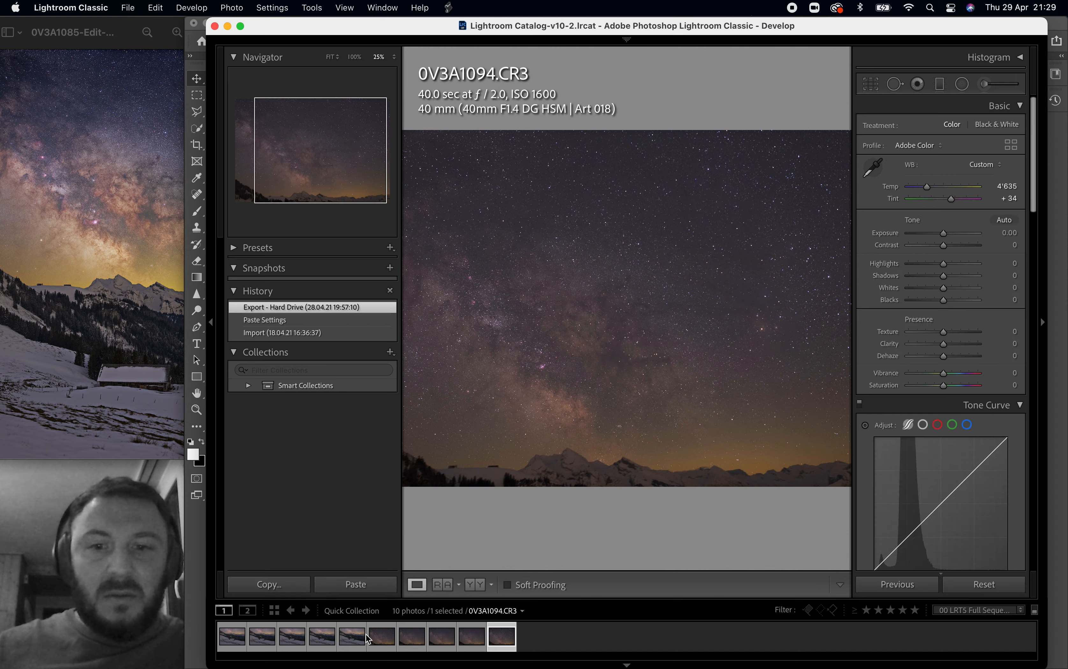
{"action": "left_click", "coordinate": [383, 638]}
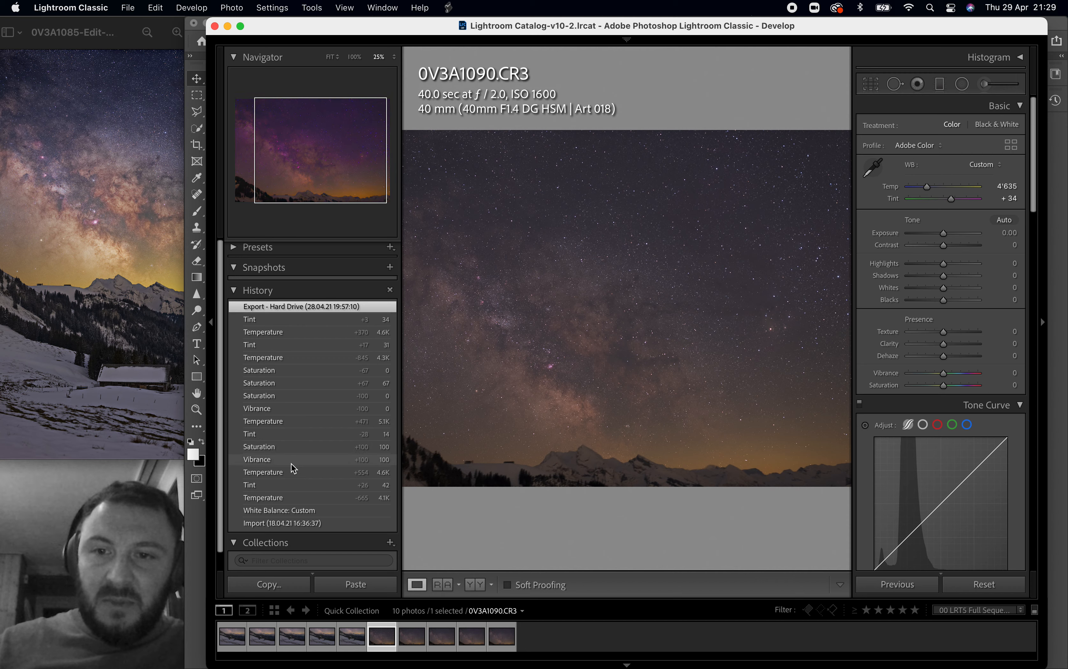
Step: Boost vibrance and saturation to +100 to judge a temperature of 5'107 and tint of +18 on 0V3A1090.CR3, and reset both boosts
{"action": "left_click", "coordinate": [979, 374]}
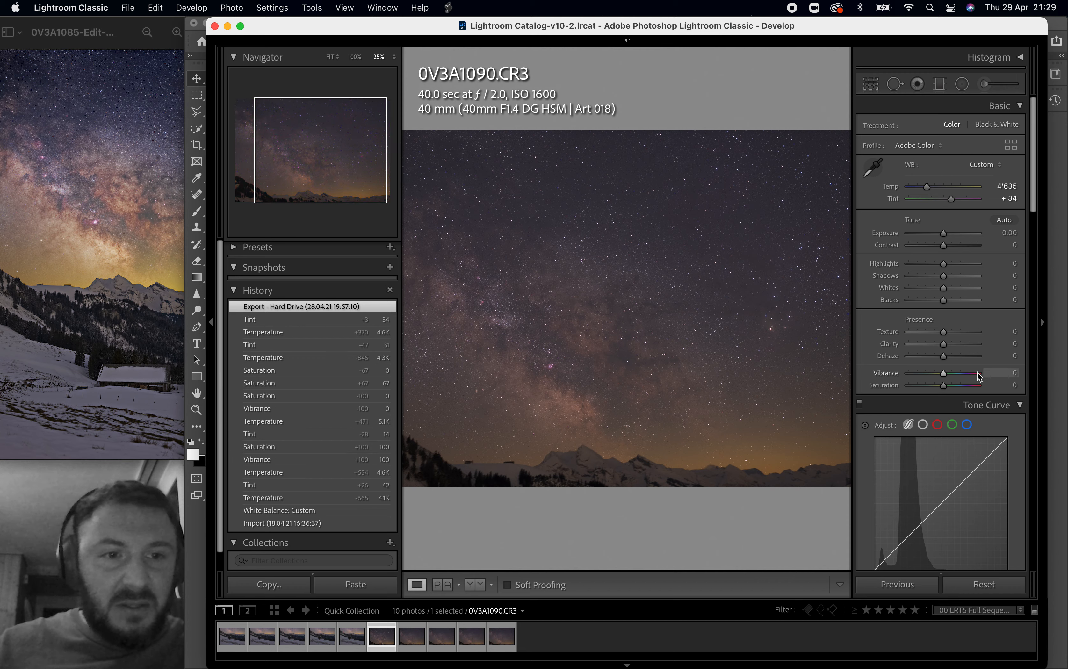
{"action": "left_click", "coordinate": [979, 385]}
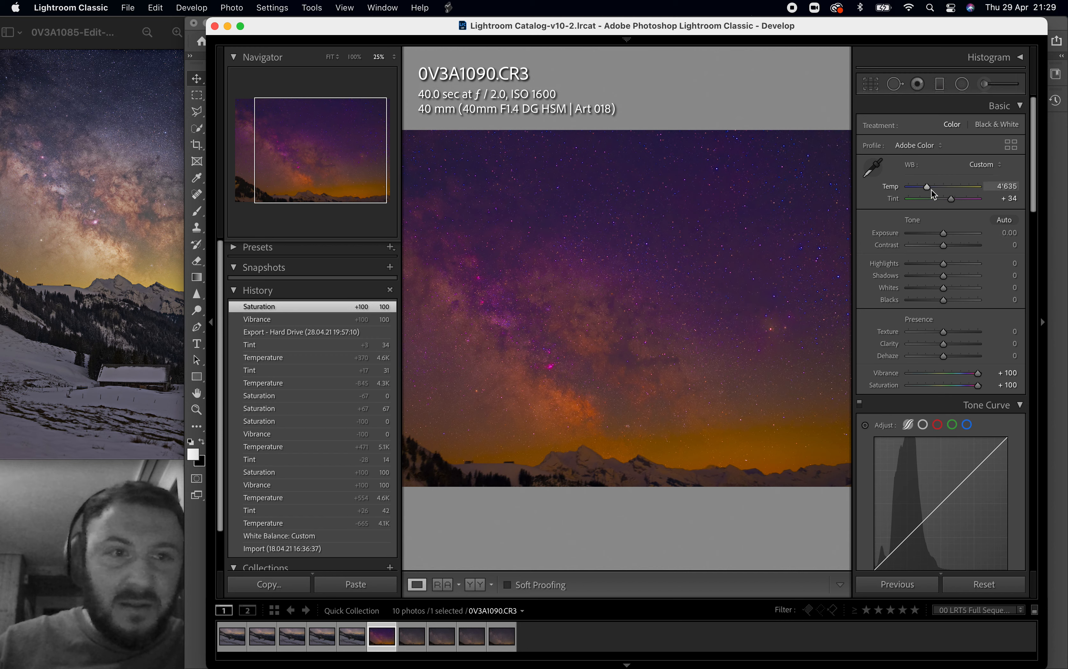
{"action": "left_click_drag", "start_coordinate": [931, 191], "coordinate": [947, 202]}
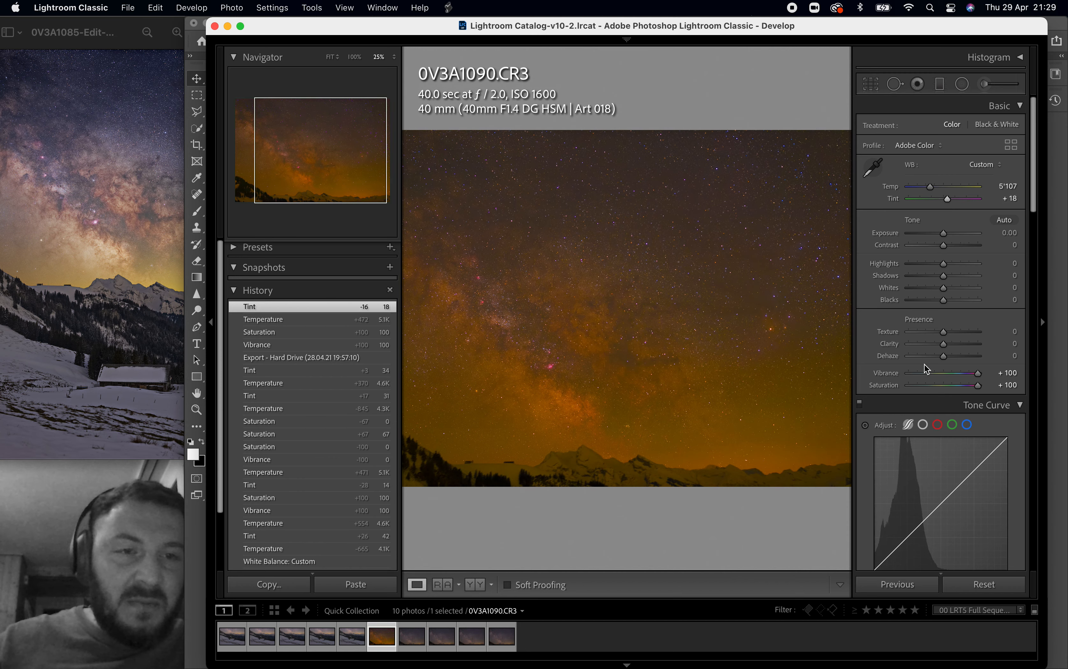
{"action": "double_click", "coordinate": [893, 377]}
{"action": "double_click", "coordinate": [893, 385]}
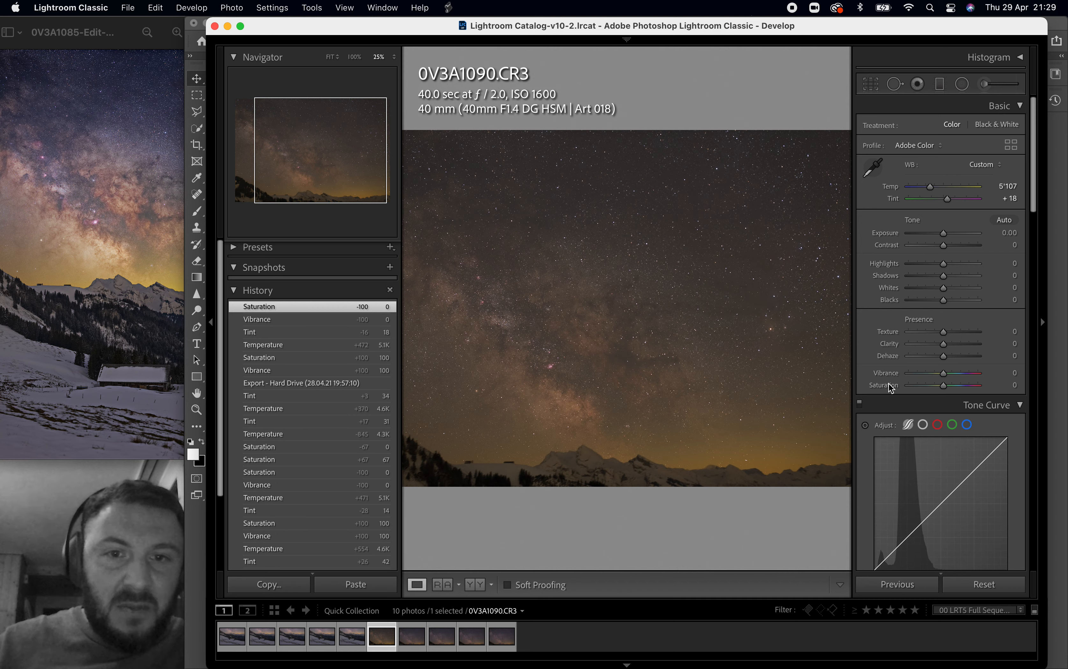
Step: Try a temperature of 4'314 and a tint of +46 on 0V3A1090.CR3, and revert the photo to its export history state
{"action": "scroll", "coordinate": [752, 373], "scroll_direction": "down", "scroll_amount": 1}
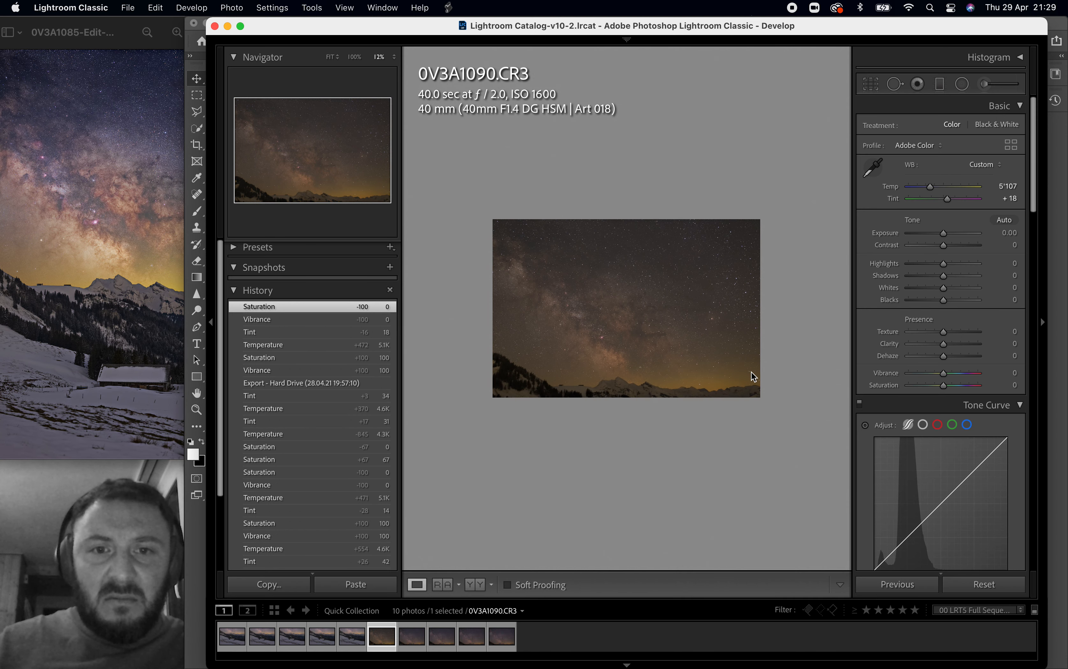
{"action": "scroll", "coordinate": [754, 376], "scroll_direction": "up", "scroll_amount": 1}
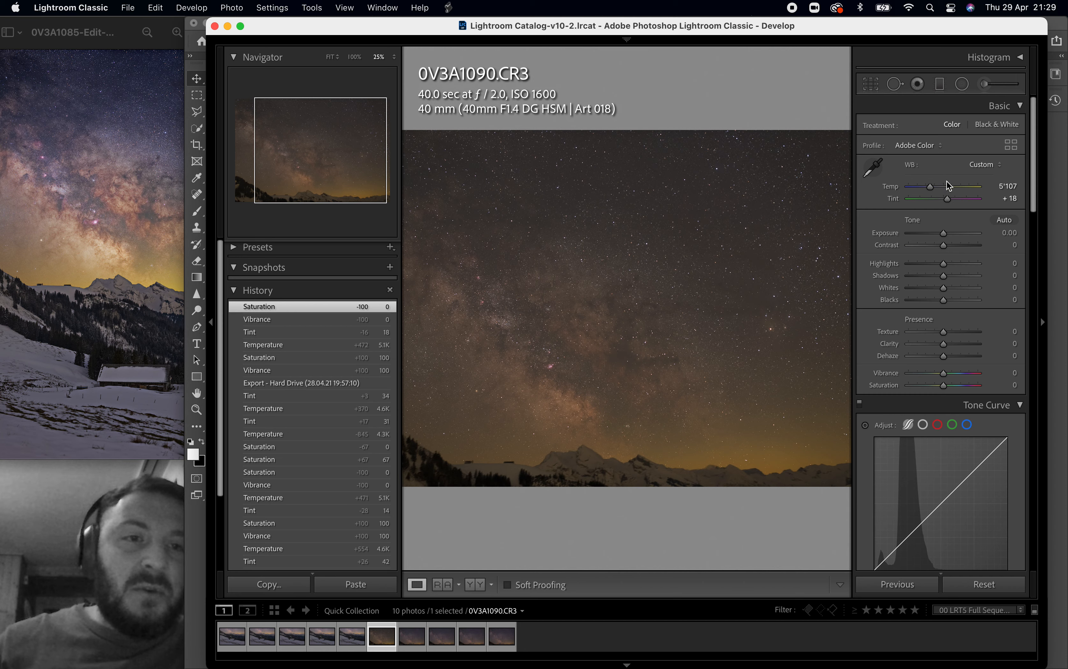
{"action": "left_click_drag", "start_coordinate": [931, 188], "coordinate": [955, 200]}
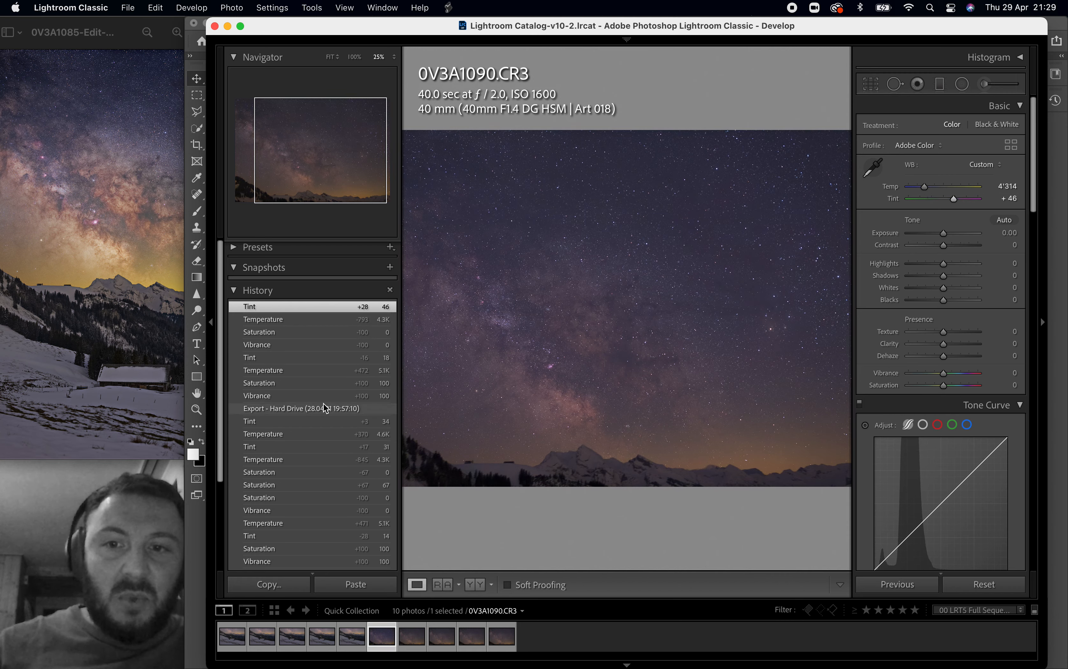
{"action": "left_click", "coordinate": [325, 409]}
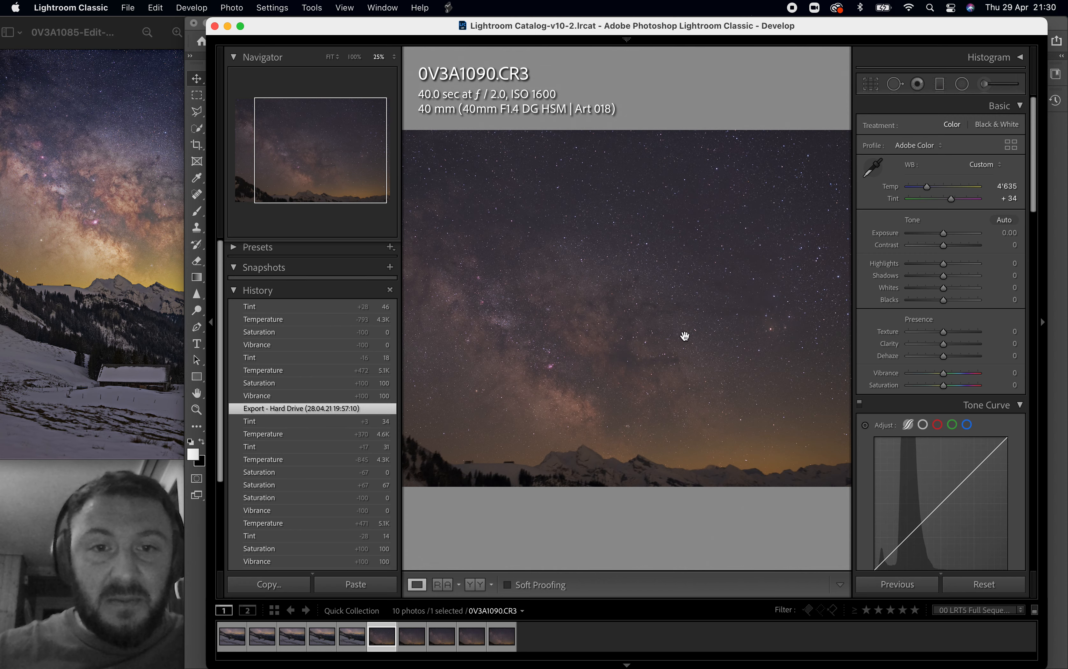
{"action": "key", "text": "super+minus"}
{"action": "left_click", "coordinate": [685, 337]}
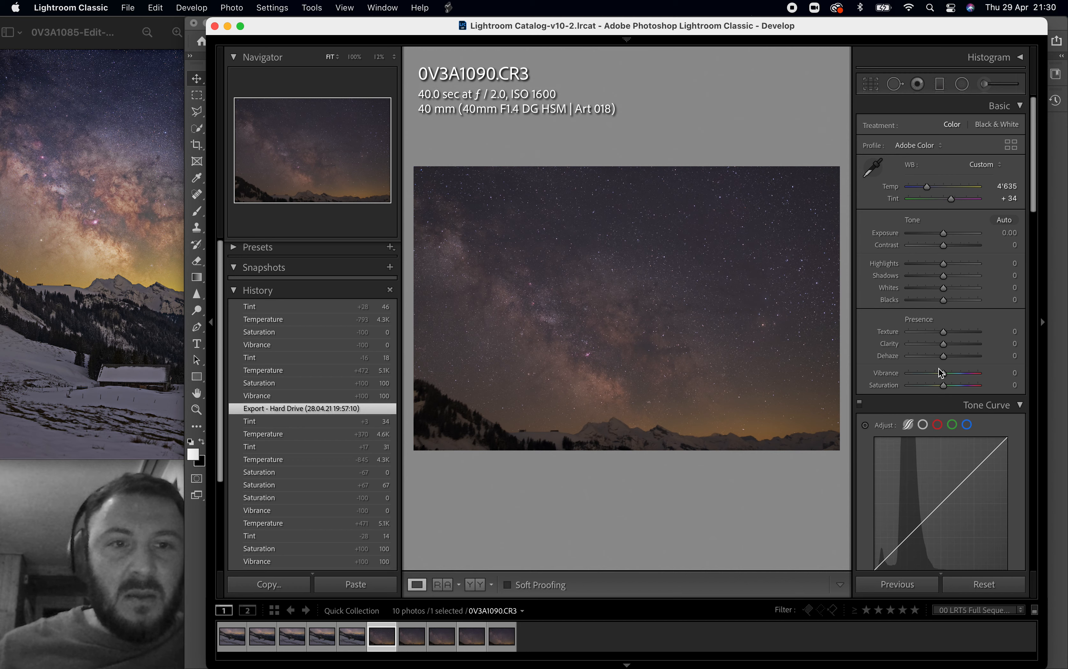
Step: Try saturation values of +22 and +27 on 0V3A1090.CR3 and reset saturation to 0
{"action": "left_click_drag", "start_coordinate": [944, 385], "coordinate": [951, 384]}
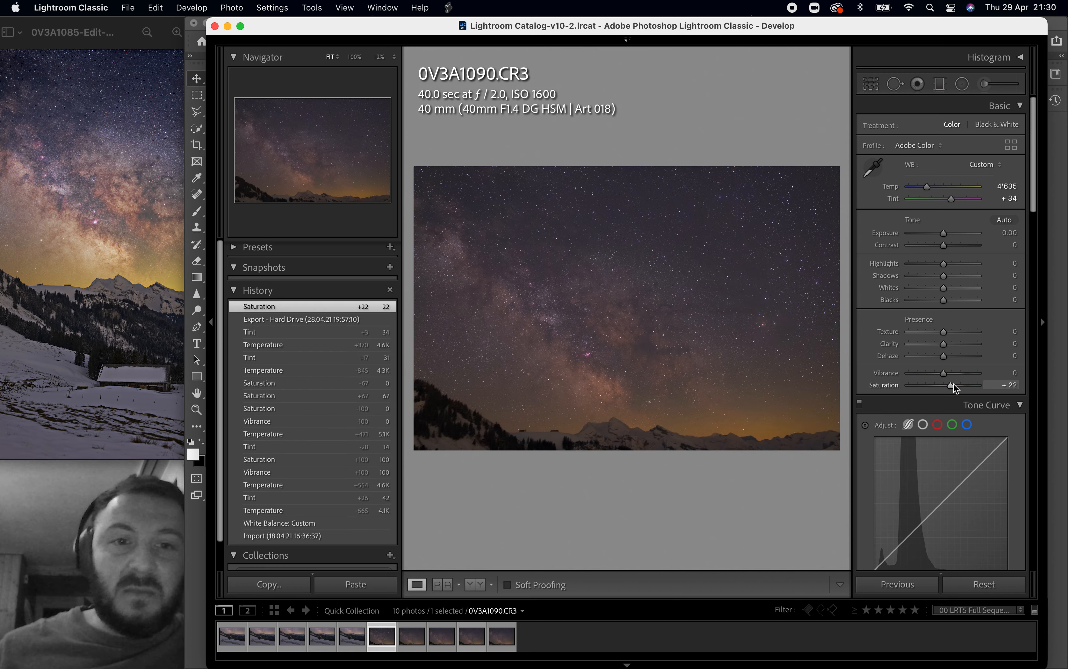
{"action": "left_click_drag", "start_coordinate": [956, 386], "coordinate": [954, 384]}
{"action": "double_click", "coordinate": [891, 386]}
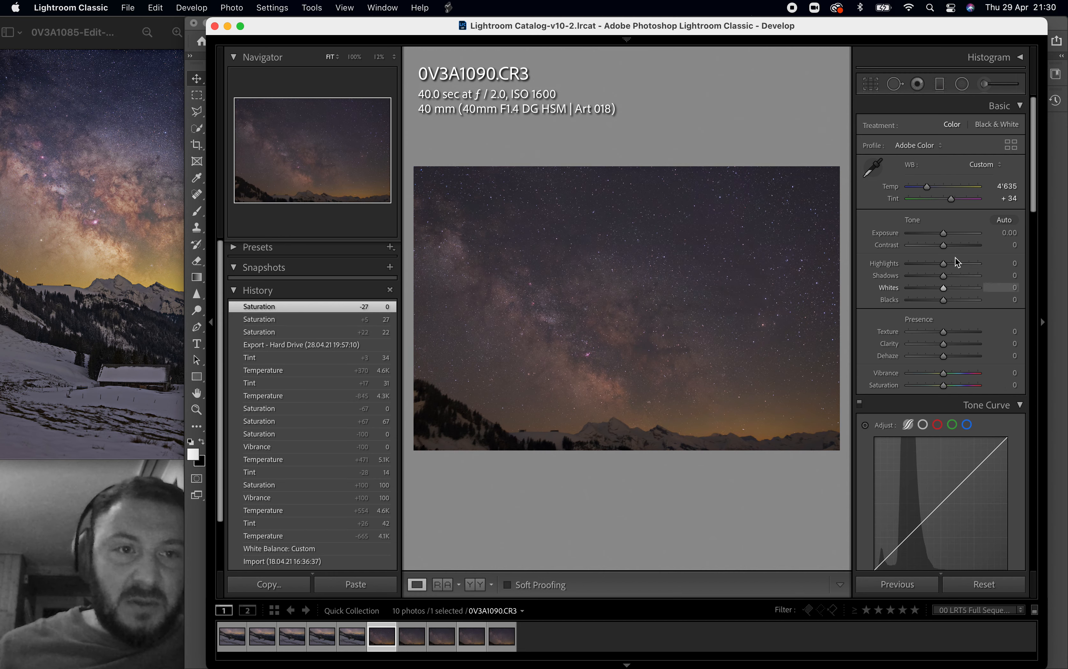
Step: Try a contrast of +25 and highlights of -26 on 0V3A1090.CR3, resetting each to 0
{"action": "left_click_drag", "start_coordinate": [944, 245], "coordinate": [952, 246]}
{"action": "double_click", "coordinate": [887, 249]}
{"action": "mouse_move", "coordinate": [939, 265]}
{"action": "left_mouse_down"}
{"action": "mouse_move", "coordinate": [925, 267]}
{"action": "mouse_move", "coordinate": [978, 267]}
{"action": "mouse_move", "coordinate": [934, 270]}
{"action": "left_mouse_up"}
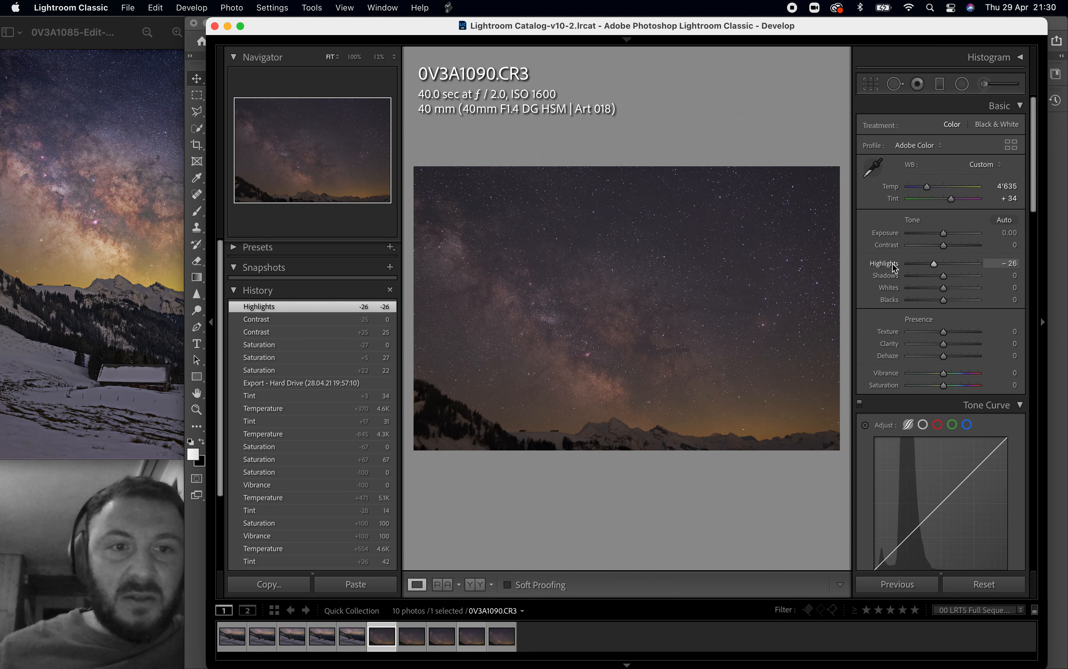
{"action": "double_click", "coordinate": [885, 264]}
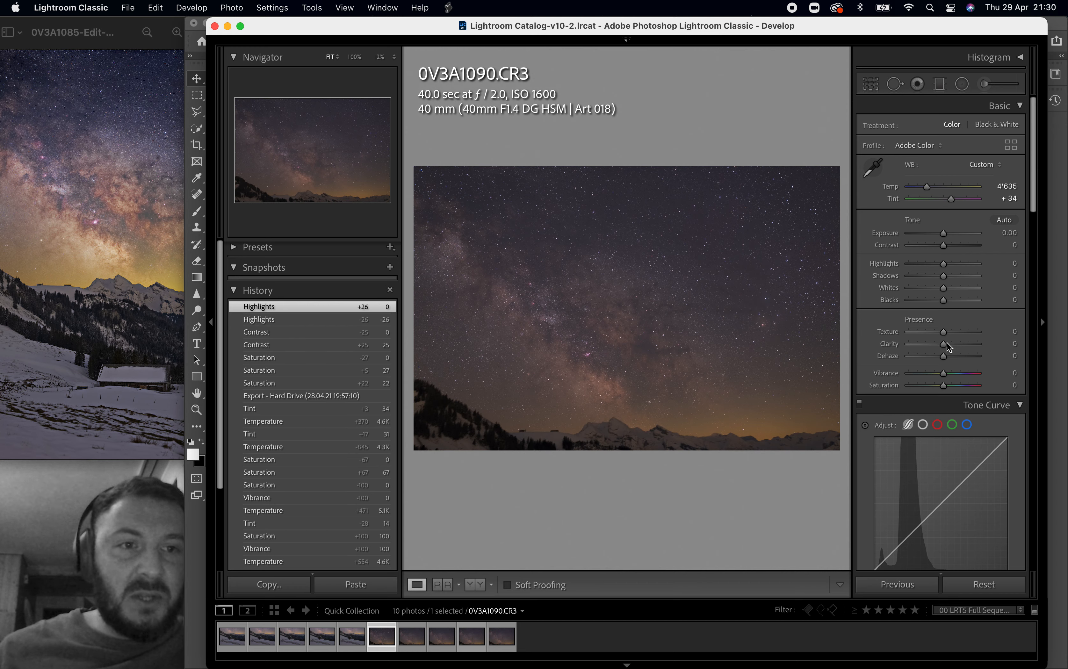
{"action": "scroll", "coordinate": [964, 373], "scroll_direction": "down", "scroll_amount": 1}
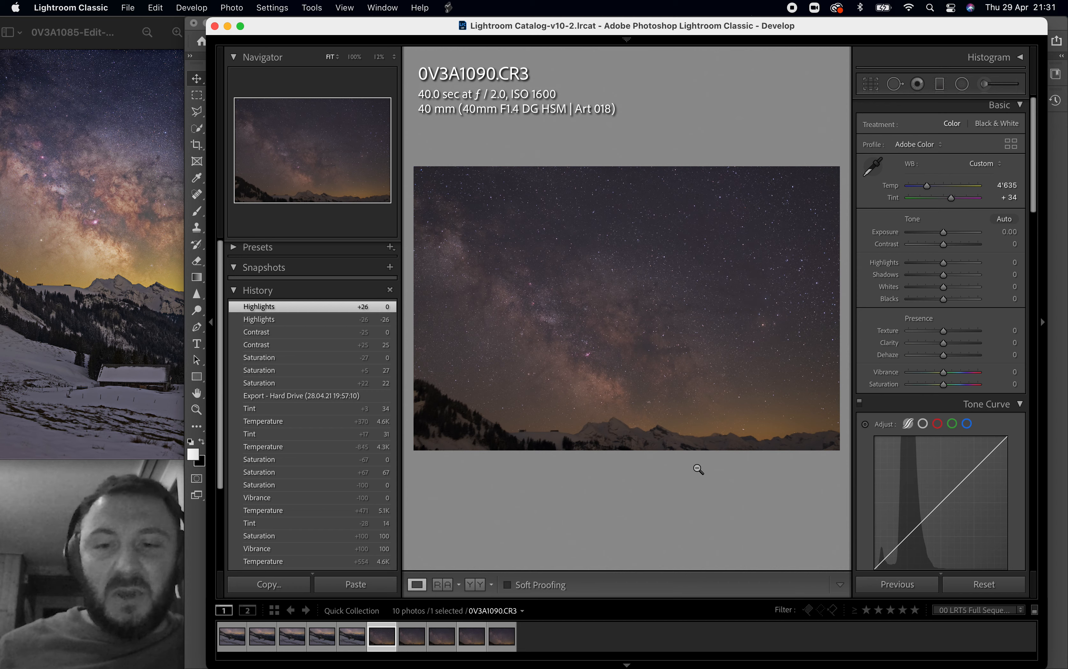
Step: Open the five sky frames 0V3A1090.CR3 to 0V3A1094.CR3 together as layers in one Photoshop document
{"action": "left_click", "coordinate": [512, 646], "text": "shift"}
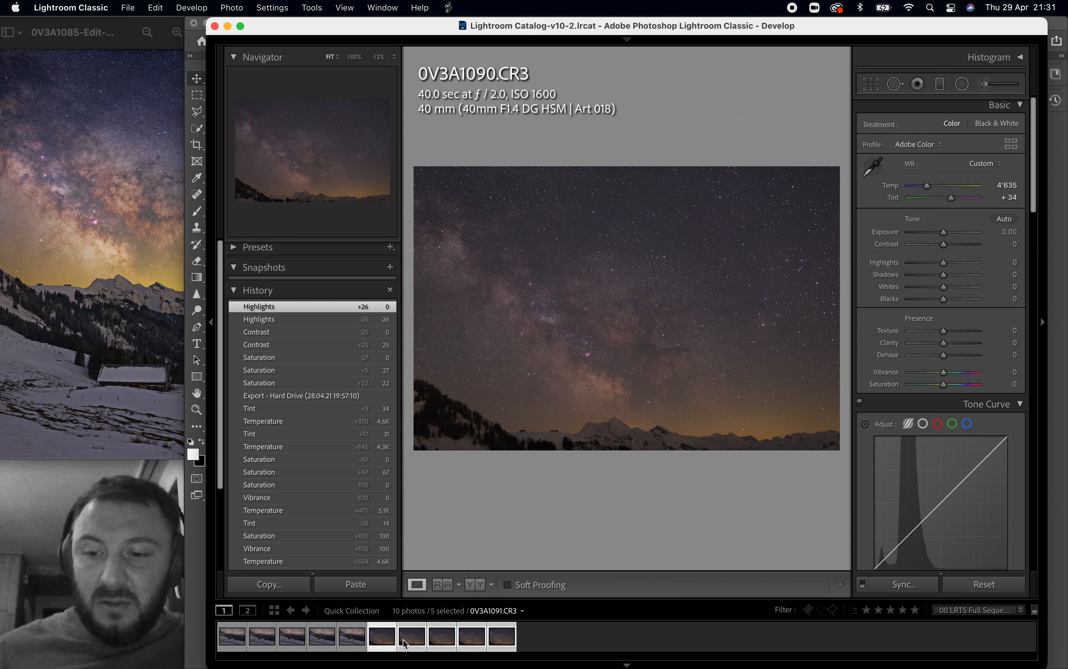
{"action": "right_click", "coordinate": [473, 648]}
{"action": "mouse_move", "coordinate": [594, 358]}
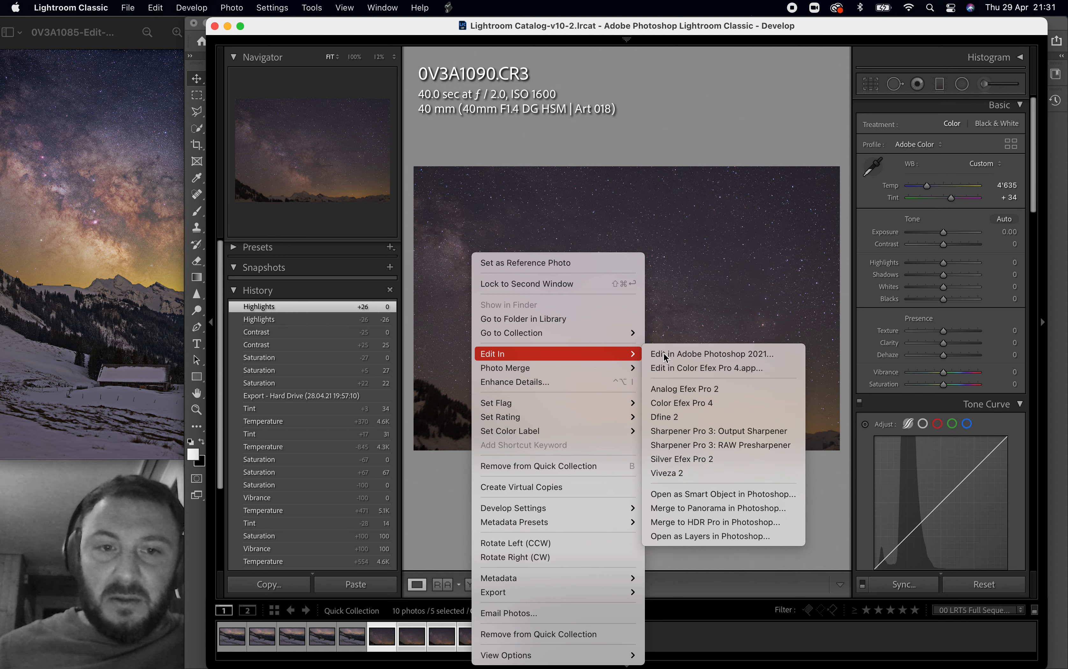
{"action": "left_click", "coordinate": [718, 538]}
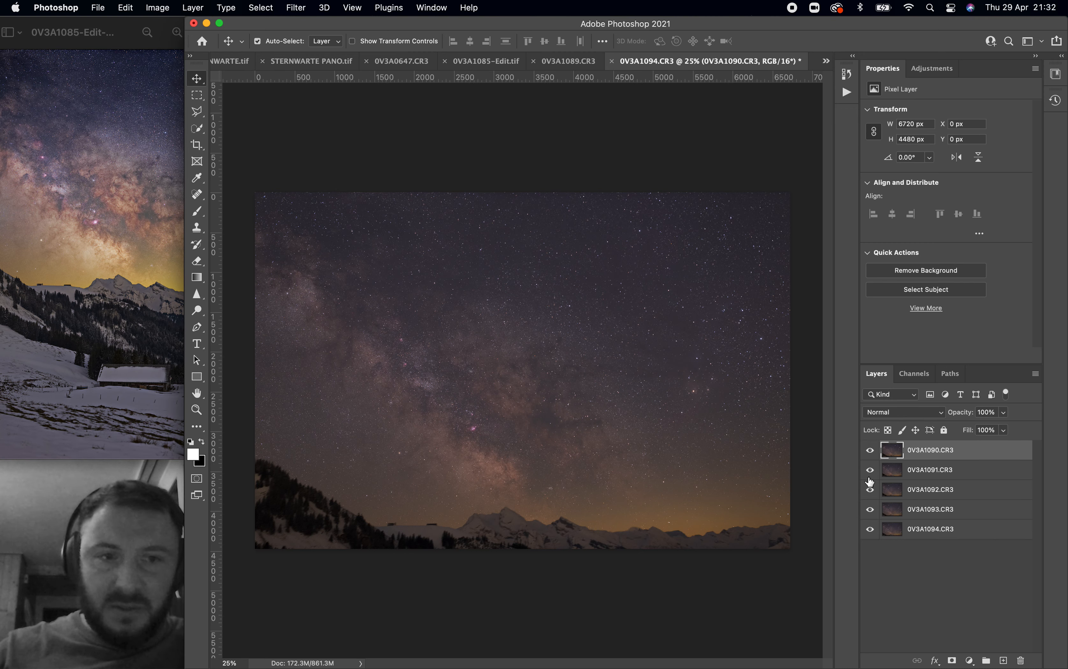
Step: Compare the 0V3A1090.CR3 layer with the frames beneath by toggling visibility, delete it, and show the 0V3A1091.CR3 layer
{"action": "left_click", "coordinate": [870, 450]}
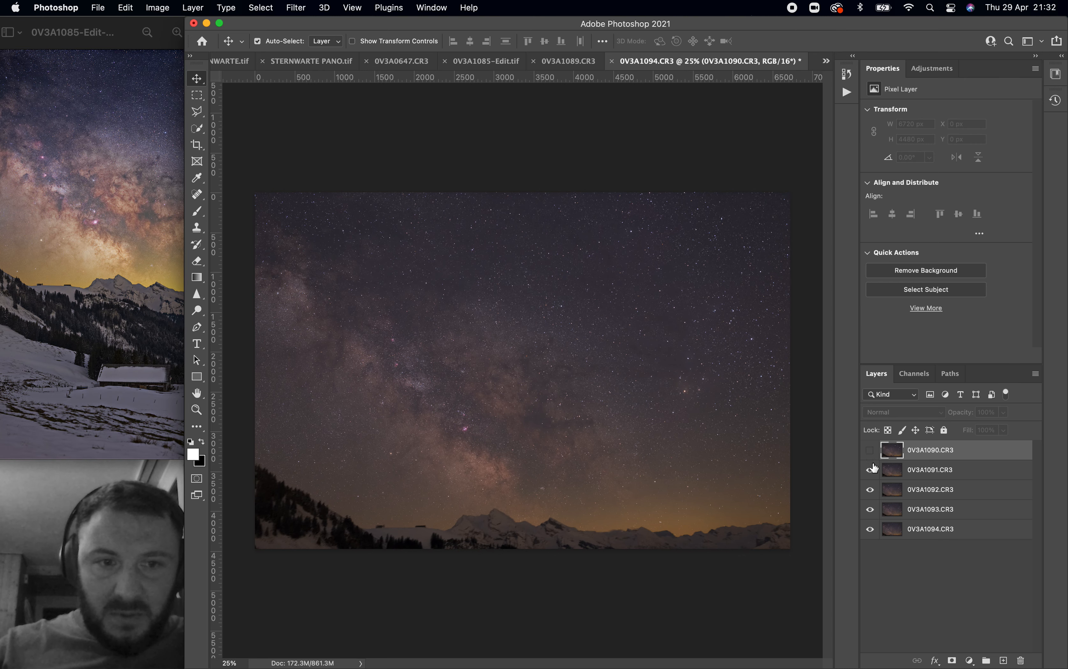
{"action": "left_click", "coordinate": [870, 451]}
{"action": "left_click", "coordinate": [871, 451]}
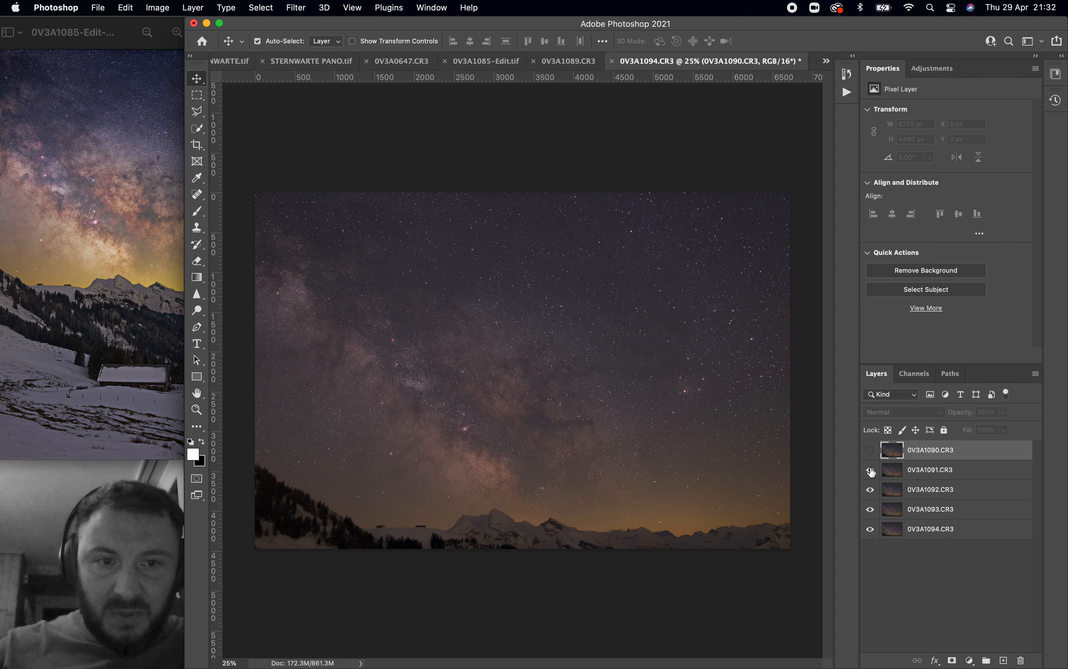
{"action": "left_click", "coordinate": [871, 471]}
{"action": "left_click", "coordinate": [870, 451]}
{"action": "left_click", "coordinate": [871, 450]}
{"action": "left_click", "coordinate": [870, 451]}
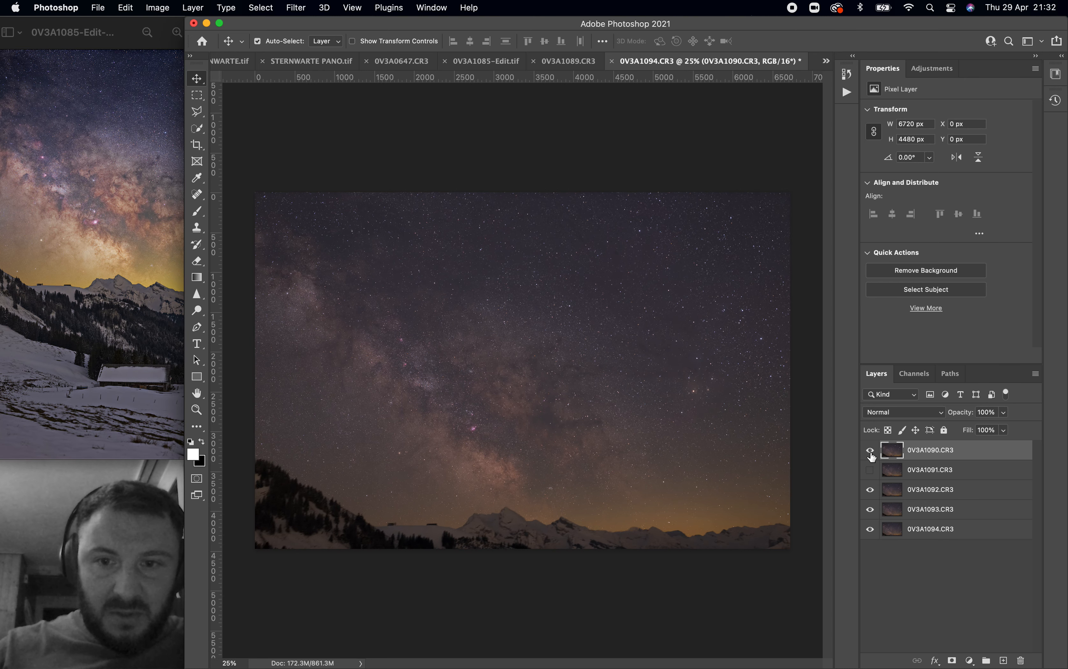
{"action": "left_click", "coordinate": [870, 452]}
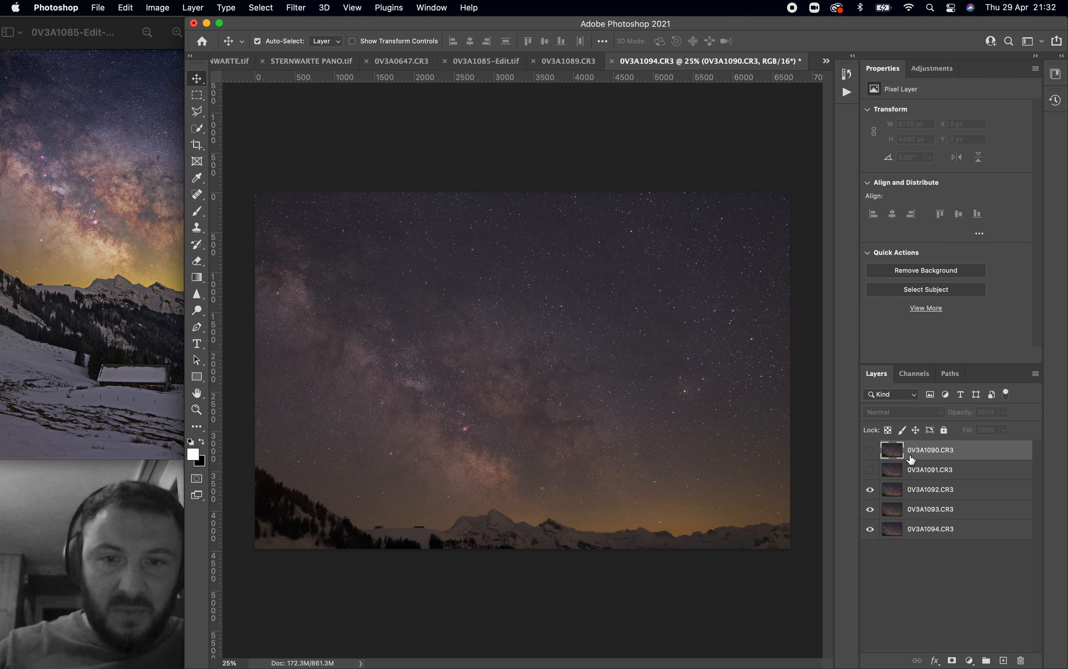
{"action": "left_click", "coordinate": [871, 451]}
{"action": "left_click", "coordinate": [871, 451]}
{"action": "left_click_drag", "start_coordinate": [931, 456], "coordinate": [1020, 657]}
{"action": "left_click", "coordinate": [870, 450]}
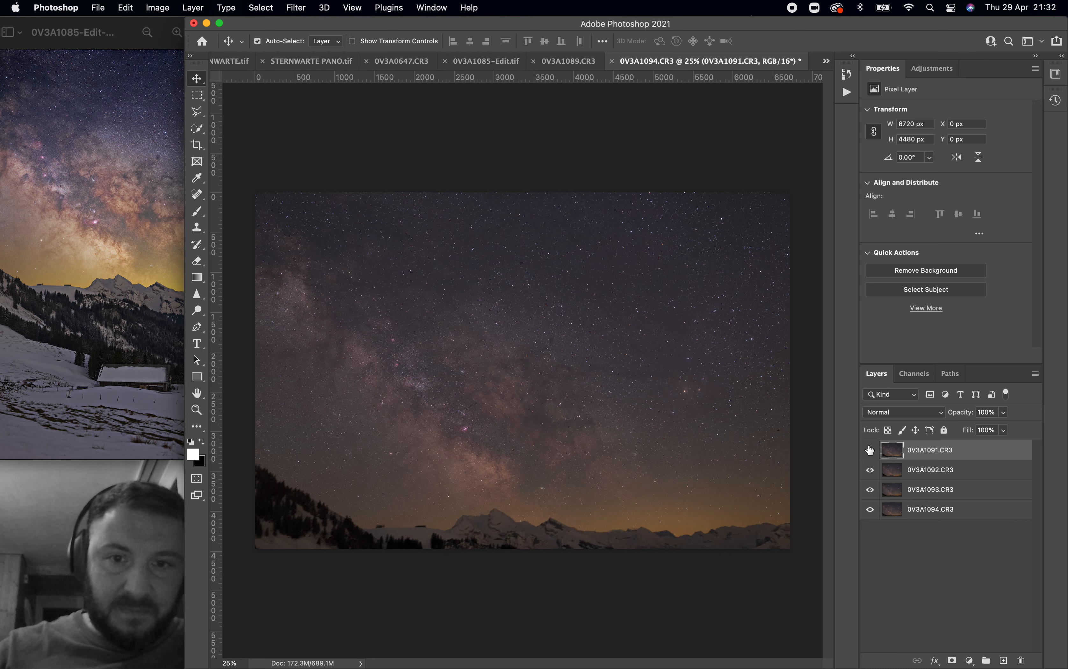
Step: Compare sky frames 0V3A1091.CR3 to 0V3A1094.CR3 by hiding the upper layers one after another and showing them again
{"action": "scroll", "coordinate": [613, 487], "scroll_direction": "up", "scroll_amount": 1}
{"action": "scroll", "coordinate": [619, 490], "scroll_direction": "up", "scroll_amount": 3}
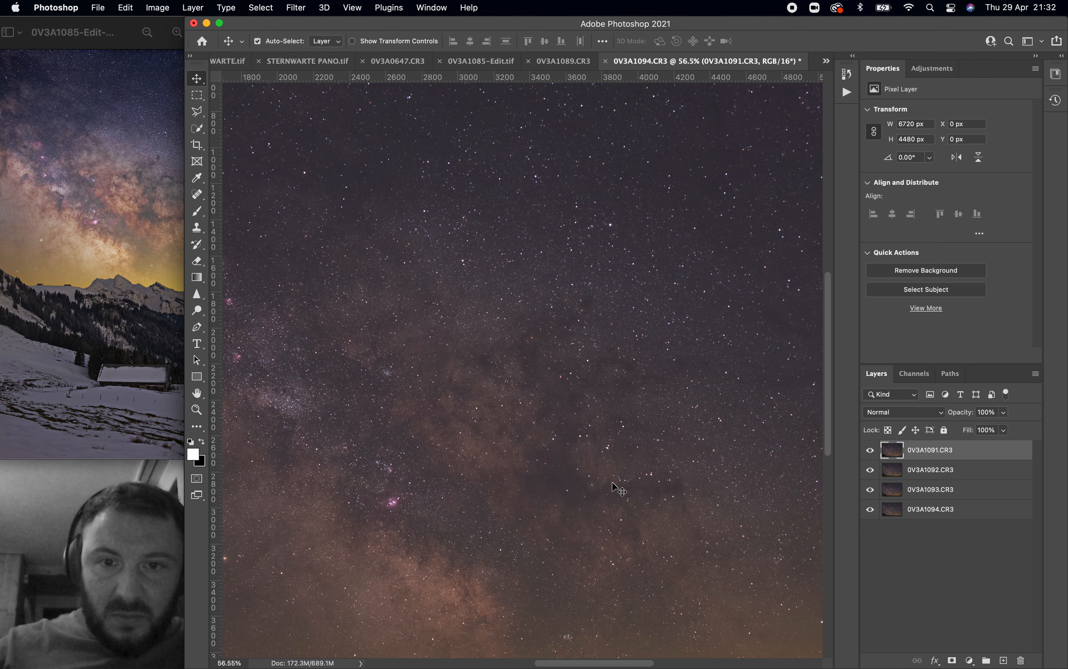
{"action": "scroll", "coordinate": [618, 490], "scroll_direction": "down", "scroll_amount": 4}
{"action": "left_click", "coordinate": [870, 451]}
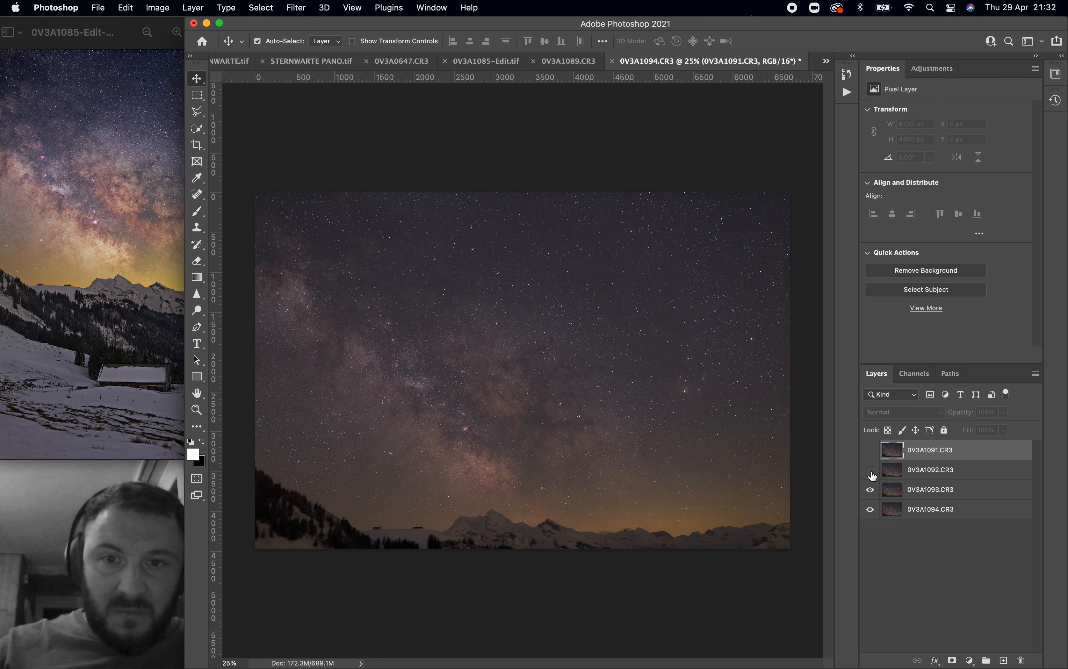
{"action": "left_click", "coordinate": [870, 489]}
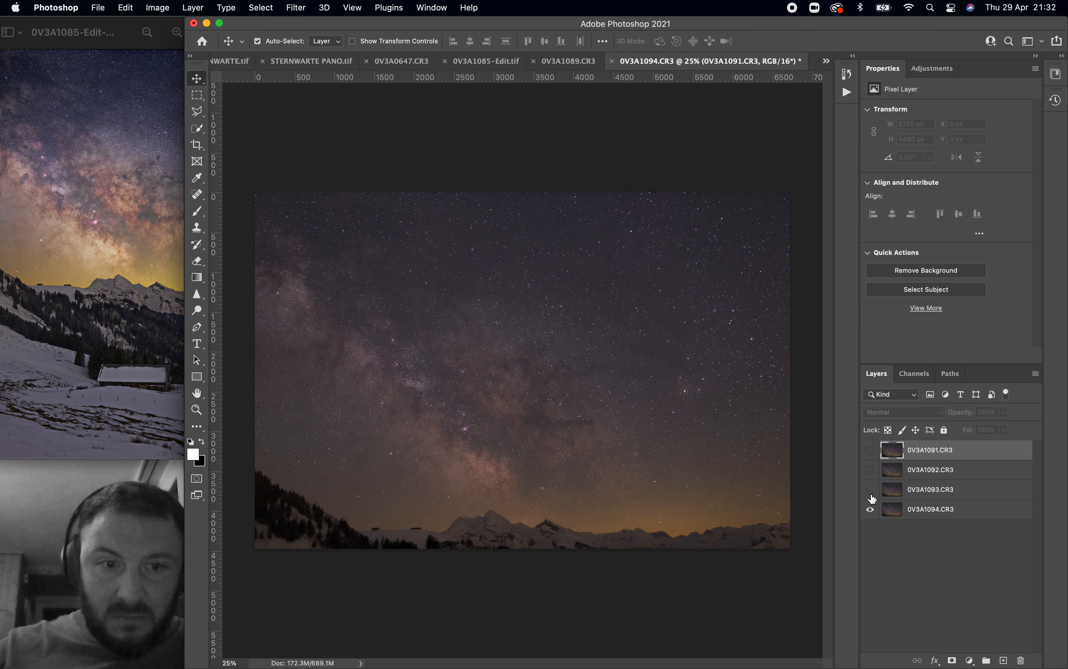
{"action": "left_click", "coordinate": [871, 495]}
{"action": "left_click", "coordinate": [870, 471]}
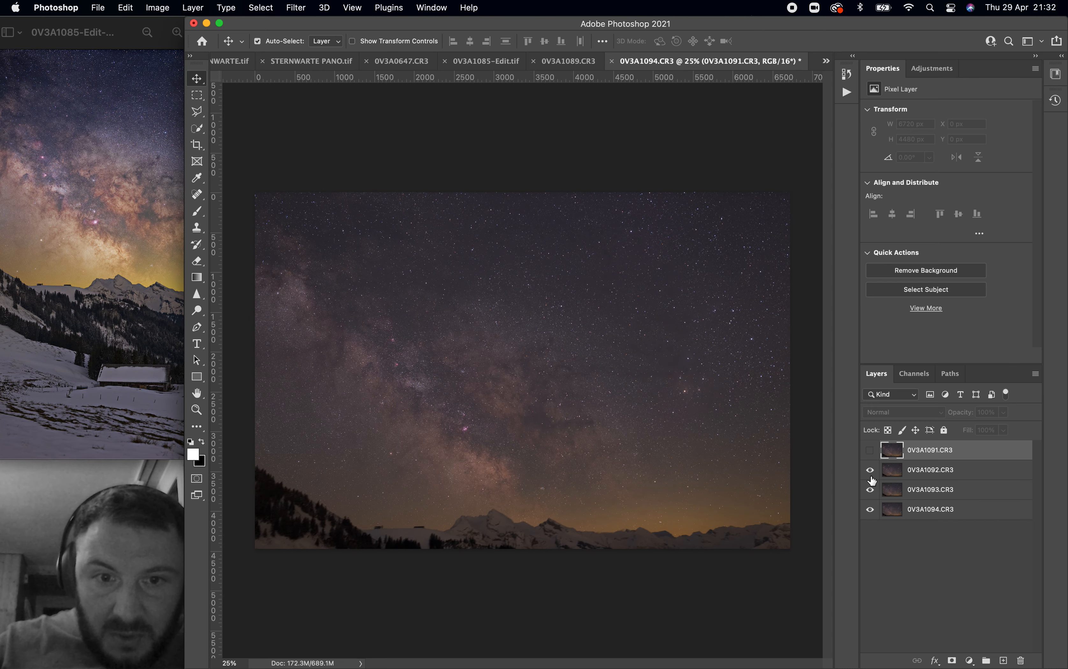
{"action": "left_click", "coordinate": [871, 456]}
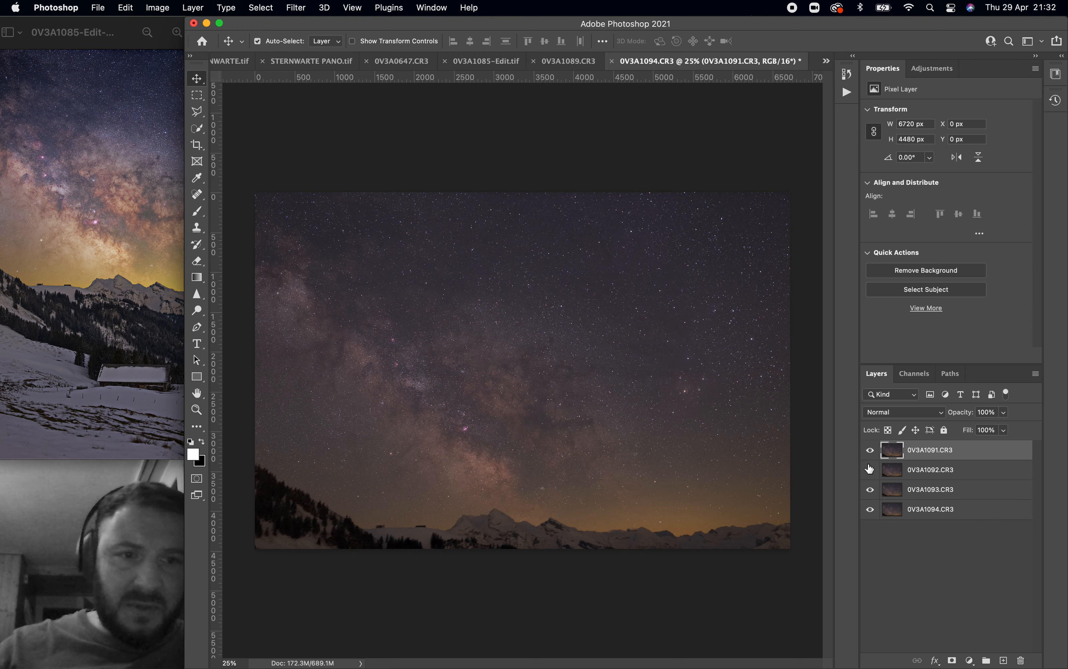
Step: Examine the stars and nebulae in the Milky Way core of the 0V3A1091.CR3 layer at high magnification
{"action": "scroll", "coordinate": [589, 461], "scroll_direction": "up", "scroll_amount": 5}
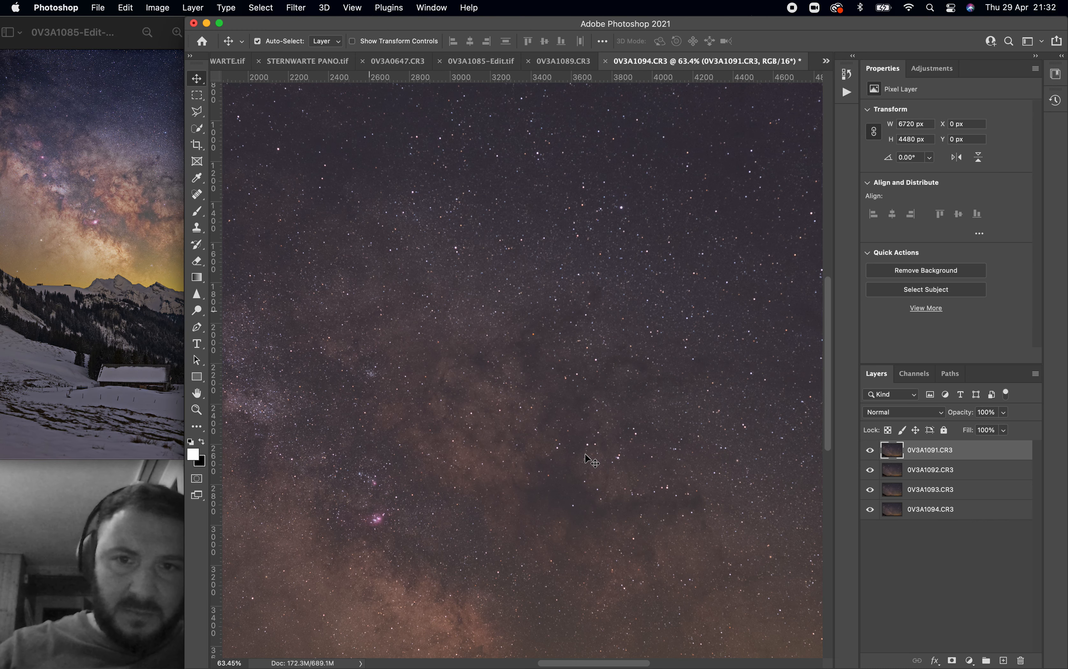
{"action": "scroll", "coordinate": [586, 459], "scroll_direction": "up", "scroll_amount": 1}
{"action": "scroll", "coordinate": [585, 459], "scroll_direction": "left", "scroll_amount": 5}
{"action": "scroll", "coordinate": [585, 459], "scroll_direction": "right", "scroll_amount": 3}
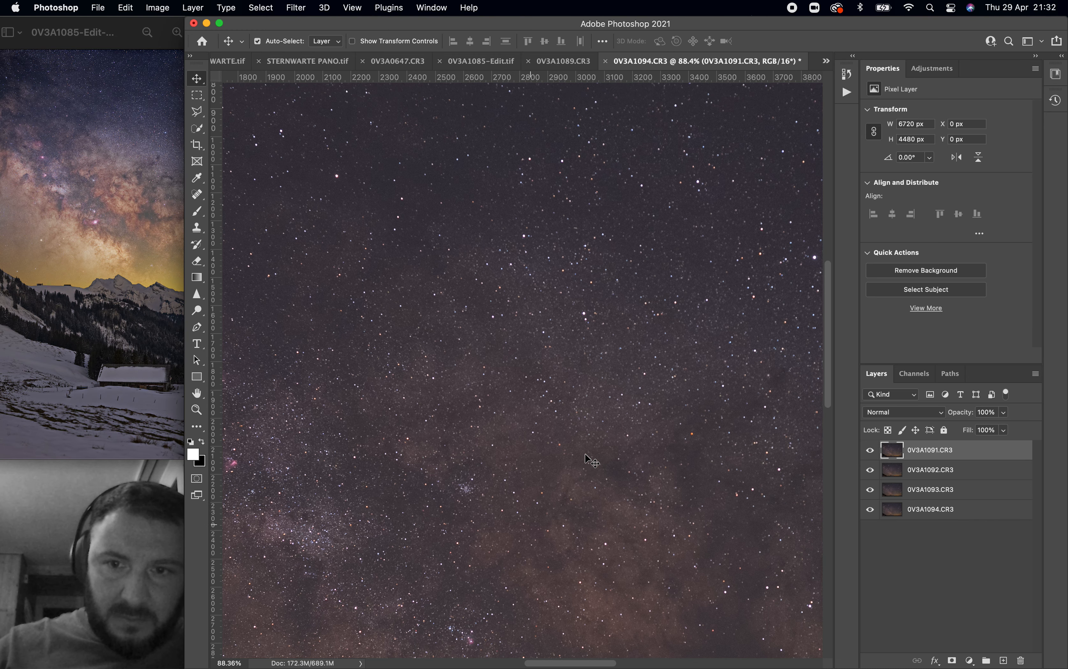
{"action": "scroll", "coordinate": [586, 459], "scroll_direction": "left", "scroll_amount": 5}
{"action": "scroll", "coordinate": [585, 456], "scroll_direction": "down", "scroll_amount": 8}
{"action": "scroll", "coordinate": [586, 455], "scroll_direction": "right", "scroll_amount": 4}
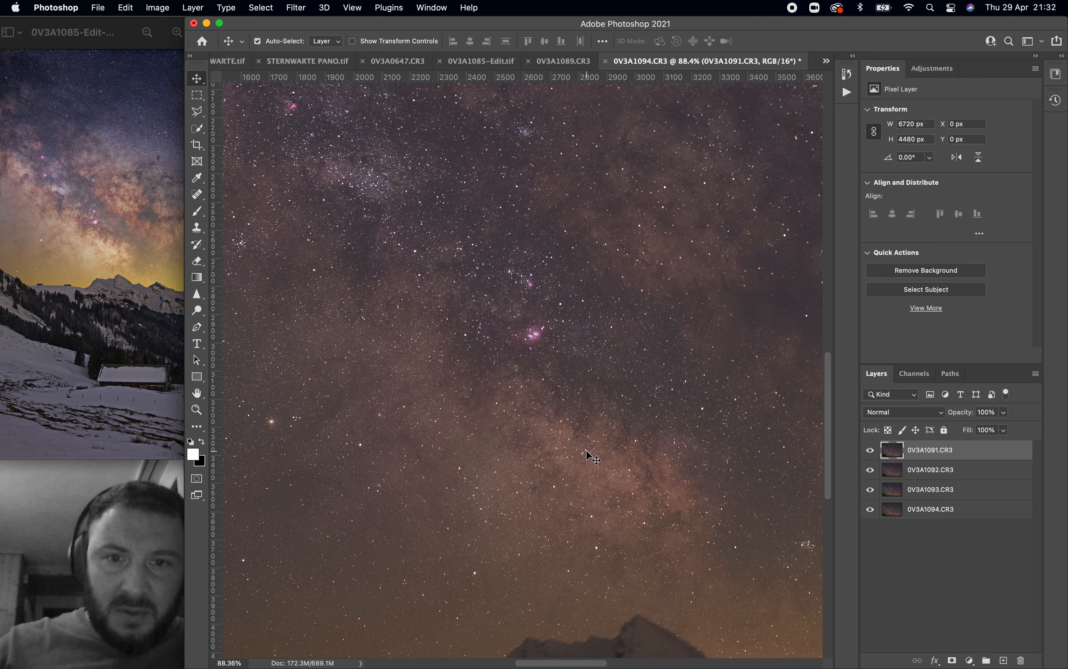
{"action": "scroll", "coordinate": [587, 452], "scroll_direction": "up", "scroll_amount": 3}
{"action": "scroll", "coordinate": [589, 456], "scroll_direction": "left", "scroll_amount": 5}
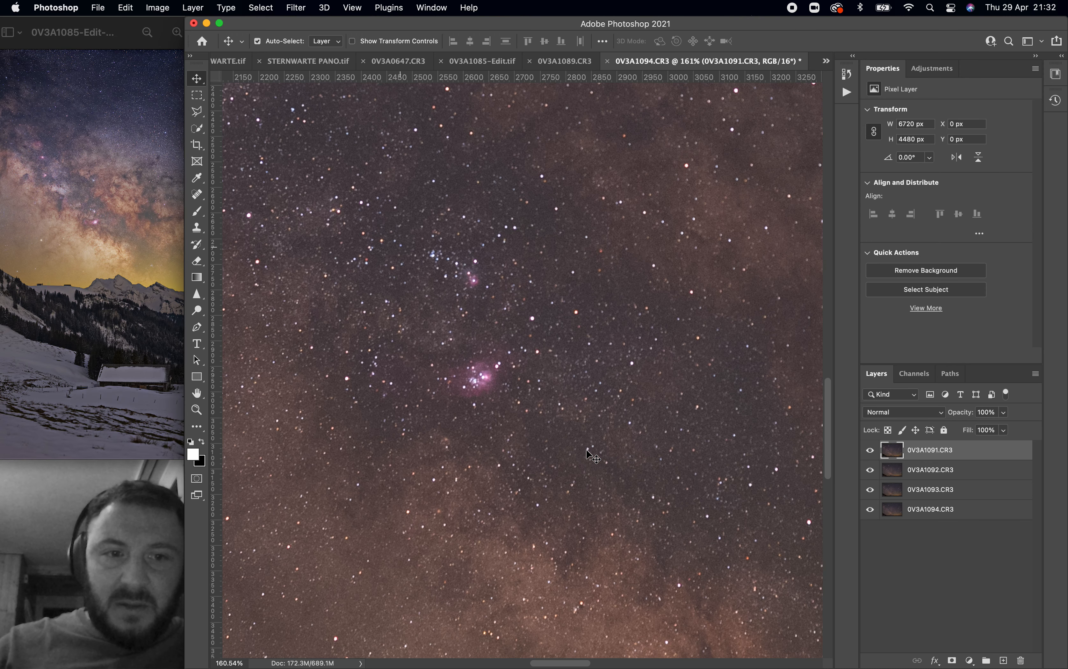
{"action": "scroll", "coordinate": [591, 456], "scroll_direction": "up", "scroll_amount": 3}
{"action": "scroll", "coordinate": [591, 456], "scroll_direction": "up", "scroll_amount": 2}
{"action": "scroll", "coordinate": [591, 456], "scroll_direction": "left", "scroll_amount": 1}
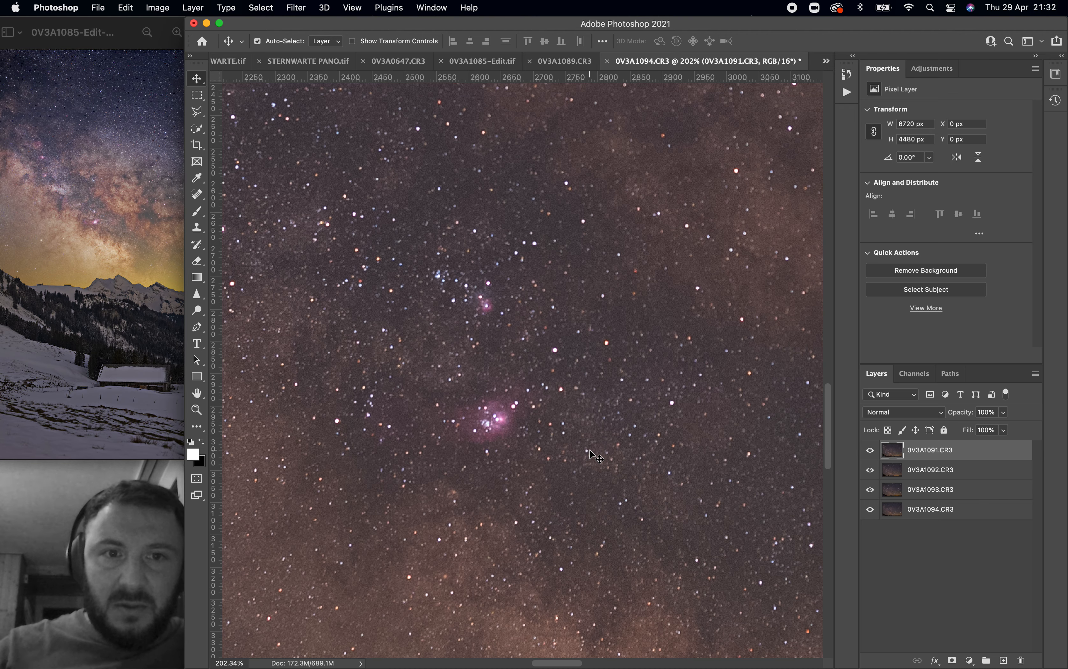
{"action": "scroll", "coordinate": [749, 507], "scroll_direction": "down", "scroll_amount": 10}
{"action": "scroll", "coordinate": [750, 507], "scroll_direction": "left", "scroll_amount": 3}
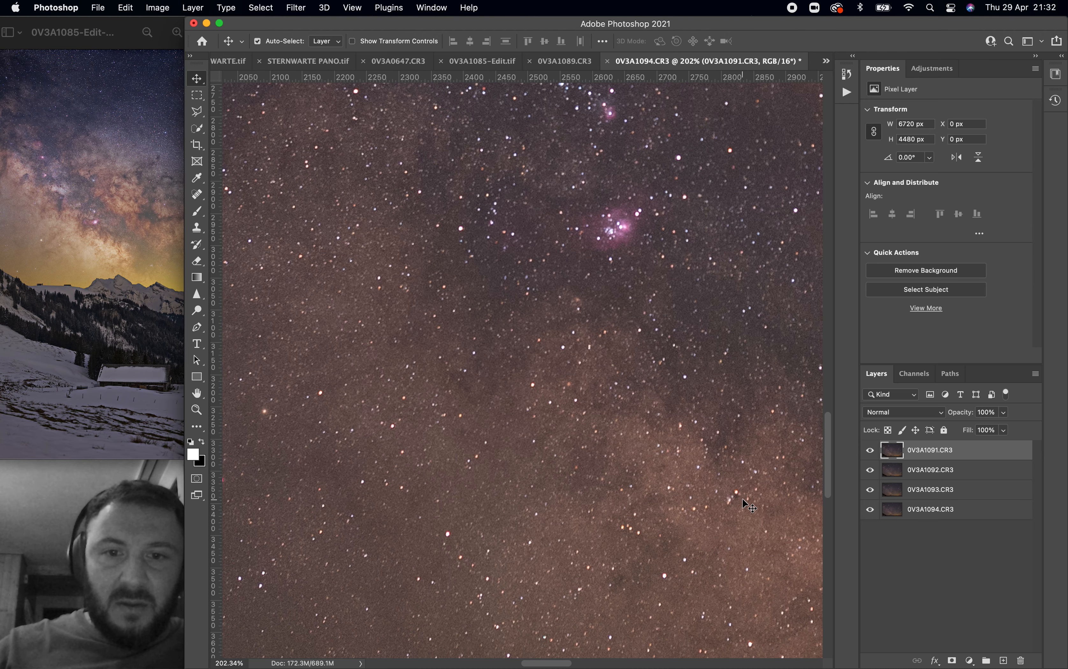
{"action": "scroll", "coordinate": [750, 506], "scroll_direction": "down", "scroll_amount": 3}
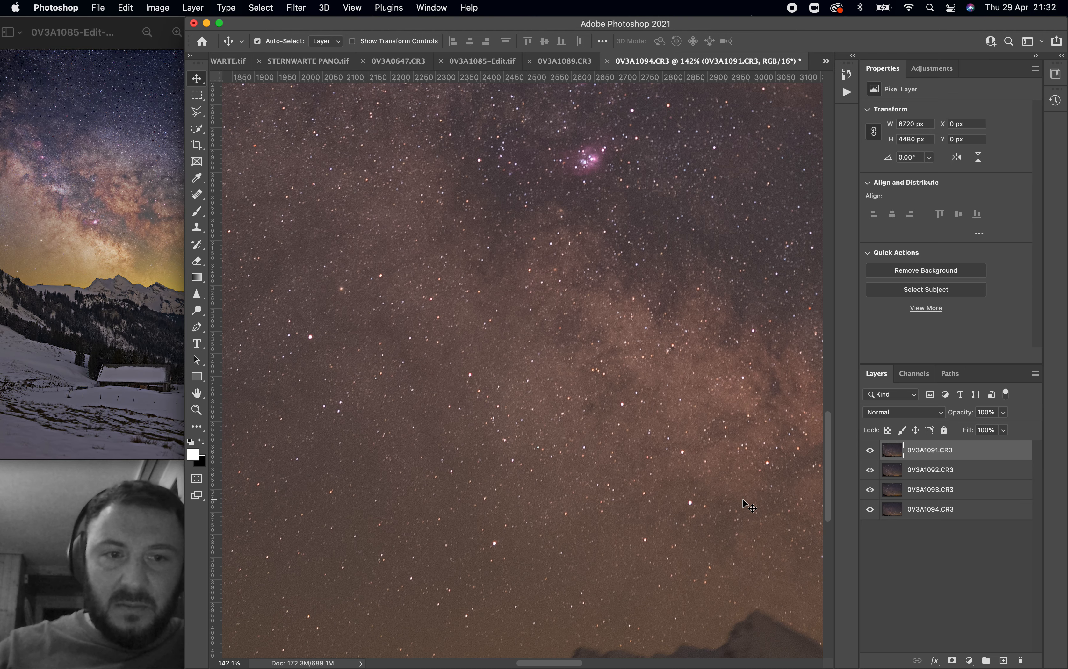
Step: Paint a short white diagonal streak across the sky on the 0V3A1091.CR3 layer with a 28 px brush
{"action": "left_click", "coordinate": [893, 477]}
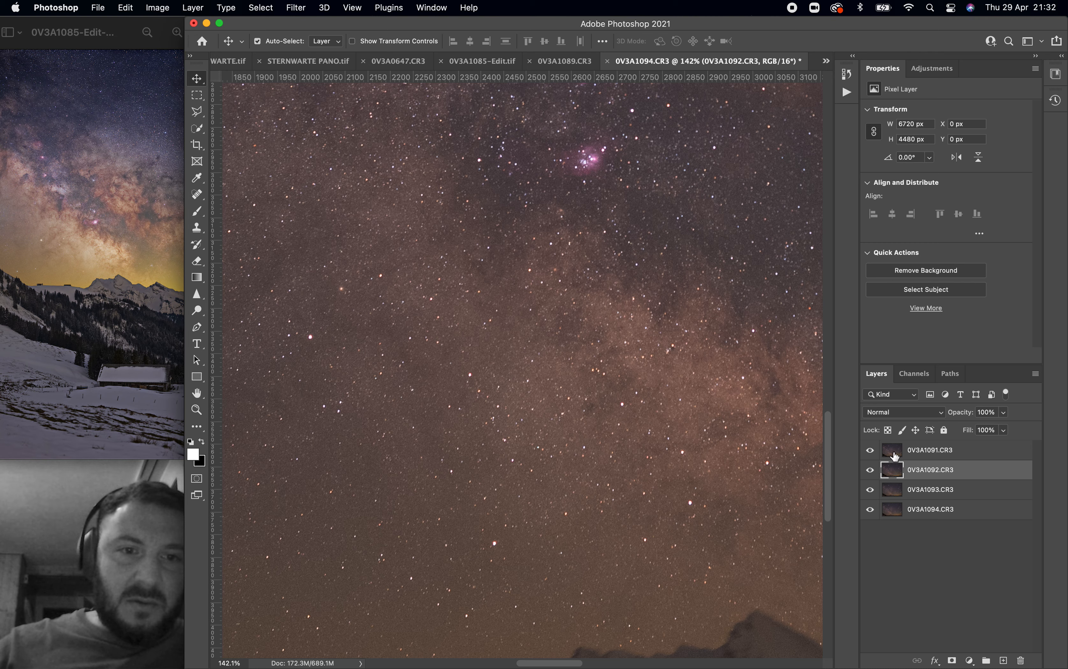
{"action": "left_click", "coordinate": [895, 456]}
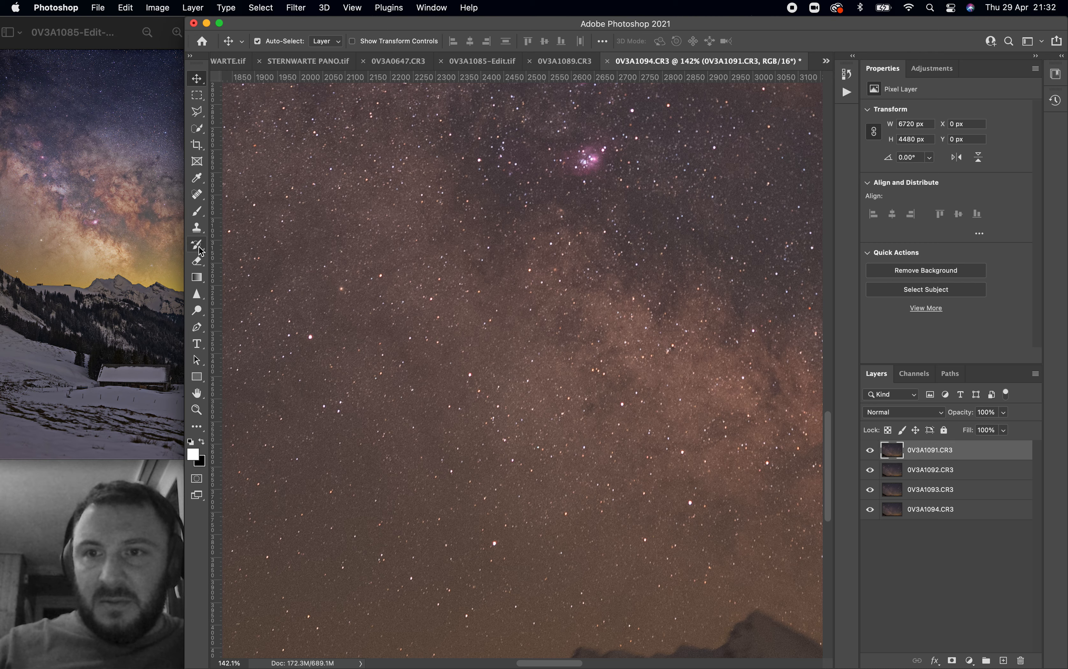
{"action": "left_click", "coordinate": [197, 211]}
{"action": "left_click_drag", "start_coordinate": [444, 386], "coordinate": [503, 355]}
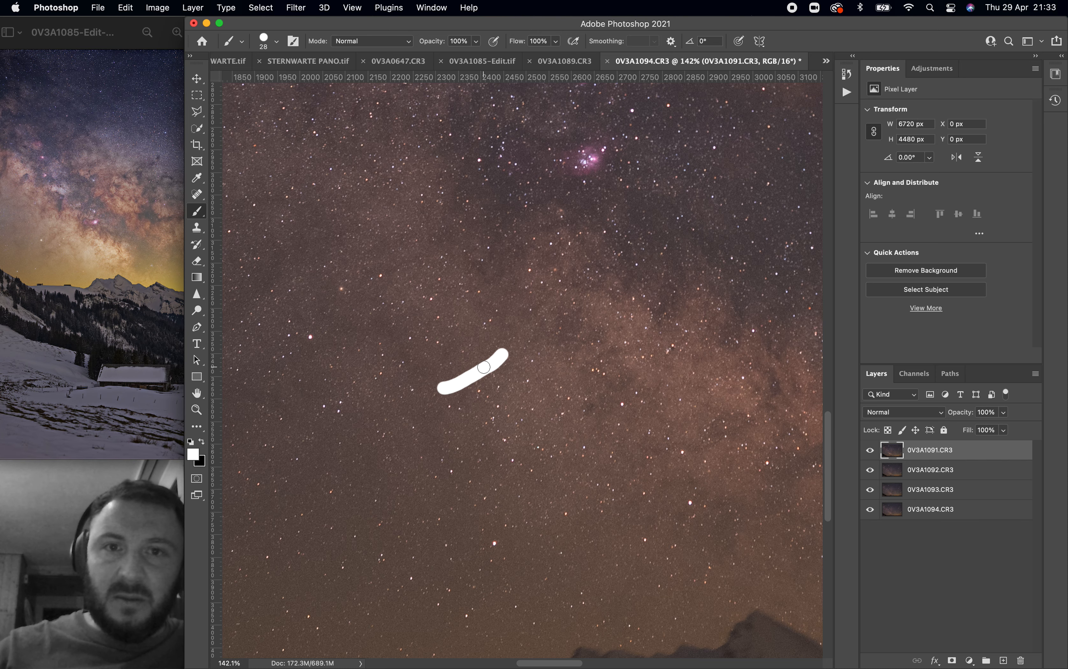
{"action": "scroll", "coordinate": [484, 367], "scroll_direction": "down", "scroll_amount": 3}
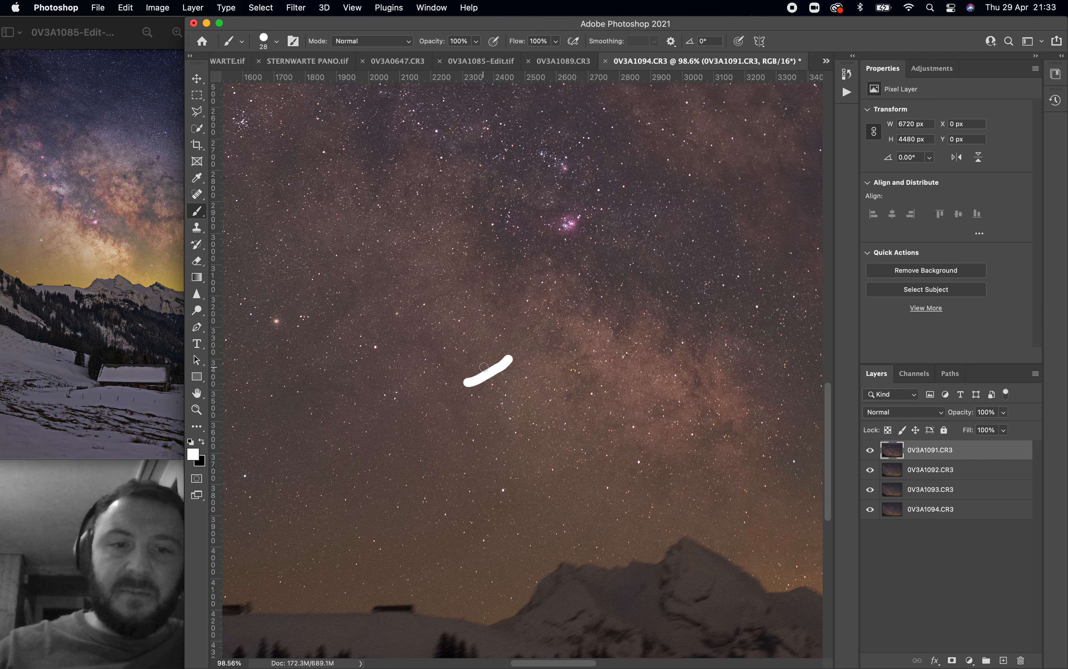
{"action": "scroll", "coordinate": [483, 367], "scroll_direction": "up", "scroll_amount": 3}
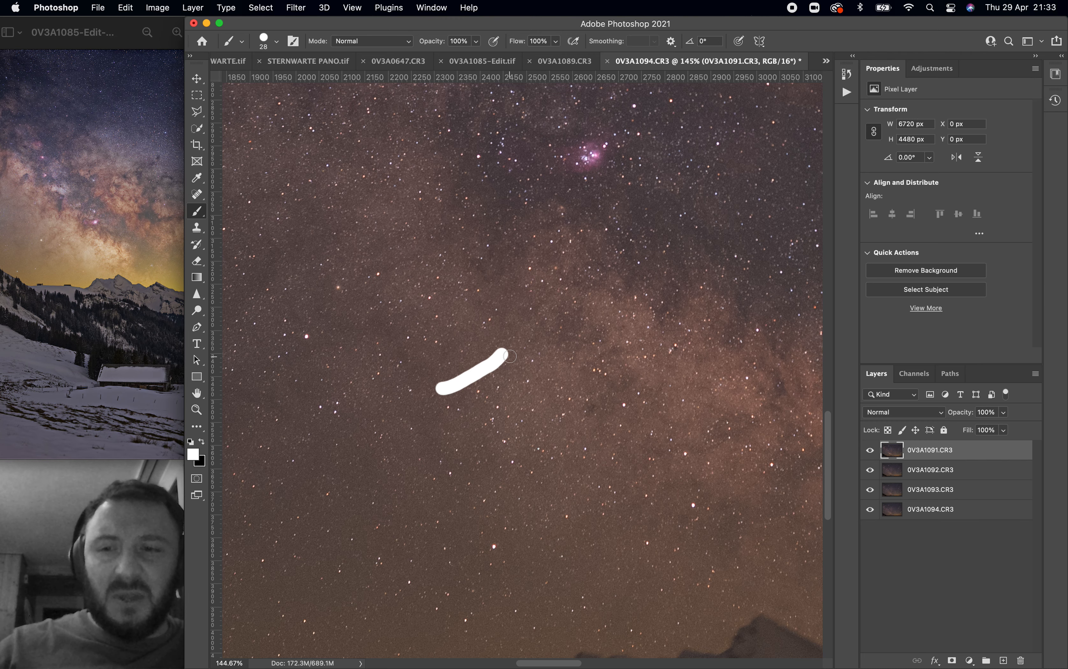
{"action": "scroll", "coordinate": [510, 363], "scroll_direction": "up", "scroll_amount": 2}
{"action": "scroll", "coordinate": [510, 356], "scroll_direction": "up", "scroll_amount": 2}
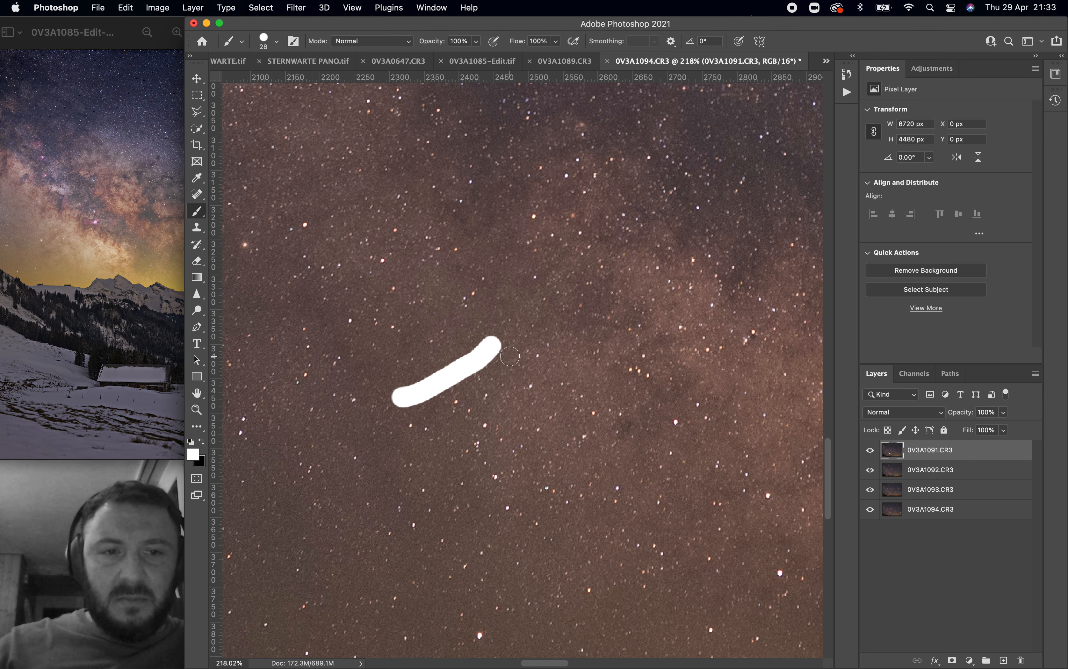
Step: Hide the 0V3A1091.CR3 layer, toggle 0V3A1092.CR3 to compare the sky around the faint trail, and show 0V3A1091.CR3 again
{"action": "left_click", "coordinate": [871, 452]}
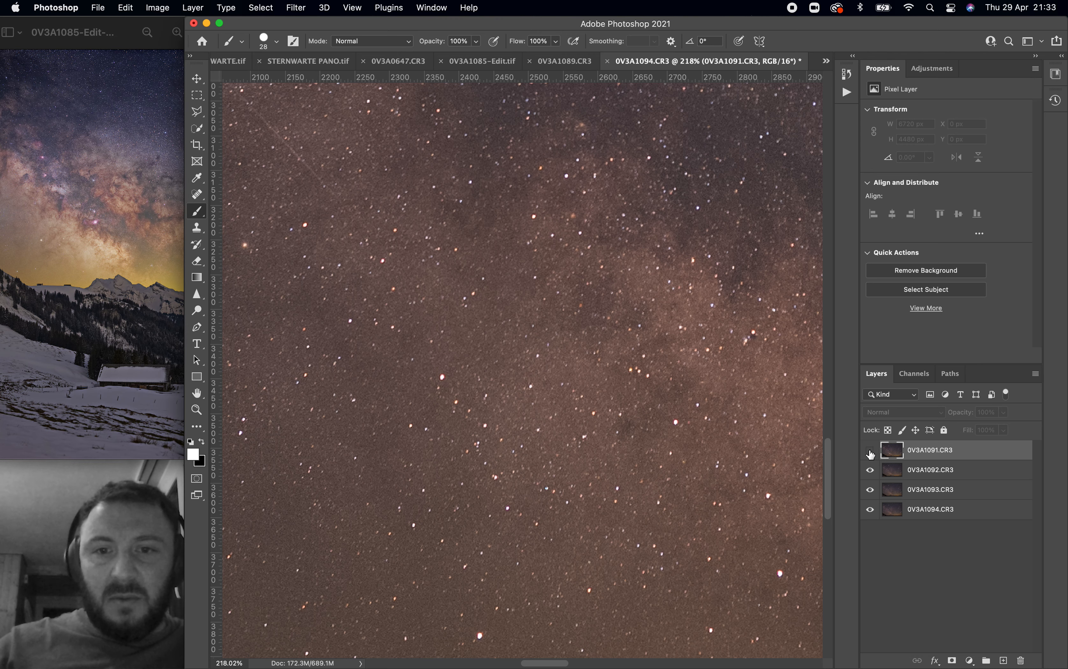
{"action": "scroll", "coordinate": [544, 333], "scroll_direction": "up", "scroll_amount": 5}
{"action": "scroll", "coordinate": [543, 333], "scroll_direction": "left", "scroll_amount": 5}
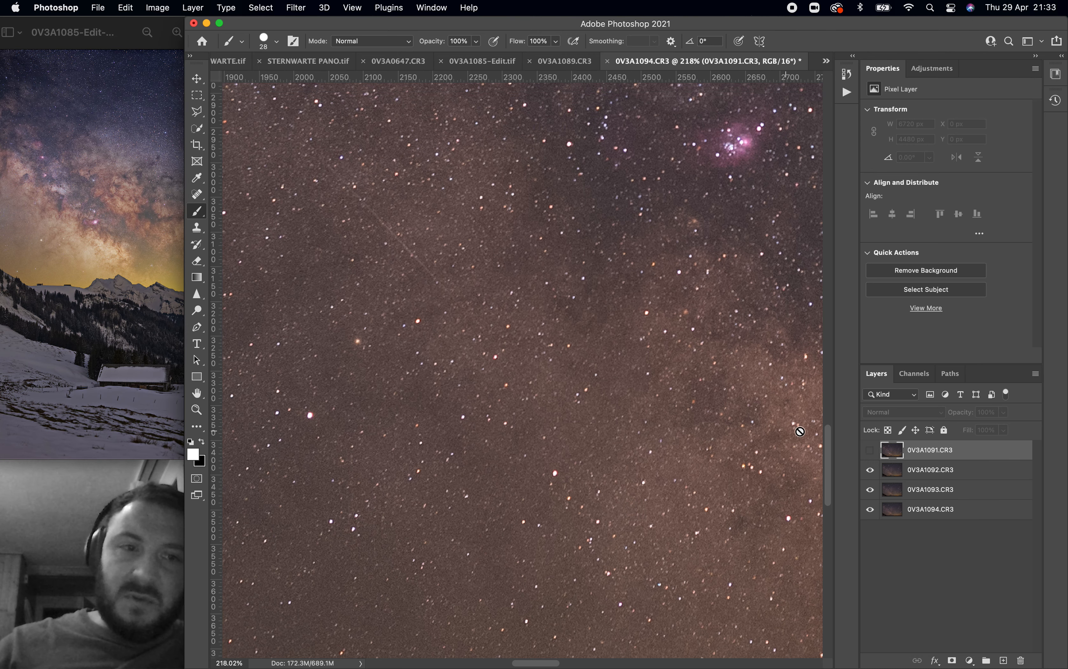
{"action": "left_click", "coordinate": [870, 470]}
{"action": "left_click", "coordinate": [871, 470]}
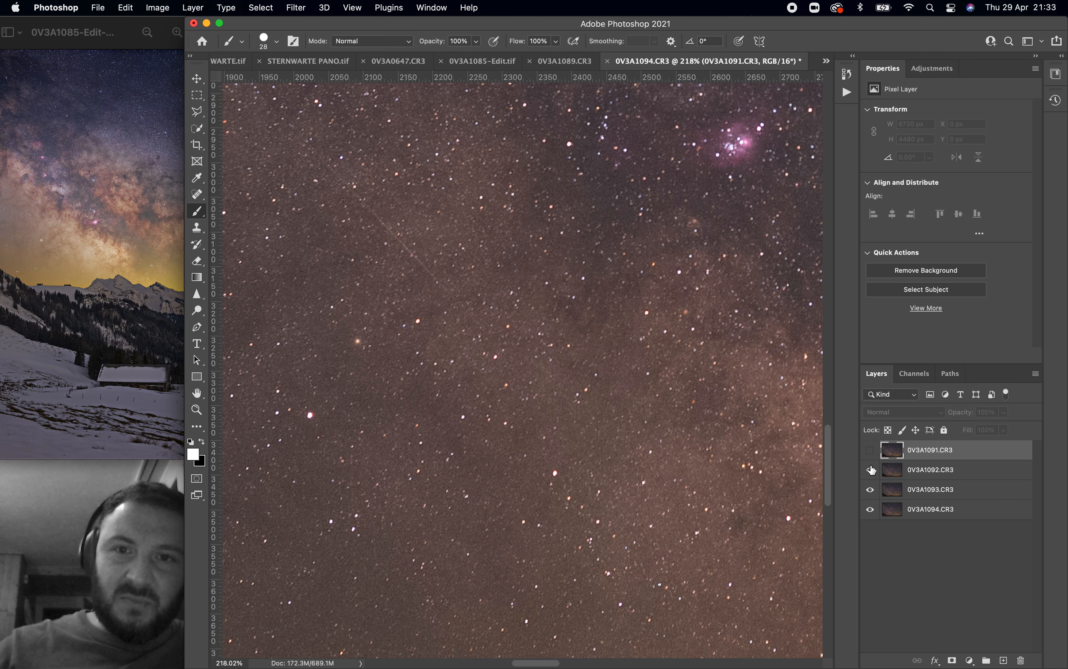
{"action": "left_click", "coordinate": [871, 470]}
{"action": "left_click", "coordinate": [871, 469]}
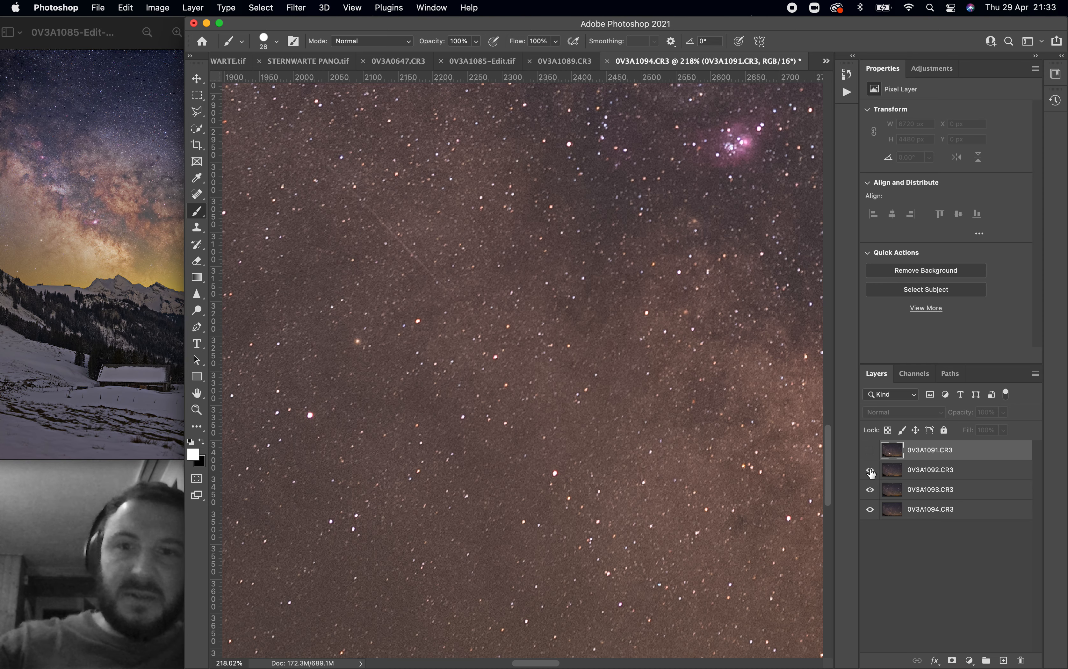
{"action": "left_click", "coordinate": [870, 470]}
{"action": "left_click", "coordinate": [871, 470]}
{"action": "scroll", "coordinate": [587, 447], "scroll_direction": "down", "scroll_amount": 4}
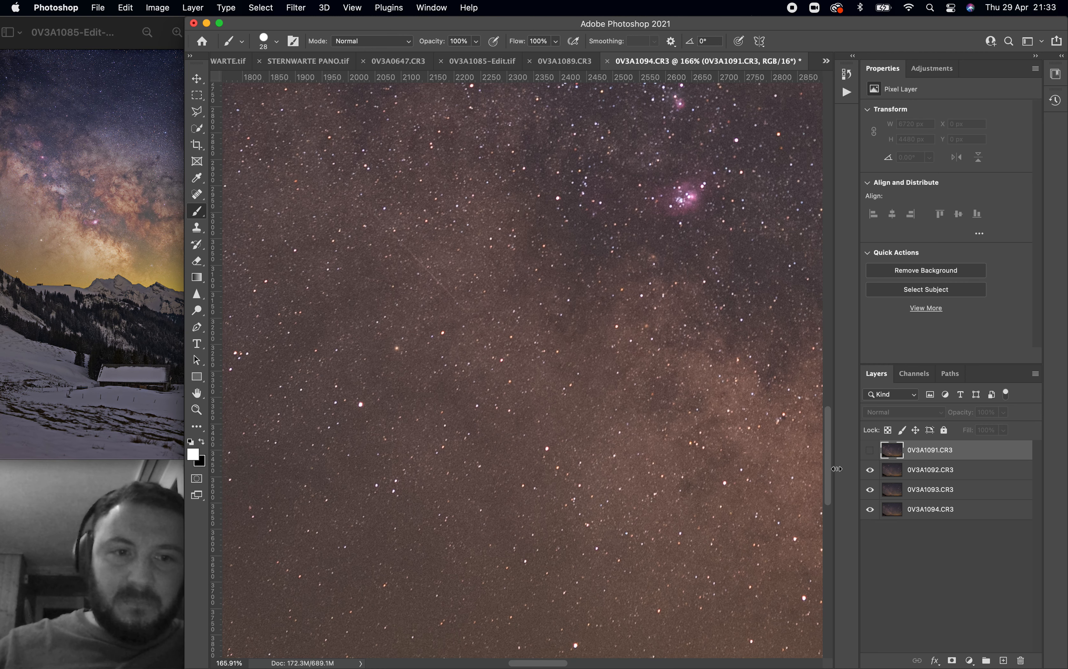
{"action": "left_click", "coordinate": [871, 457]}
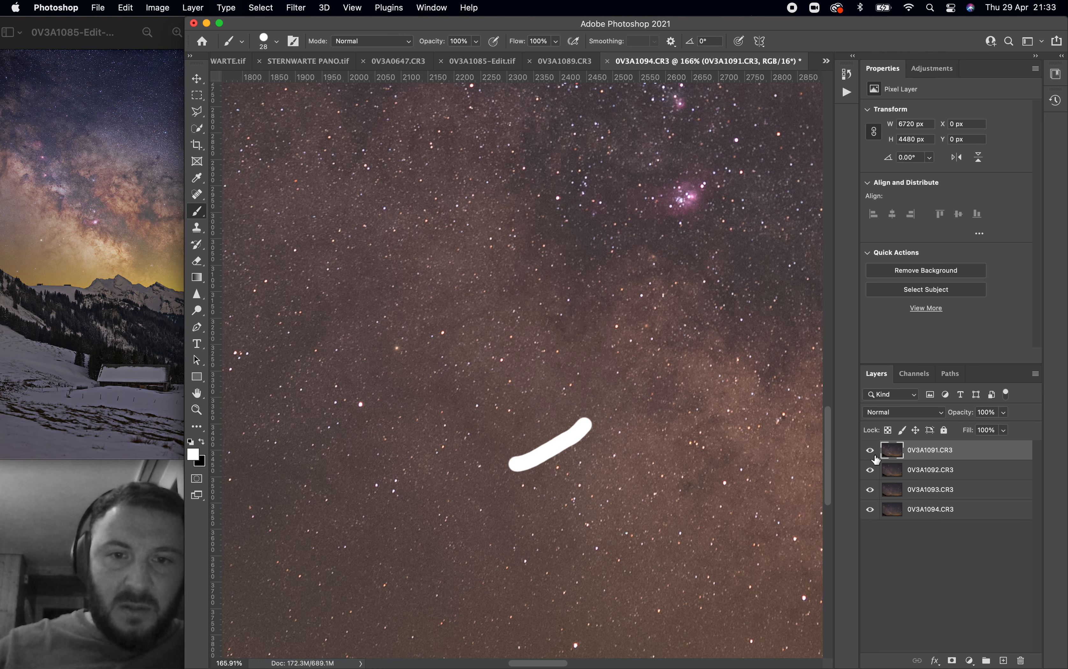
Step: Add a layer mask to 0V3A1091.CR3 and mask out the white streak with black paint
{"action": "left_click", "coordinate": [952, 661]}
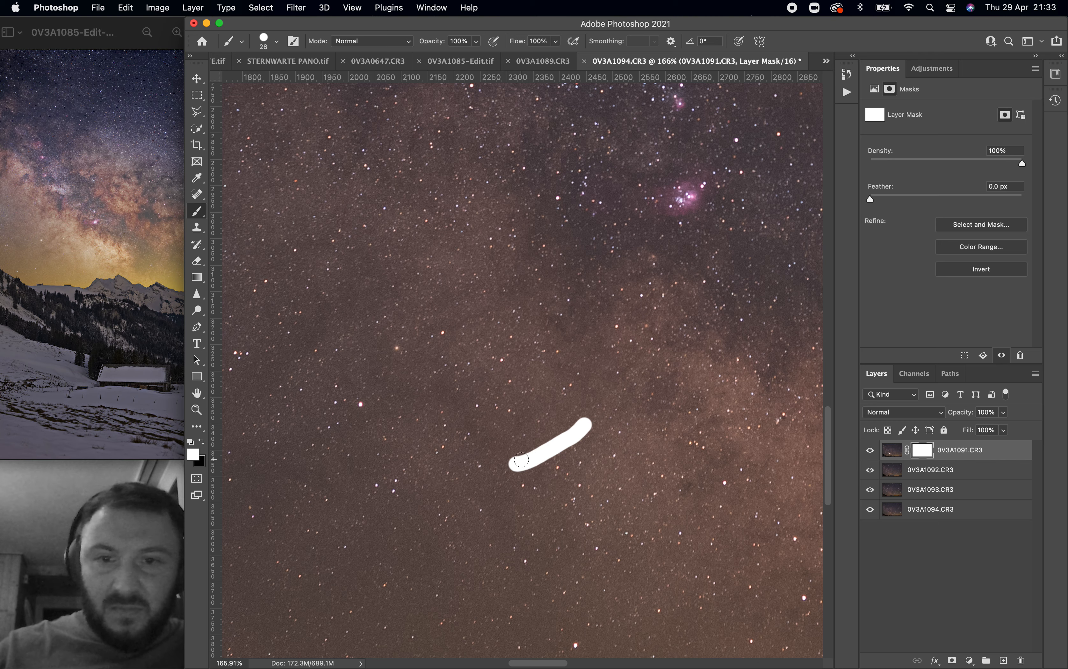
{"action": "key", "text": "x"}
{"action": "mouse_move", "coordinate": [522, 460]}
{"action": "left_mouse_down"}
{"action": "mouse_move", "coordinate": [589, 420]}
{"action": "mouse_move", "coordinate": [539, 460]}
{"action": "left_mouse_up"}
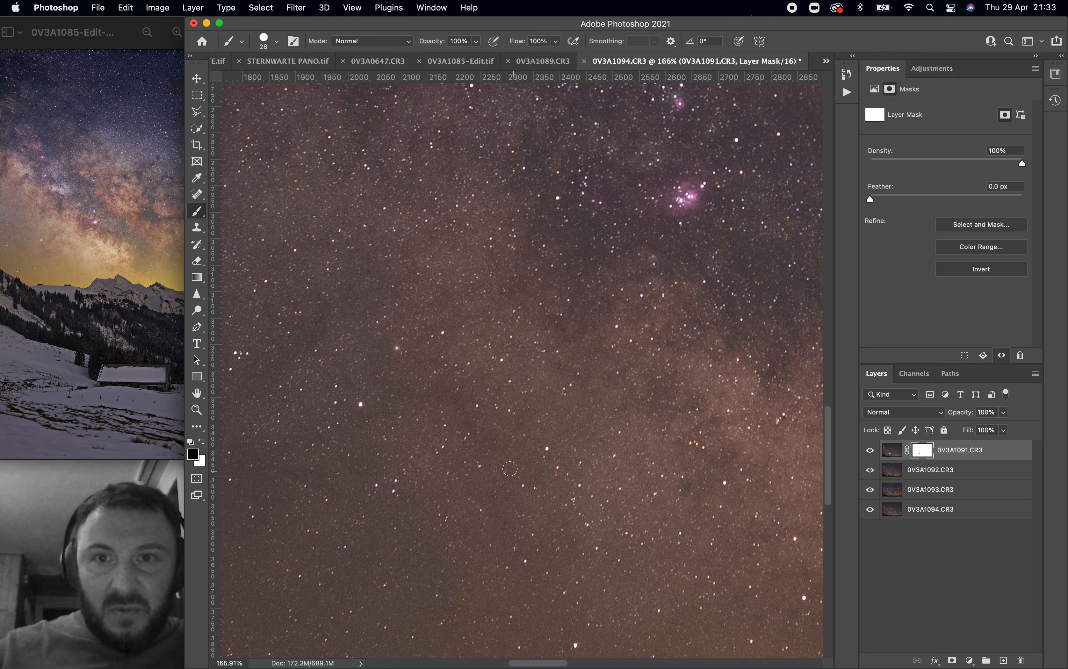
Step: Hide the 0V3A1091.CR3 layer and add a white layer mask to 0V3A1092.CR3
{"action": "scroll", "coordinate": [429, 357], "scroll_direction": "left", "scroll_amount": 5}
{"action": "scroll", "coordinate": [428, 357], "scroll_direction": "up", "scroll_amount": 4}
{"action": "scroll", "coordinate": [428, 356], "scroll_direction": "left", "scroll_amount": 2}
{"action": "scroll", "coordinate": [429, 357], "scroll_direction": "up", "scroll_amount": 1}
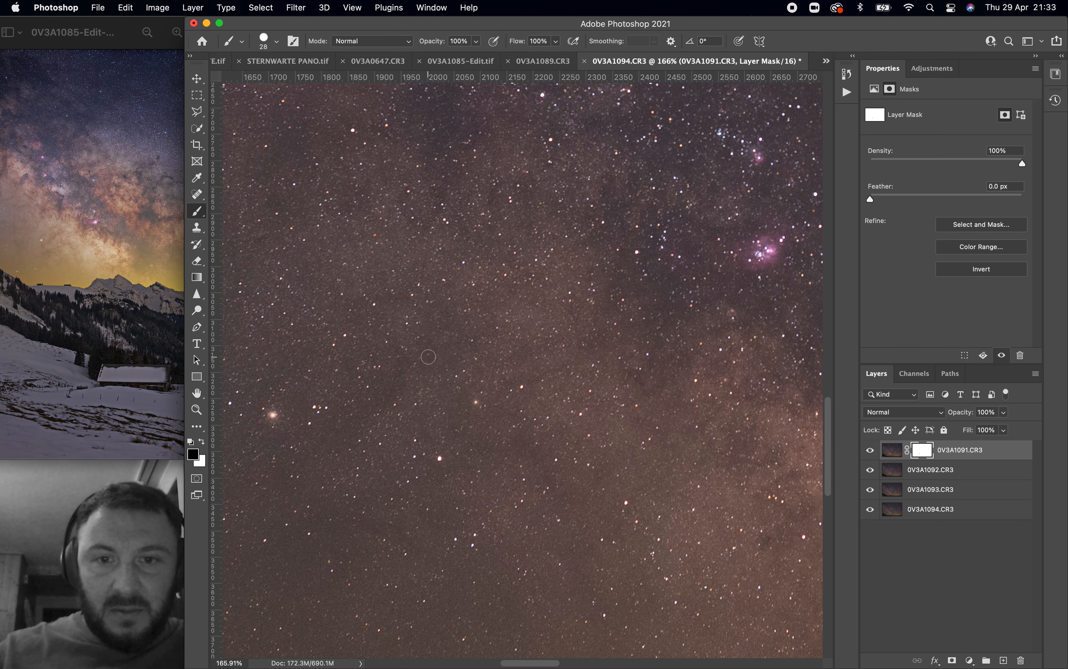
{"action": "scroll", "coordinate": [625, 366], "scroll_direction": "down", "scroll_amount": 3}
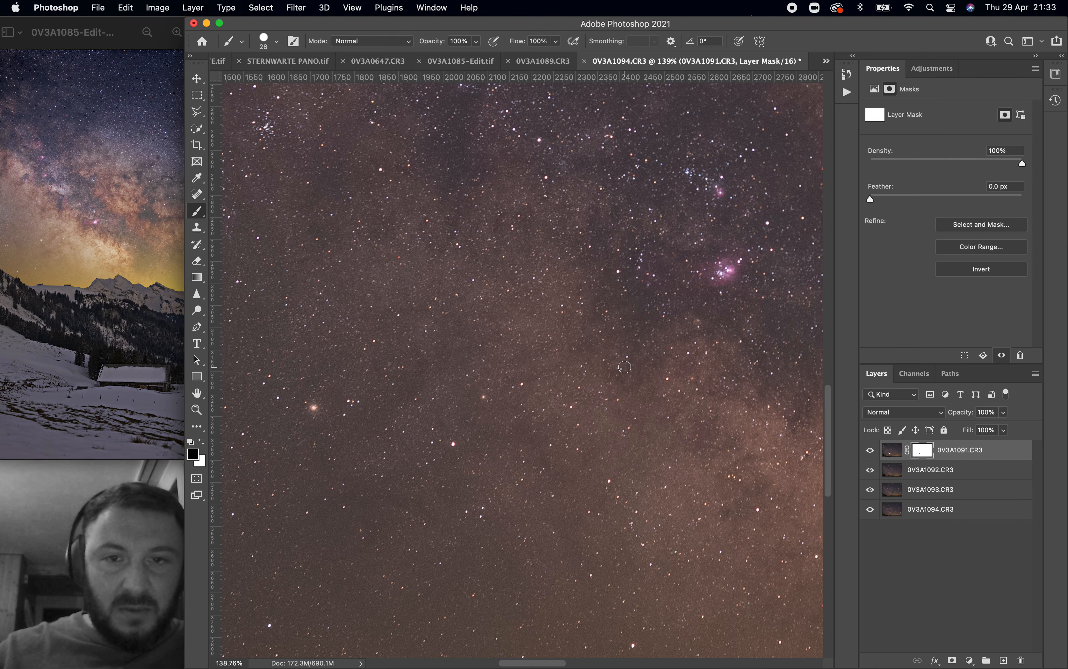
{"action": "left_click", "coordinate": [871, 456]}
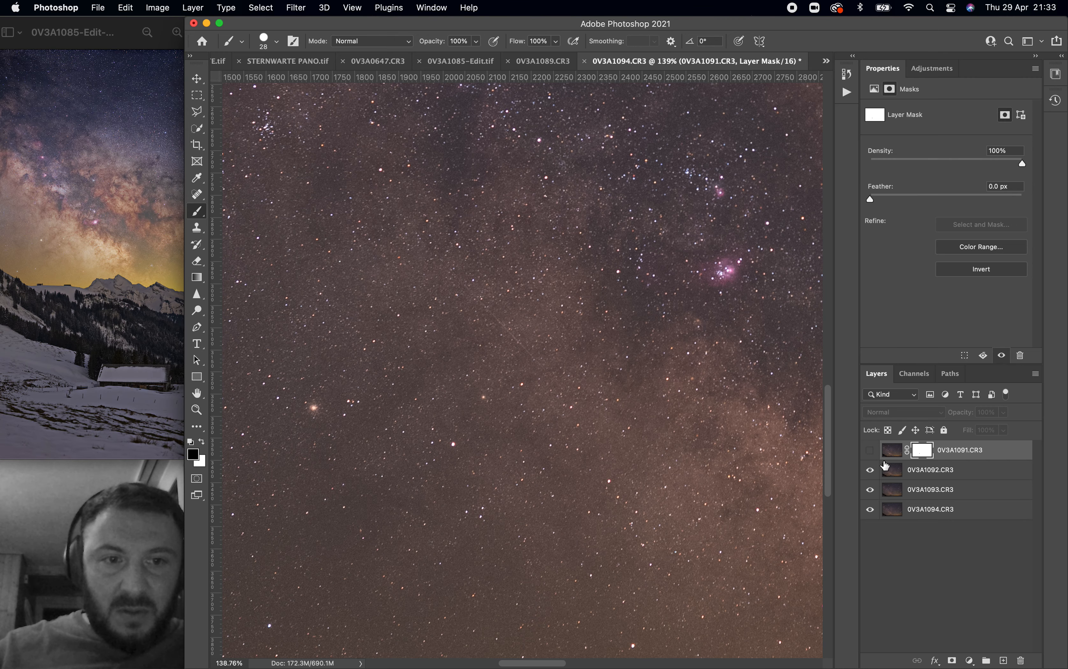
{"action": "left_click", "coordinate": [892, 478]}
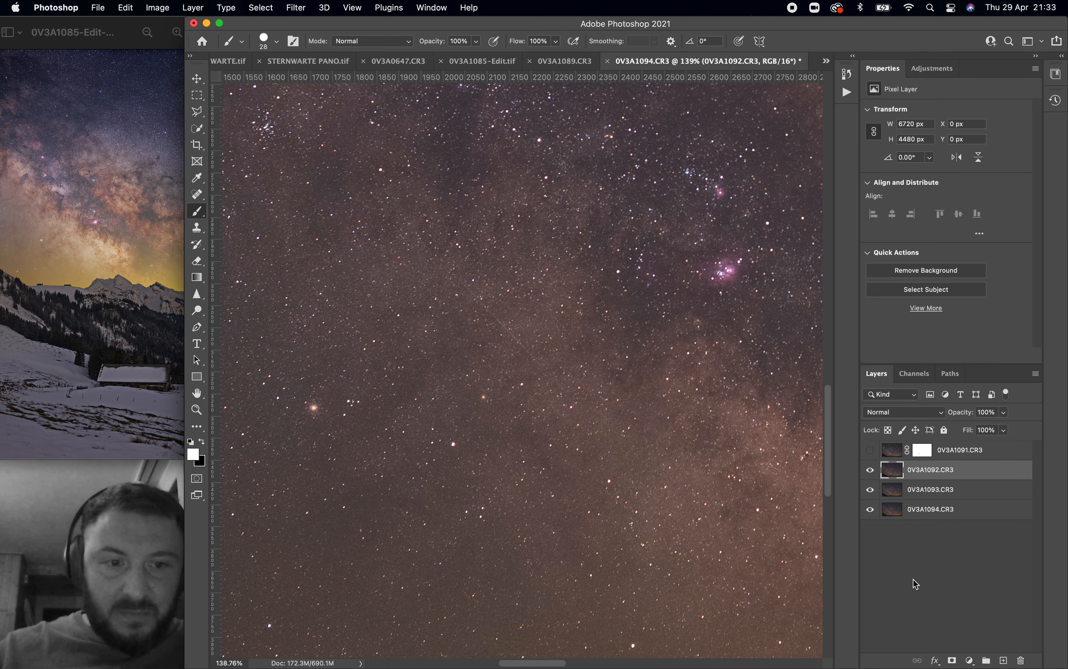
{"action": "left_click", "coordinate": [952, 661]}
Step: Set the brush size to 9 px and mask out the faint diagonal trail on 0V3A1092.CR3 in black
{"action": "scroll", "coordinate": [531, 369], "scroll_direction": "up", "scroll_amount": 5}
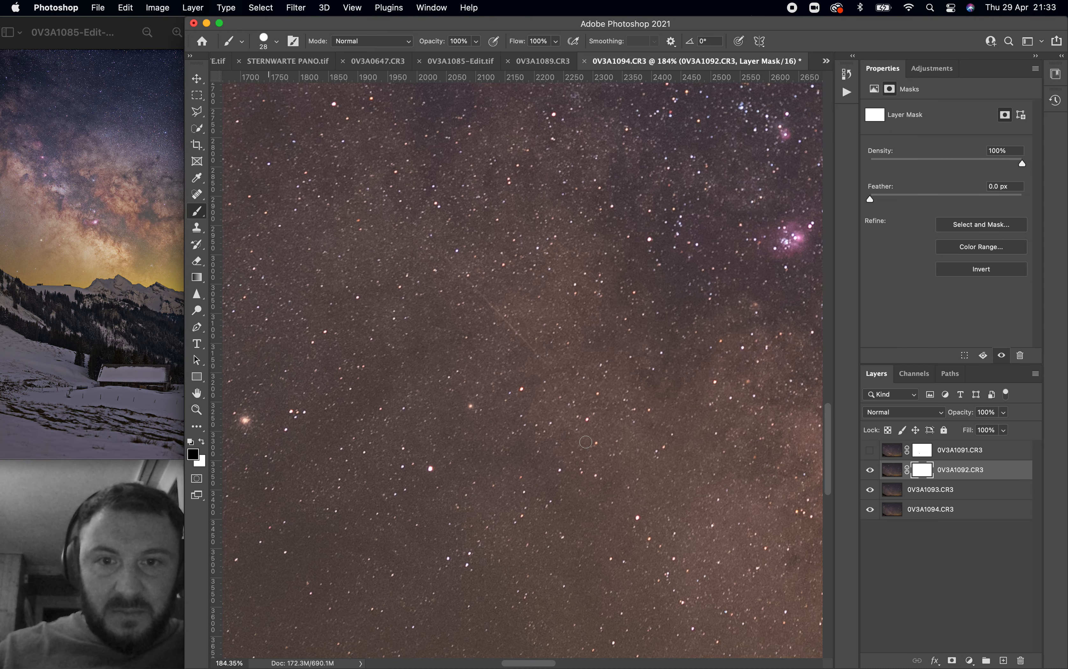
{"action": "right_click", "coordinate": [601, 416]}
{"action": "left_click_drag", "start_coordinate": [680, 444], "coordinate": [674, 444]}
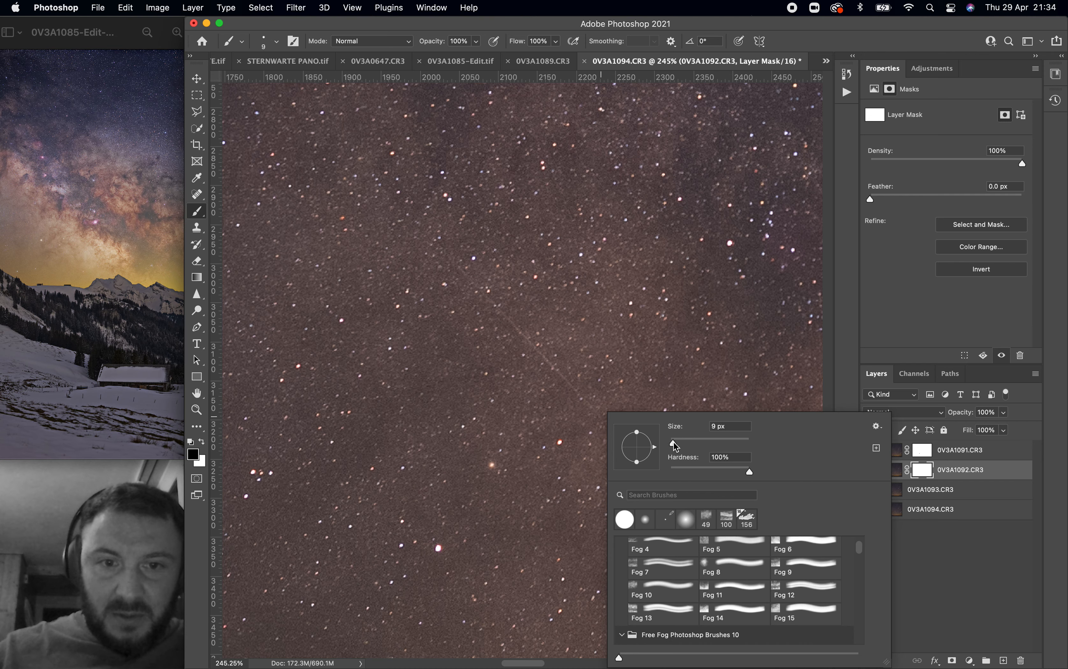
{"action": "left_click", "coordinate": [598, 417]}
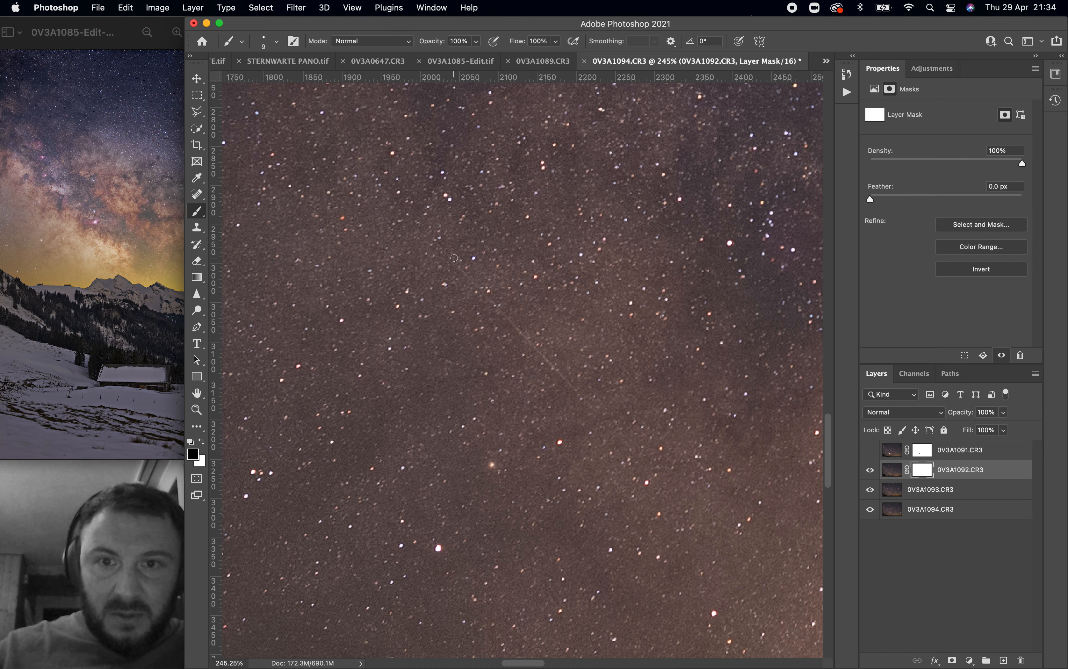
{"action": "scroll", "coordinate": [625, 498], "scroll_direction": "down", "scroll_amount": 5}
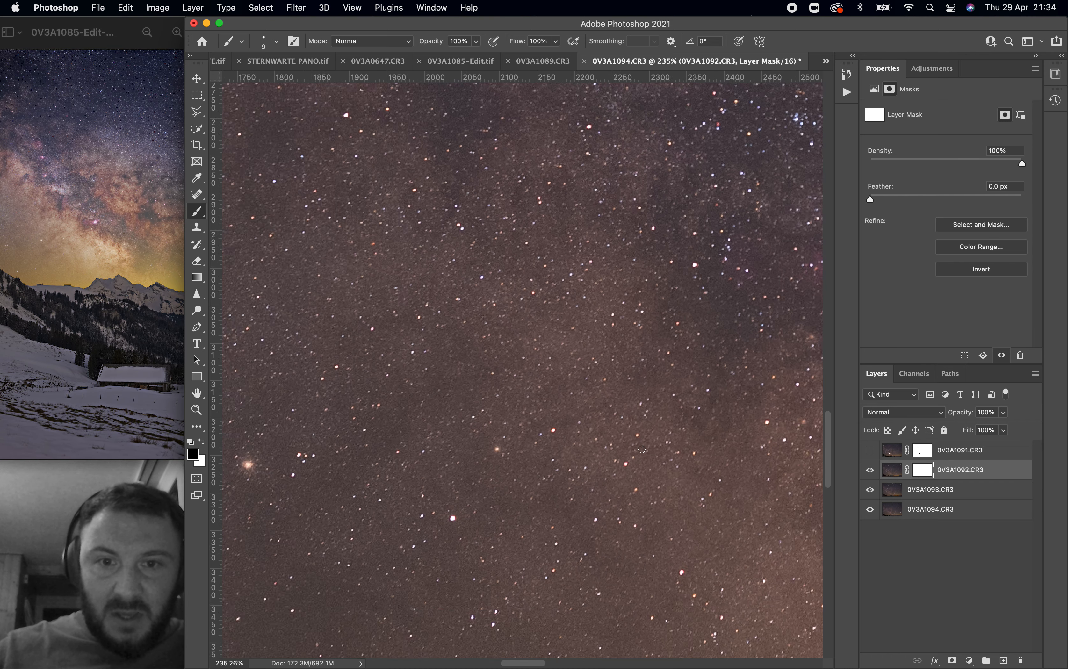
{"action": "scroll", "coordinate": [625, 498], "scroll_direction": "down", "scroll_amount": 8}
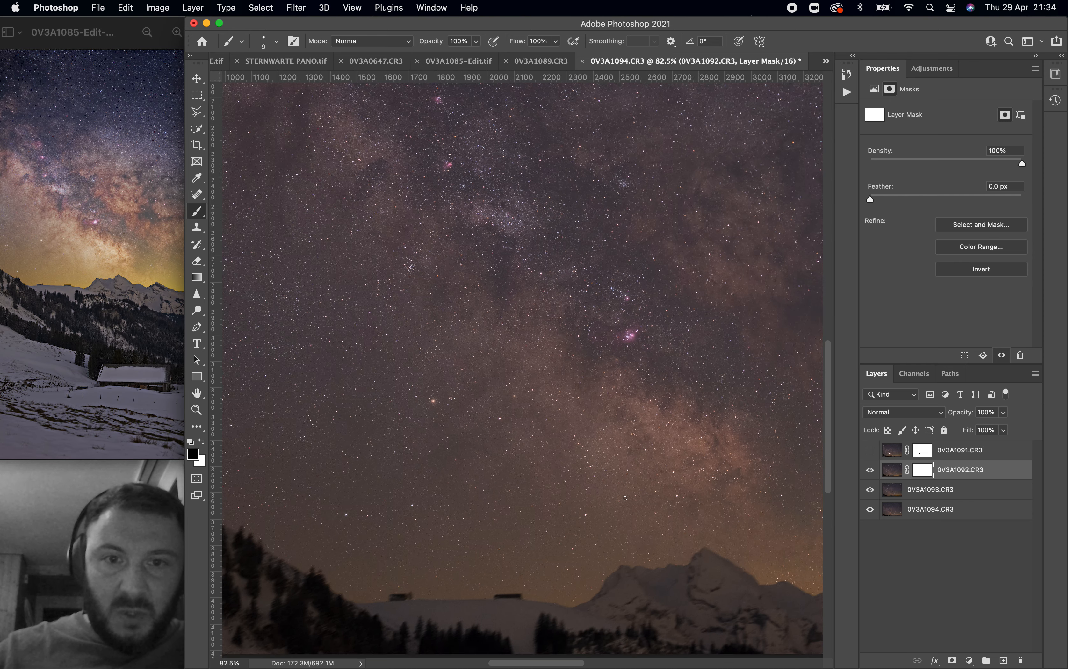
Step: Hide 0V3A1092.CR3 and 0V3A1093.CR3 along with 0V3A1091.CR3 so only the 0V3A1094.CR3 sky frame is shown
{"action": "scroll", "coordinate": [625, 497], "scroll_direction": "right", "scroll_amount": 5}
{"action": "scroll", "coordinate": [626, 498], "scroll_direction": "up", "scroll_amount": 3}
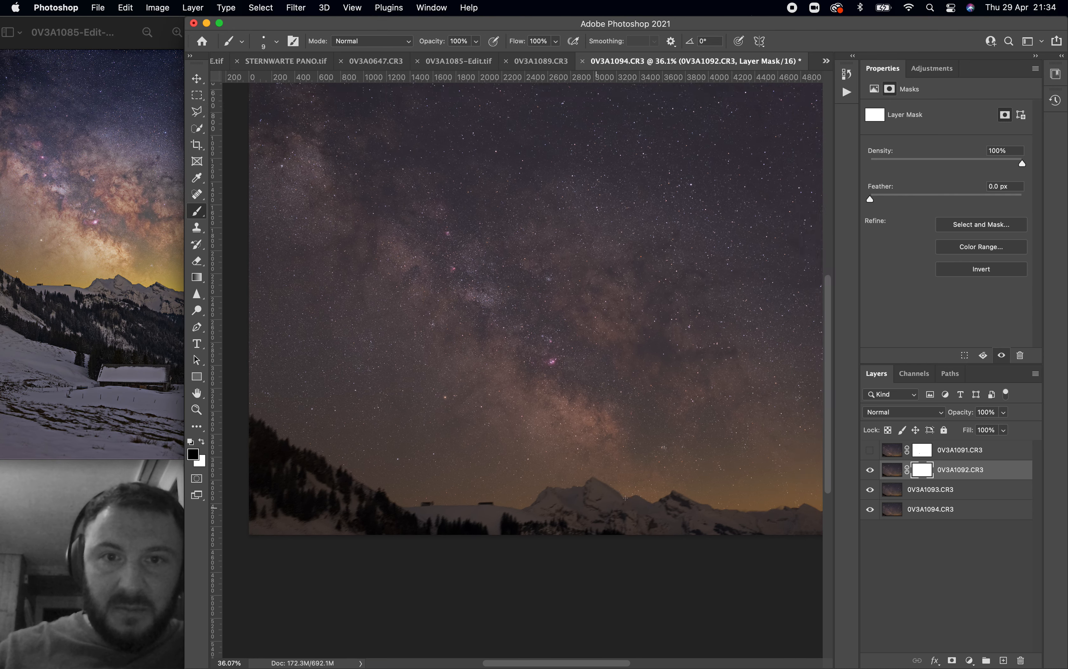
{"action": "left_click", "coordinate": [870, 450]}
{"action": "left_click", "coordinate": [870, 470]}
{"action": "left_click", "coordinate": [870, 490]}
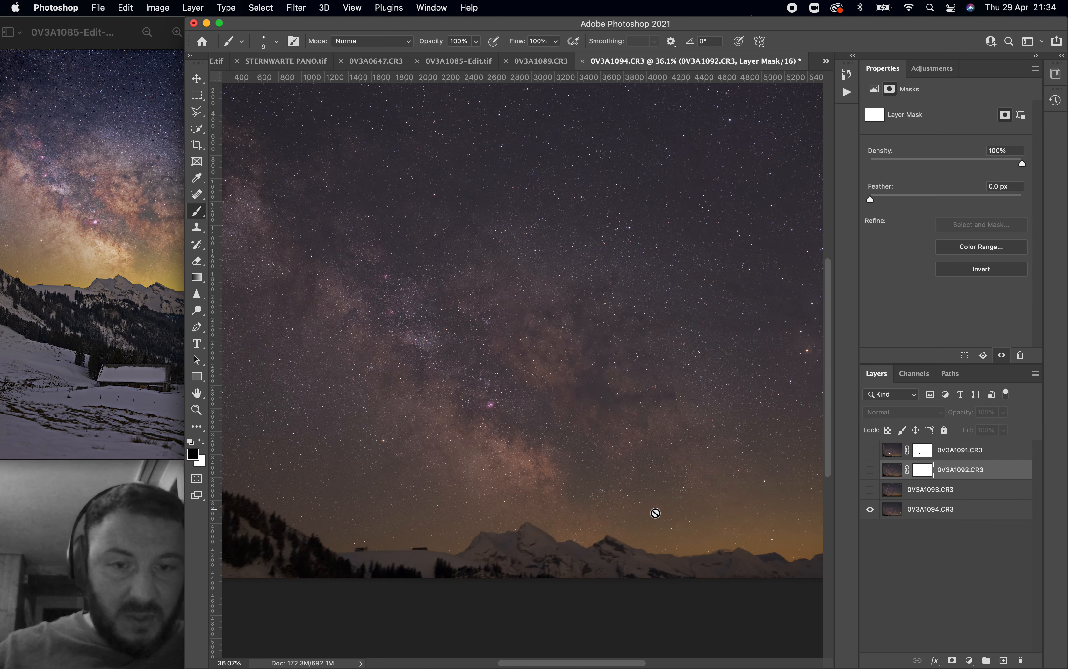
{"action": "scroll", "coordinate": [655, 512], "scroll_direction": "up", "scroll_amount": 2}
{"action": "scroll", "coordinate": [655, 512], "scroll_direction": "up", "scroll_amount": 10}
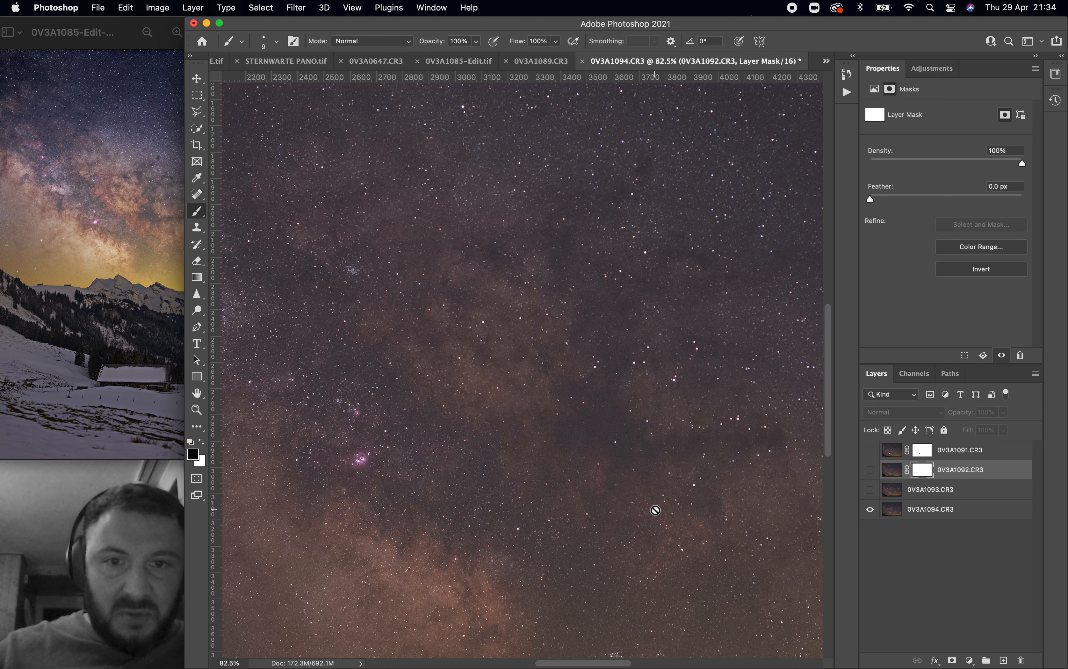
{"action": "scroll", "coordinate": [656, 511], "scroll_direction": "up", "scroll_amount": 4}
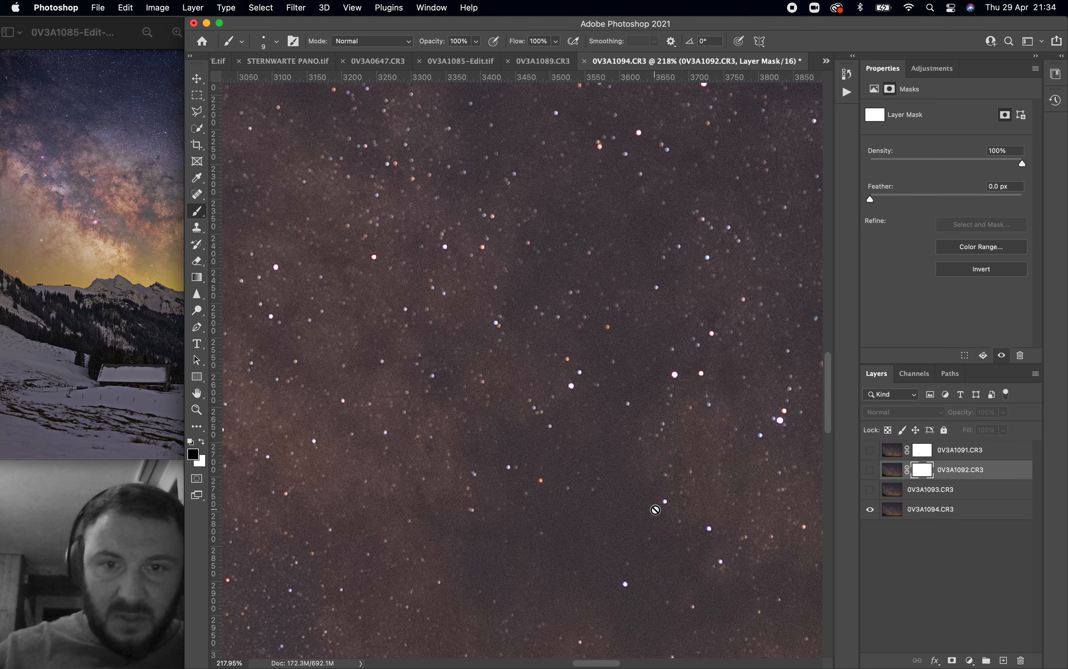
Step: Show the 0V3A1093.CR3 layer and set its blend mode to Lighten
{"action": "left_click", "coordinate": [891, 491]}
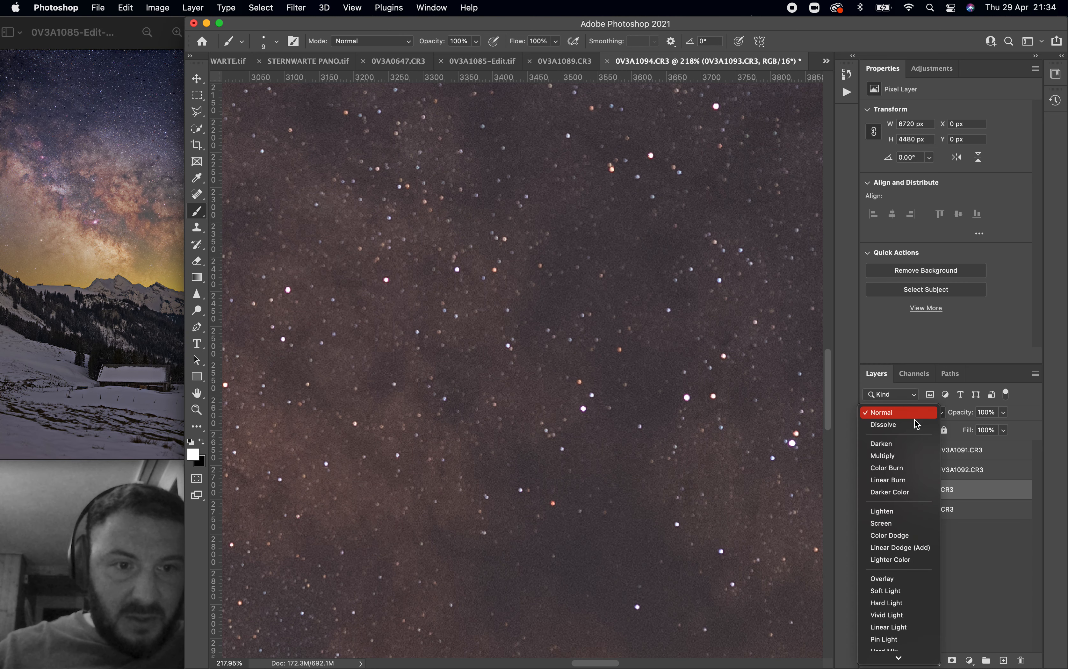
{"action": "left_click", "coordinate": [916, 414]}
{"action": "left_click", "coordinate": [902, 512]}
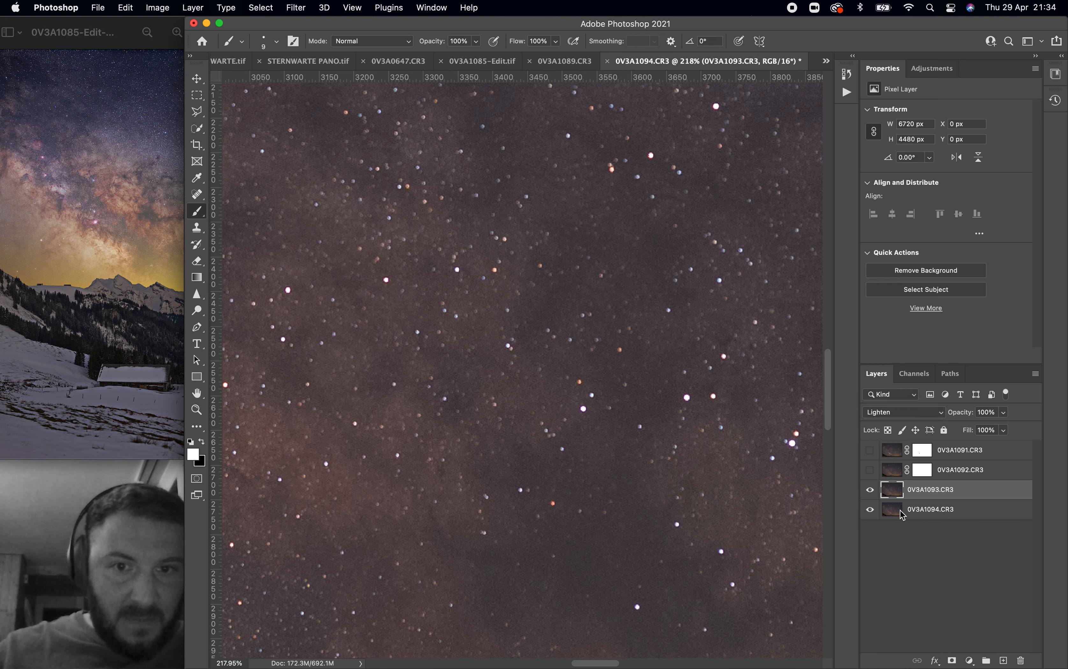
Step: Toggle the 0V3A1093.CR3 layer's visibility to compare its star positions with 0V3A1094.CR3 up close
{"action": "scroll", "coordinate": [615, 487], "scroll_direction": "up", "scroll_amount": 1}
{"action": "scroll", "coordinate": [615, 487], "scroll_direction": "up", "scroll_amount": 1}
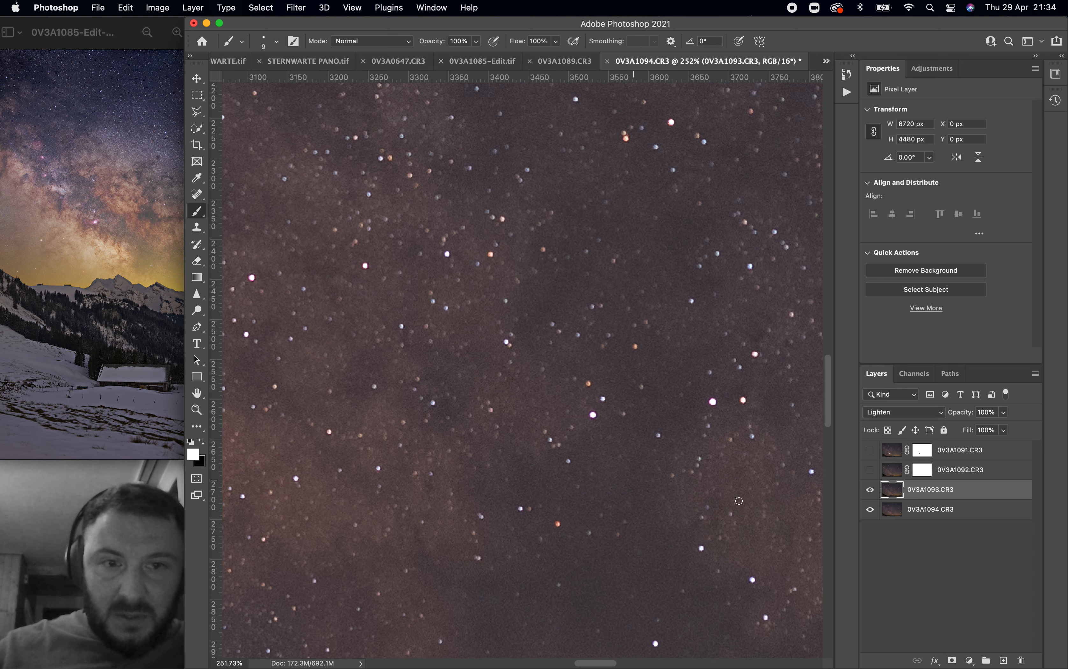
{"action": "left_click", "coordinate": [870, 492]}
{"action": "left_click", "coordinate": [870, 492]}
{"action": "left_click", "coordinate": [870, 492]}
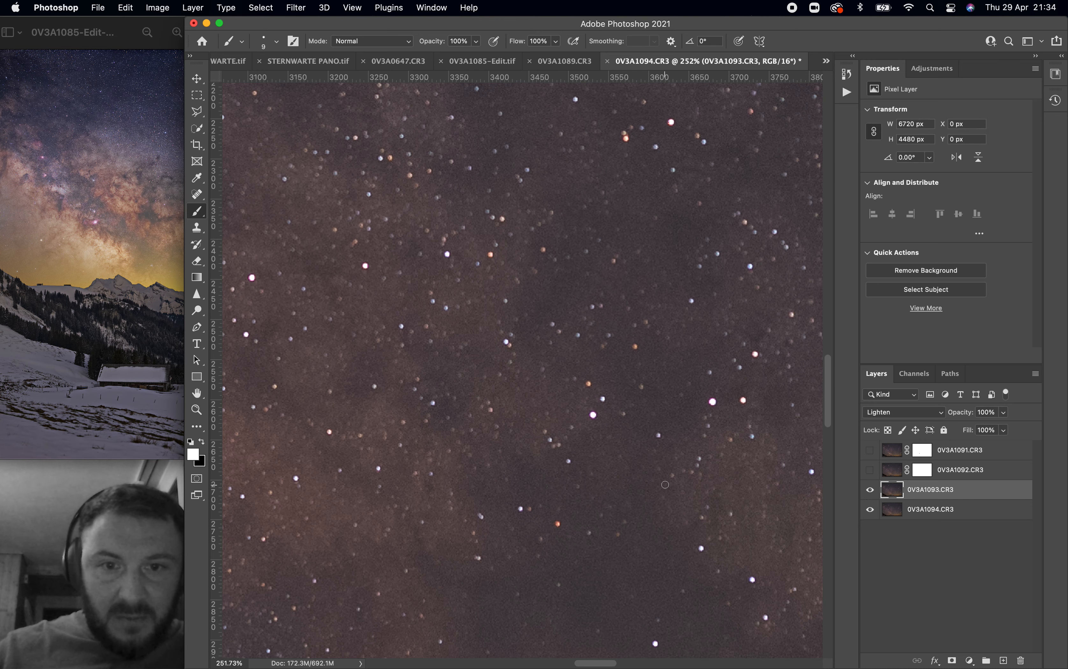
{"action": "scroll", "coordinate": [665, 485], "scroll_direction": "up", "scroll_amount": 5}
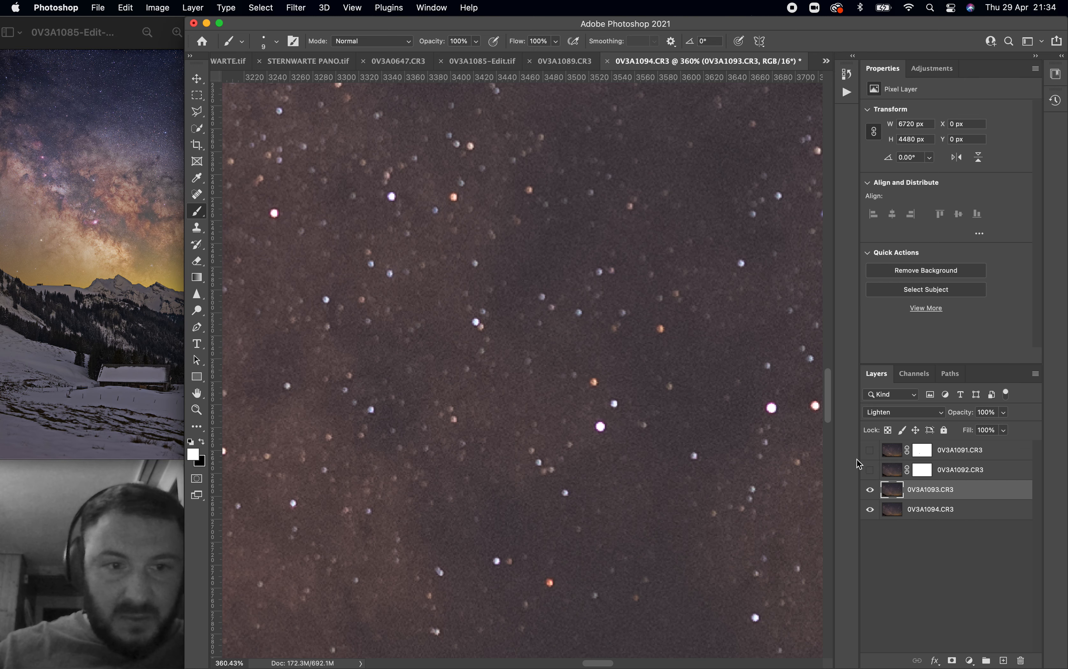
{"action": "left_click", "coordinate": [870, 491]}
{"action": "left_click", "coordinate": [871, 491]}
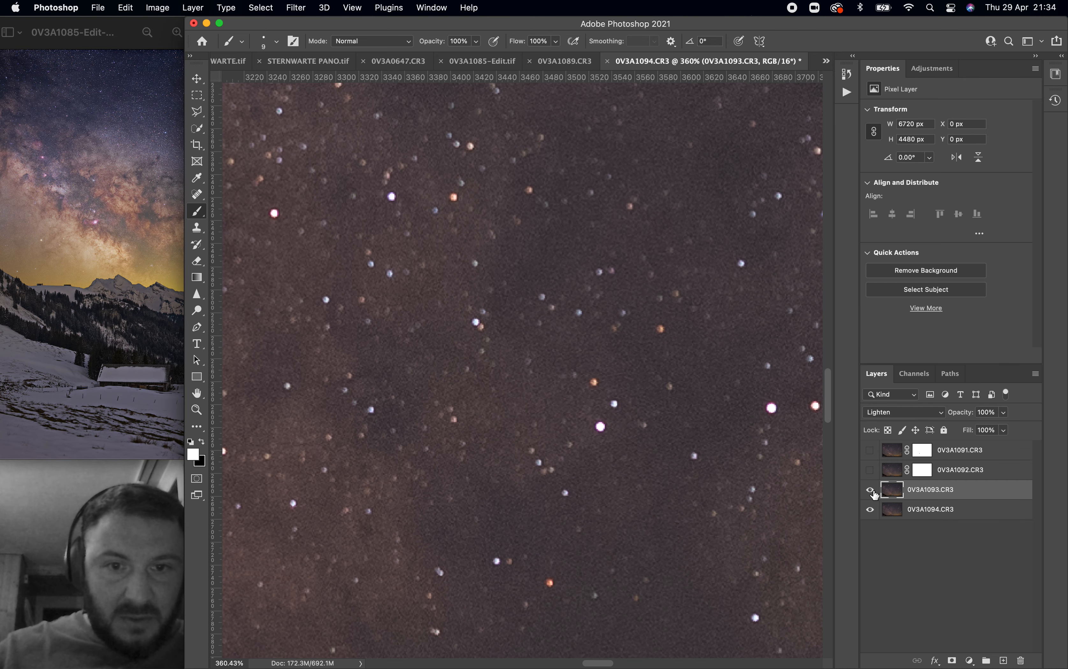
Step: Show 0V3A1092.CR3 with its blend mode set to Lighten and toggle it to compare star positions with the frames below
{"action": "left_click", "coordinate": [893, 472]}
{"action": "left_click", "coordinate": [871, 470]}
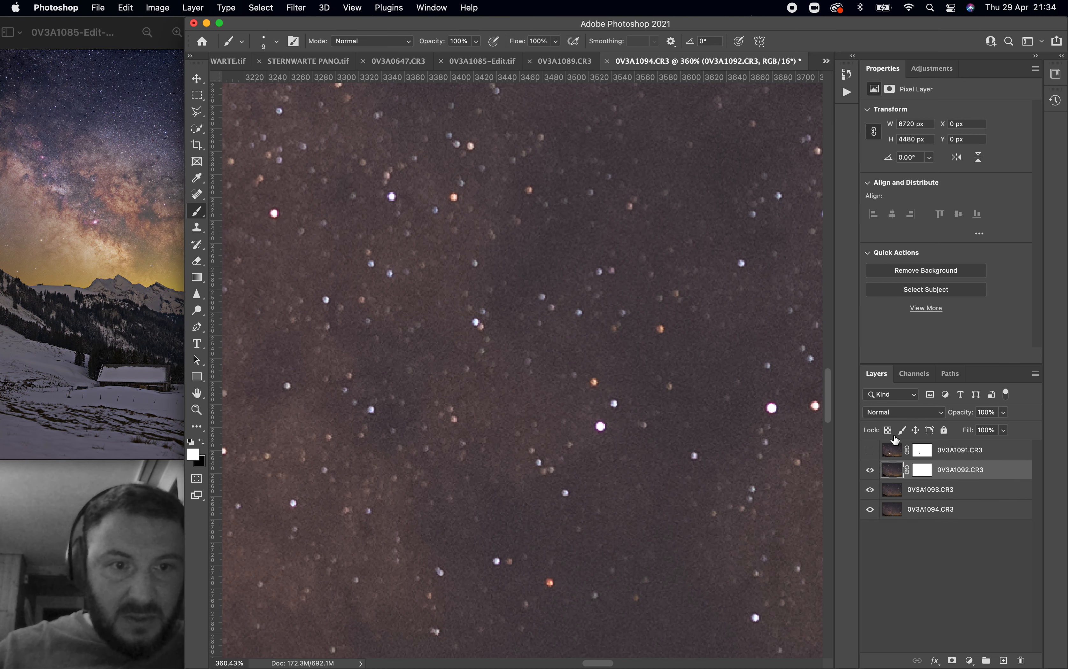
{"action": "left_click", "coordinate": [900, 413]}
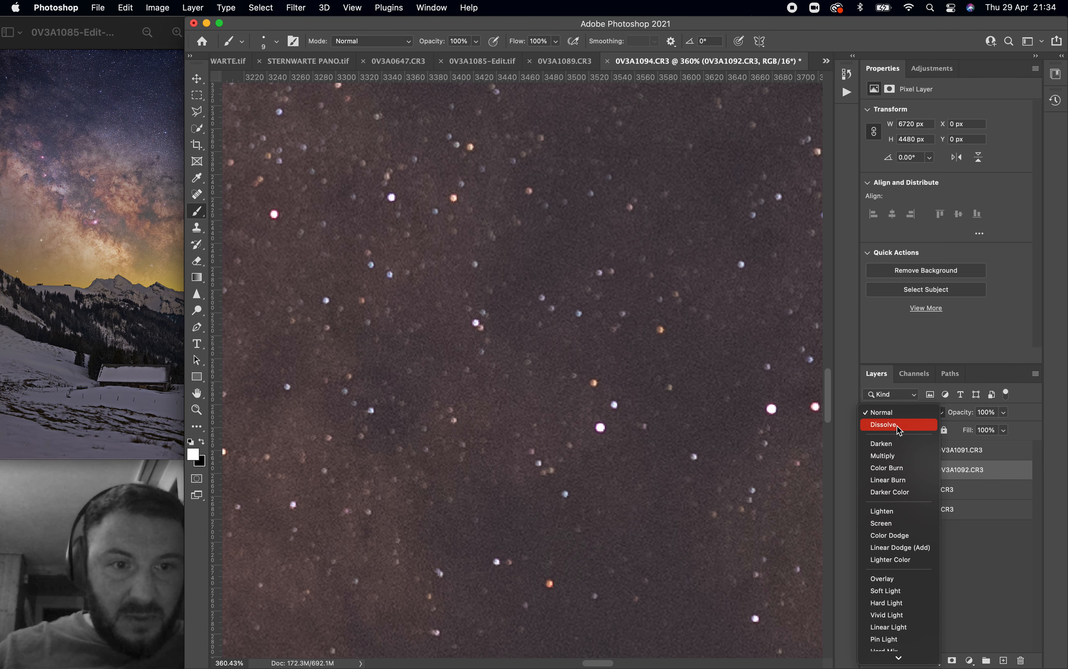
{"action": "left_click", "coordinate": [885, 511]}
{"action": "left_click", "coordinate": [870, 473]}
{"action": "left_click", "coordinate": [870, 471]}
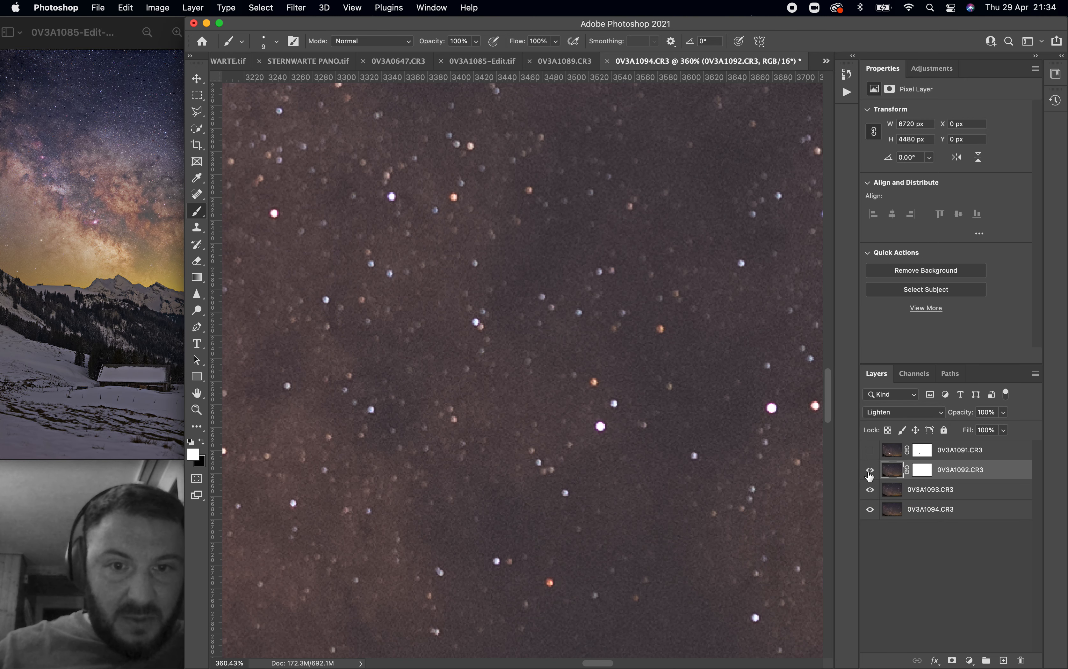
{"action": "left_click", "coordinate": [870, 471]}
{"action": "left_click", "coordinate": [870, 472]}
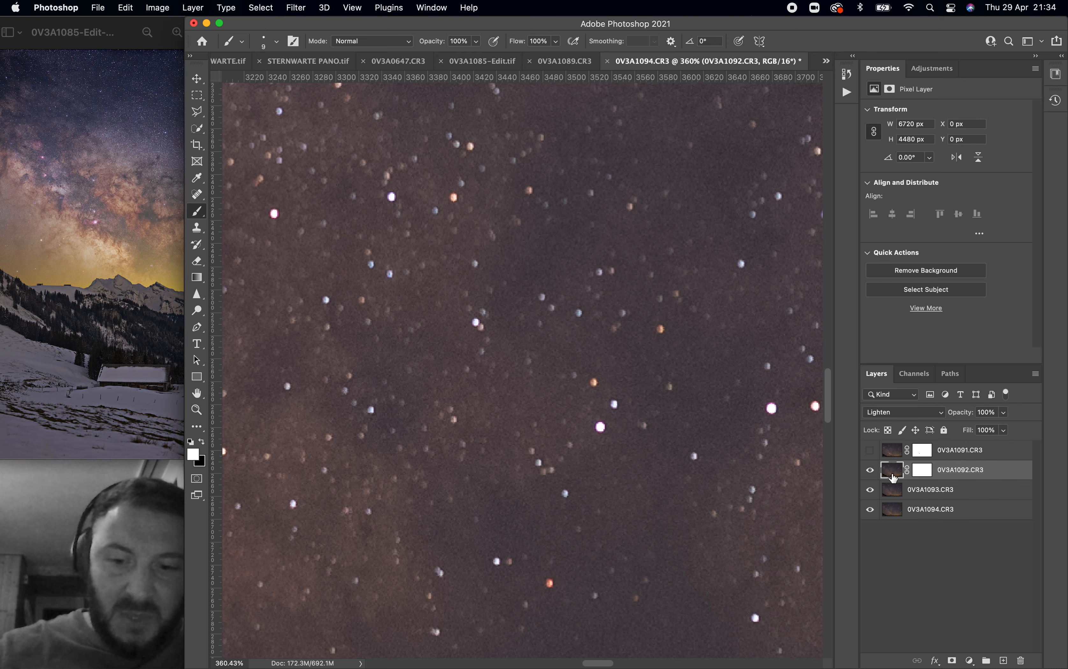
Step: Move the 0V3A1092.CR3 layer up by 1 px with Free Transform and toggle its visibility to recheck the star alignment
{"action": "key", "text": "super+t"}
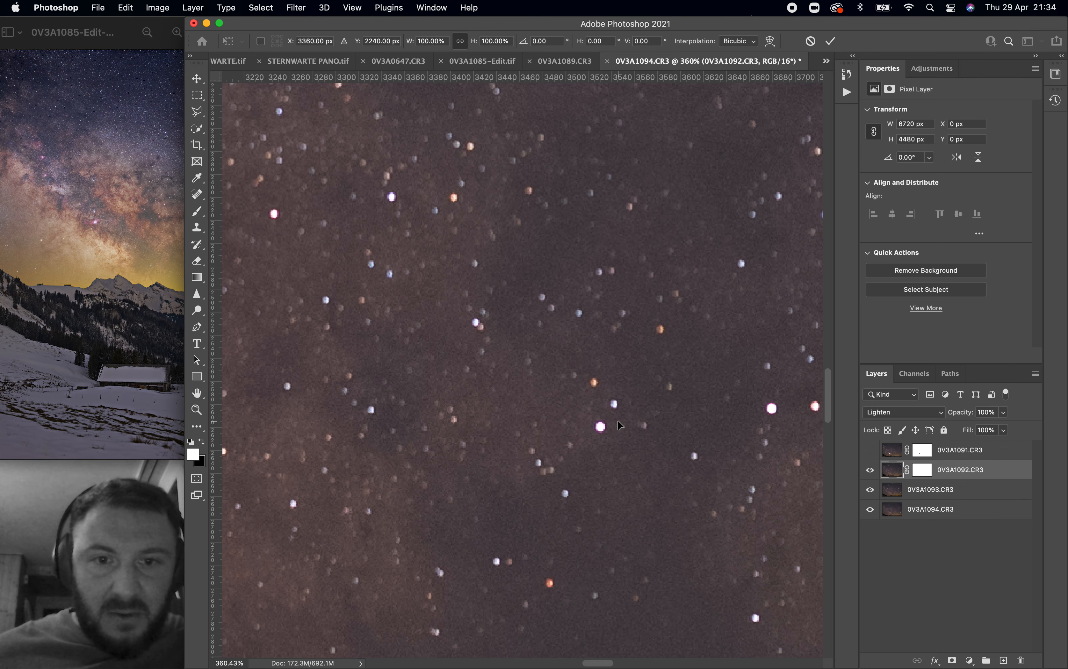
{"action": "key", "text": "Up"}
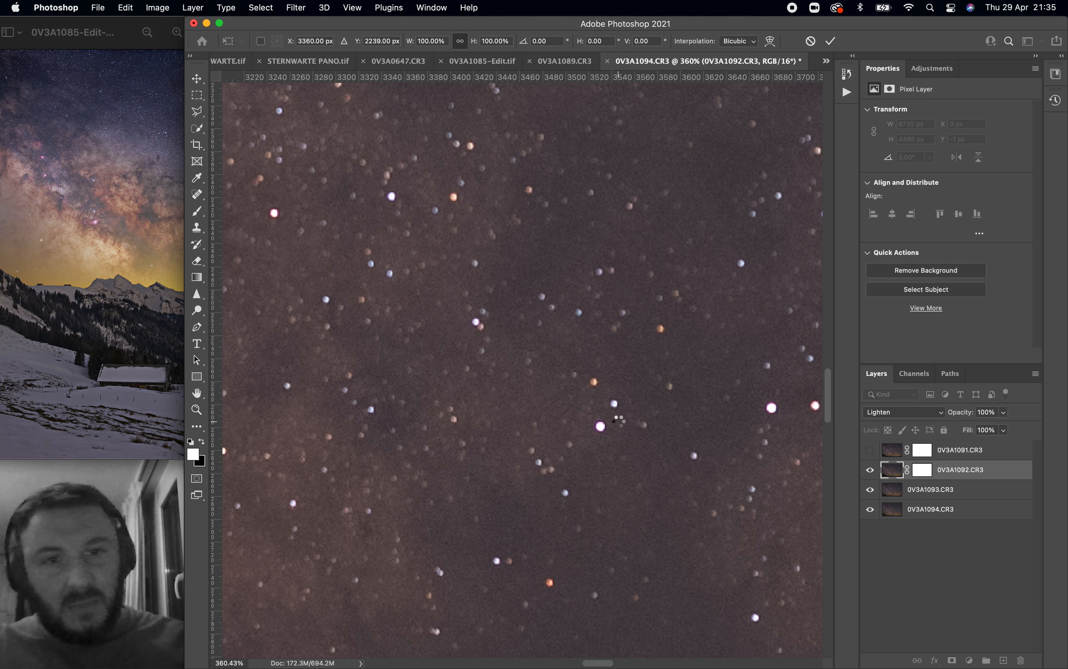
{"action": "key", "text": "Return"}
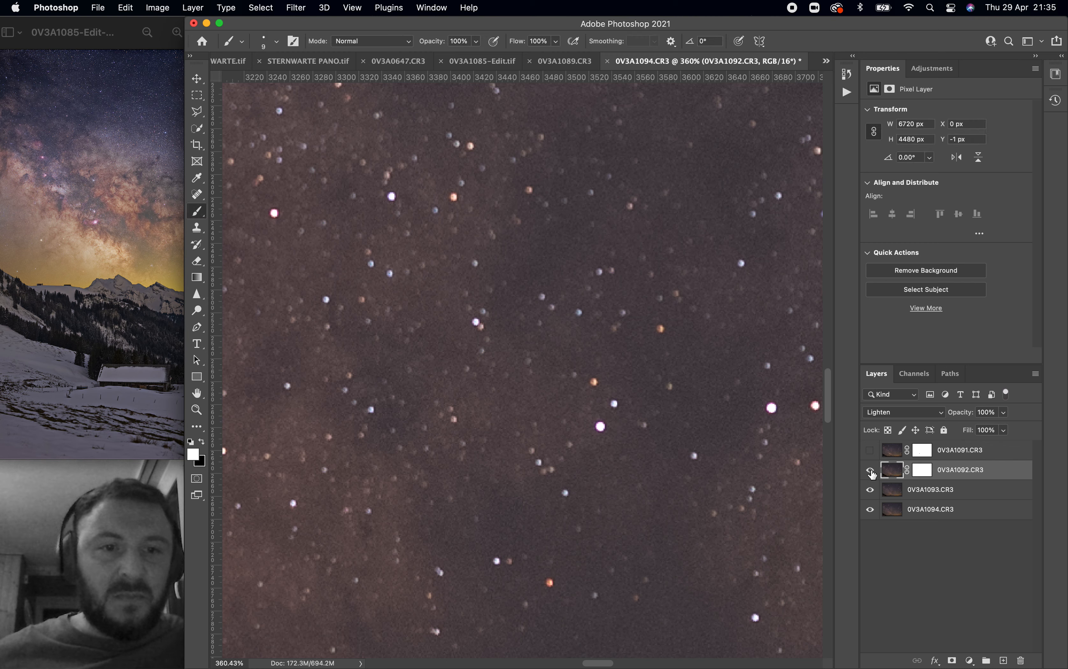
{"action": "left_click", "coordinate": [870, 470]}
{"action": "left_click", "coordinate": [870, 470]}
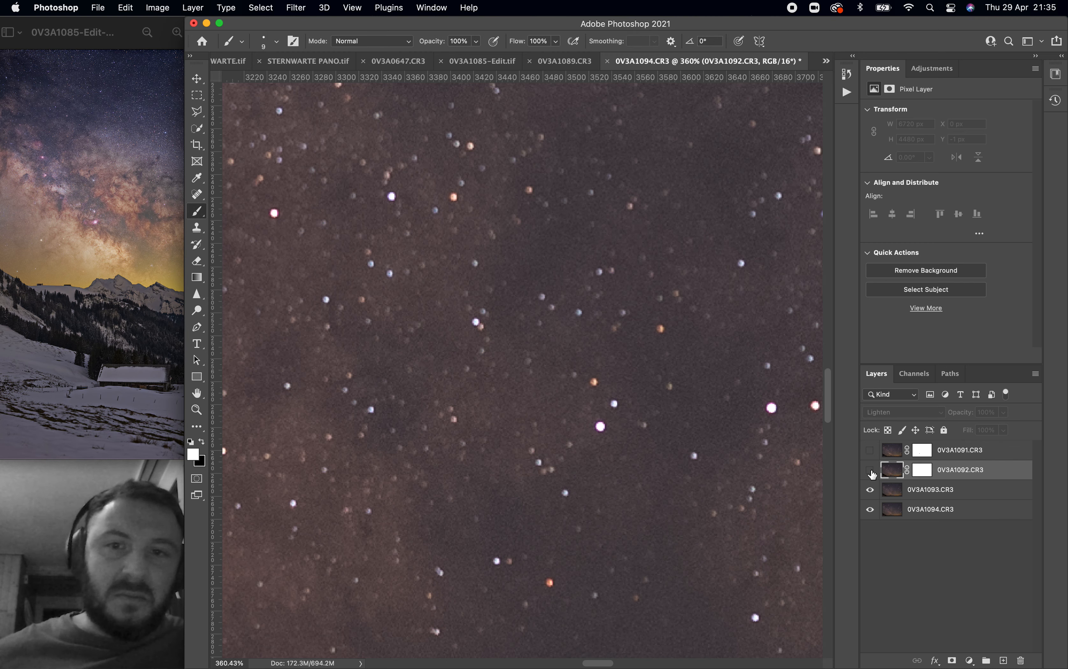
{"action": "left_click", "coordinate": [870, 470]}
{"action": "left_click", "coordinate": [870, 470]}
{"action": "left_click", "coordinate": [870, 470]}
Step: Show 0V3A1091.CR3 with its blend mode set to Lighten and toggle it to compare its stars with the frames below
{"action": "left_click", "coordinate": [870, 450]}
{"action": "left_click", "coordinate": [883, 452]}
{"action": "left_click", "coordinate": [903, 413]}
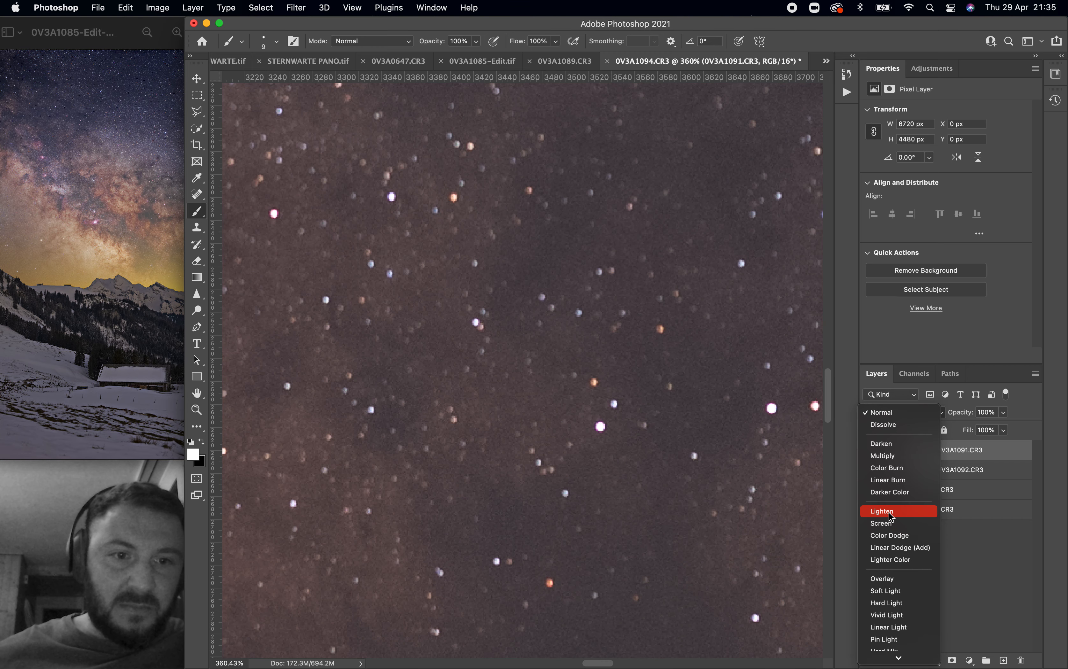
{"action": "left_click", "coordinate": [883, 513]}
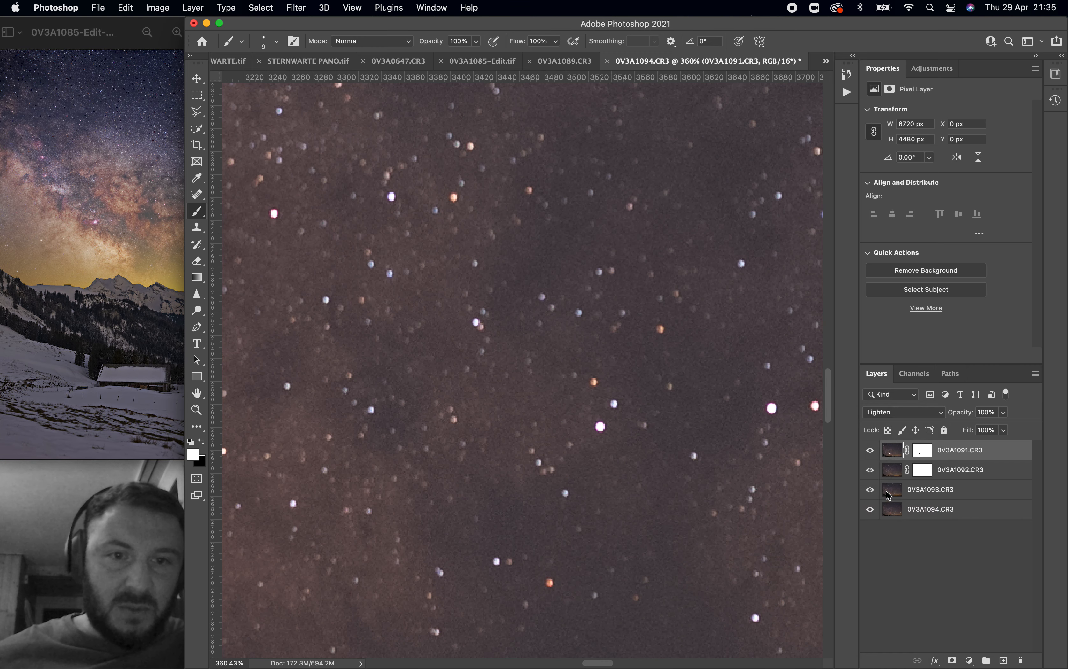
{"action": "left_click", "coordinate": [871, 450]}
{"action": "left_click", "coordinate": [872, 451]}
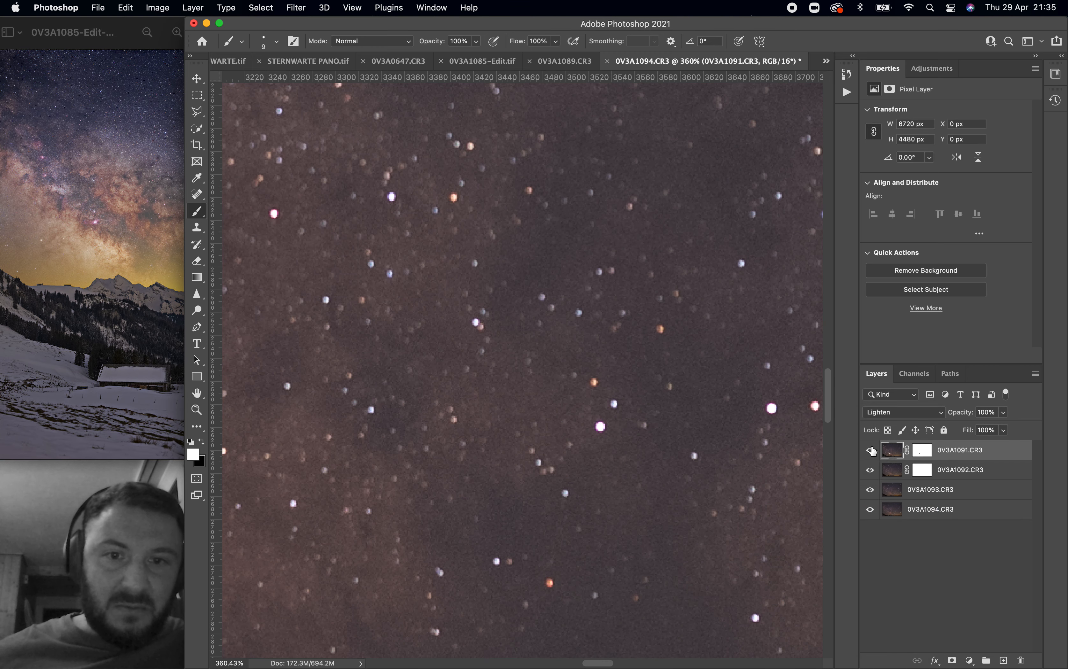
{"action": "left_click", "coordinate": [870, 452]}
{"action": "left_click", "coordinate": [869, 453]}
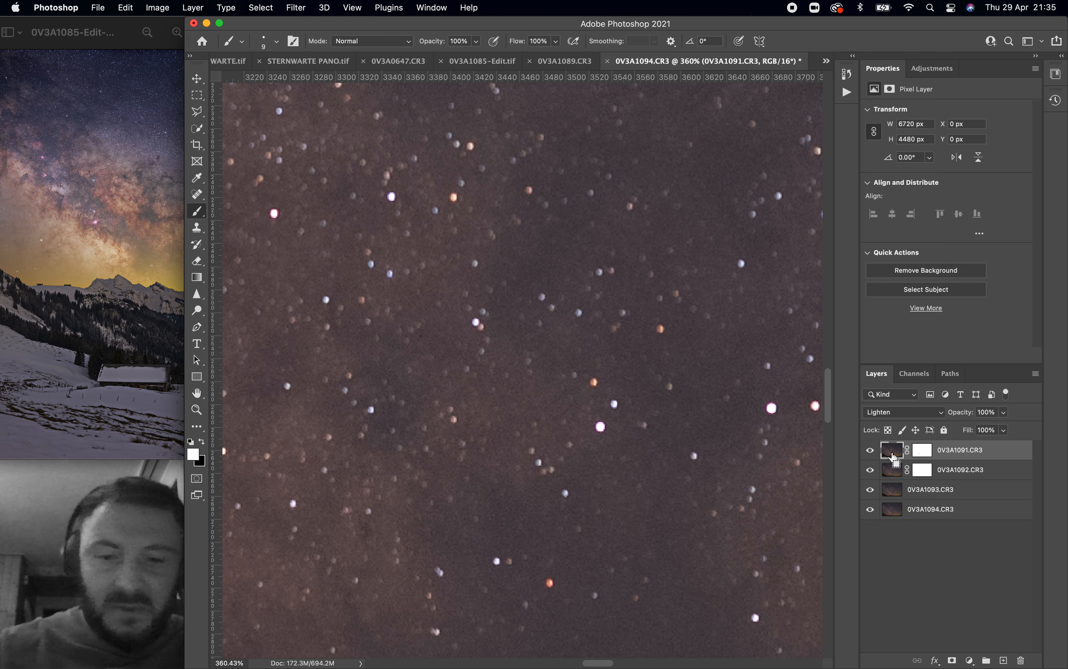
Step: Move the 0V3A1091.CR3 layer up by 1 px with Free Transform and toggle its visibility to recheck the star alignment
{"action": "key", "text": "super+t"}
{"action": "key", "text": "Up"}
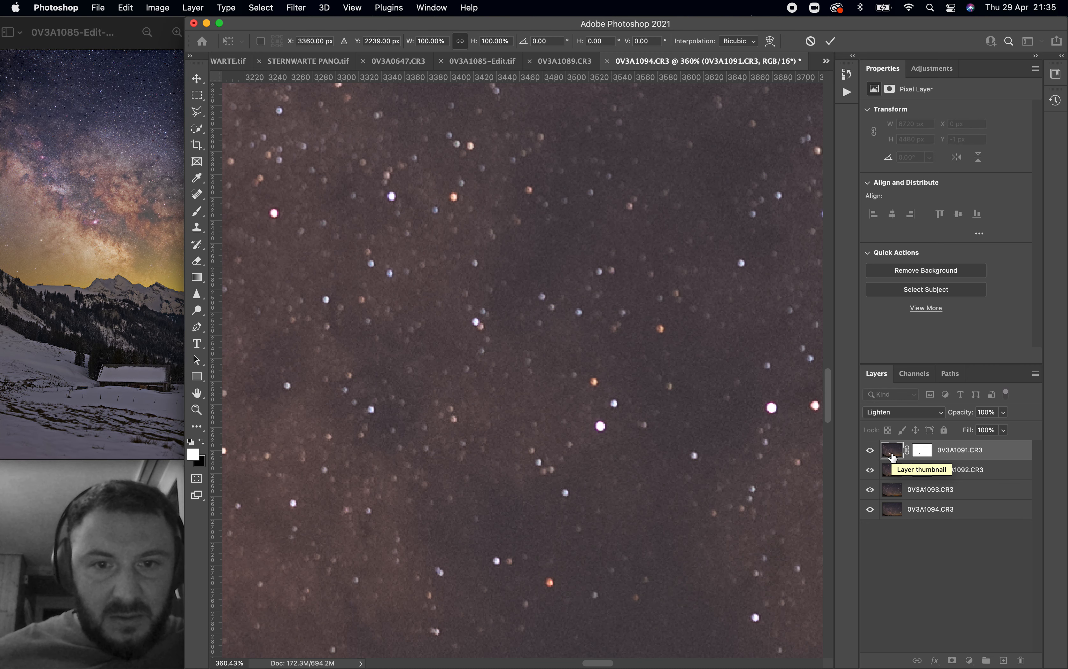
{"action": "key", "text": "Up"}
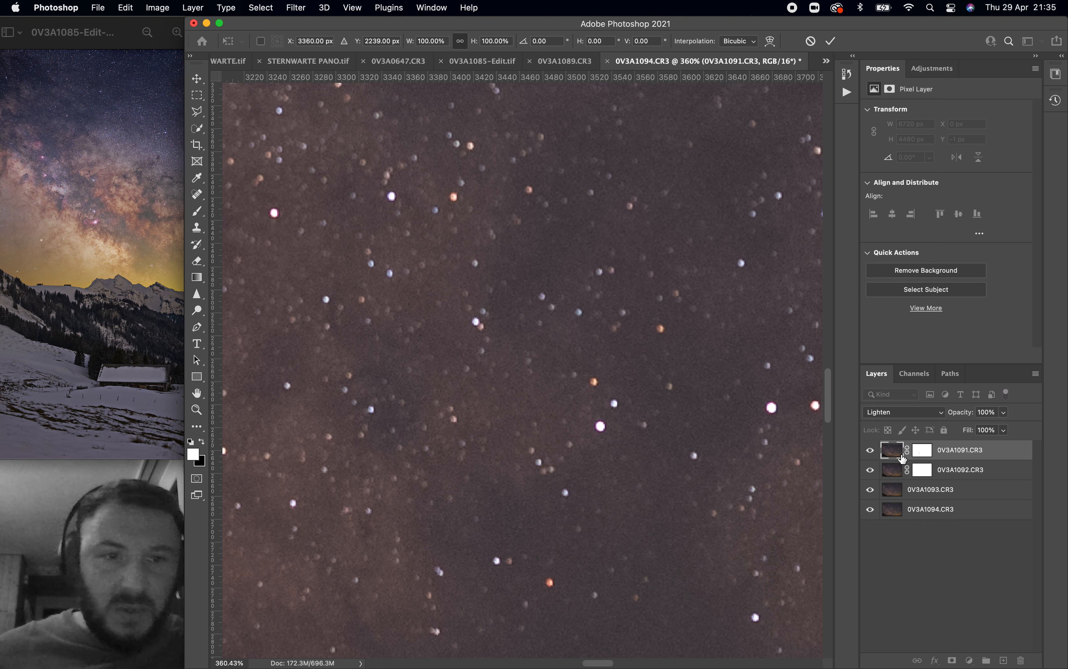
{"action": "key", "text": "Return"}
{"action": "left_click", "coordinate": [875, 454]}
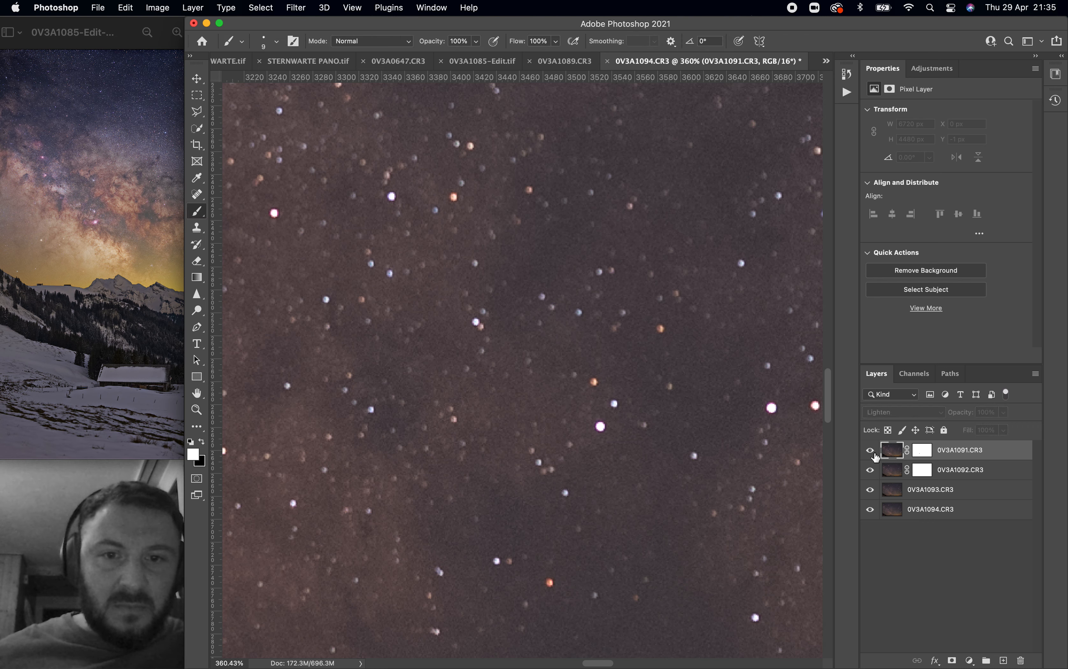
{"action": "left_click", "coordinate": [875, 454]}
{"action": "left_click", "coordinate": [875, 454]}
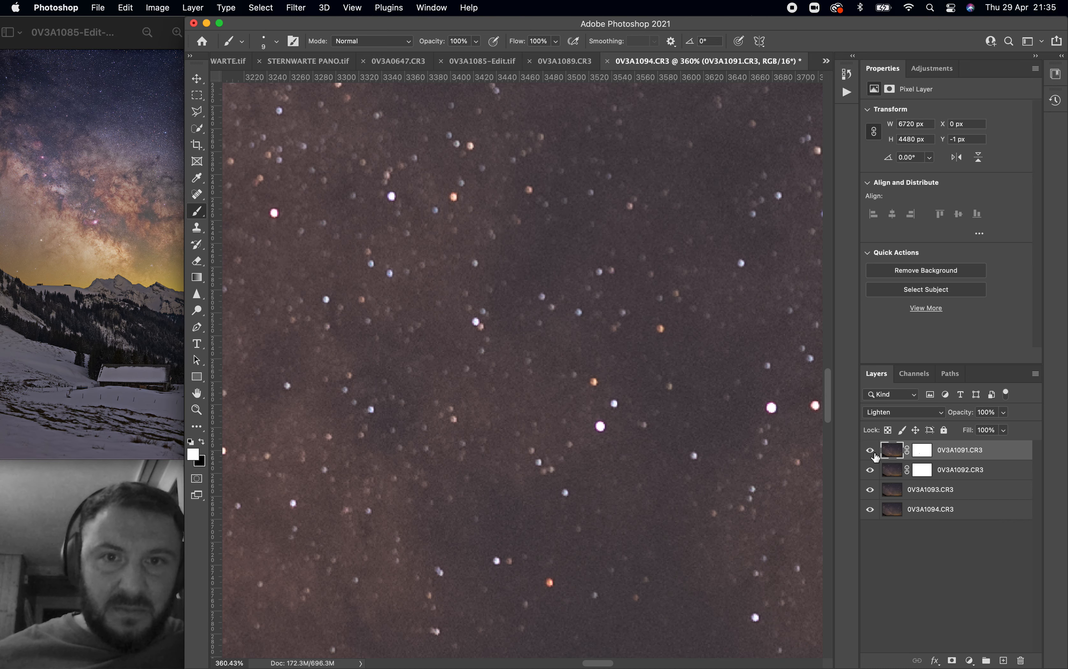
Step: Select all four sky layers from 0V3A1091.CR3 to 0V3A1094.CR3 and convert them to one Smart Object
{"action": "scroll", "coordinate": [684, 460], "scroll_direction": "down", "scroll_amount": 15}
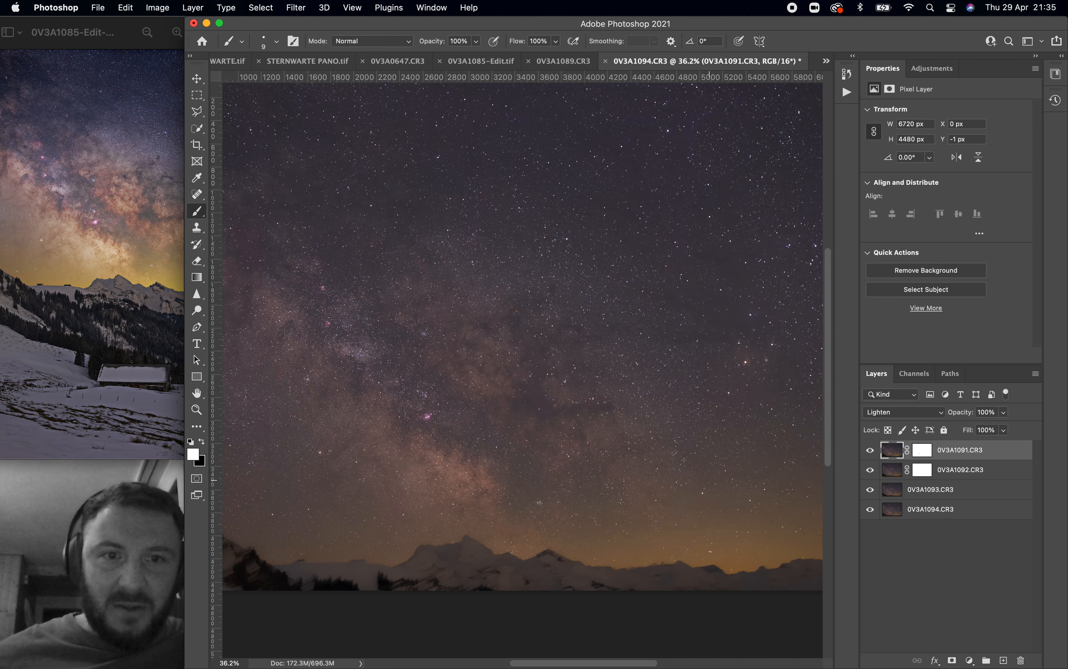
{"action": "scroll", "coordinate": [684, 460], "scroll_direction": "down", "scroll_amount": 5}
{"action": "scroll", "coordinate": [684, 460], "scroll_direction": "up", "scroll_amount": 3}
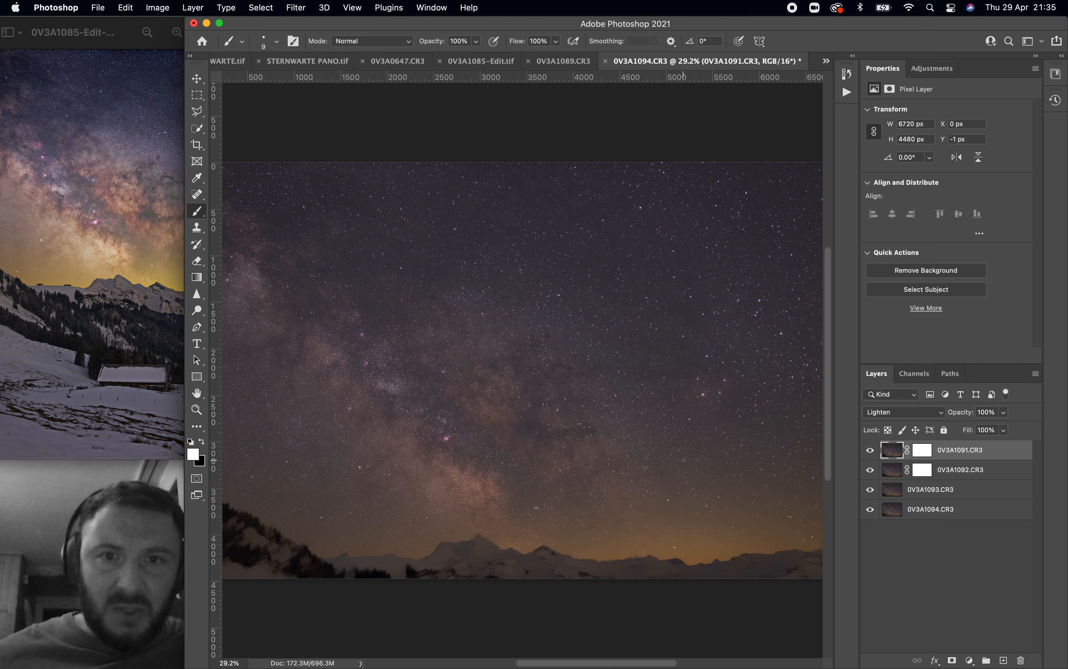
{"action": "left_click", "coordinate": [976, 513], "text": "shift"}
{"action": "right_click", "coordinate": [977, 514]}
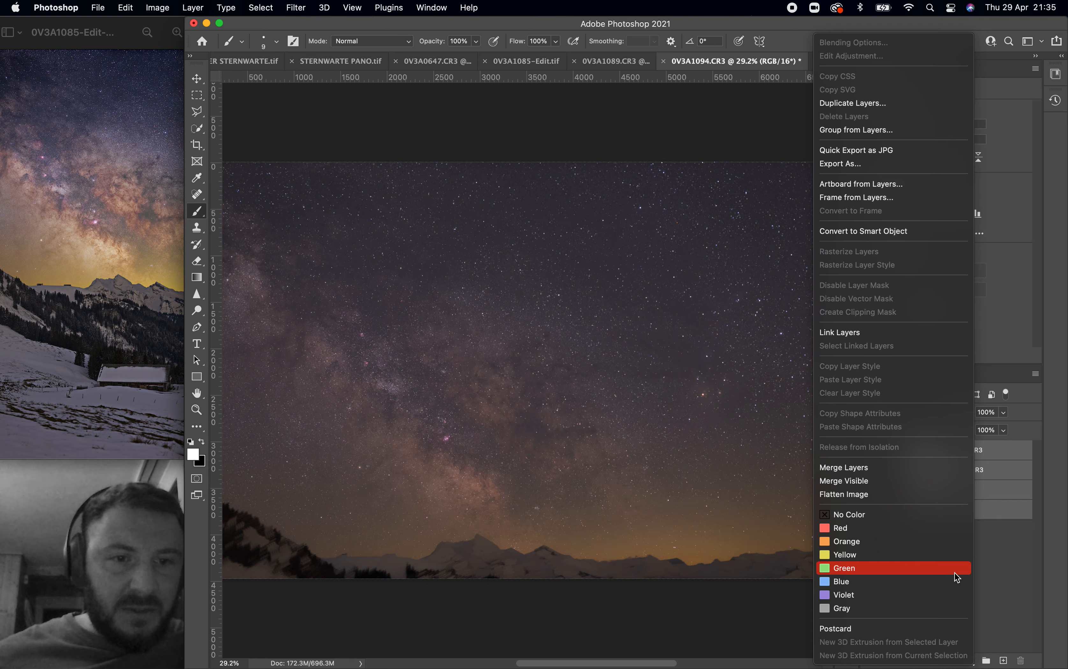
{"action": "left_click", "coordinate": [899, 234]}
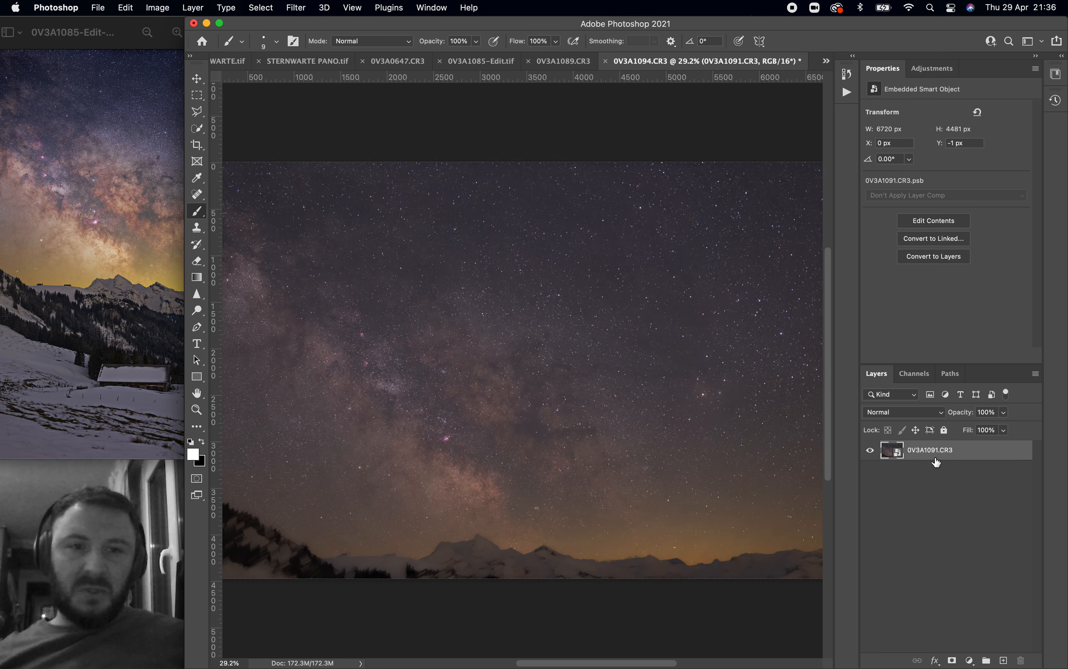
Step: Apply the Mean stack mode to the 0V3A1091.CR3 Smart Object
{"action": "left_click", "coordinate": [196, 5]}
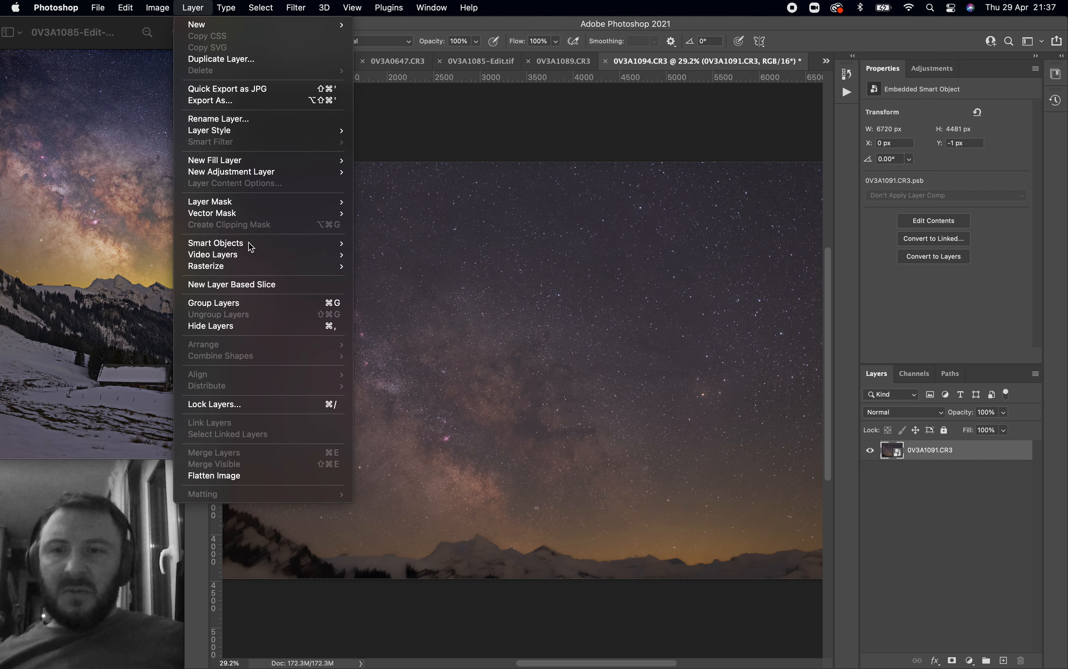
{"action": "mouse_move", "coordinate": [327, 250]}
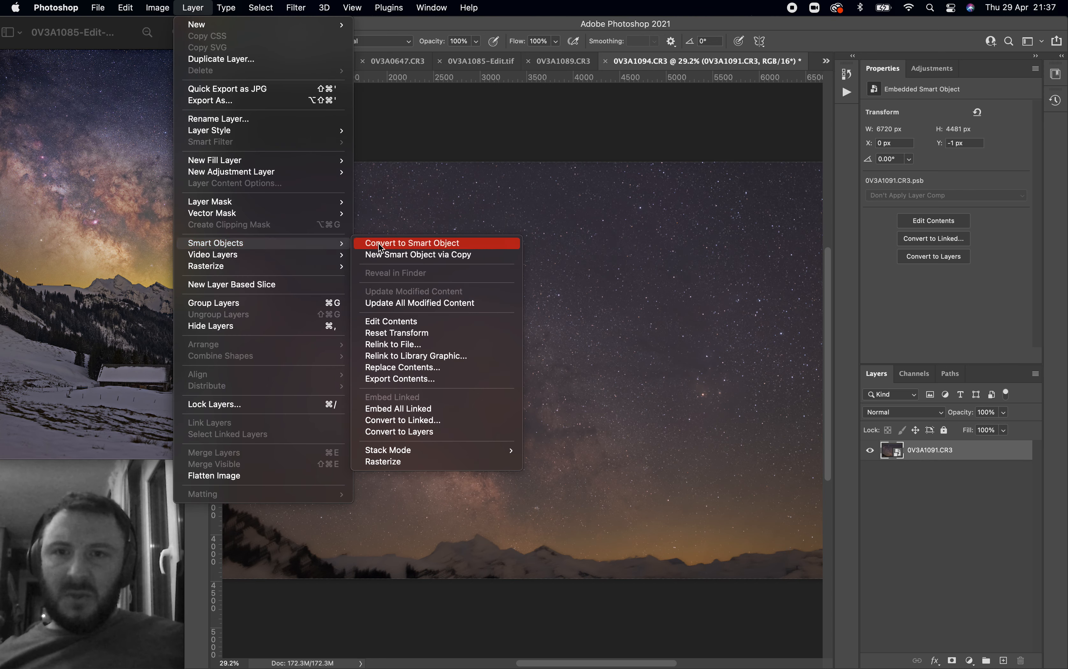
{"action": "mouse_move", "coordinate": [449, 453]}
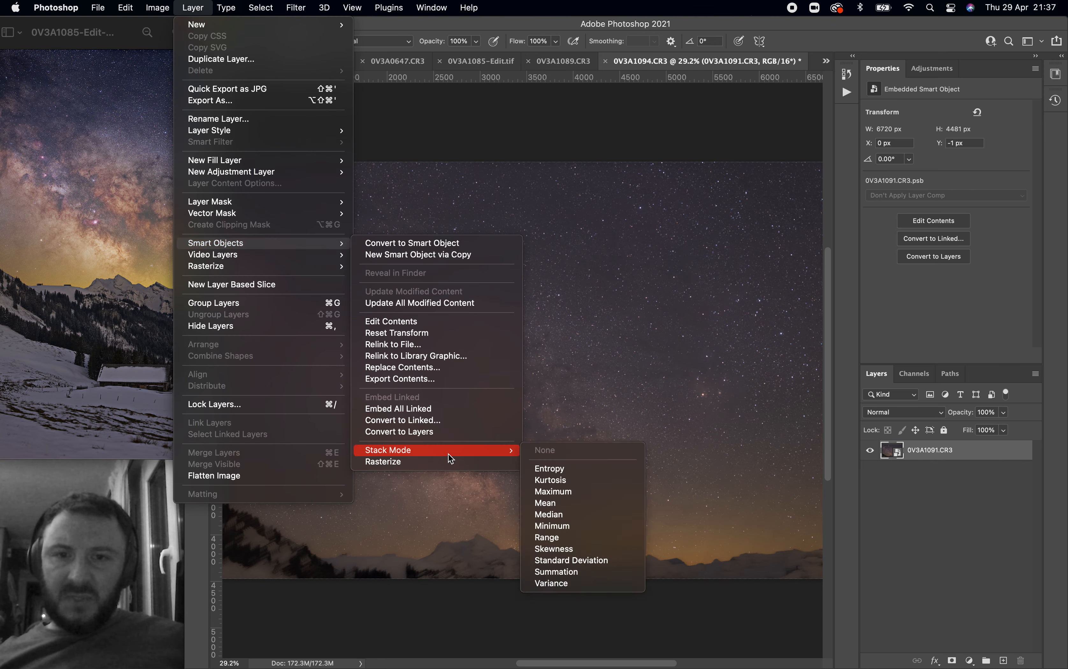
{"action": "left_click", "coordinate": [568, 503]}
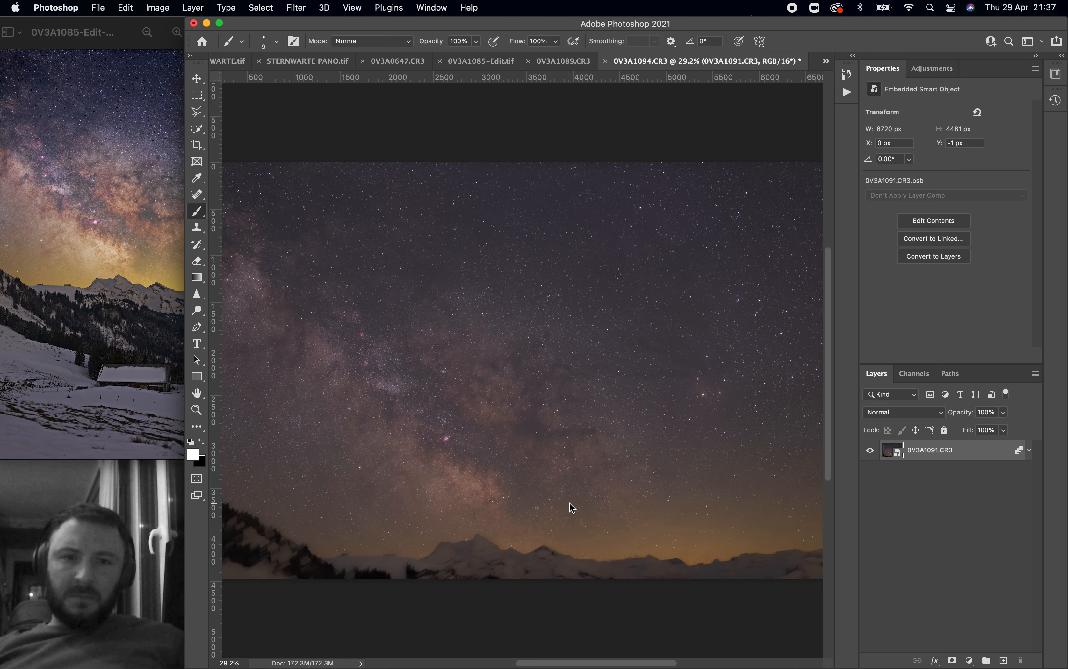
Step: Inspect the stacked star field up close and undo the Mean stack mode
{"action": "scroll", "coordinate": [572, 508], "scroll_direction": "up", "scroll_amount": 5}
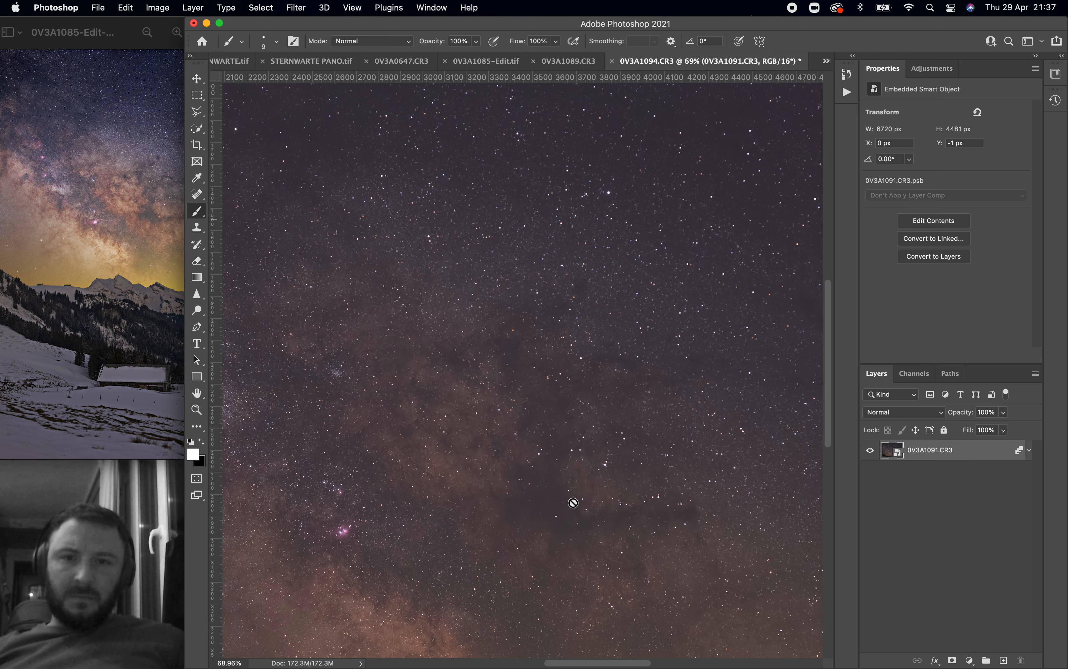
{"action": "scroll", "coordinate": [572, 503], "scroll_direction": "up", "scroll_amount": 6}
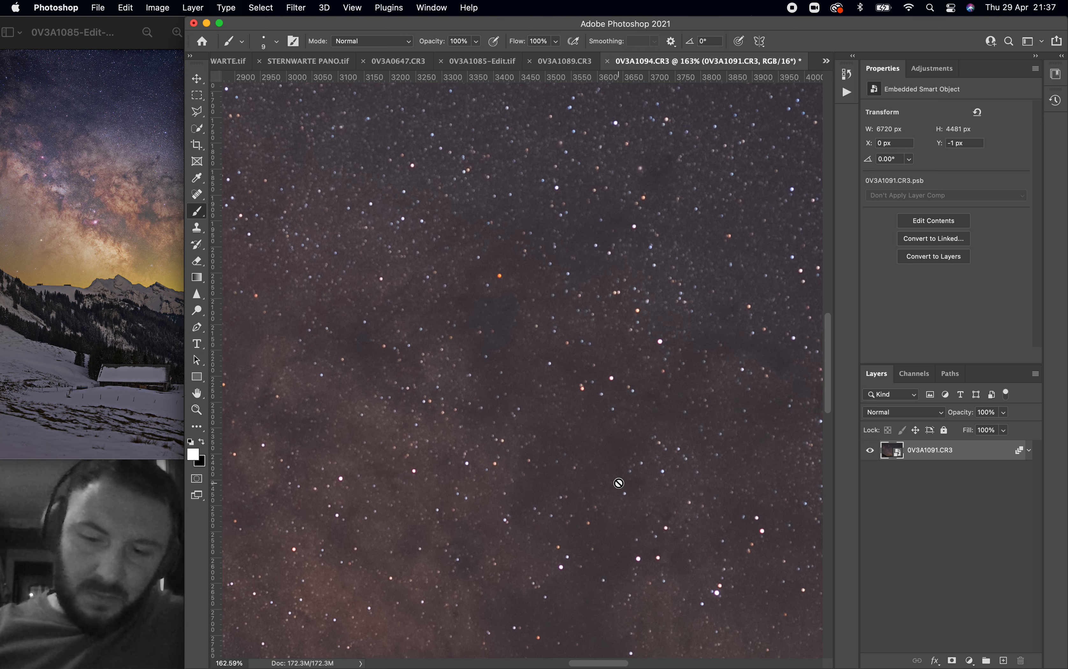
{"action": "key", "text": "super+z"}
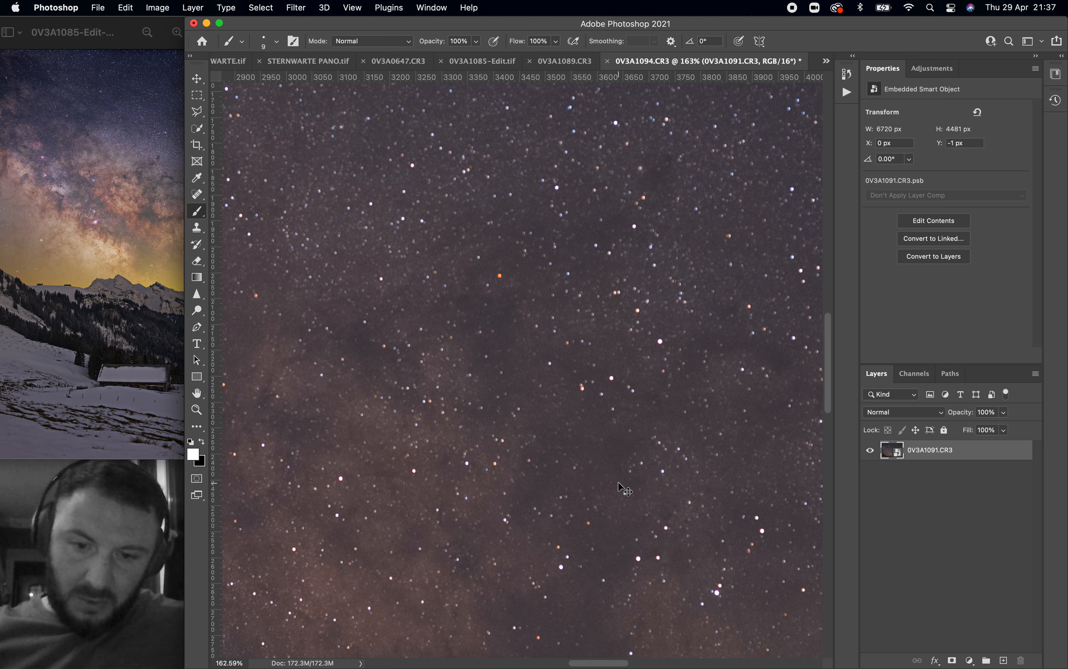
Step: Compare the star noise with and without the smart object's stack mode, leaving the stack mode reapplied
{"action": "key", "text": "super+shift+z"}
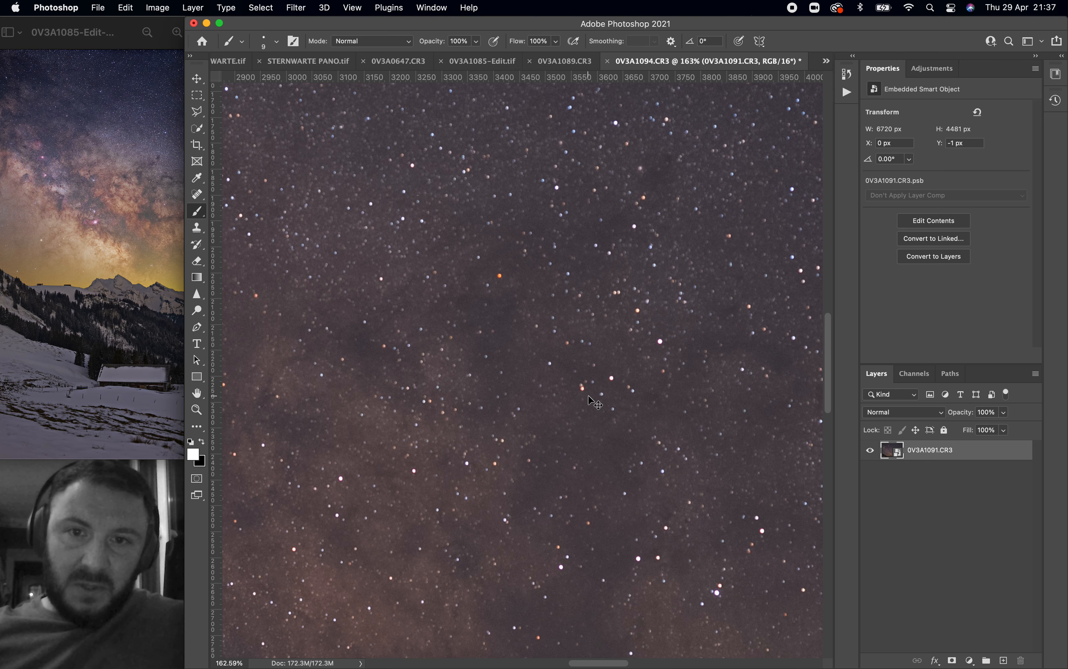
{"action": "scroll", "coordinate": [595, 403], "scroll_direction": "up", "scroll_amount": 5}
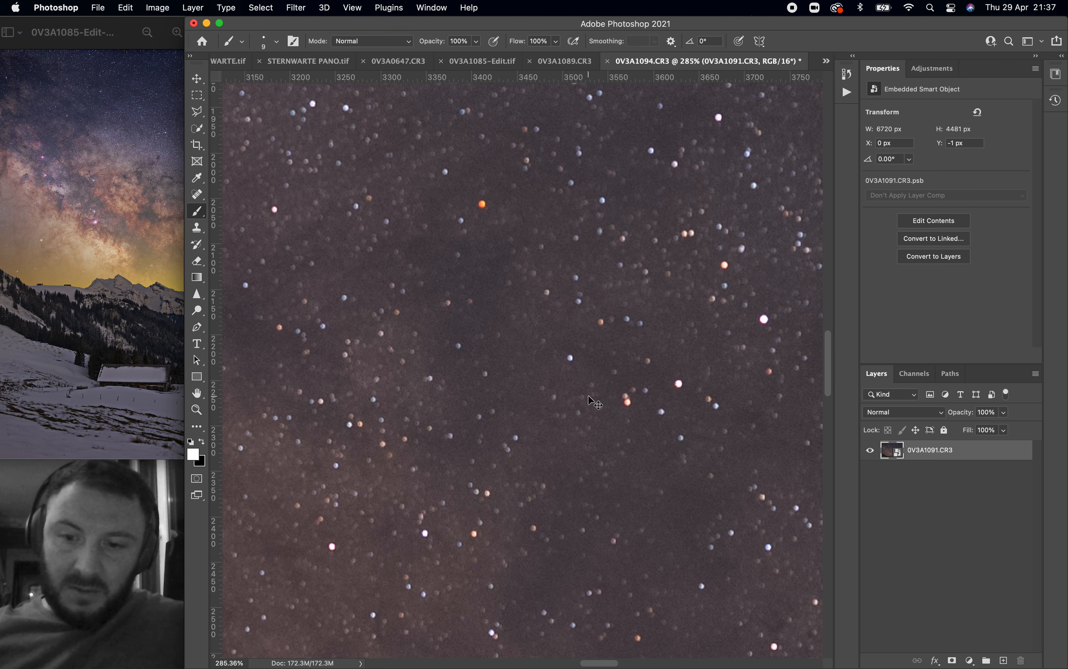
{"action": "key", "text": "super+shift+z"}
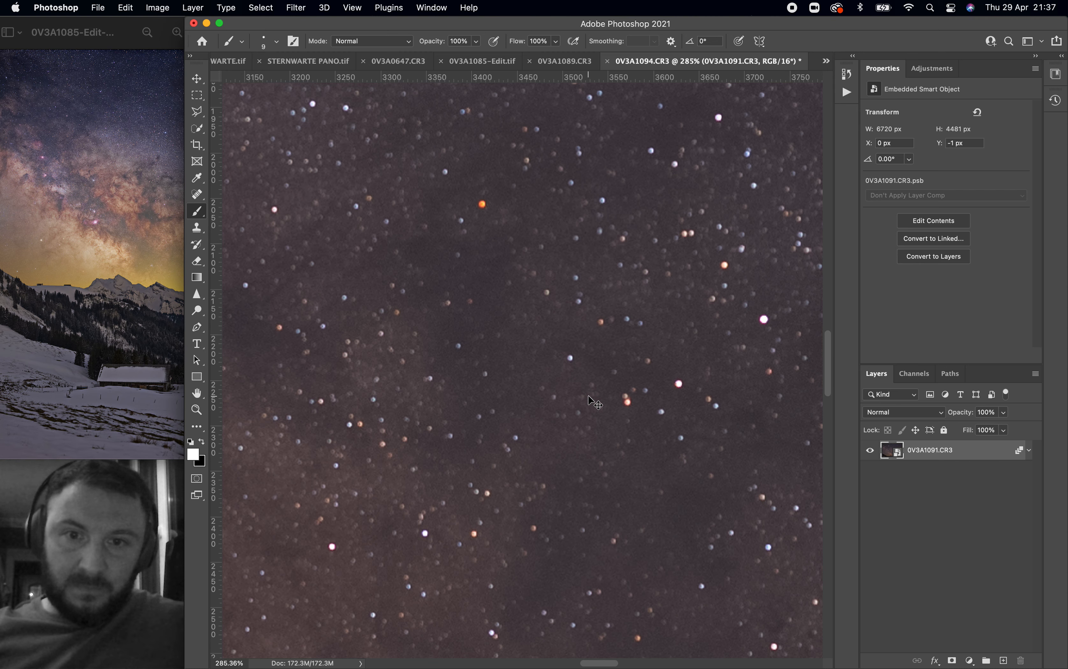
{"action": "key", "text": "super+z"}
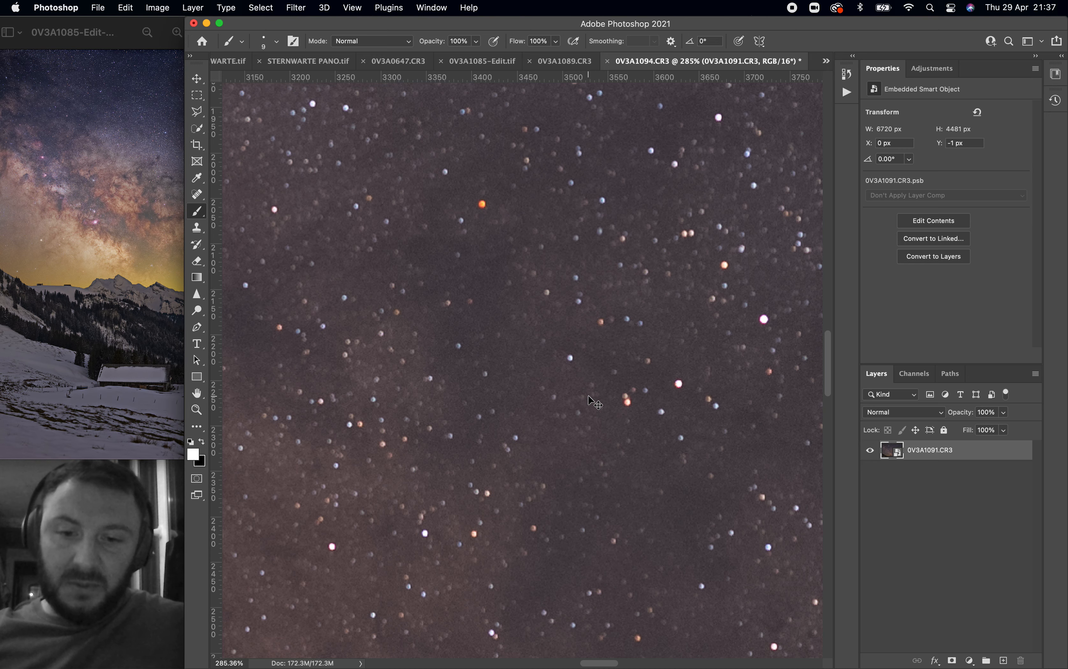
{"action": "key", "text": "super+shift+z"}
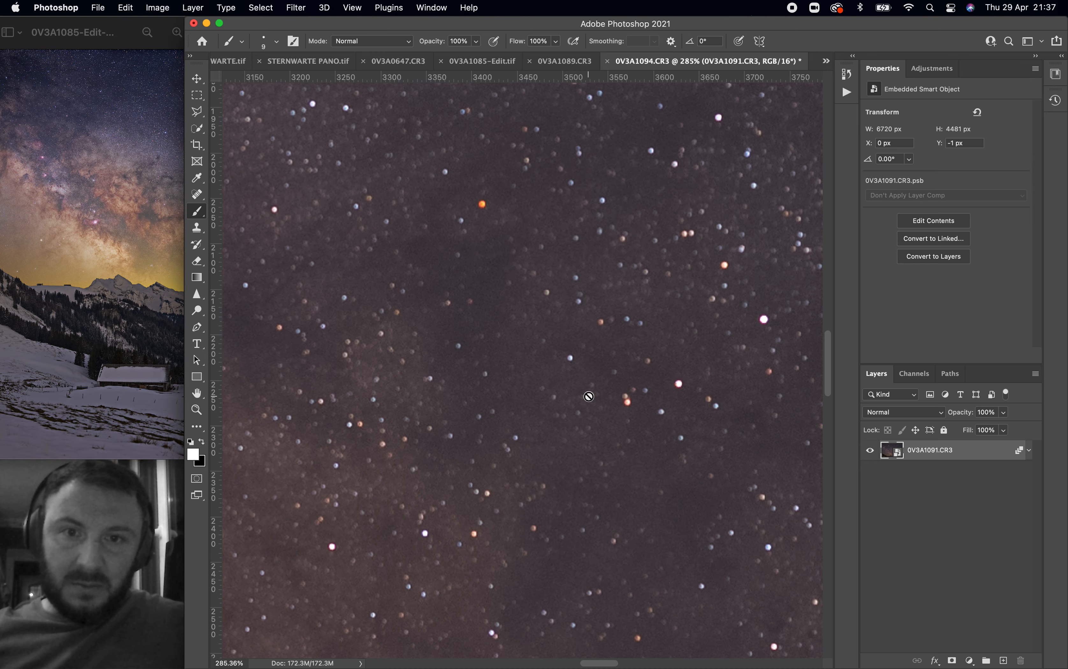
Step: Rasterize the 0V3A1091.CR3 smart object into a pixel layer and duplicate that layer
{"action": "scroll", "coordinate": [589, 397], "scroll_direction": "down", "scroll_amount": 6}
{"action": "scroll", "coordinate": [589, 396], "scroll_direction": "down", "scroll_amount": 4}
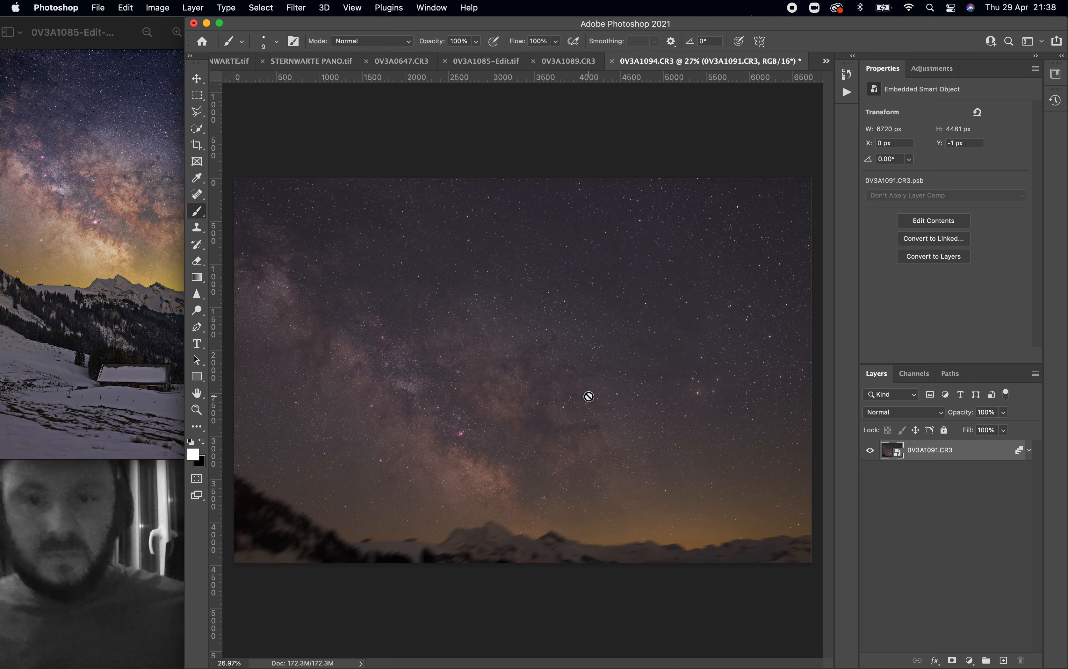
{"action": "right_click", "coordinate": [932, 452]}
{"action": "mouse_move", "coordinate": [895, 660]}
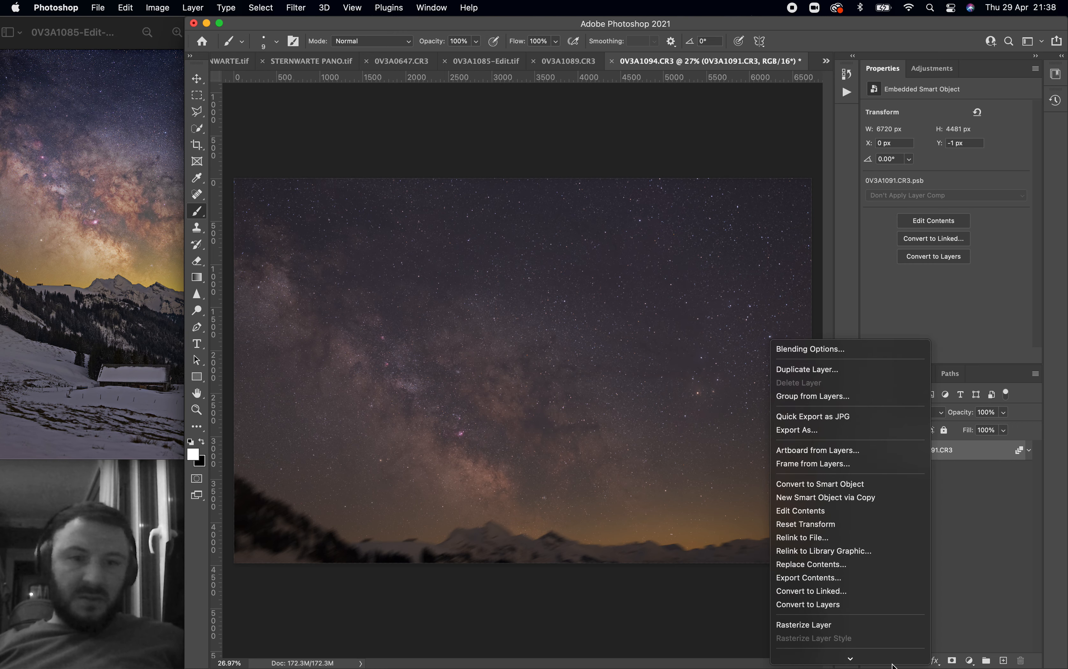
{"action": "left_click", "coordinate": [857, 588]}
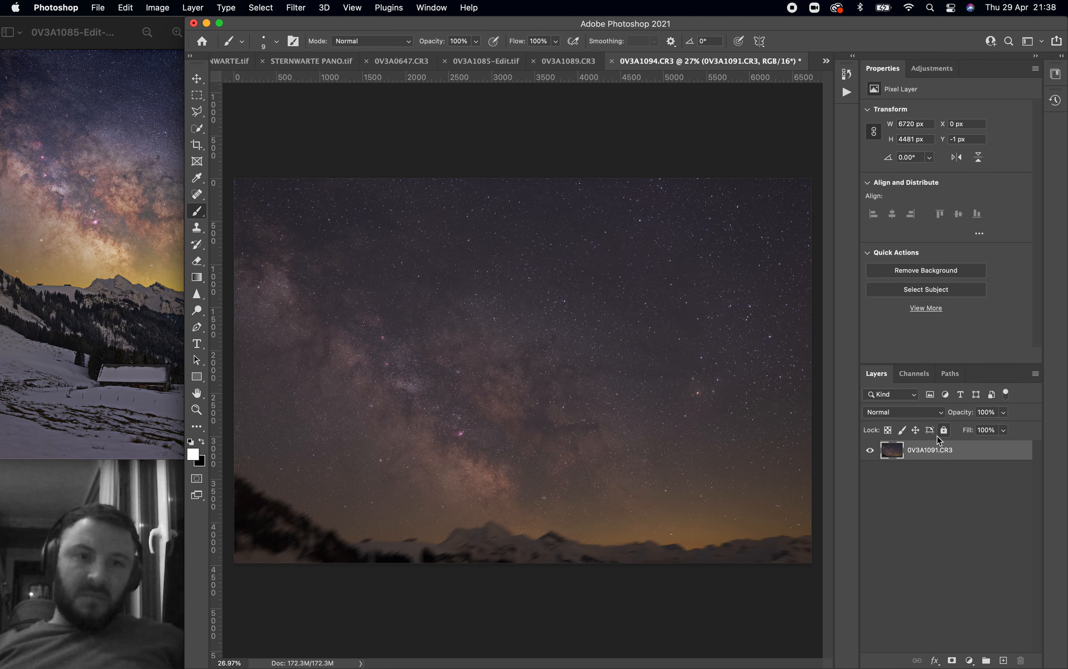
{"action": "left_click_drag", "start_coordinate": [951, 456], "coordinate": [1004, 661]}
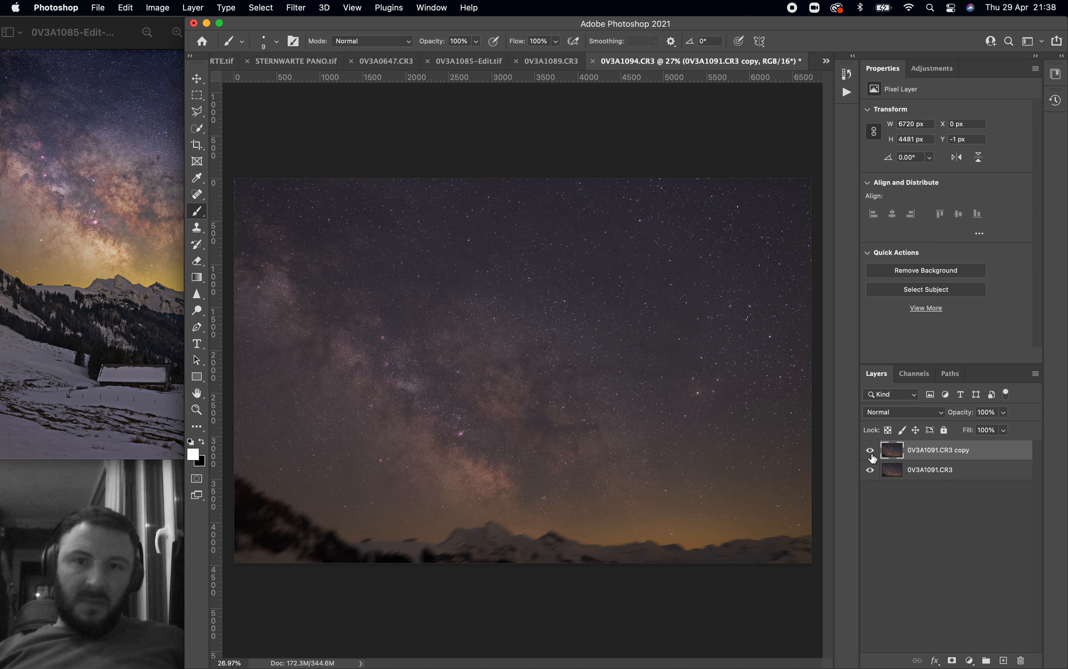
Step: Examine the stars and Milky Way across the sky at several magnifications, from the upper sky to the horizon
{"action": "scroll", "coordinate": [660, 422], "scroll_direction": "up", "scroll_amount": 6}
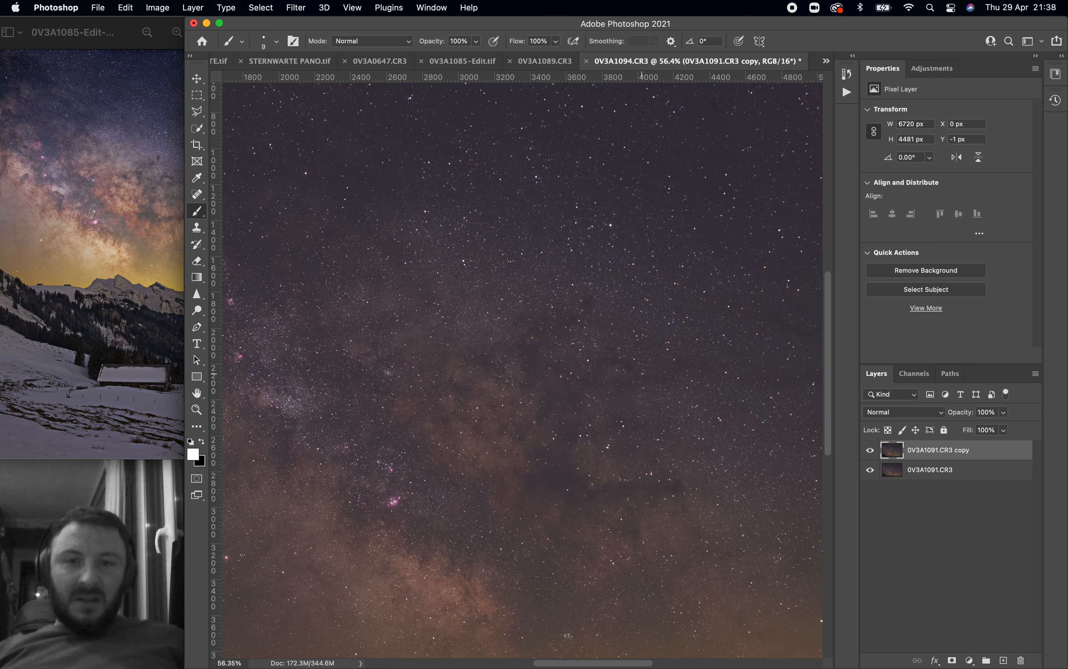
{"action": "scroll", "coordinate": [581, 408], "scroll_direction": "up", "scroll_amount": 10}
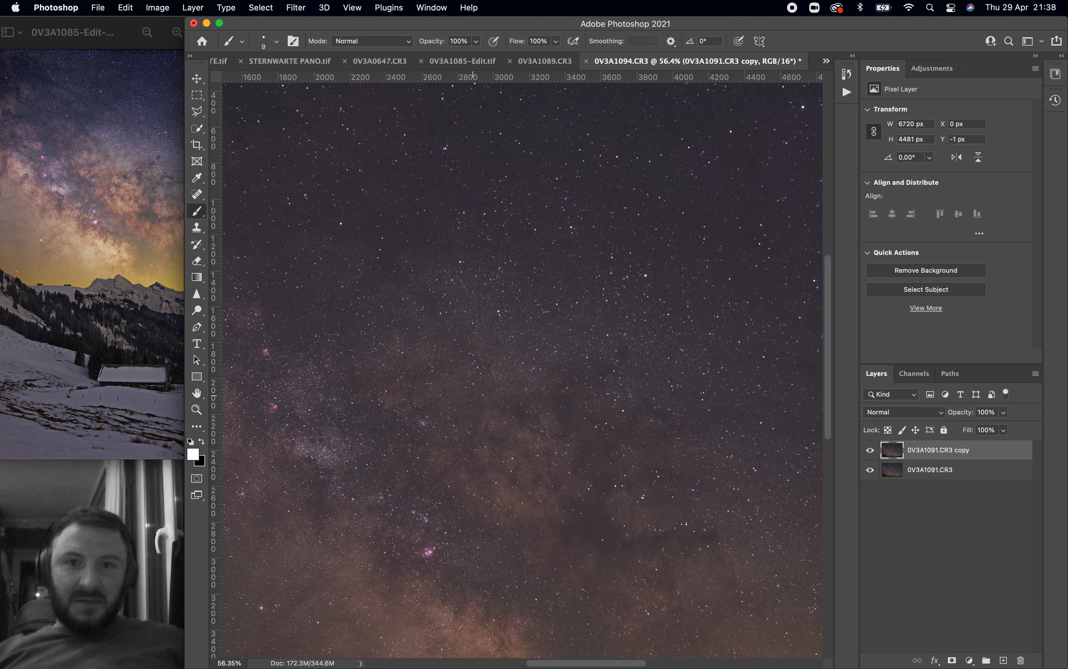
{"action": "scroll", "coordinate": [473, 384], "scroll_direction": "down", "scroll_amount": 10}
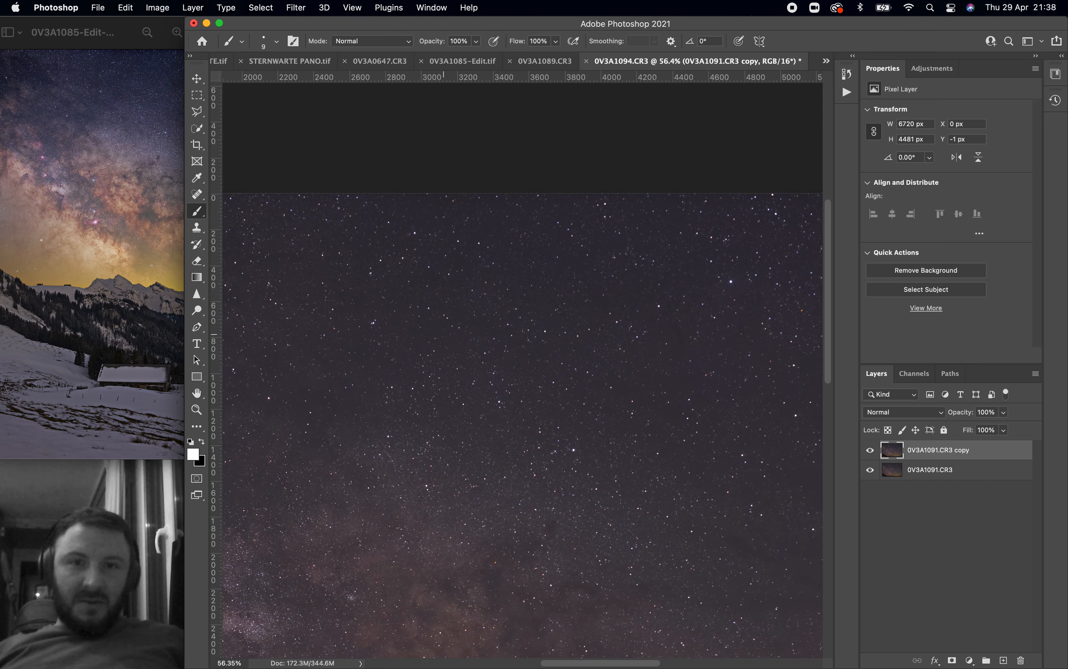
{"action": "scroll", "coordinate": [473, 384], "scroll_direction": "right", "scroll_amount": 10}
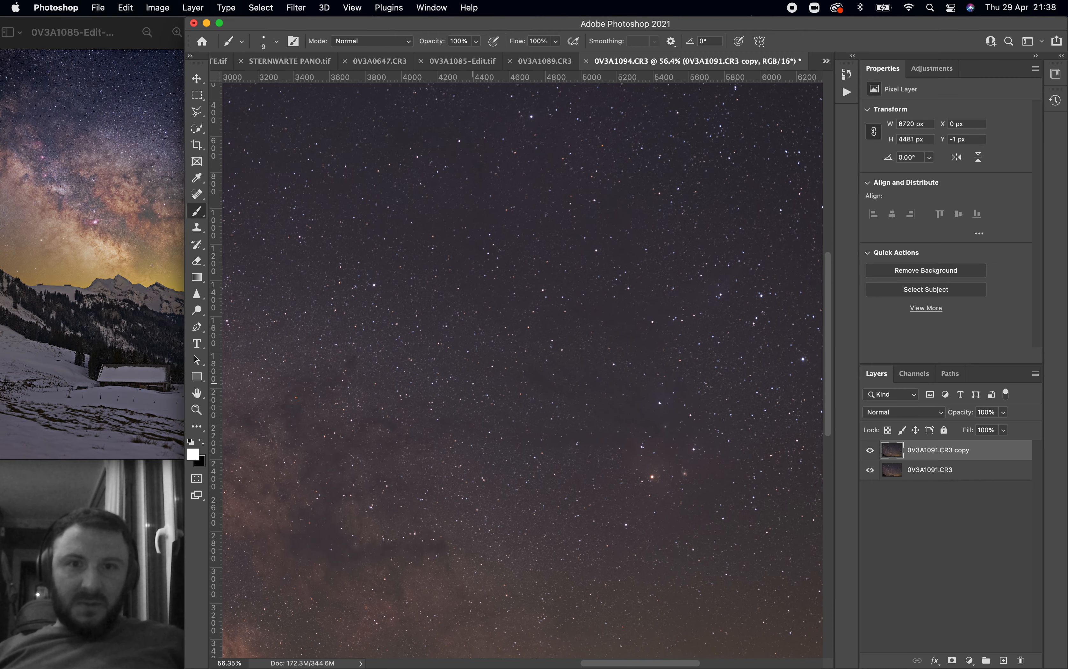
{"action": "scroll", "coordinate": [473, 384], "scroll_direction": "down", "scroll_amount": 8}
{"action": "scroll", "coordinate": [473, 384], "scroll_direction": "right", "scroll_amount": 2}
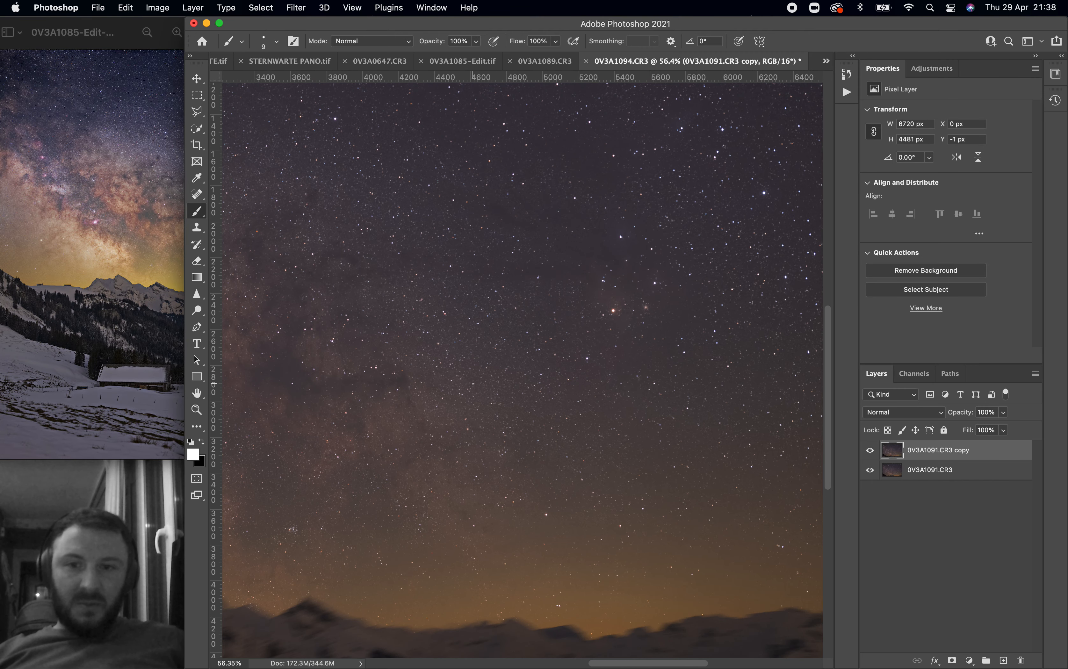
{"action": "scroll", "coordinate": [473, 384], "scroll_direction": "up", "scroll_amount": 5}
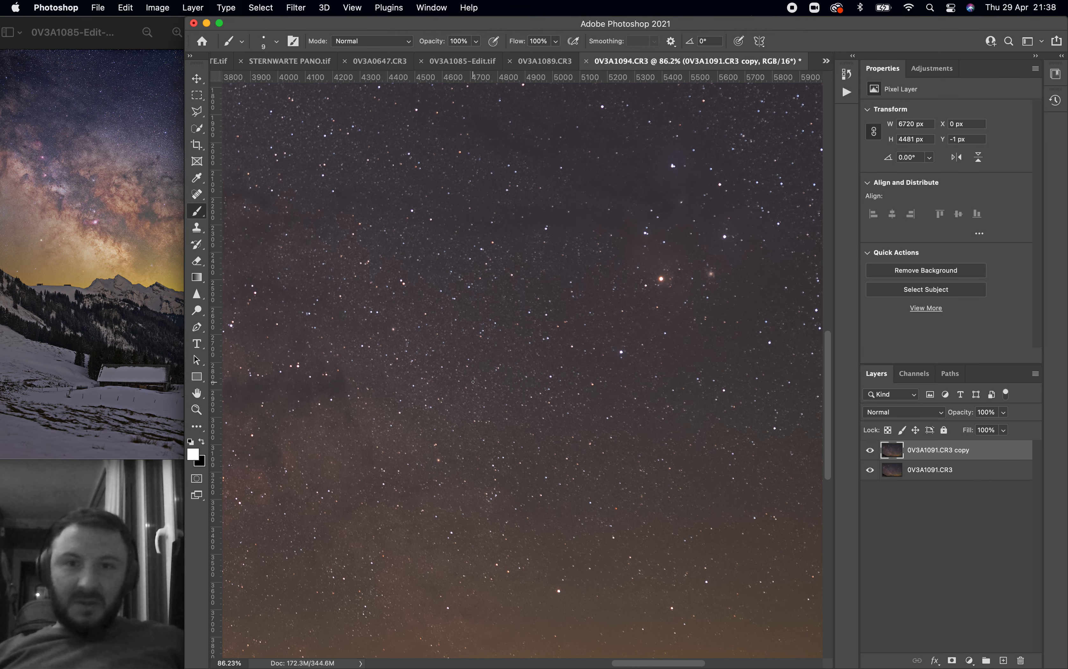
{"action": "scroll", "coordinate": [473, 382], "scroll_direction": "left", "scroll_amount": 5}
{"action": "scroll", "coordinate": [474, 382], "scroll_direction": "down", "scroll_amount": 1}
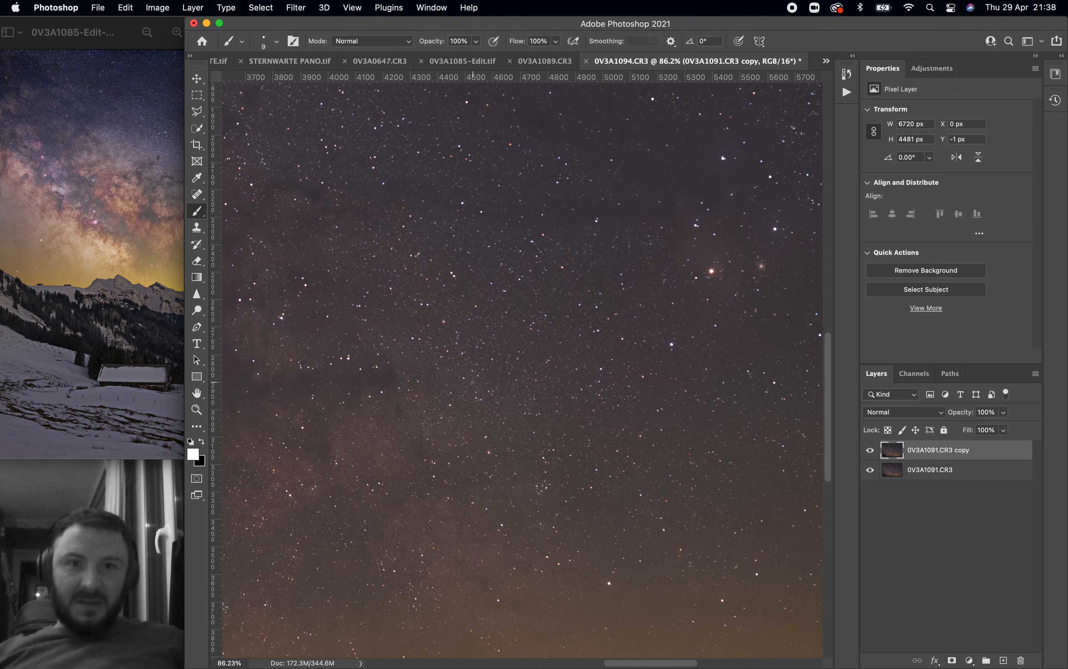
{"action": "scroll", "coordinate": [473, 383], "scroll_direction": "down", "scroll_amount": 8}
{"action": "scroll", "coordinate": [473, 382], "scroll_direction": "up", "scroll_amount": 3}
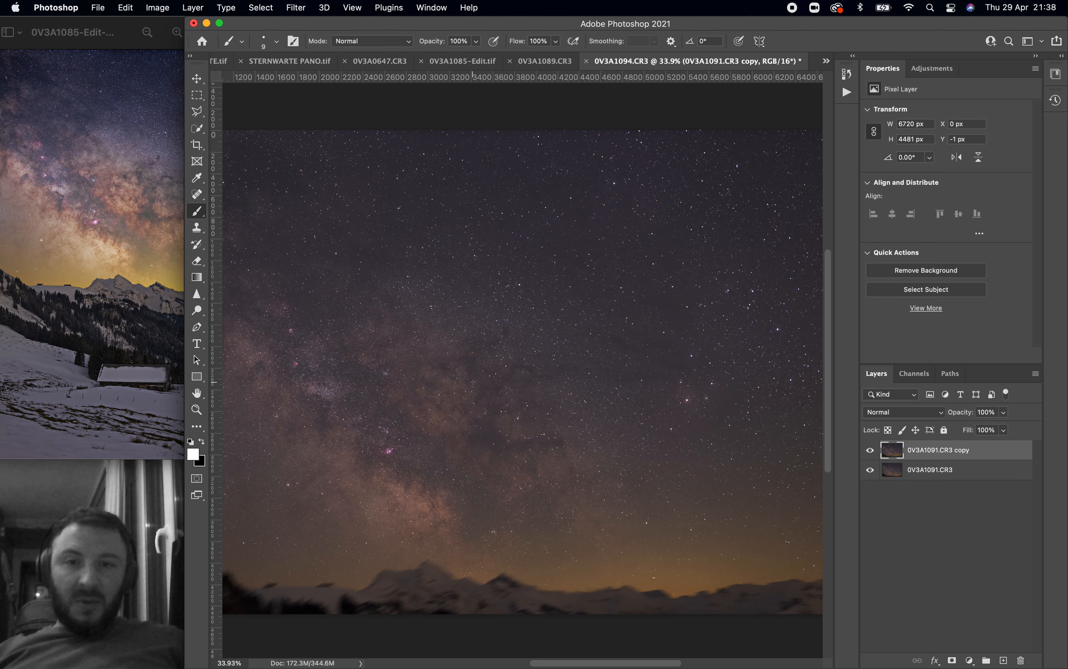
{"action": "scroll", "coordinate": [473, 382], "scroll_direction": "down", "scroll_amount": 1}
{"action": "scroll", "coordinate": [430, 361], "scroll_direction": "left", "scroll_amount": 5}
{"action": "scroll", "coordinate": [429, 361], "scroll_direction": "up", "scroll_amount": 2}
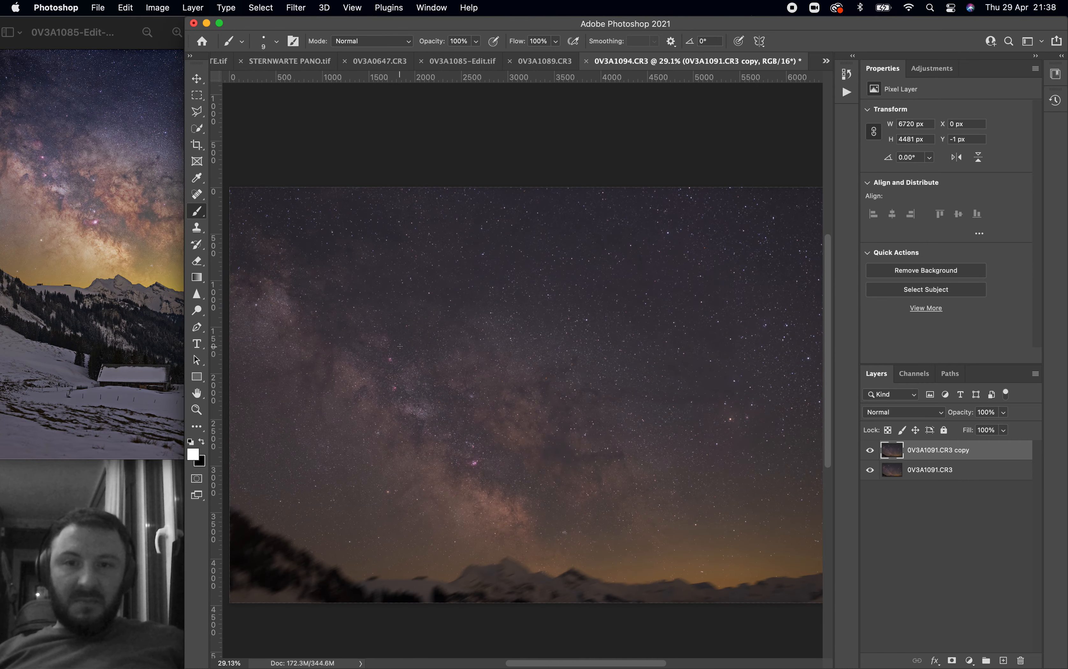
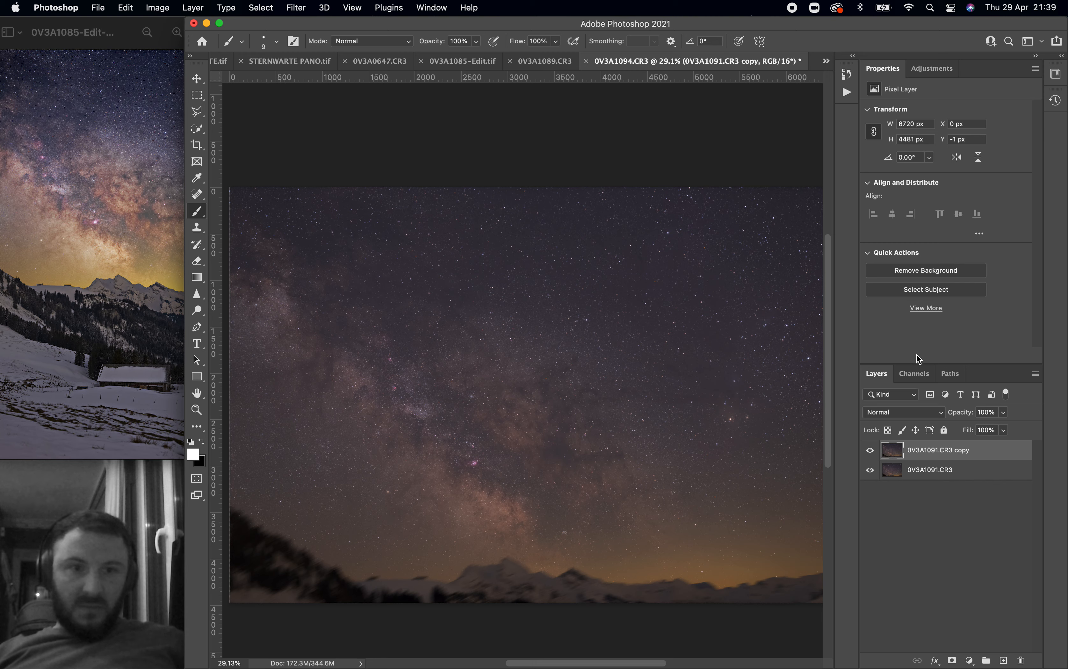
Step: Start a Color Range selection on the duplicate layer, try the midtones, and target Highlights
{"action": "left_click", "coordinate": [261, 8]}
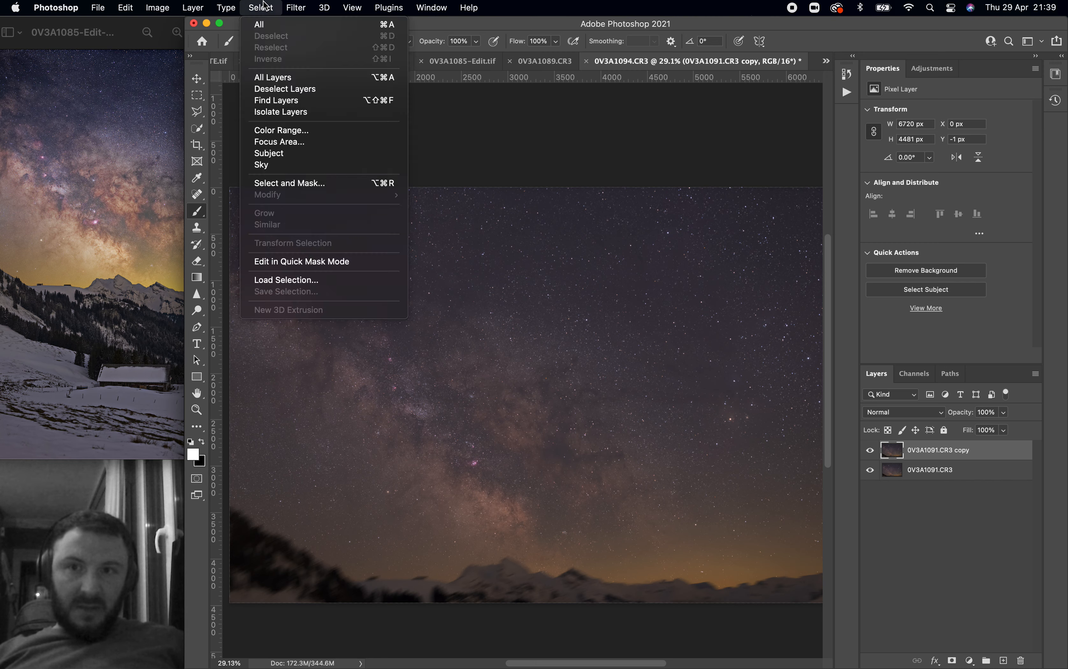
{"action": "left_click", "coordinate": [302, 131]}
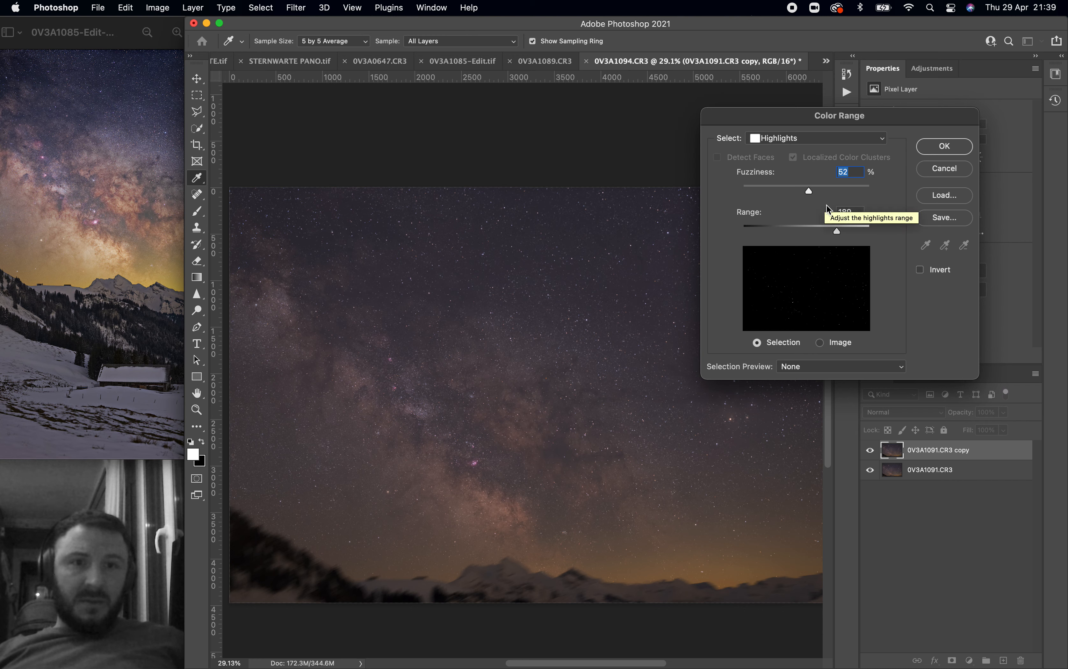
{"action": "left_click", "coordinate": [883, 141]}
{"action": "left_click", "coordinate": [835, 149]}
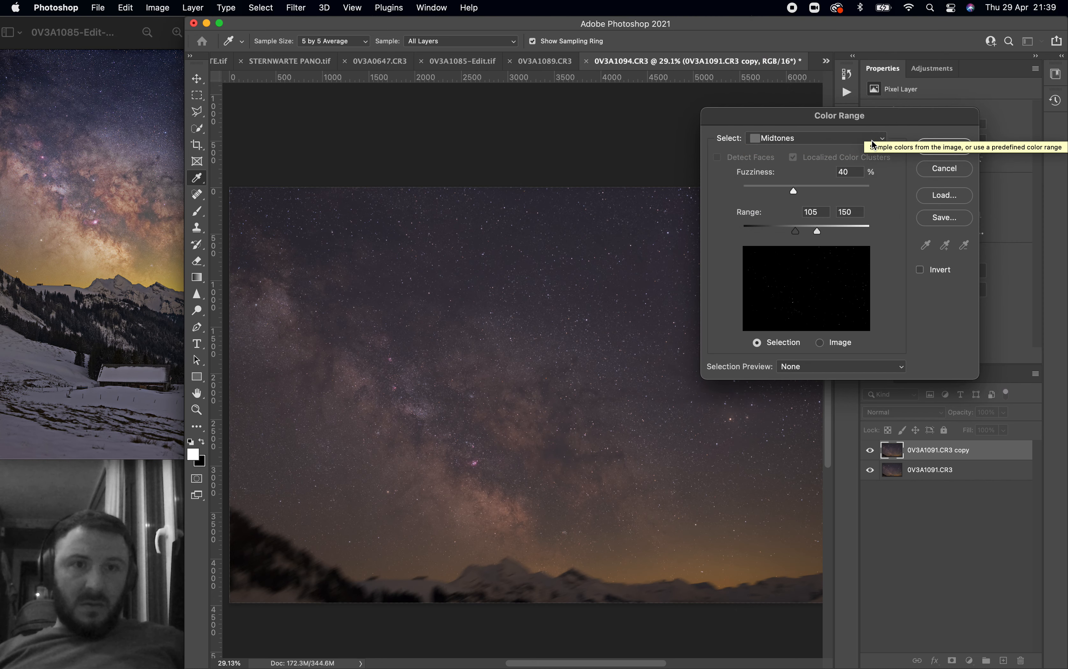
{"action": "left_click", "coordinate": [870, 139]}
{"action": "left_click", "coordinate": [864, 142]}
{"action": "left_click", "coordinate": [861, 140]}
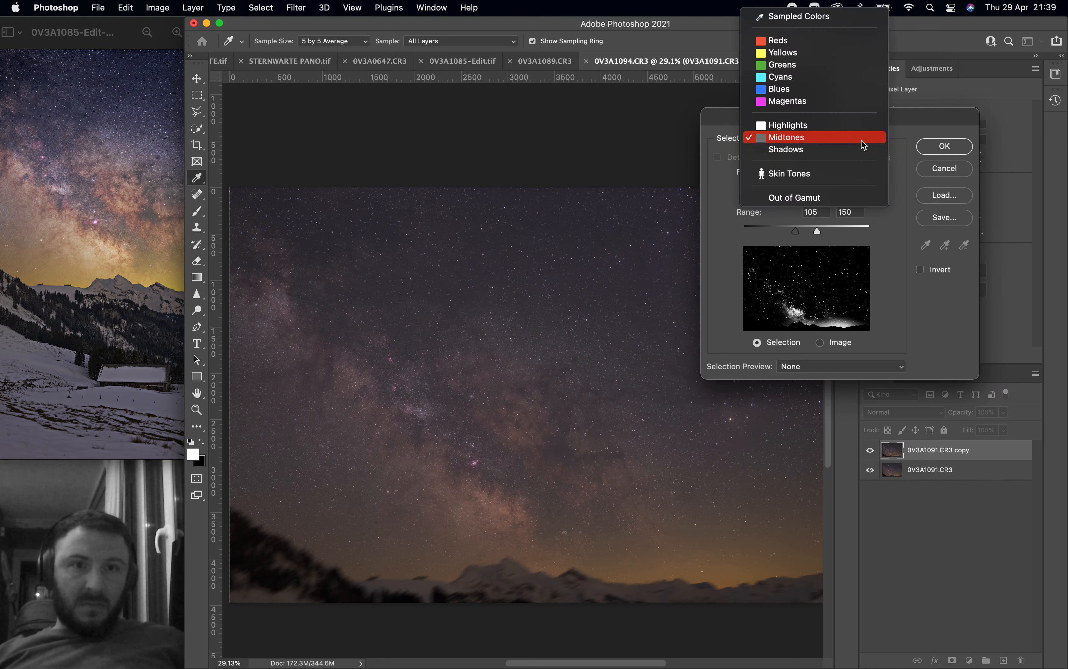
{"action": "left_click", "coordinate": [850, 131]}
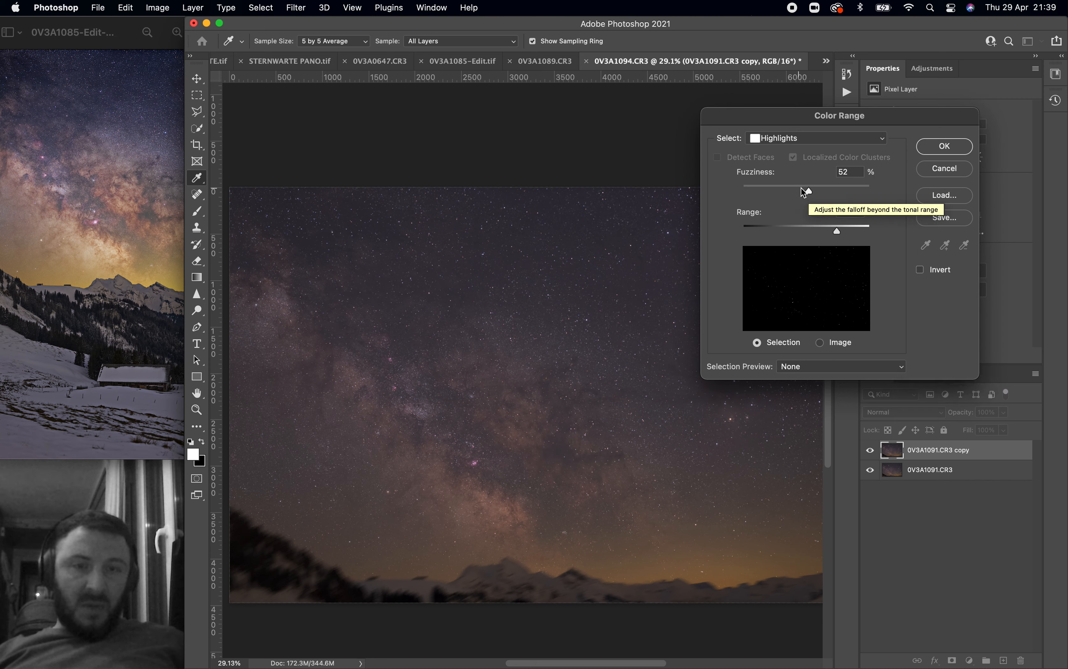
Step: Set the highlights' Fuzziness to 54% and Range to 80, and create the selection
{"action": "left_click", "coordinate": [789, 191]}
{"action": "left_click", "coordinate": [811, 192]}
{"action": "left_click_drag", "start_coordinate": [837, 231], "coordinate": [783, 231]}
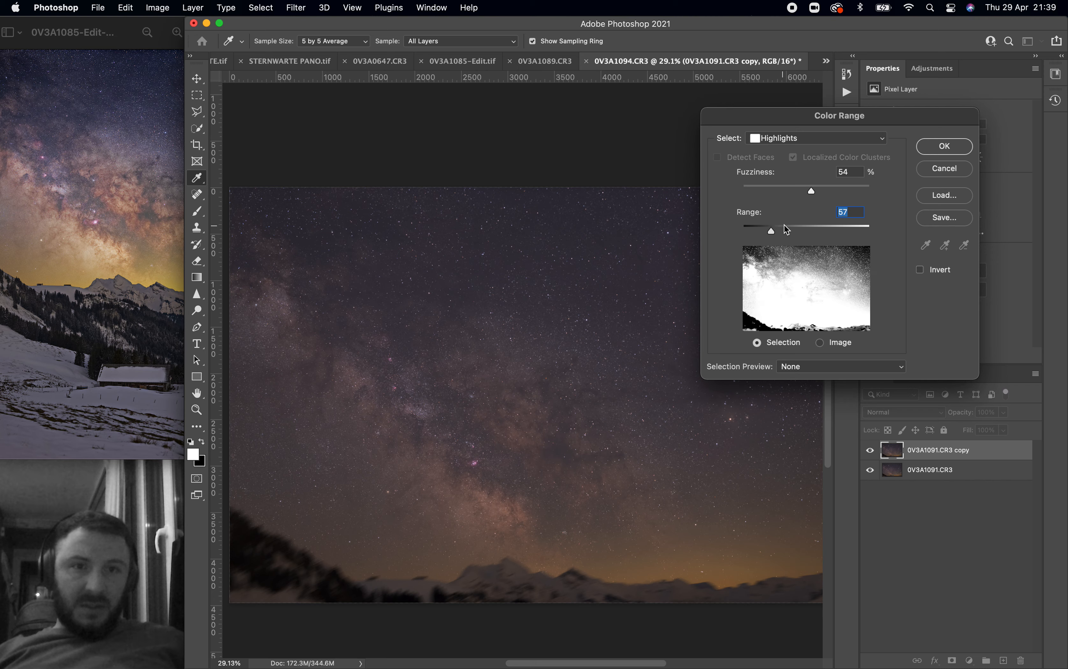
{"action": "left_click_drag", "start_coordinate": [787, 229], "coordinate": [785, 230]}
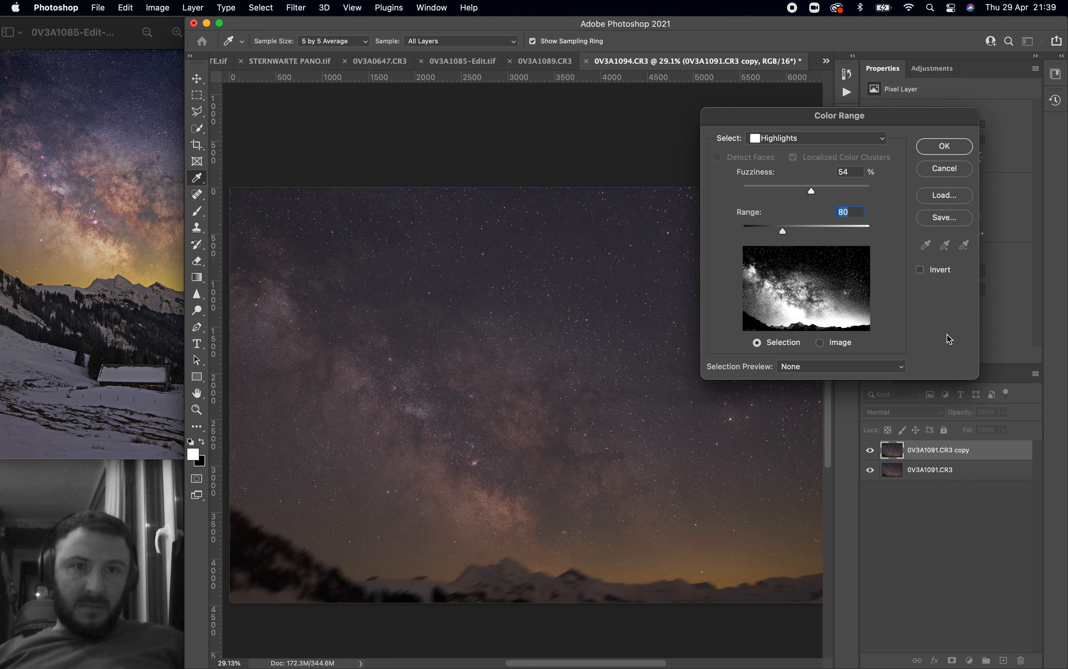
{"action": "left_click", "coordinate": [951, 149]}
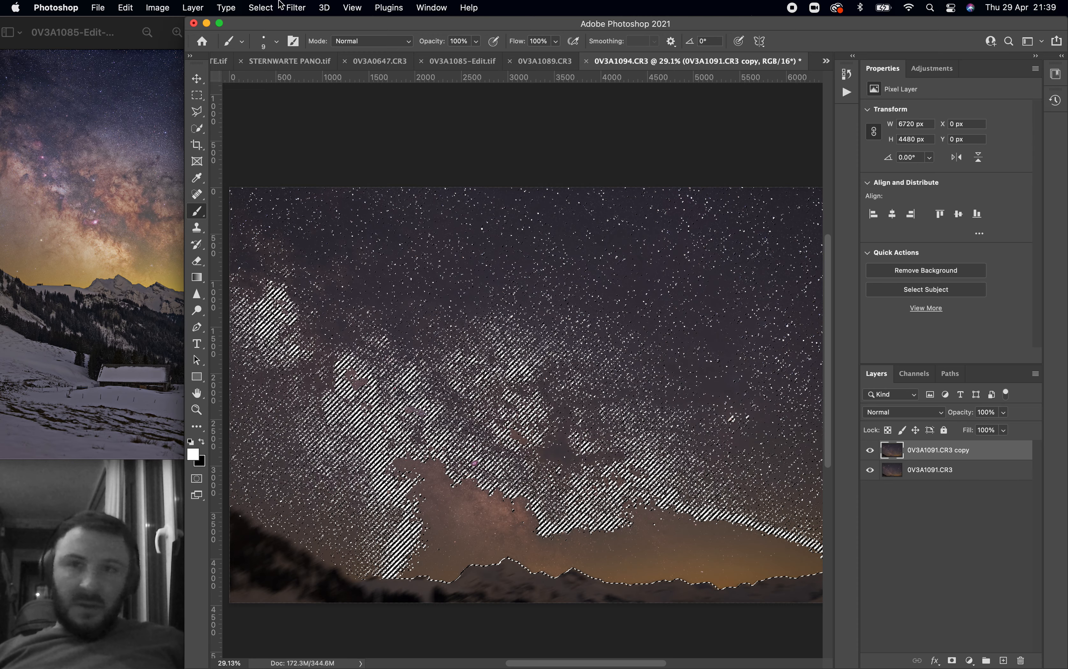
Step: Expand the star selection by 1 pixel
{"action": "left_click", "coordinate": [261, 7]}
{"action": "mouse_move", "coordinate": [359, 195]}
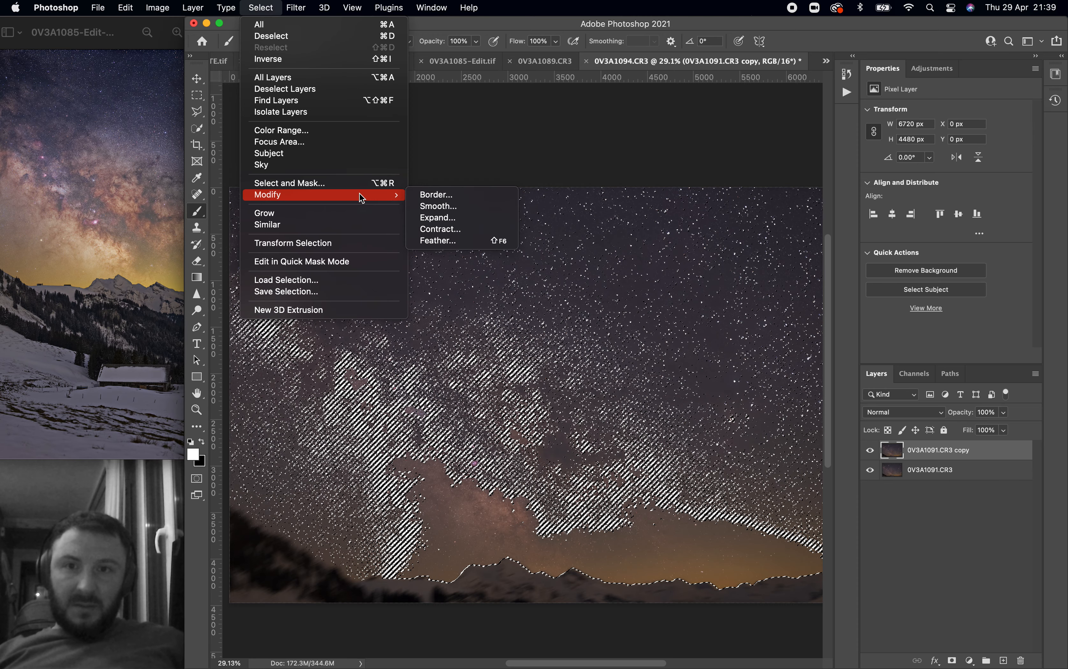
{"action": "left_click", "coordinate": [475, 222]}
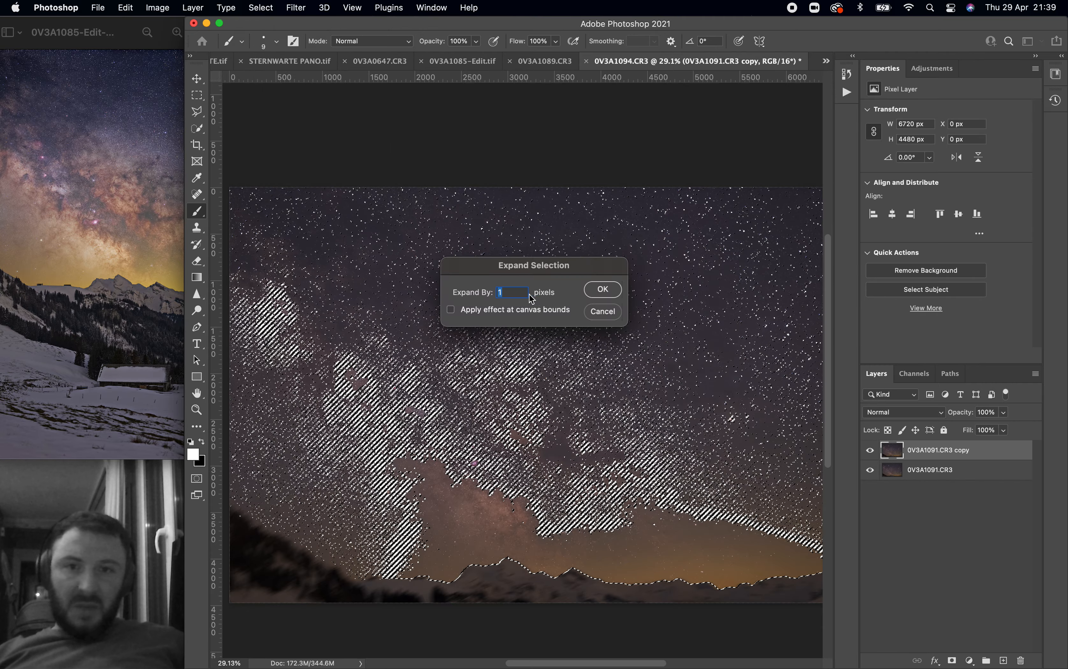
{"action": "left_click", "coordinate": [596, 290]}
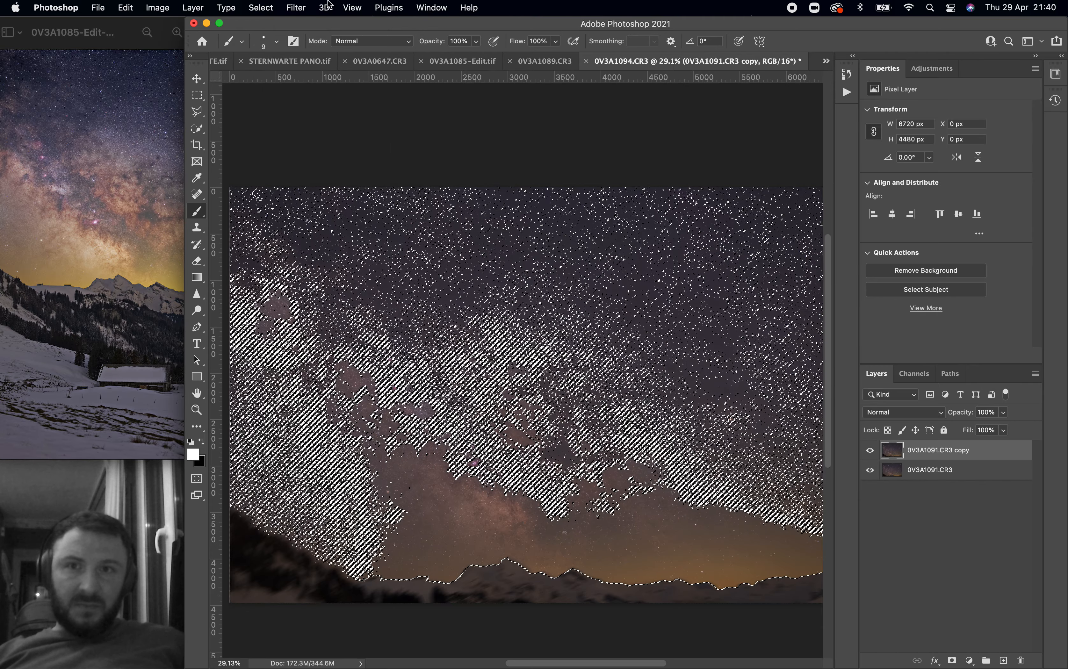
Step: Shrink the selected stars with the Minimum filter at a 0.4-pixel radius, preserving Roundness
{"action": "left_click", "coordinate": [296, 8]}
{"action": "mouse_move", "coordinate": [305, 276]}
{"action": "left_click", "coordinate": [499, 318]}
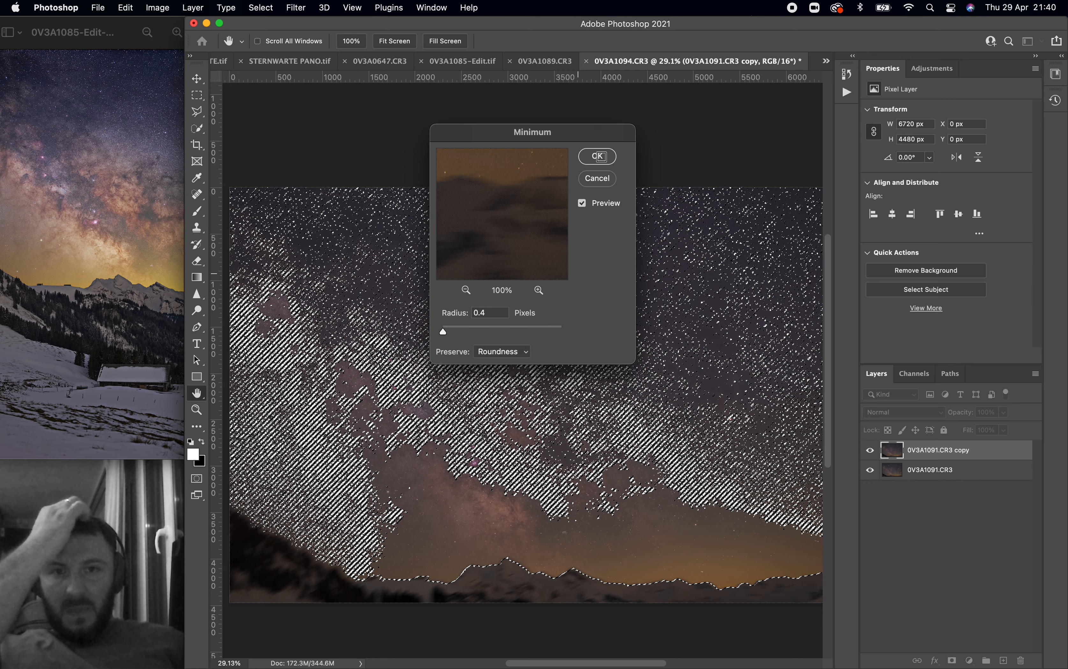
{"action": "left_click", "coordinate": [604, 161]}
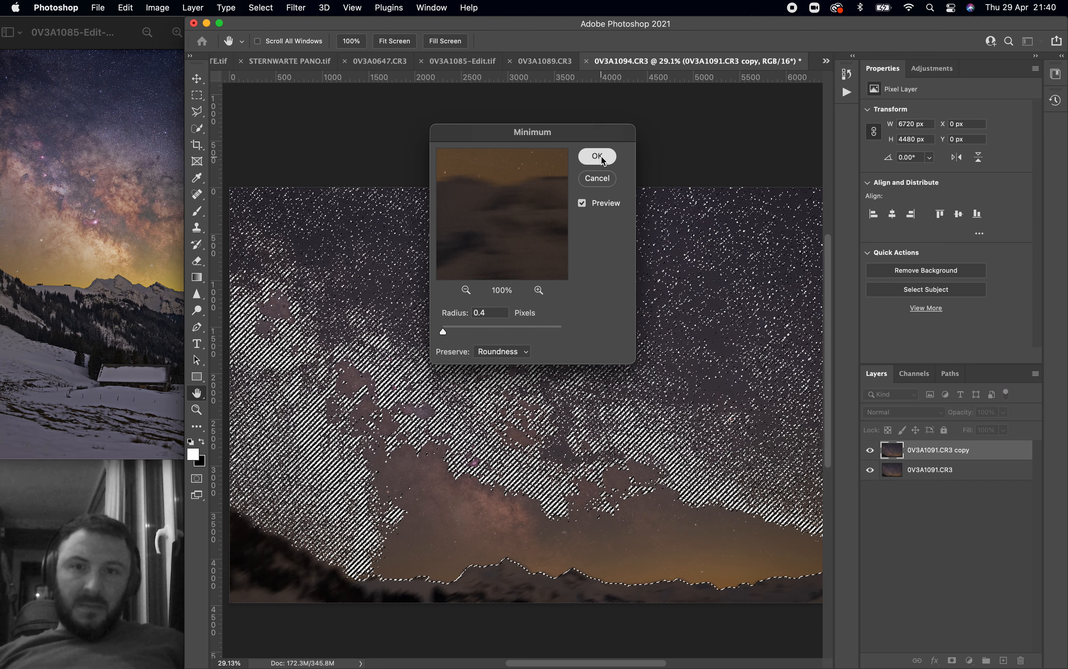
Step: Deselect the stars on the duplicate layer
{"action": "key", "text": "b"}
{"action": "left_click", "coordinate": [273, 7]}
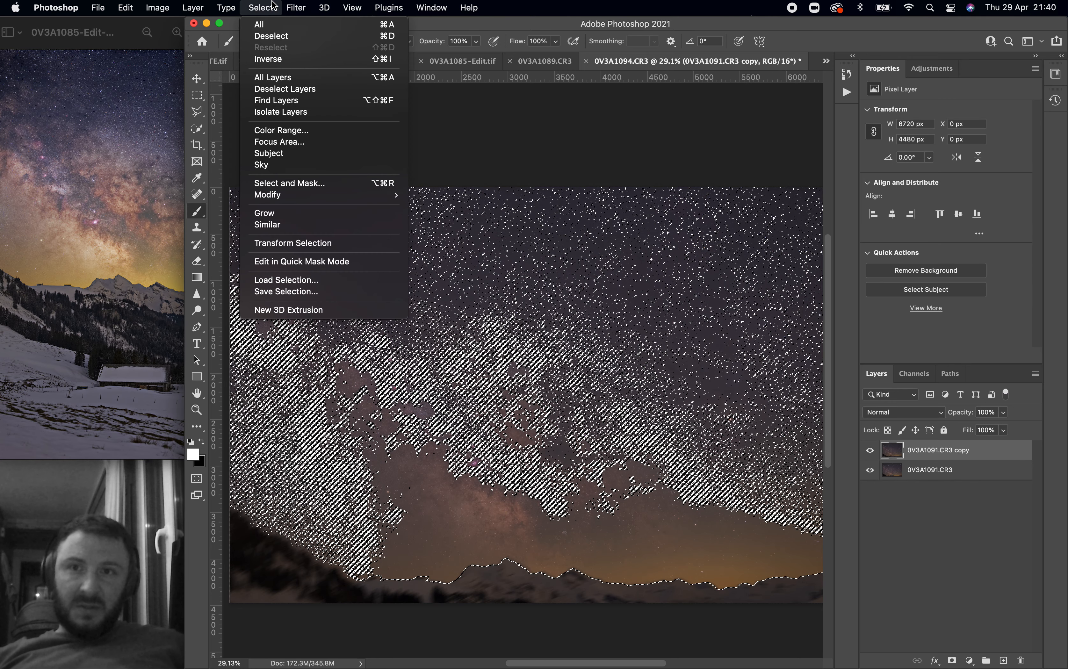
{"action": "left_click", "coordinate": [271, 36]}
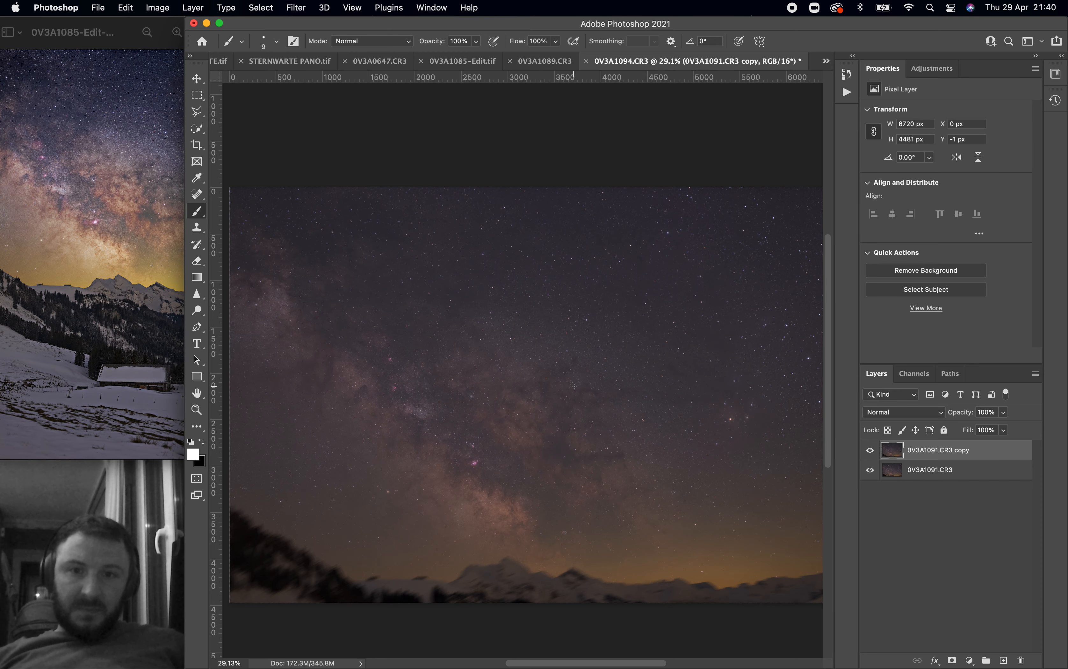
{"action": "scroll", "coordinate": [574, 386], "scroll_direction": "down", "scroll_amount": 2}
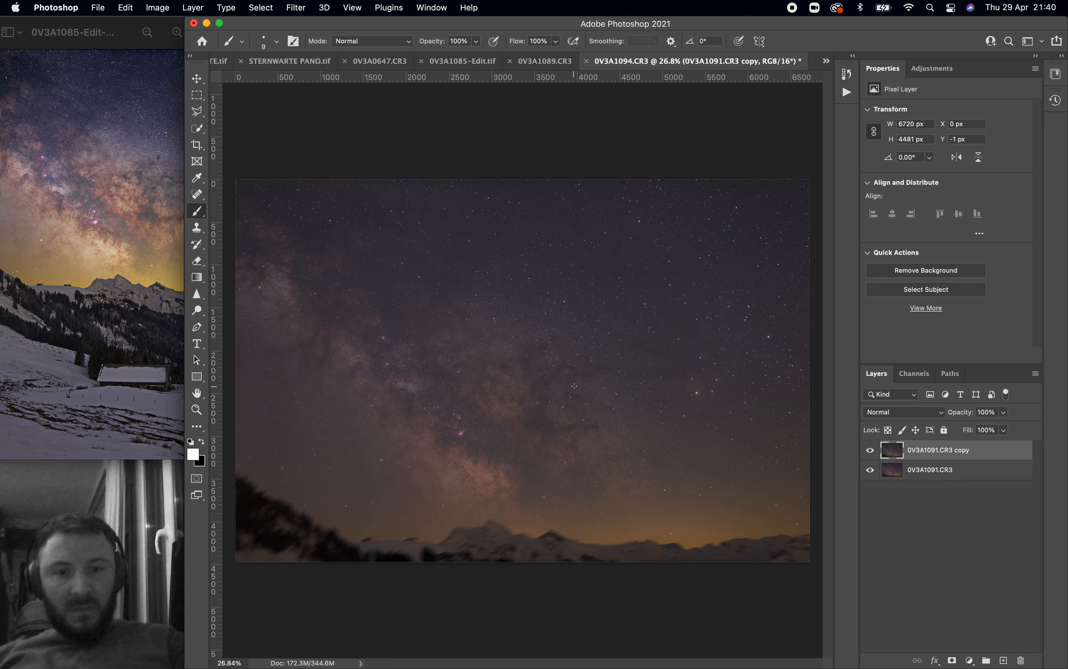
Step: Compare the sky with and without the star-reduced duplicate layer, examining star size around the Milky Way core
{"action": "key", "text": "XF86MonBrightnessUp"}
{"action": "left_click", "coordinate": [871, 452]}
{"action": "left_click", "coordinate": [870, 451]}
{"action": "left_click", "coordinate": [871, 451]}
{"action": "scroll", "coordinate": [631, 464], "scroll_direction": "up", "scroll_amount": 5}
{"action": "scroll", "coordinate": [631, 464], "scroll_direction": "down", "scroll_amount": 2}
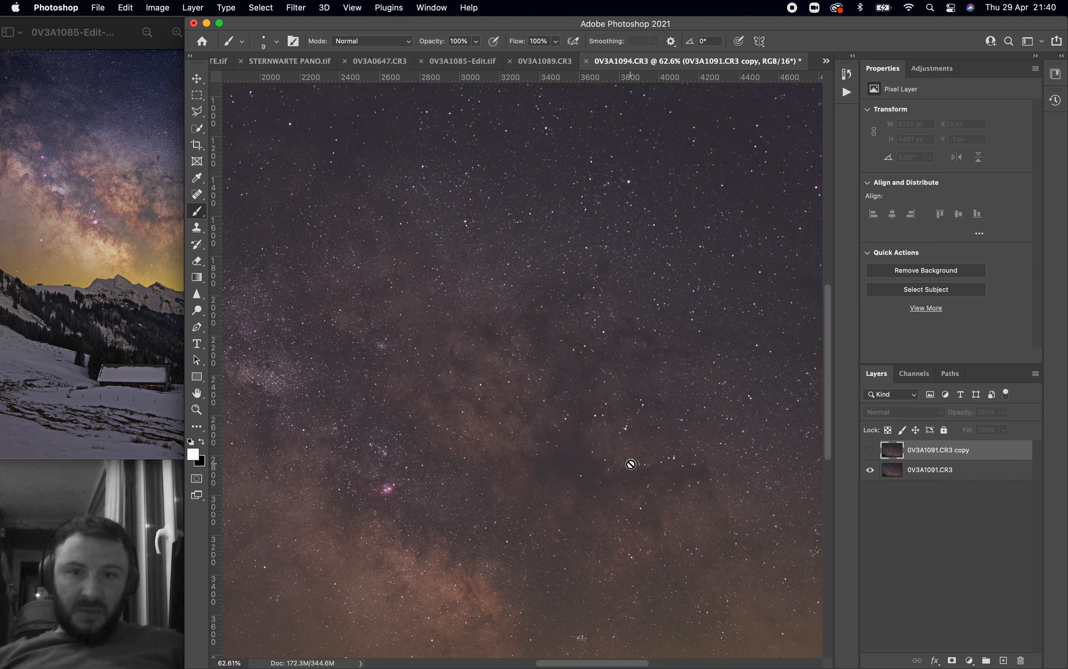
{"action": "scroll", "coordinate": [631, 464], "scroll_direction": "up", "scroll_amount": 3}
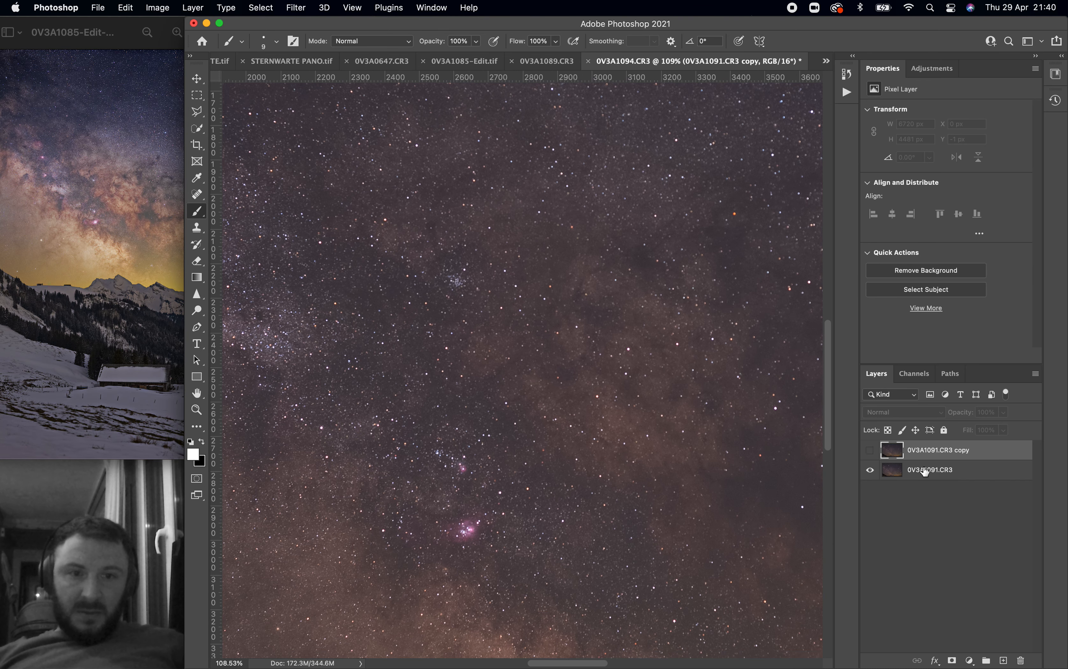
{"action": "left_click", "coordinate": [871, 451]}
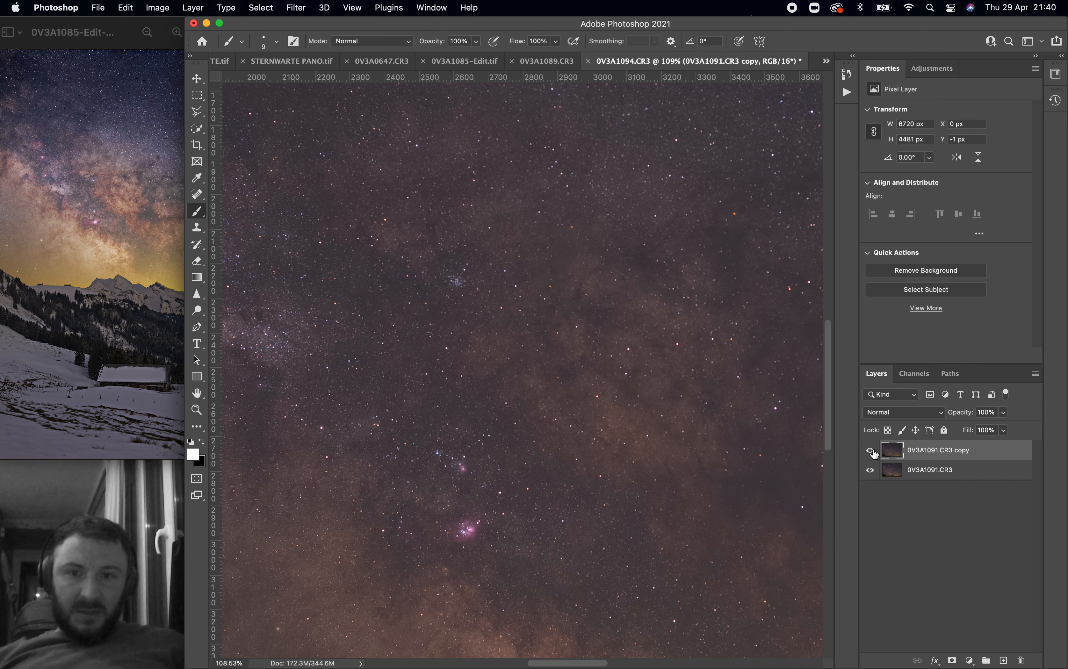
{"action": "scroll", "coordinate": [776, 451], "scroll_direction": "left", "scroll_amount": 10}
{"action": "scroll", "coordinate": [776, 451], "scroll_direction": "down", "scroll_amount": 3}
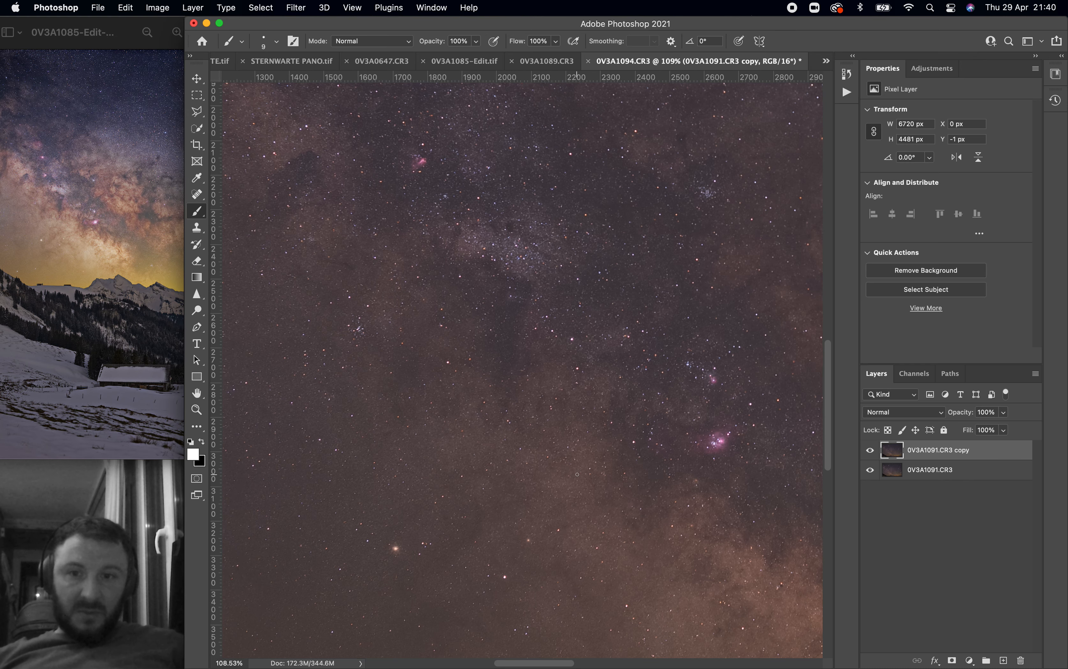
{"action": "left_click", "coordinate": [870, 451]}
{"action": "left_click", "coordinate": [871, 451]}
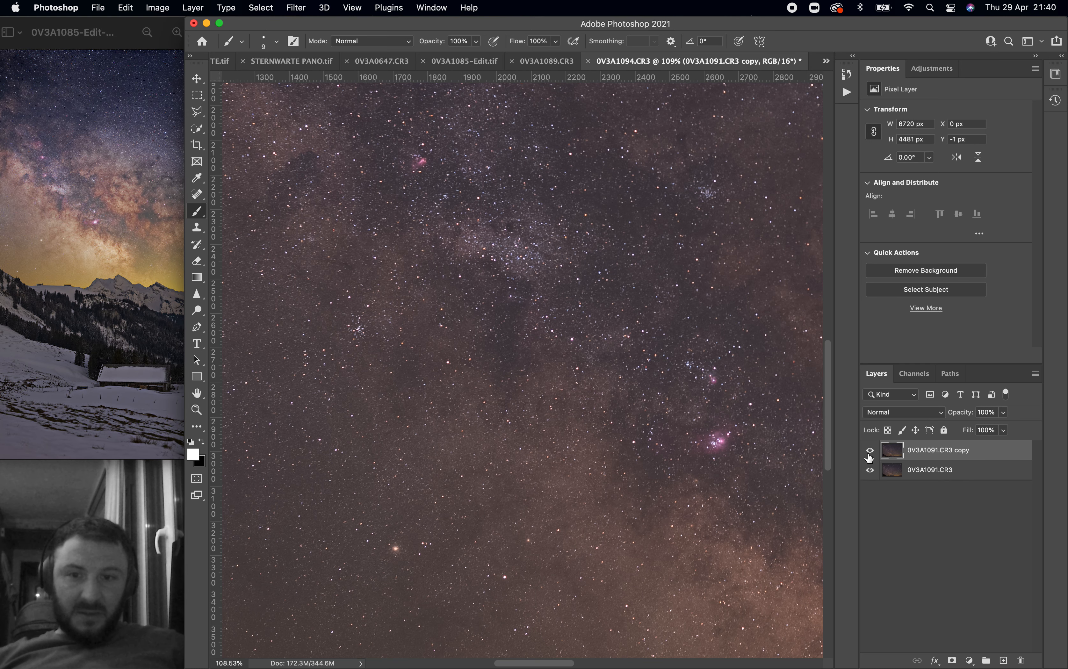
Step: Examine the individual stars beside the Milky Way in close-up, with the star-reduced duplicate layer shown and hidden
{"action": "scroll", "coordinate": [422, 645], "scroll_direction": "left", "scroll_amount": 5}
{"action": "scroll", "coordinate": [422, 645], "scroll_direction": "down", "scroll_amount": 3}
{"action": "scroll", "coordinate": [421, 644], "scroll_direction": "up", "scroll_amount": 5}
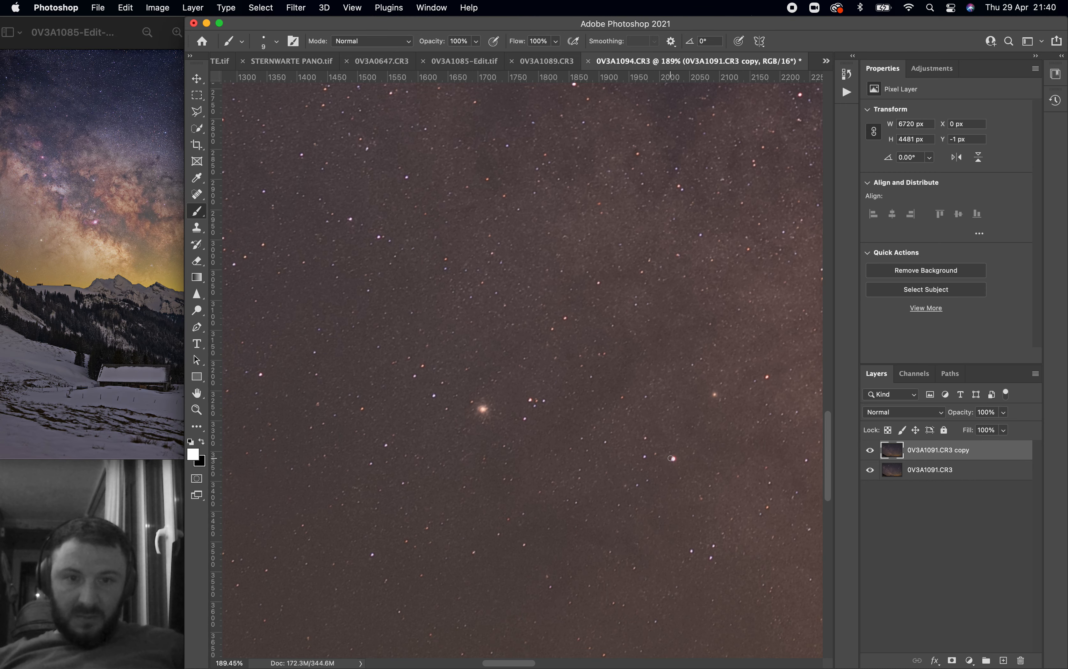
{"action": "left_click", "coordinate": [872, 450]}
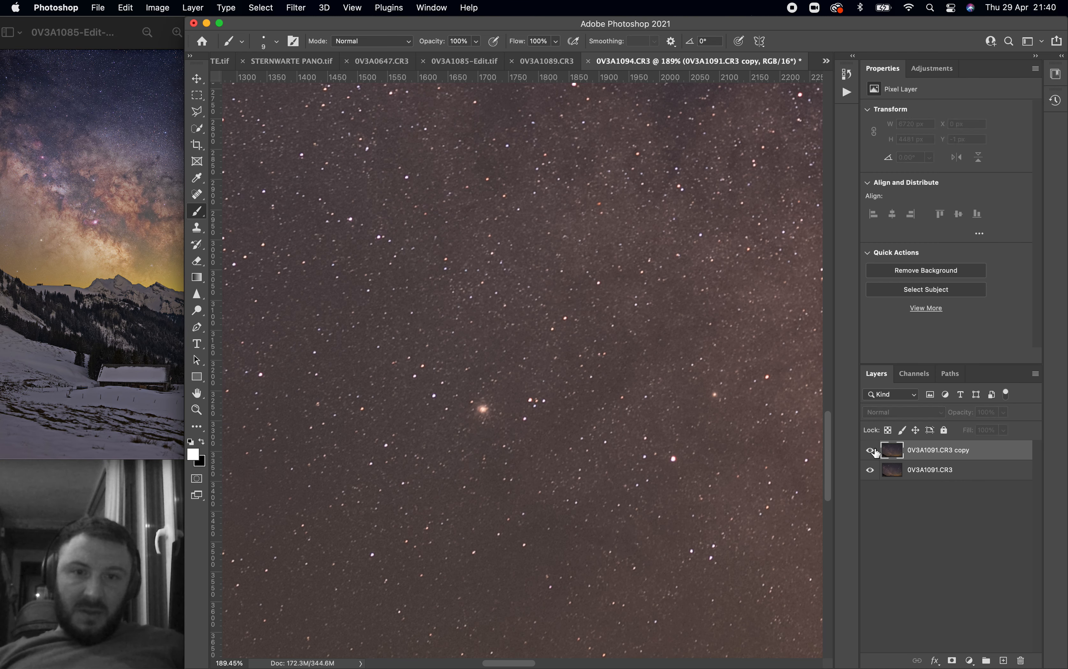
{"action": "left_click", "coordinate": [875, 452]}
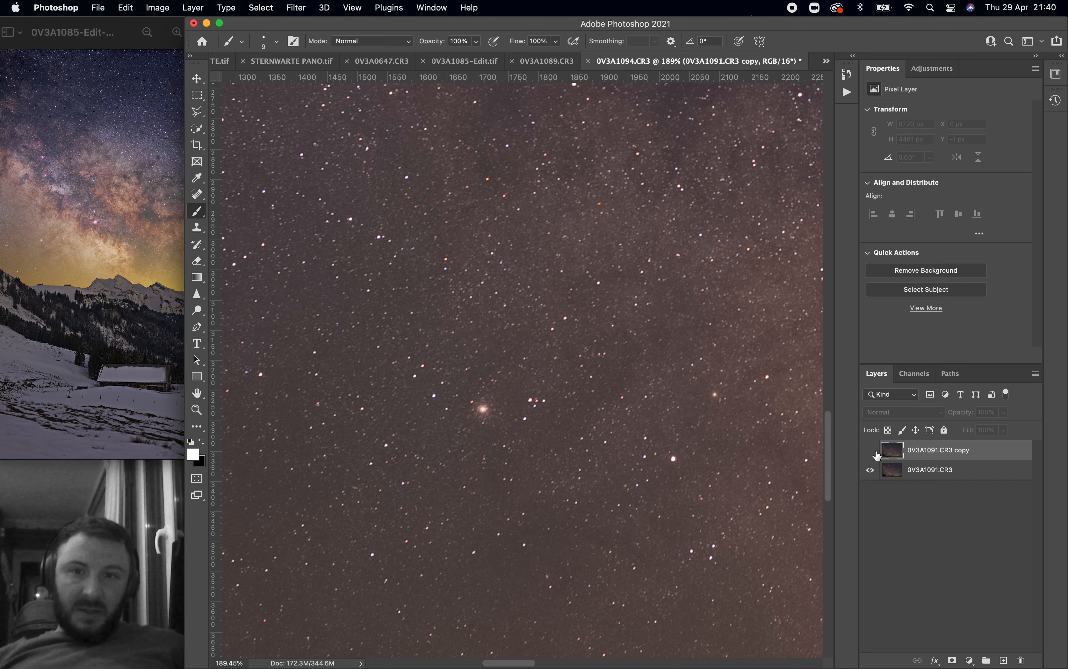
{"action": "scroll", "coordinate": [521, 321], "scroll_direction": "left", "scroll_amount": 7}
{"action": "scroll", "coordinate": [521, 321], "scroll_direction": "down", "scroll_amount": 2}
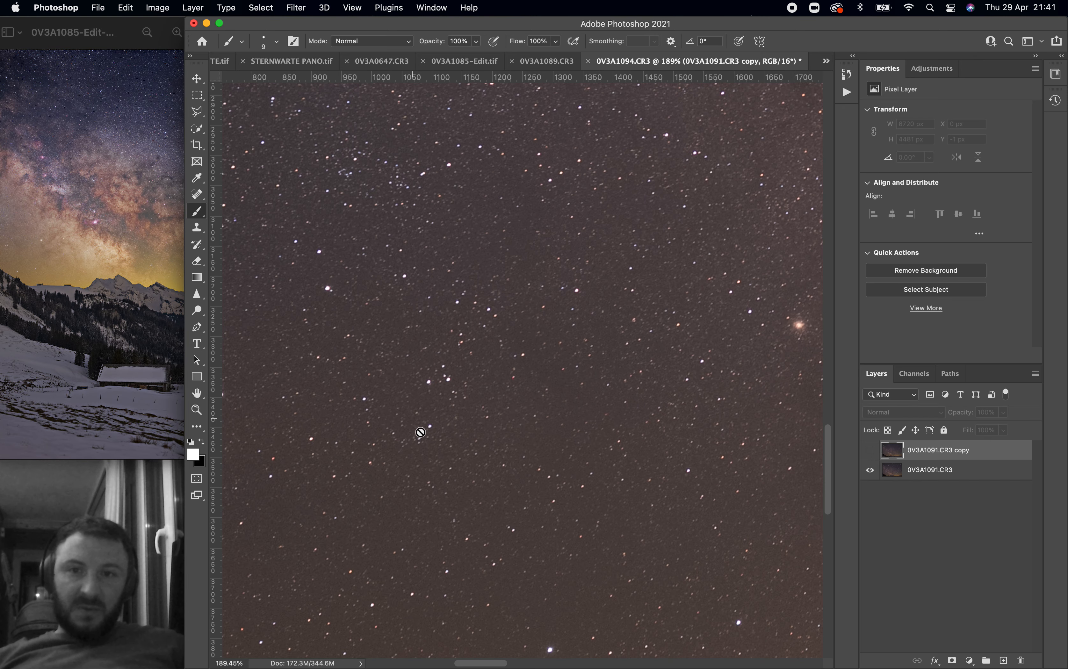
{"action": "scroll", "coordinate": [689, 410], "scroll_direction": "down", "scroll_amount": 10}
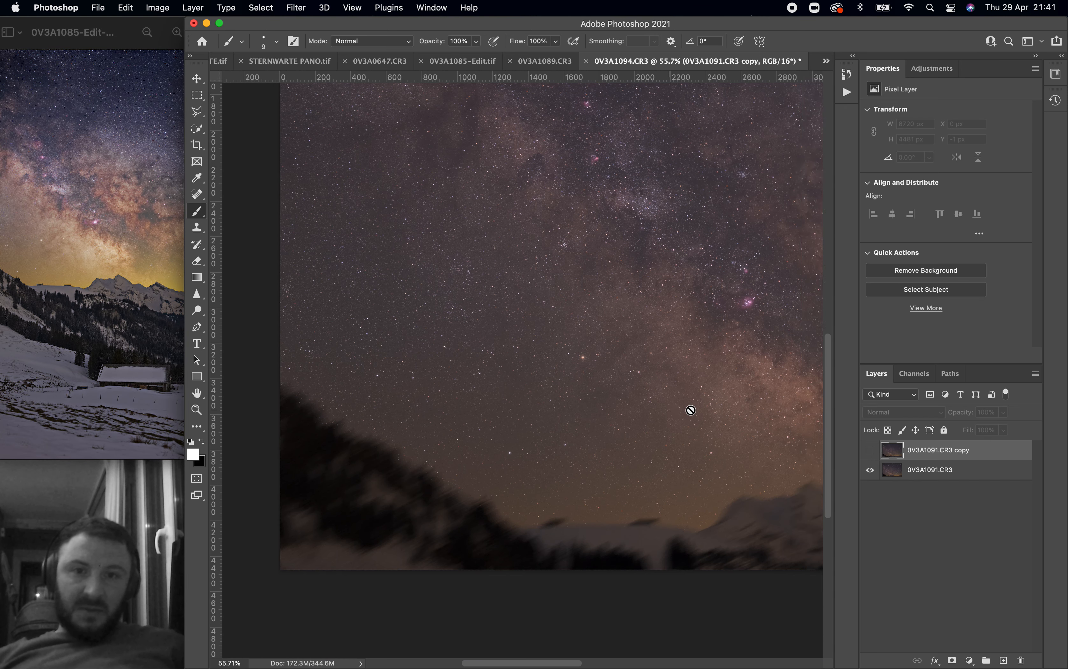
{"action": "scroll", "coordinate": [691, 410], "scroll_direction": "down", "scroll_amount": 5}
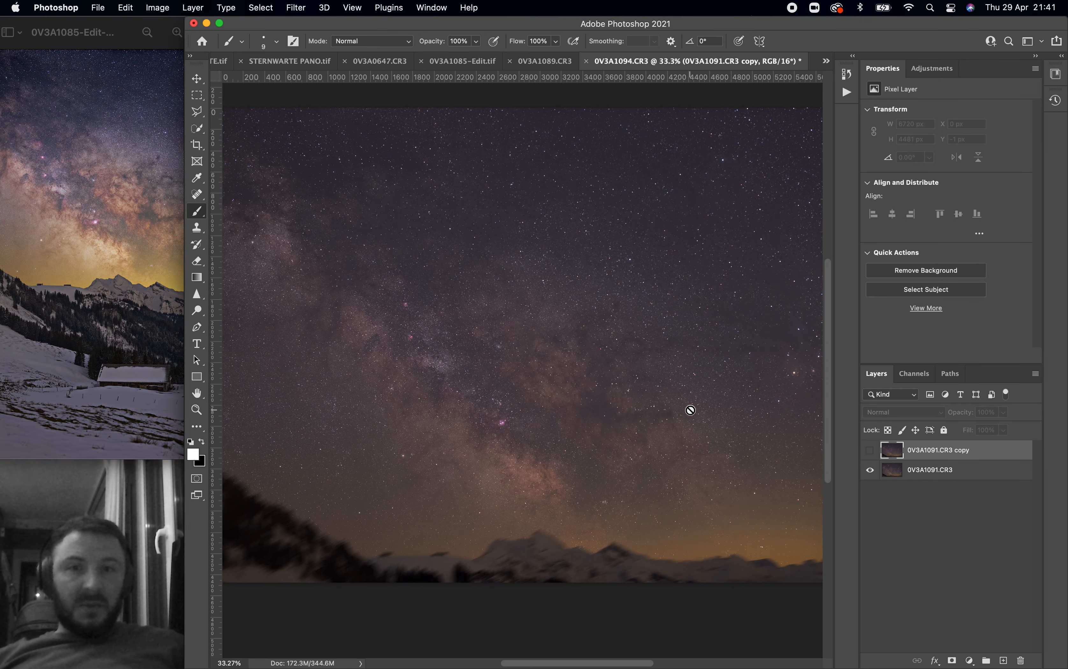
Step: Compare the whole image with the star-reduced duplicate layer shown and hidden
{"action": "left_click", "coordinate": [870, 451]}
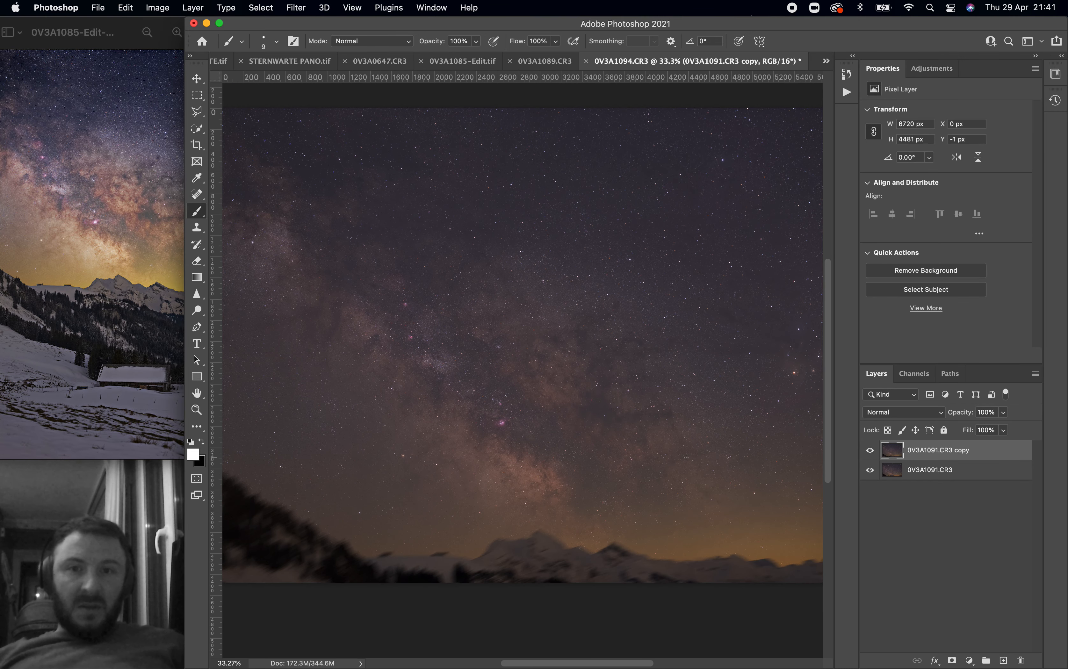
{"action": "scroll", "coordinate": [686, 458], "scroll_direction": "down", "scroll_amount": 2}
{"action": "scroll", "coordinate": [686, 458], "scroll_direction": "up", "scroll_amount": 1}
{"action": "left_click", "coordinate": [872, 450]}
{"action": "left_click", "coordinate": [871, 450]}
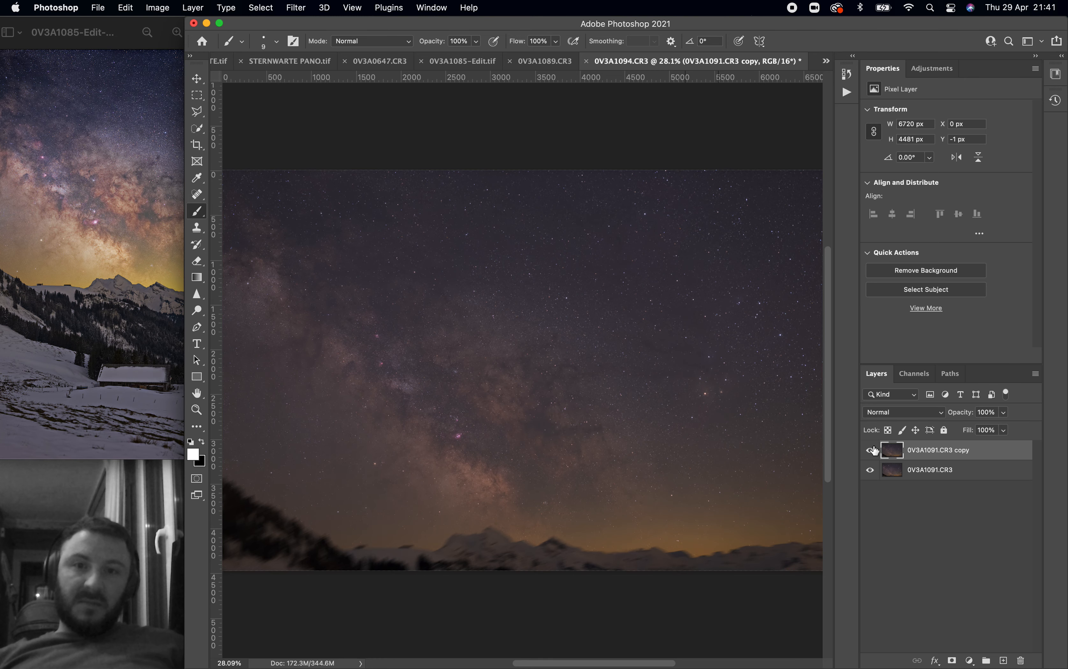
{"action": "scroll", "coordinate": [636, 406], "scroll_direction": "right", "scroll_amount": 1}
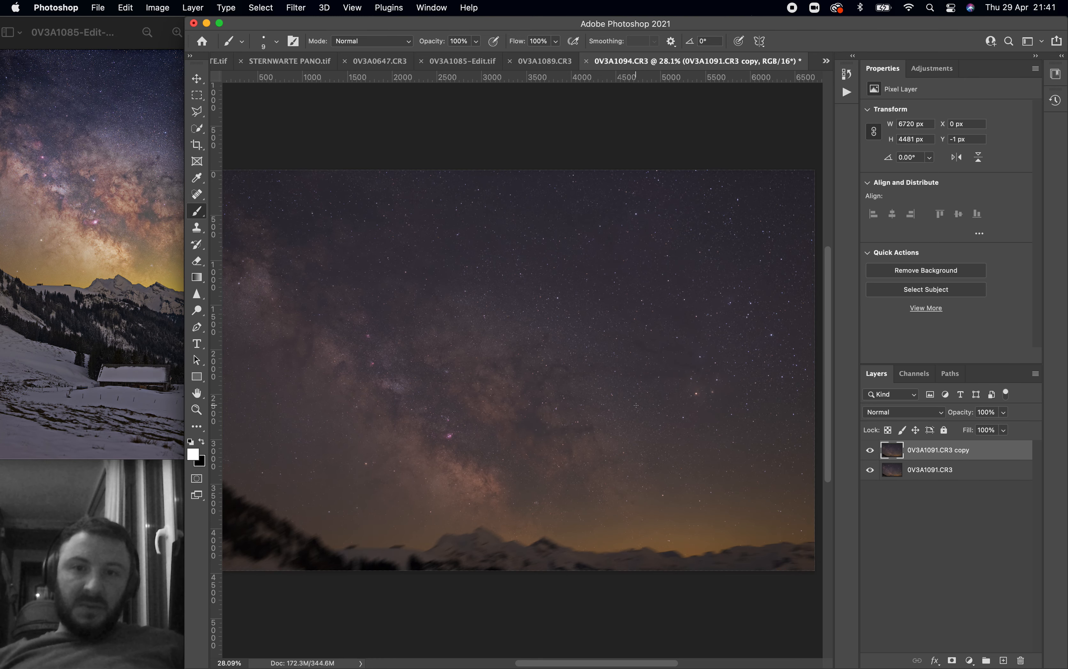
Step: Lower the opacity of the star-reduced duplicate layer to 49% and deselect the layer
{"action": "left_click", "coordinate": [1004, 431]}
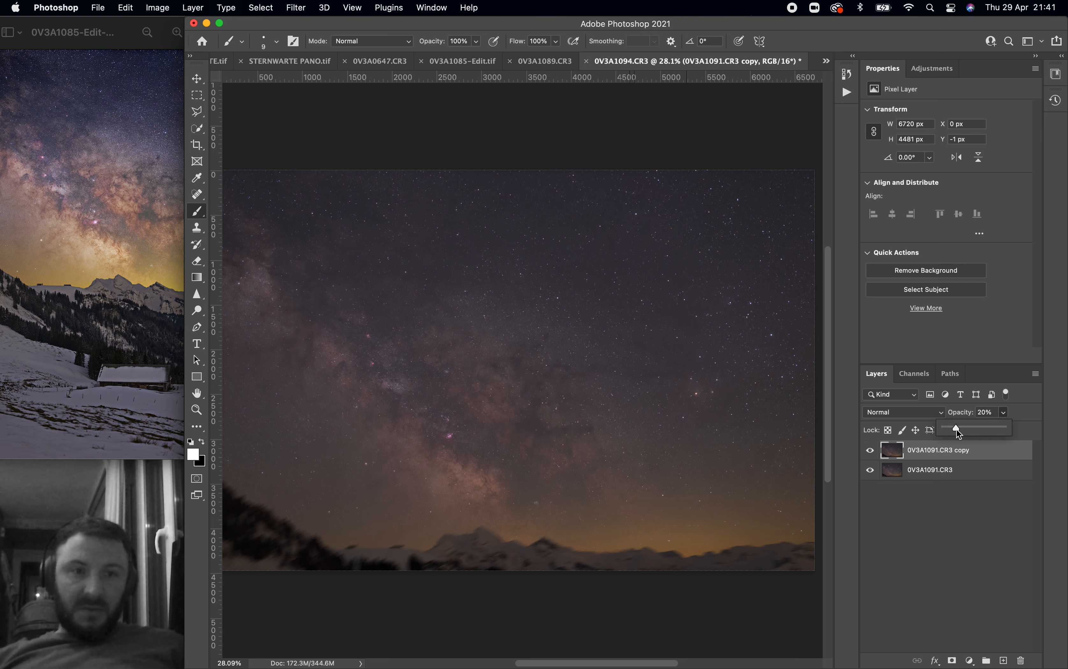
{"action": "left_click_drag", "start_coordinate": [979, 426], "coordinate": [974, 427]}
{"action": "left_click", "coordinate": [962, 504]}
{"action": "scroll", "coordinate": [657, 443], "scroll_direction": "left", "scroll_amount": 2}
{"action": "scroll", "coordinate": [651, 444], "scroll_direction": "down", "scroll_amount": 2}
{"action": "scroll", "coordinate": [652, 444], "scroll_direction": "right", "scroll_amount": 2}
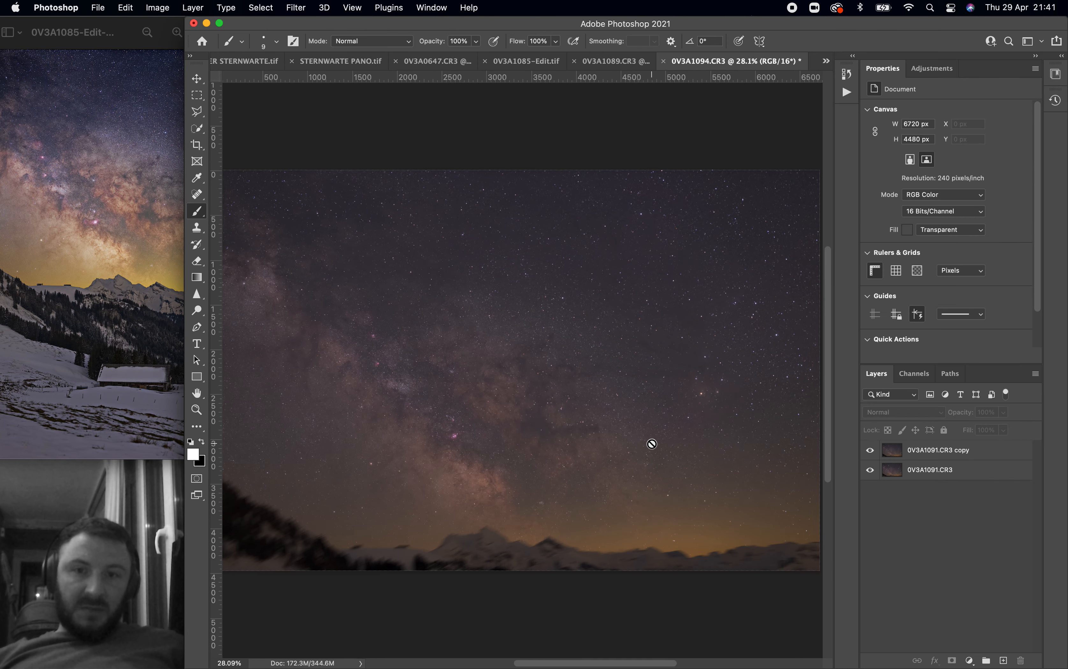
Step: Add a Curves adjustment above the image layers, anchoring the shadows at input 30, output 26 and raising input 63 to about output 93
{"action": "left_click", "coordinate": [946, 68]}
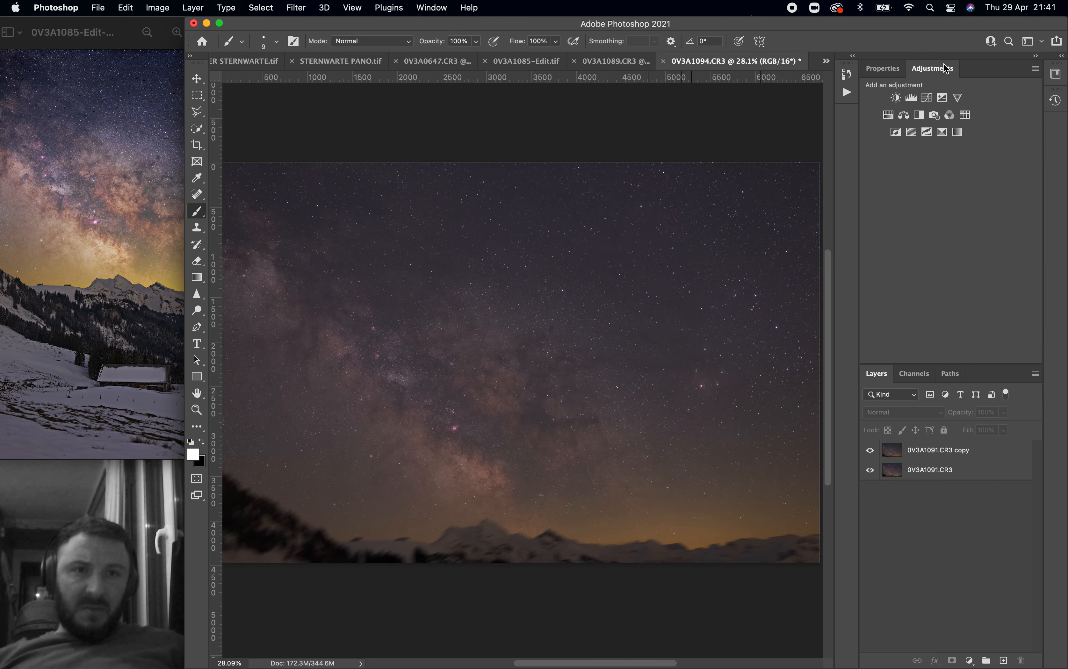
{"action": "left_click", "coordinate": [927, 99]}
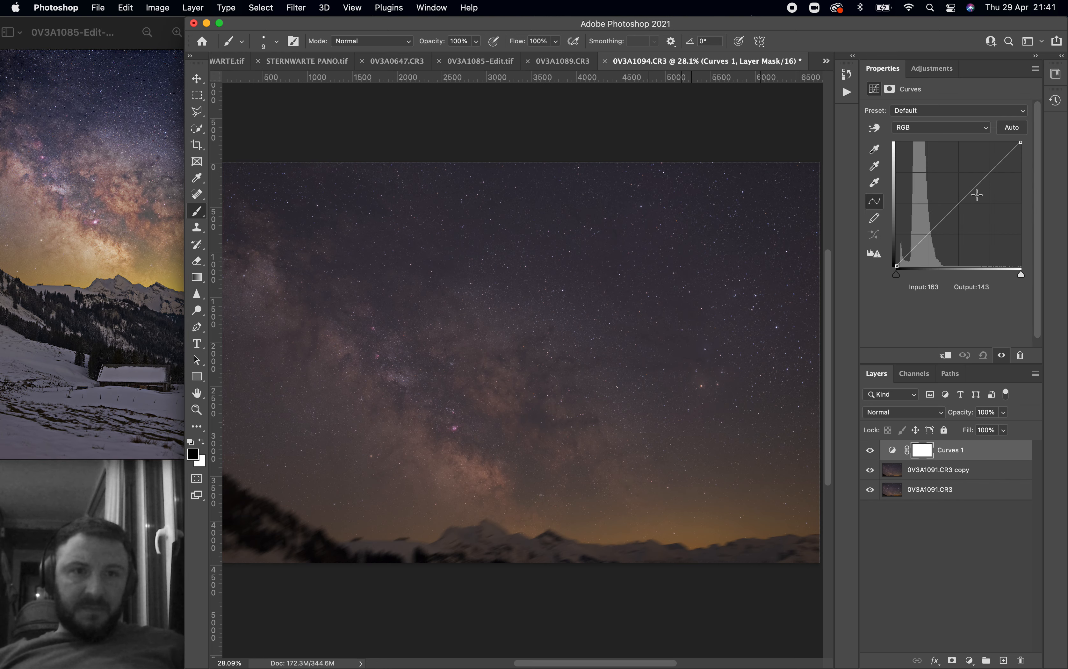
{"action": "left_click", "coordinate": [912, 254]}
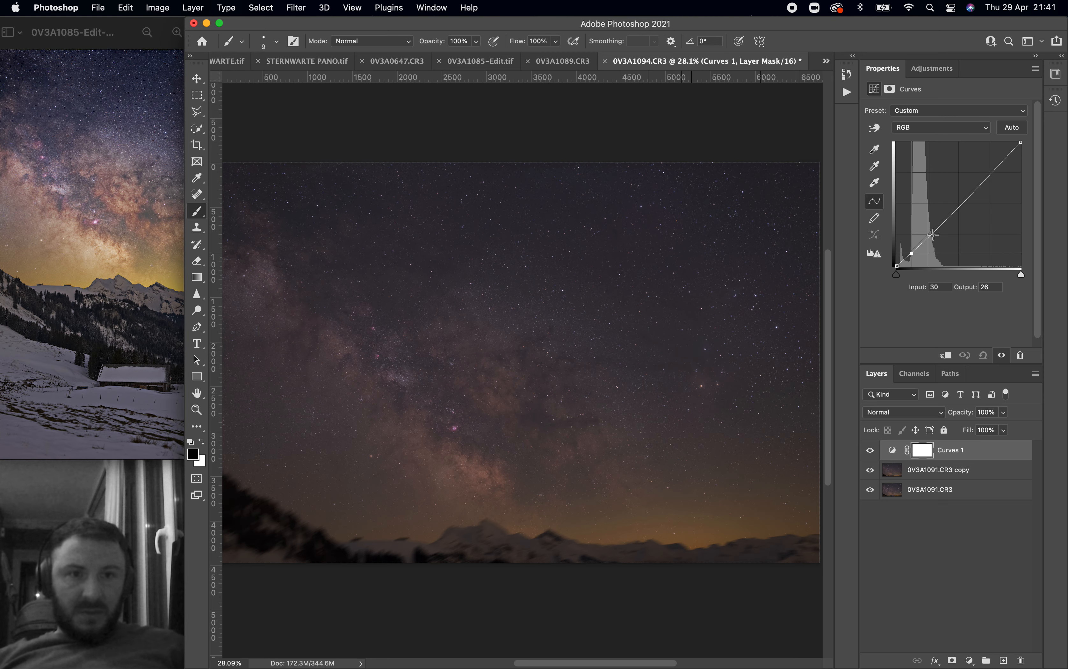
{"action": "left_click_drag", "start_coordinate": [933, 235], "coordinate": [927, 220]}
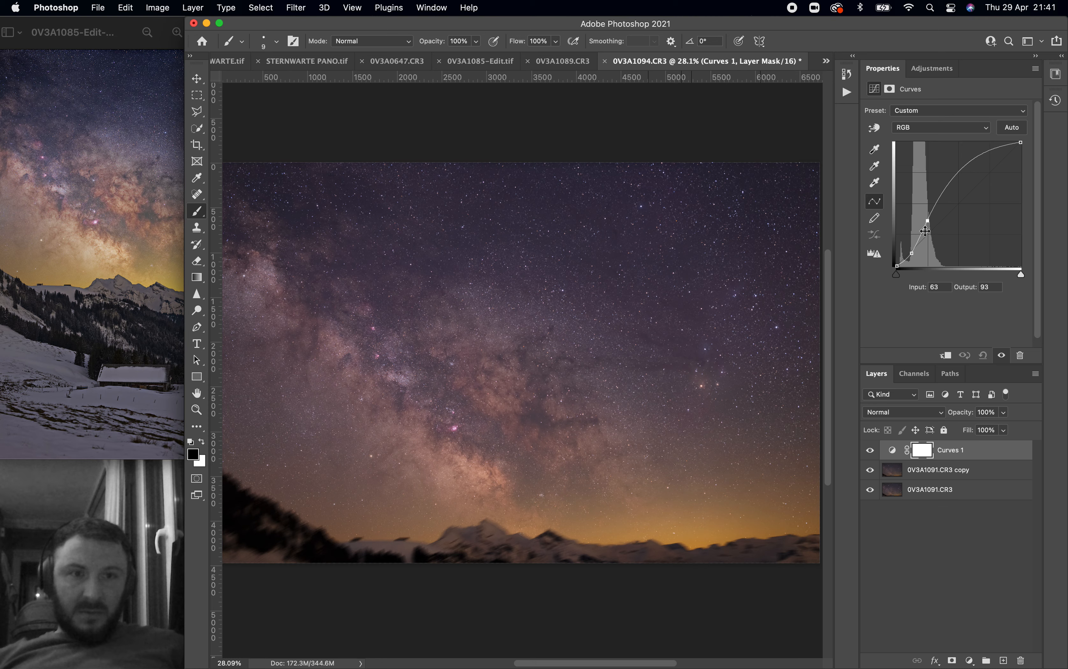
{"action": "left_click_drag", "start_coordinate": [925, 229], "coordinate": [926, 229]}
Step: Duplicate the Curves adjustment layer and compare the image with and without the copy
{"action": "left_click_drag", "start_coordinate": [983, 456], "coordinate": [1004, 661]}
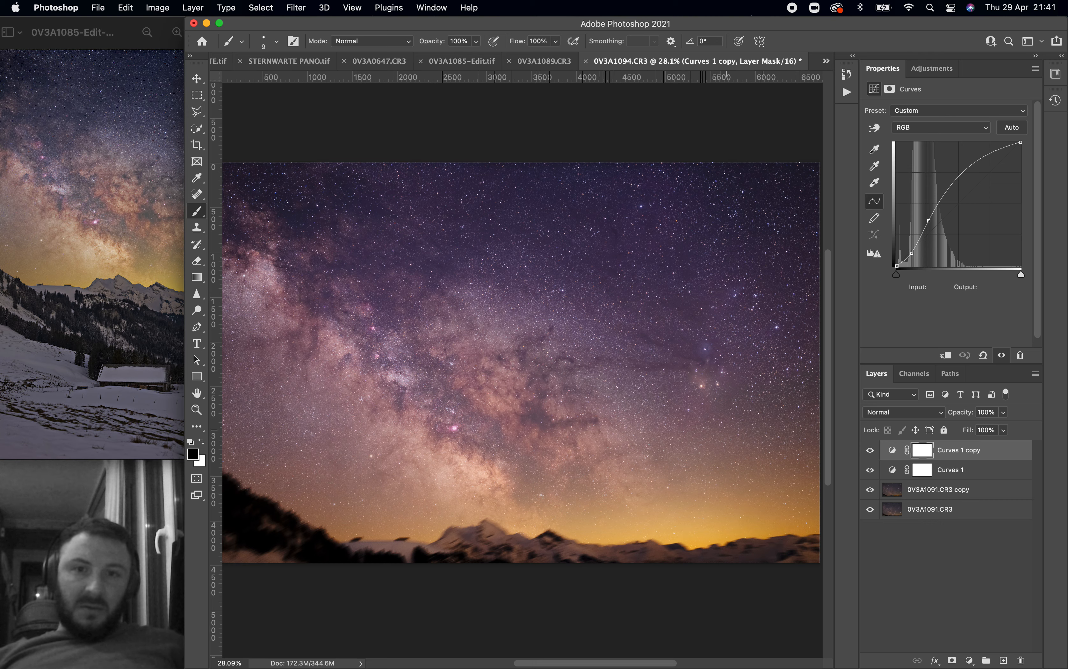
{"action": "left_click", "coordinate": [871, 451]}
{"action": "left_click", "coordinate": [871, 451]}
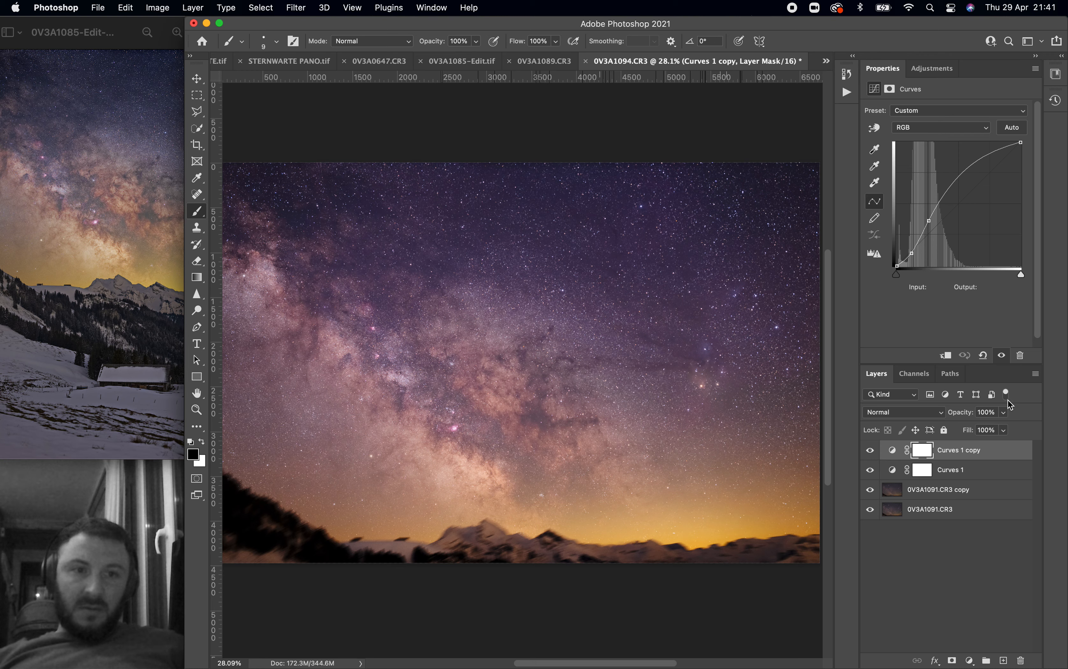
Step: Lower the duplicated Curves layer's opacity to 52% and check its effect by hiding and showing it
{"action": "left_click", "coordinate": [1004, 413]}
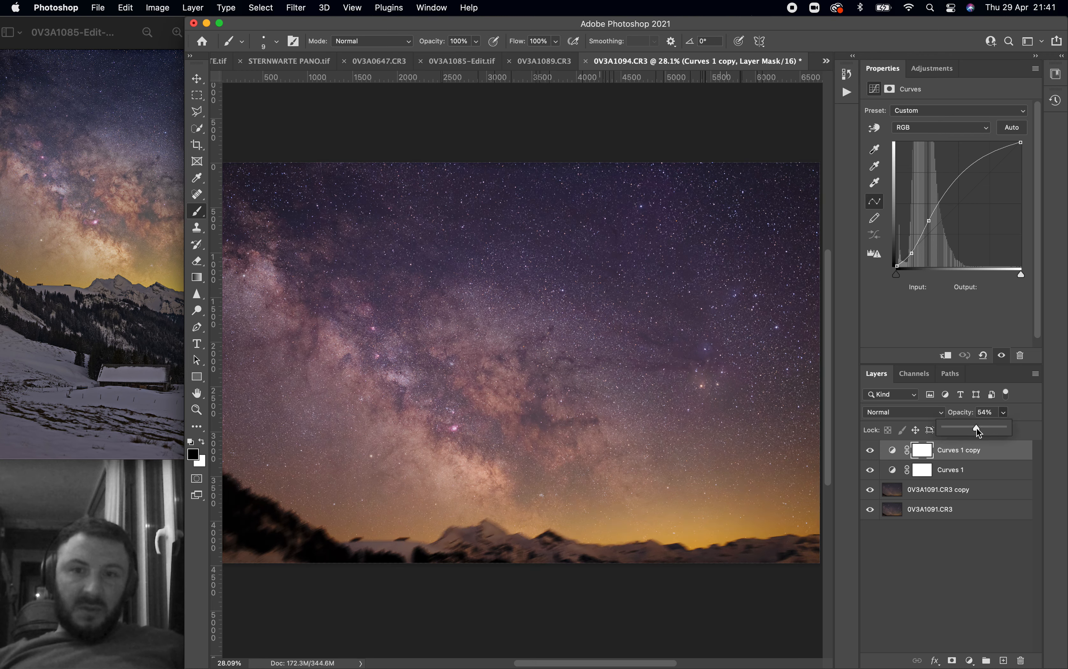
{"action": "left_click_drag", "start_coordinate": [969, 429], "coordinate": [975, 428]}
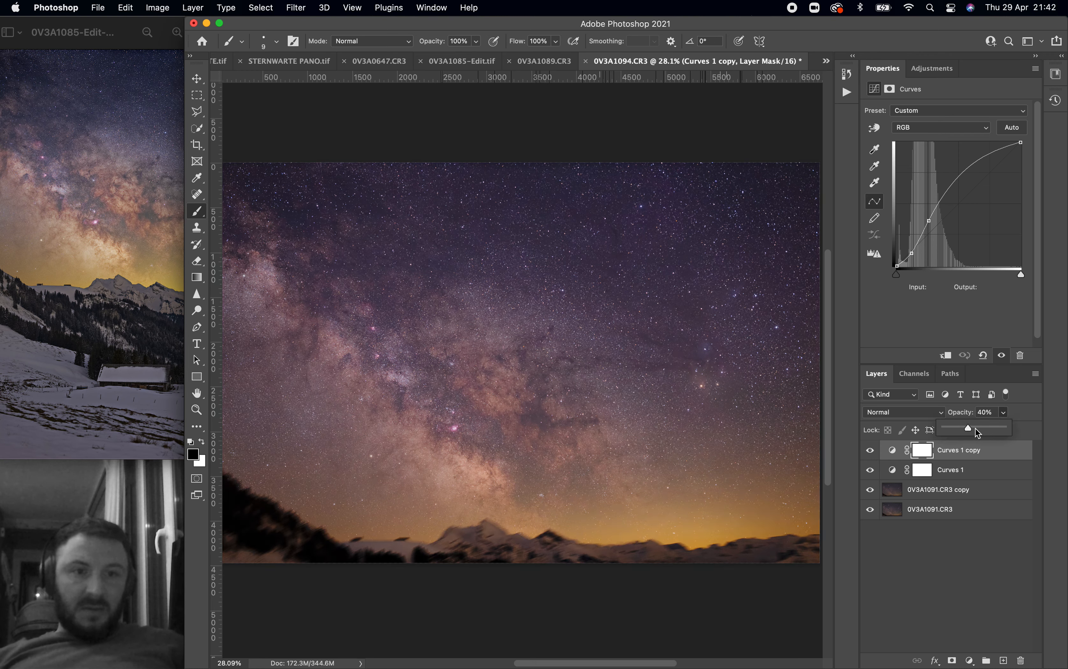
{"action": "left_click", "coordinate": [870, 451]}
{"action": "left_click", "coordinate": [872, 454]}
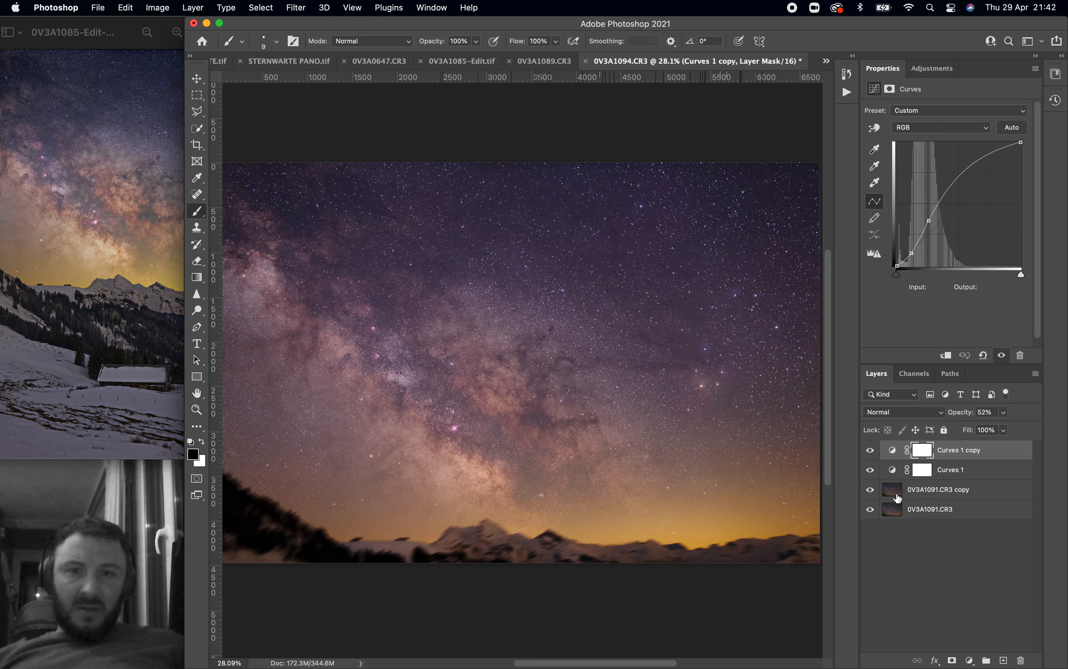
{"action": "left_click", "coordinate": [870, 451]}
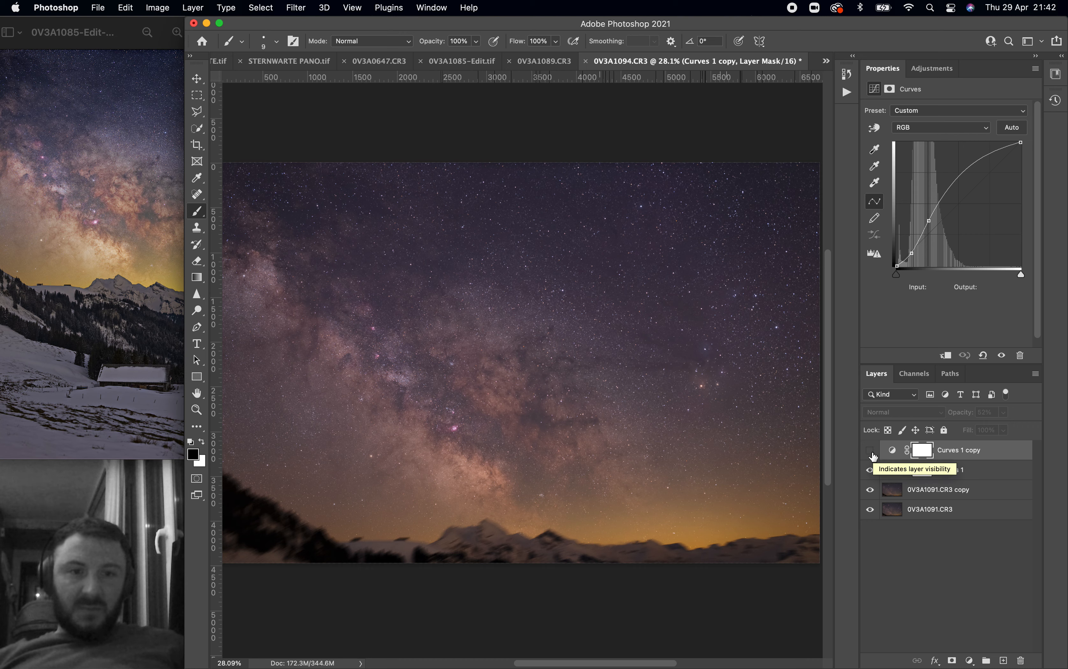
{"action": "left_click", "coordinate": [870, 450]}
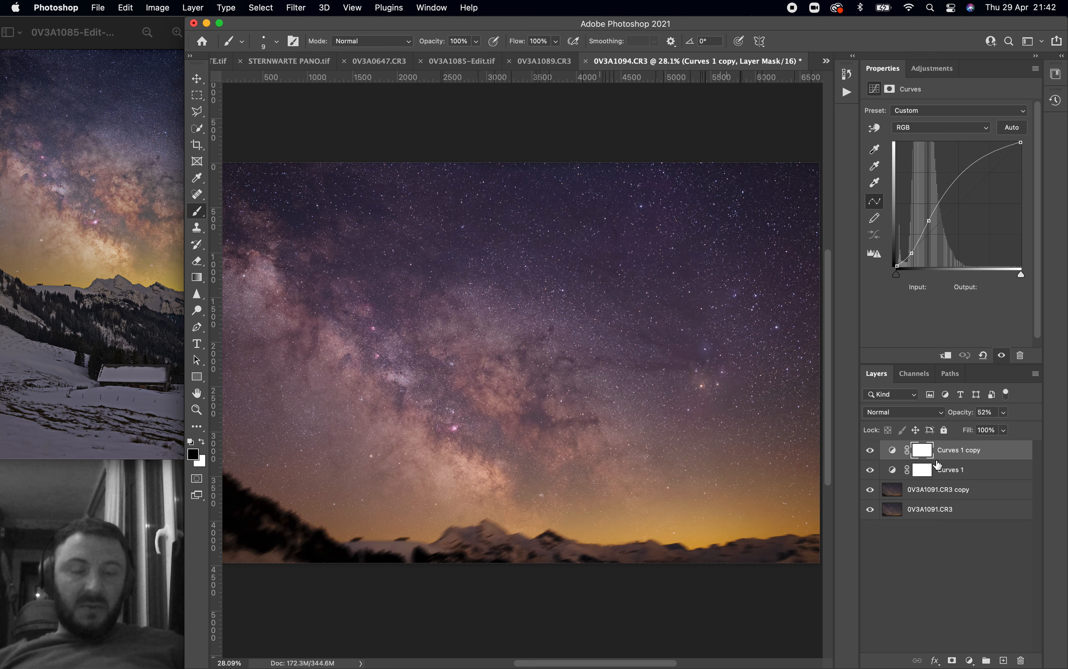
Step: Add a Brightness/Contrast adjustment above the curves with Contrast set to 31
{"action": "left_click", "coordinate": [933, 69]}
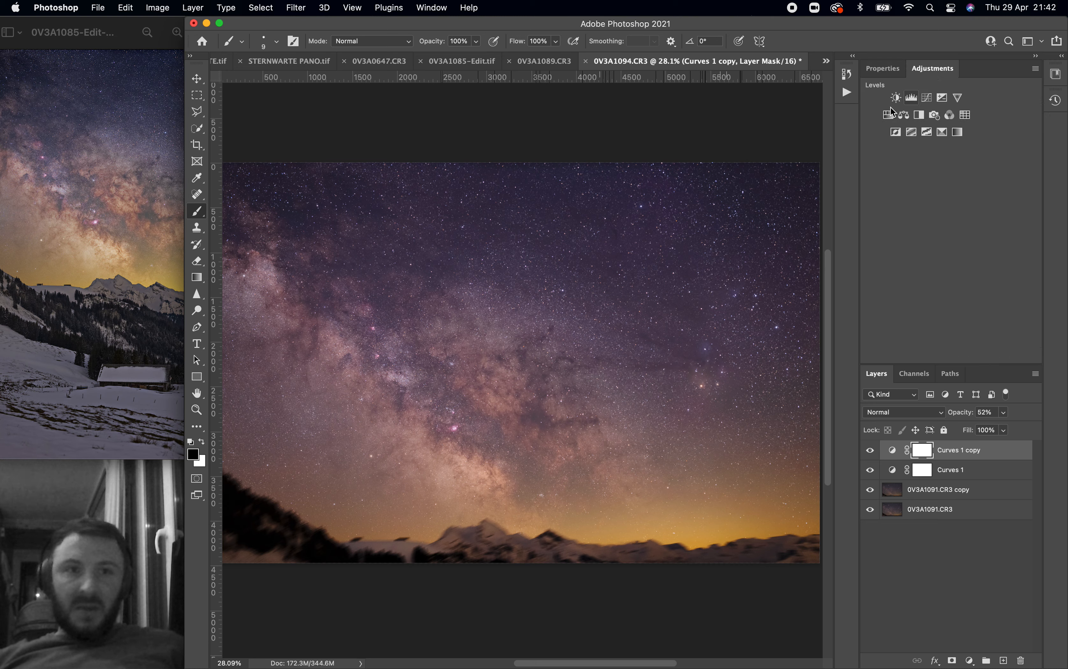
{"action": "left_click", "coordinate": [896, 97]}
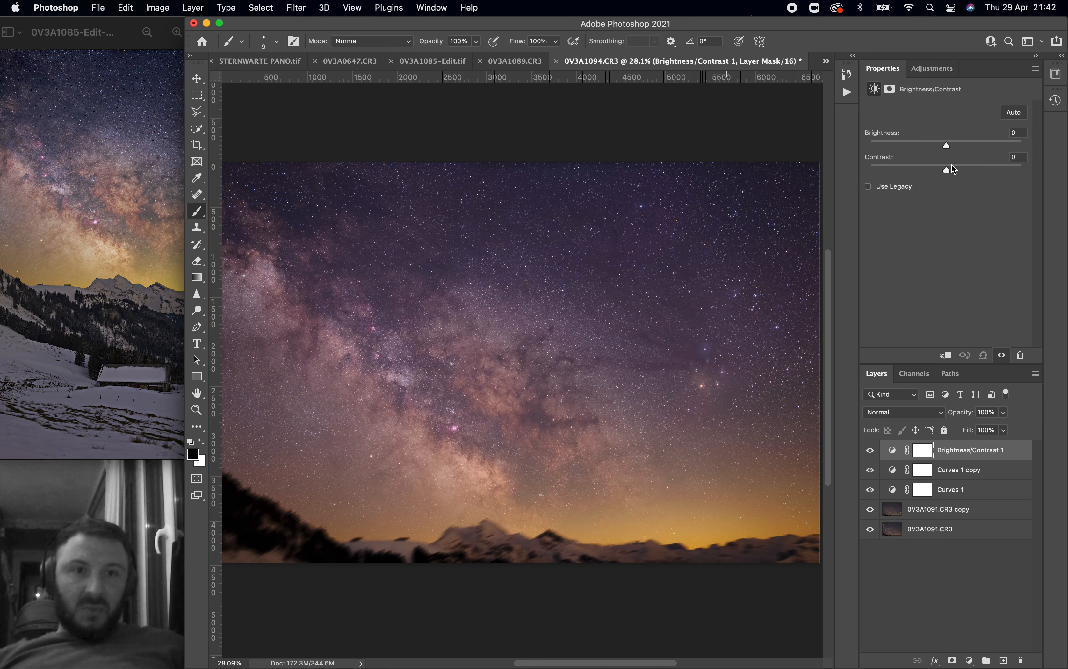
{"action": "left_click_drag", "start_coordinate": [956, 168], "coordinate": [970, 170]}
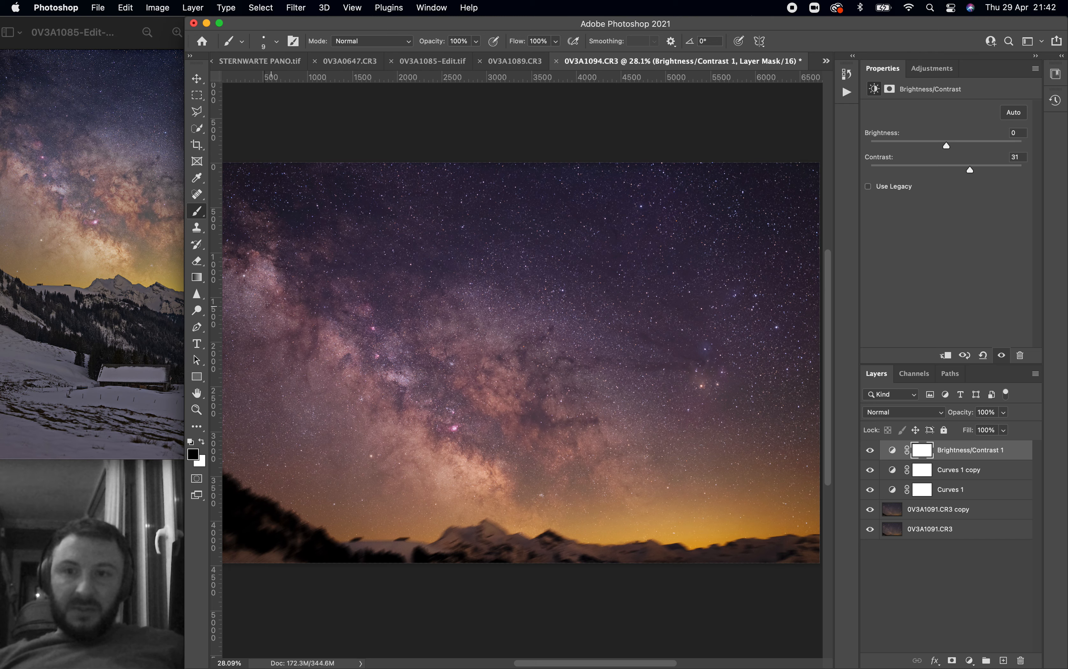
Step: Ready the Dodge tool for the 0V3A1091.CR3 copy layer with its range set to Highlights
{"action": "left_click", "coordinate": [191, 316]}
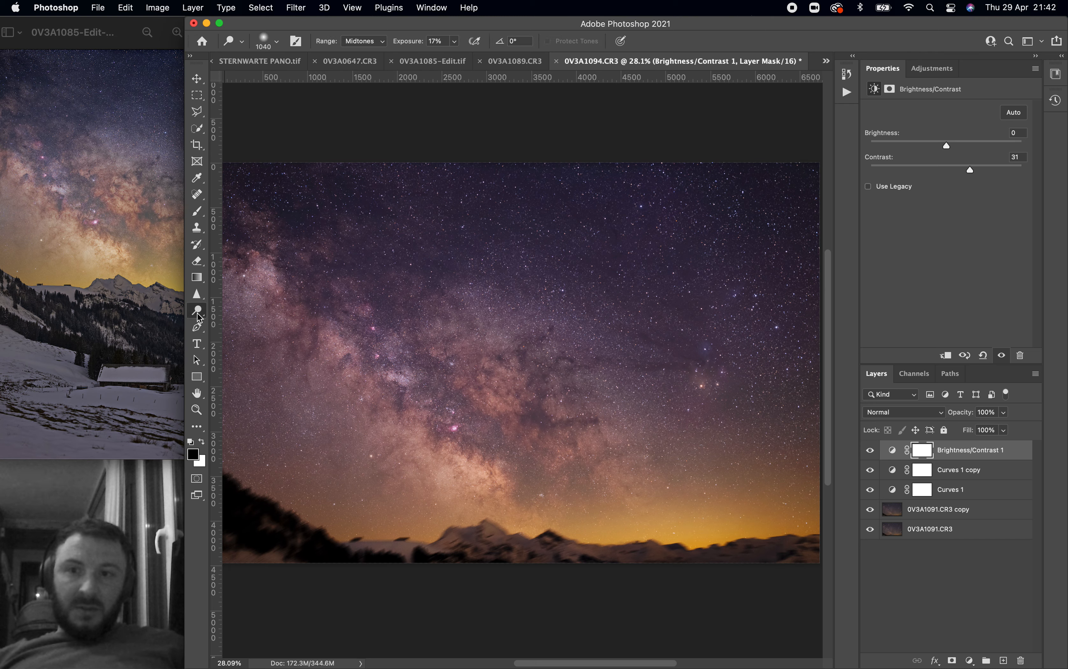
{"action": "right_click", "coordinate": [199, 317]}
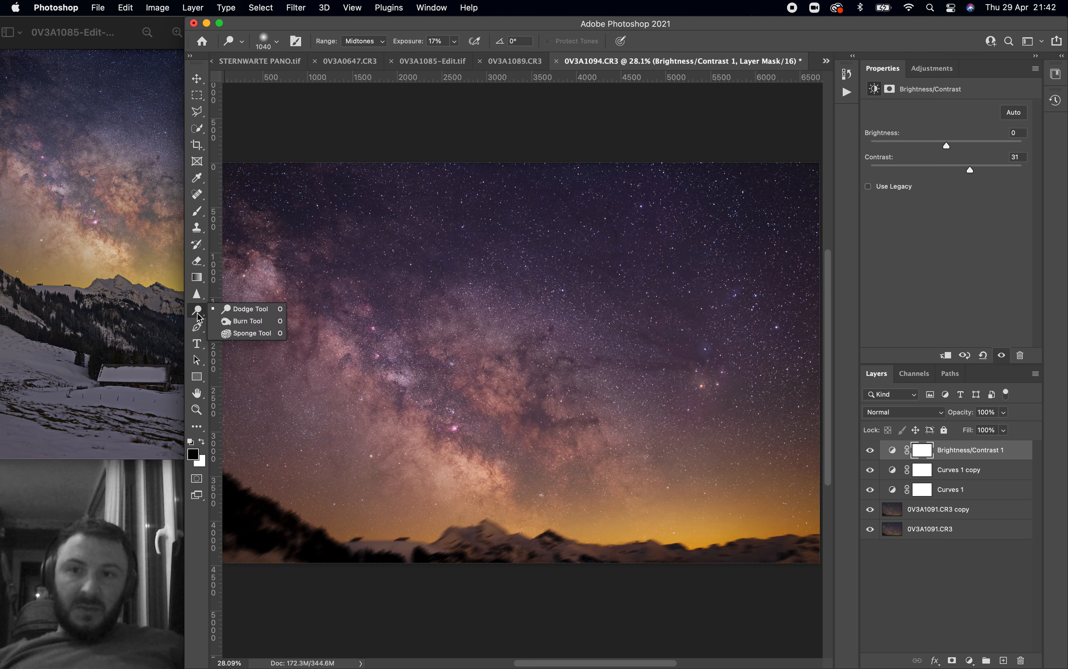
{"action": "left_click", "coordinate": [250, 310]}
{"action": "left_click", "coordinate": [930, 508]}
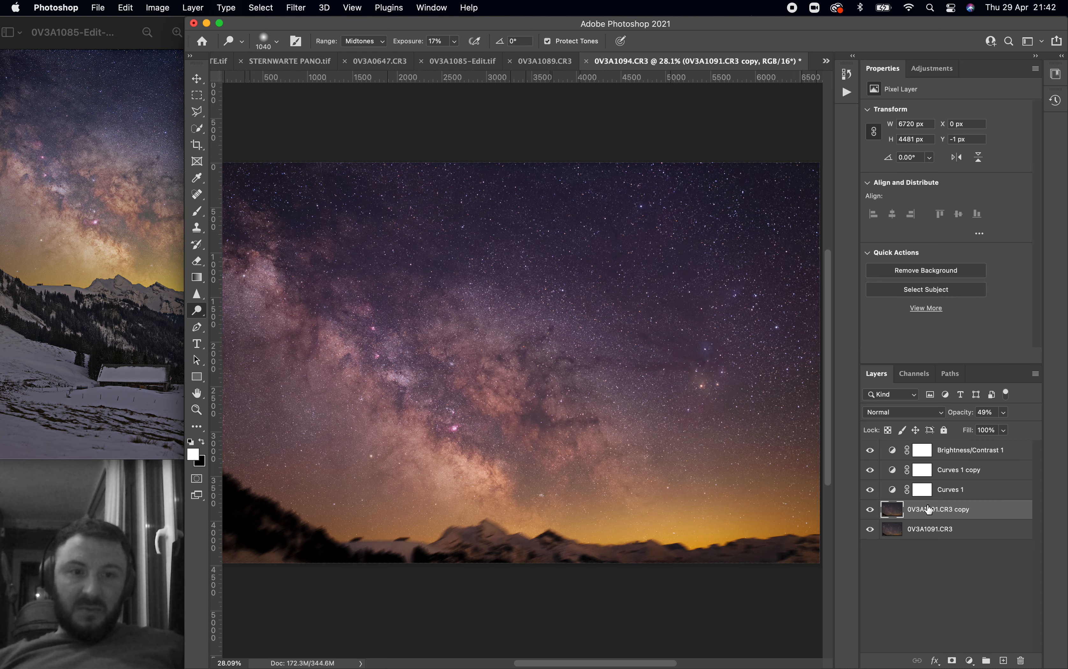
{"action": "left_click", "coordinate": [363, 40]}
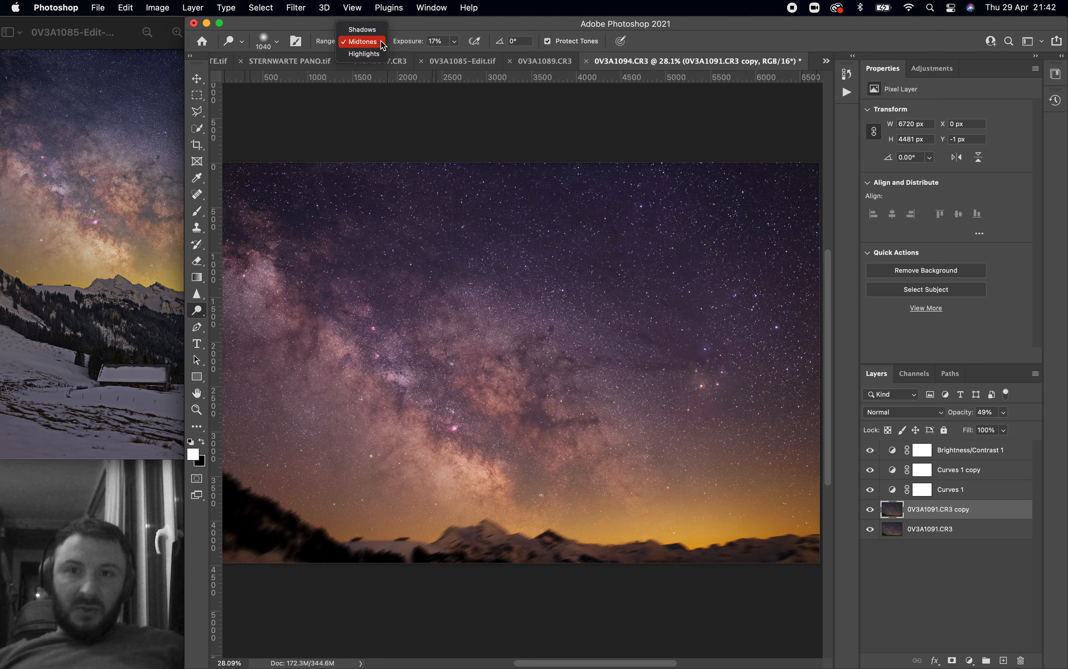
{"action": "left_click", "coordinate": [360, 56]}
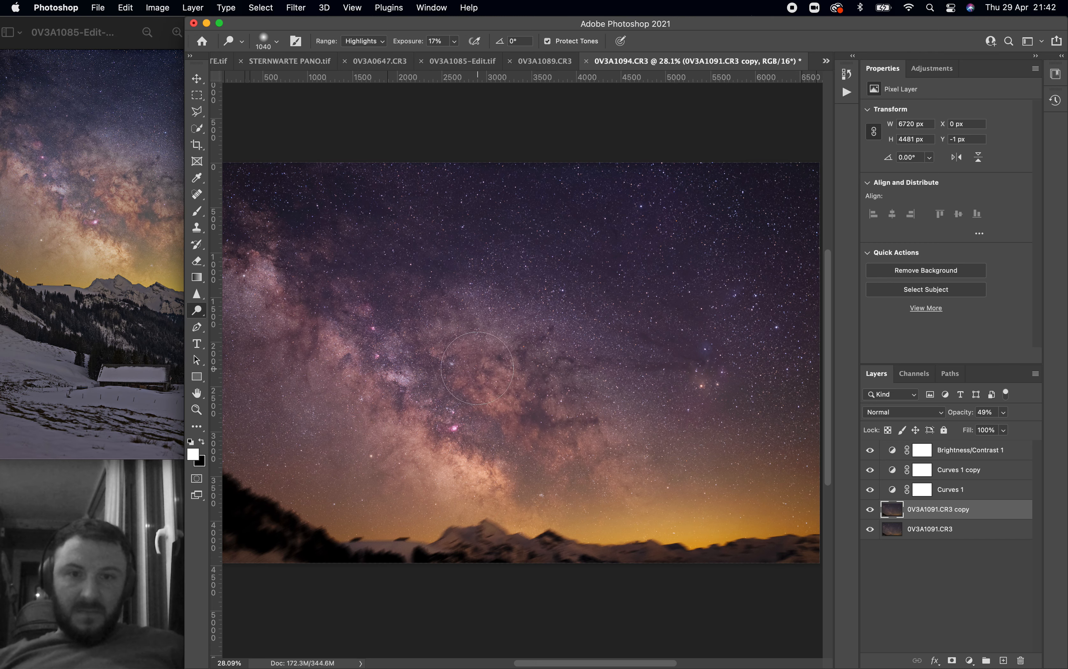
Step: Undo the last edits and stamp all visible layers into a new layer above the Brightness/Contrast adjustment
{"action": "left_click", "coordinate": [969, 530]}
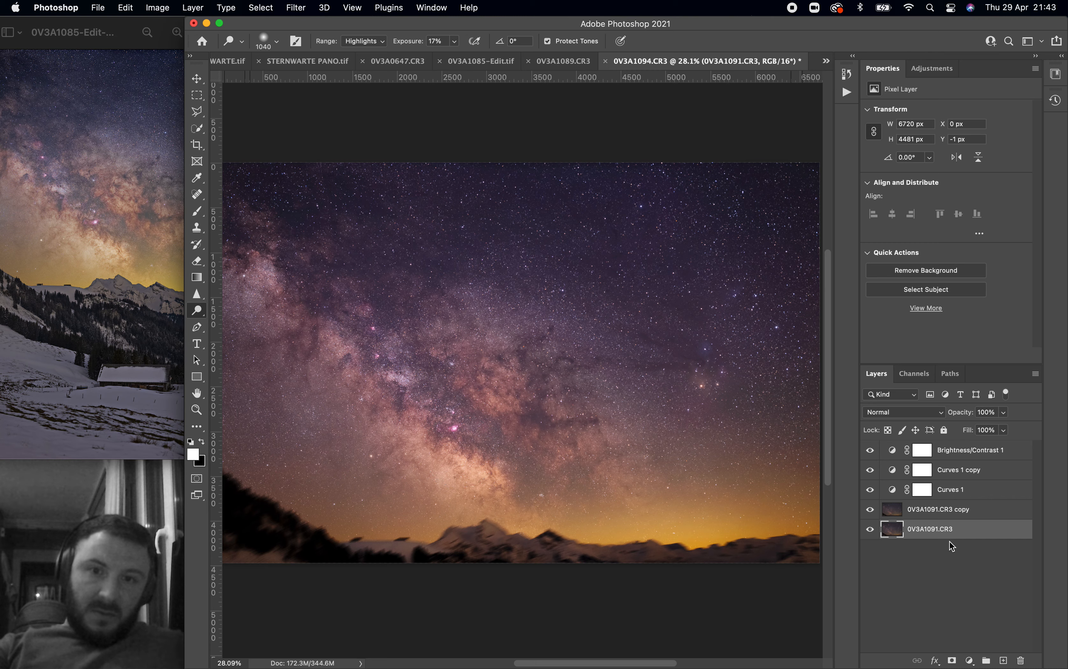
{"action": "key", "text": "super+z"}
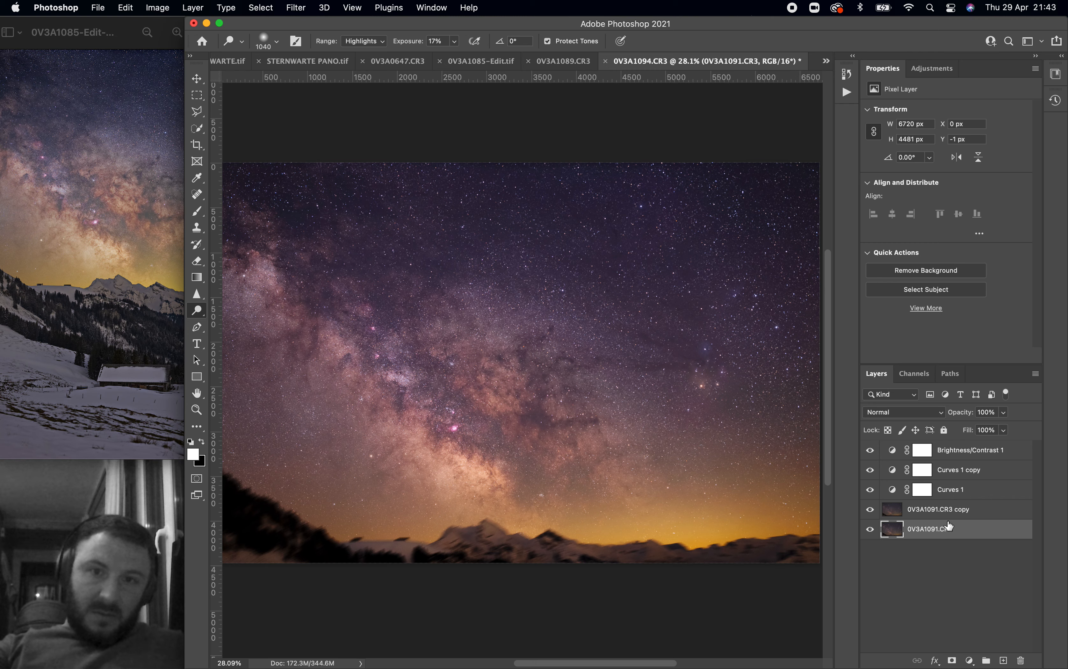
{"action": "key", "text": "super+z"}
{"action": "left_click", "coordinate": [960, 459]}
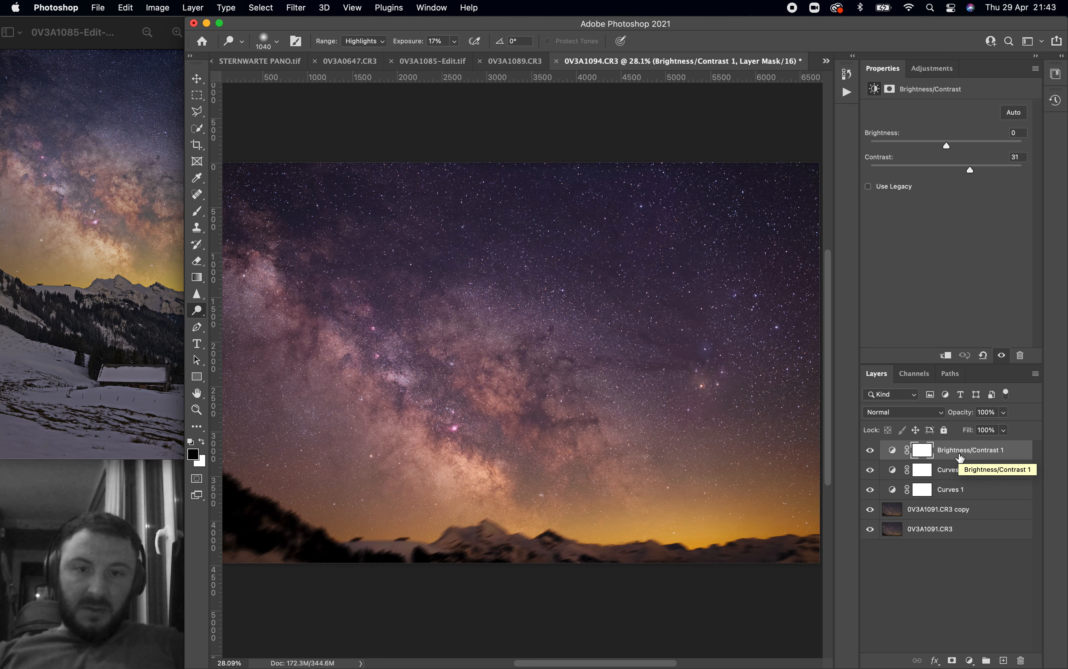
{"action": "key", "text": "super+alt+shift+e"}
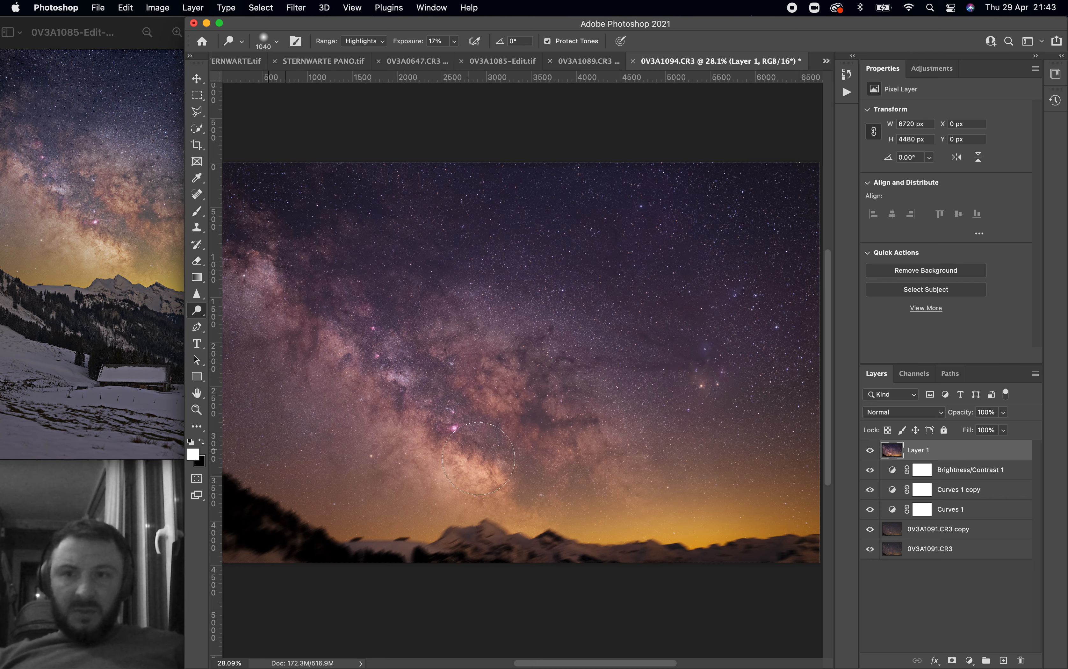
Step: Dodge the highlights of the Milky Way core and band on the stamped layer, then compare the image with that layer hidden and shown
{"action": "mouse_move", "coordinate": [461, 469]}
{"action": "left_mouse_down"}
{"action": "mouse_move", "coordinate": [469, 472]}
{"action": "mouse_move", "coordinate": [451, 469]}
{"action": "mouse_move", "coordinate": [518, 495]}
{"action": "mouse_move", "coordinate": [412, 407]}
{"action": "left_mouse_up"}
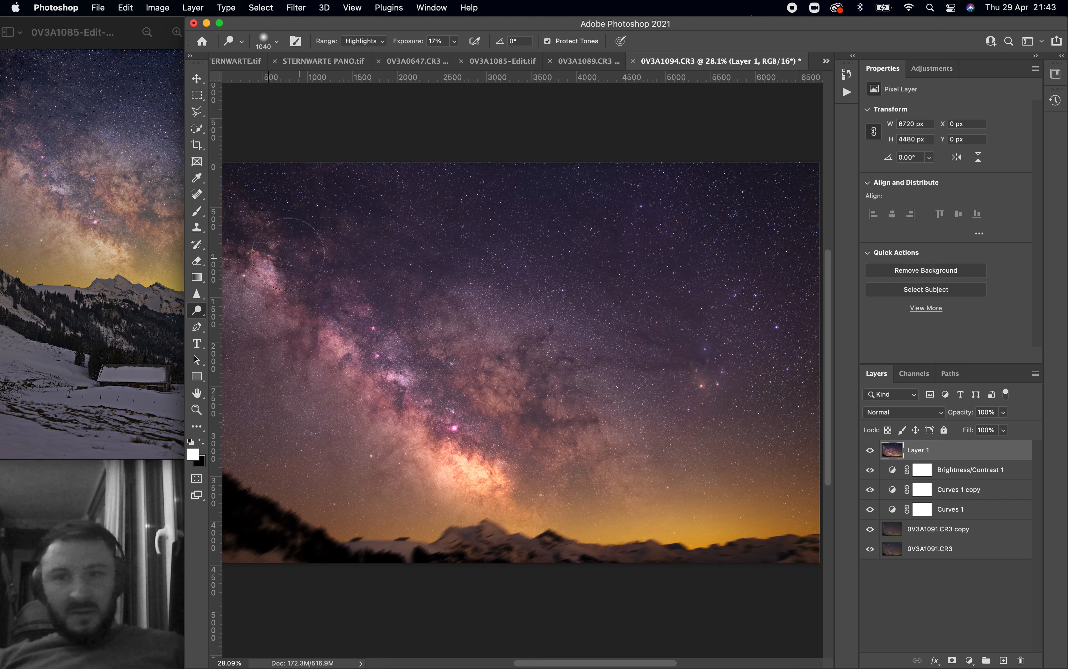
{"action": "scroll", "coordinate": [367, 294], "scroll_direction": "left", "scroll_amount": 5}
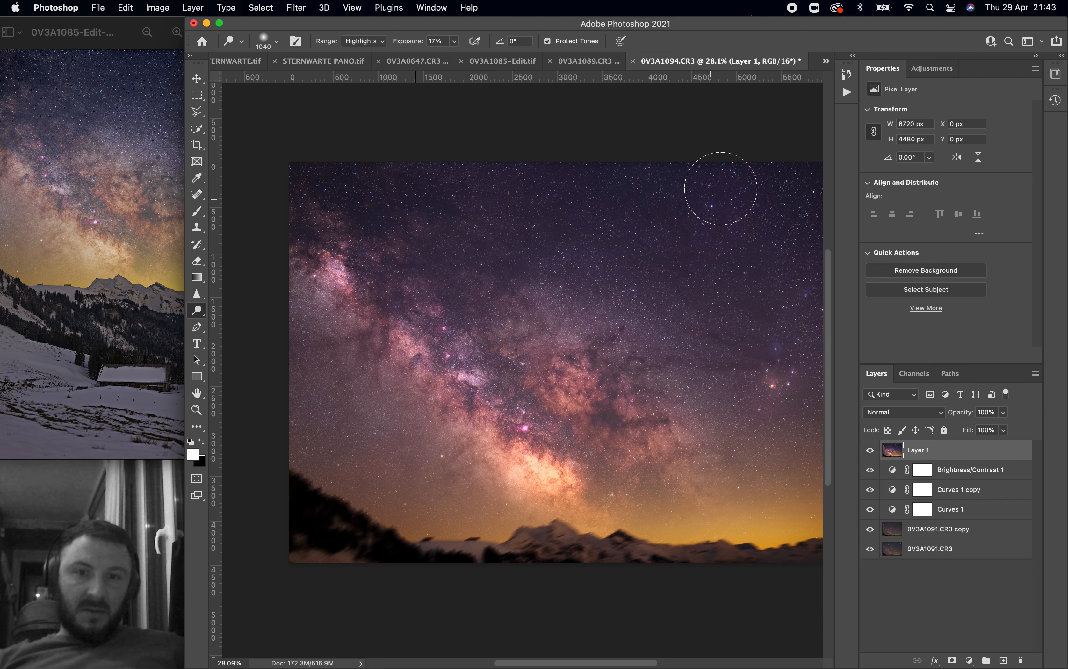
{"action": "left_click", "coordinate": [871, 452]}
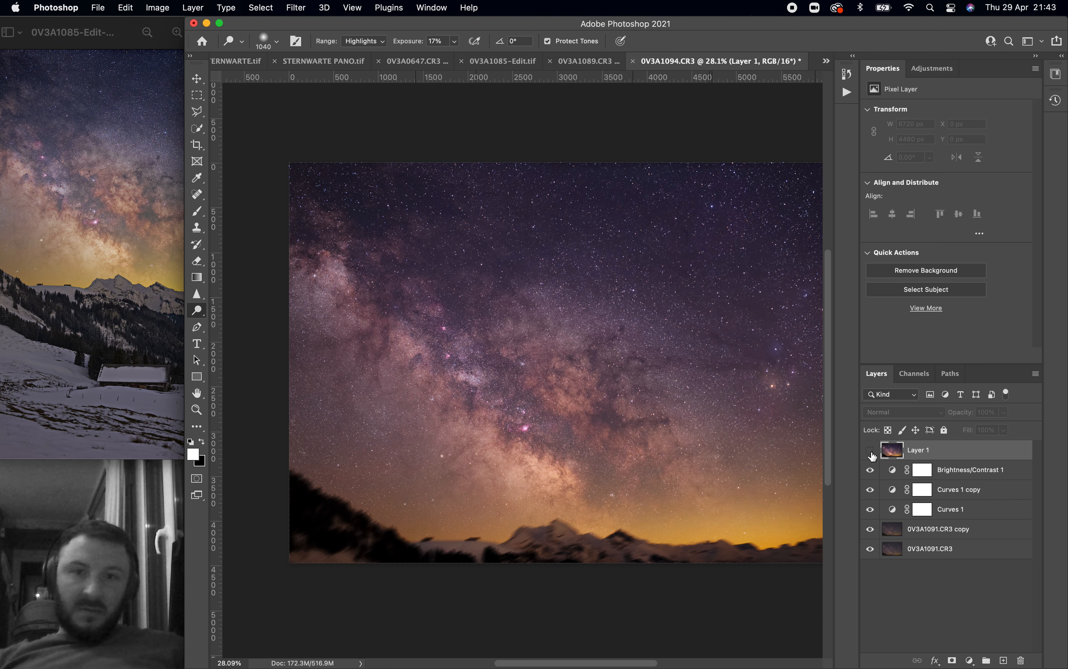
{"action": "left_click", "coordinate": [871, 451]}
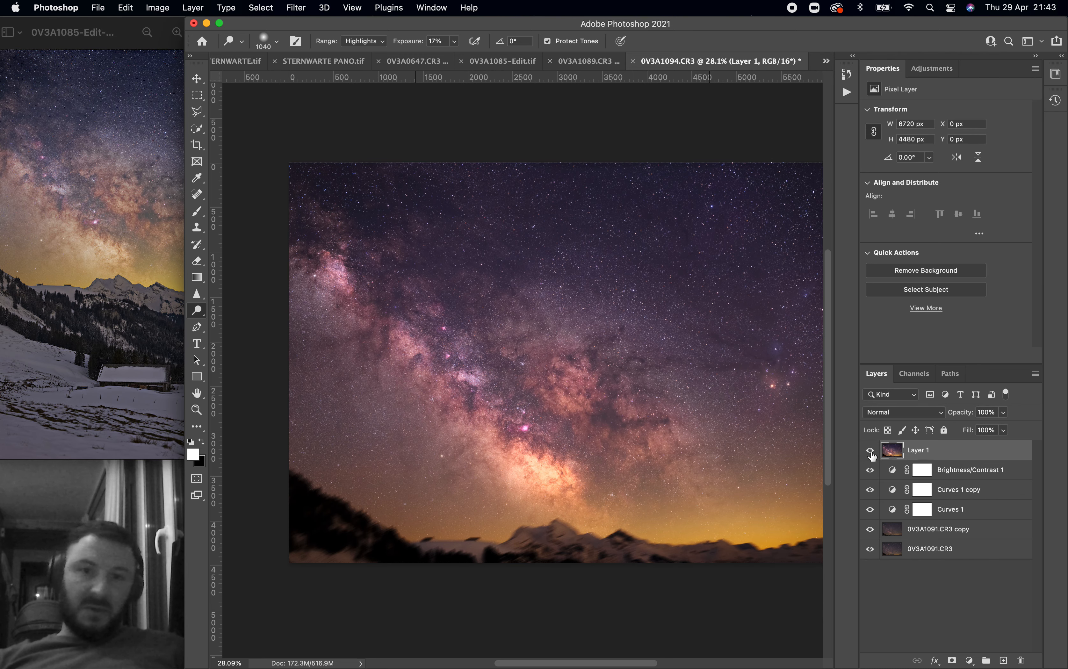
{"action": "scroll", "coordinate": [646, 464], "scroll_direction": "right", "scroll_amount": 4}
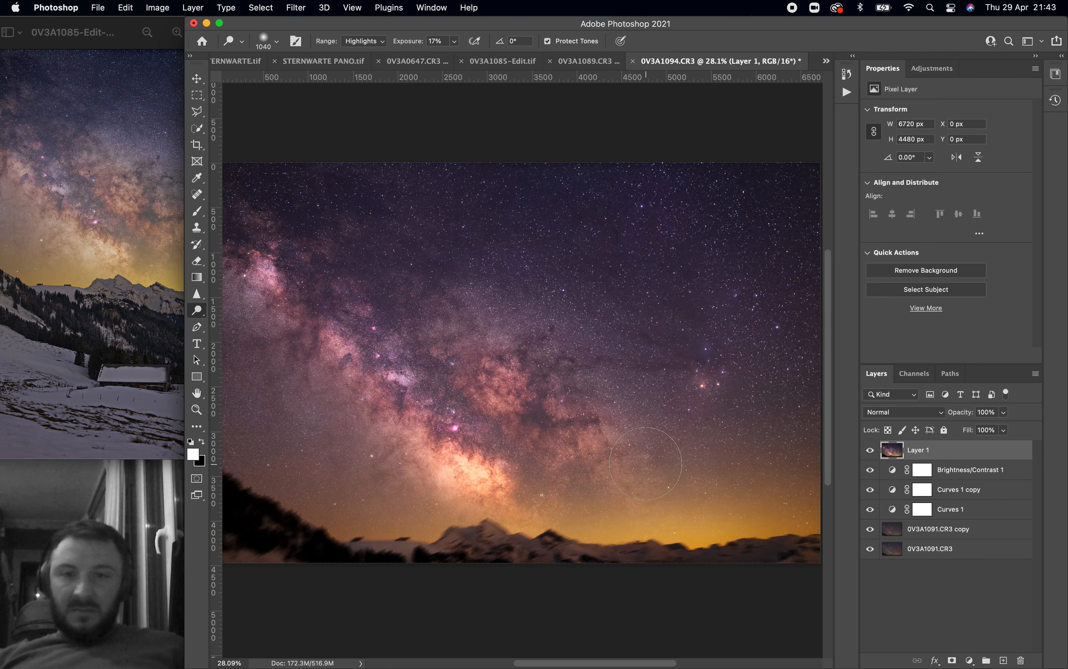
Step: Set up the Burn tool with the Shadows range and a brush size of 508 px
{"action": "scroll", "coordinate": [645, 464], "scroll_direction": "down", "scroll_amount": 1}
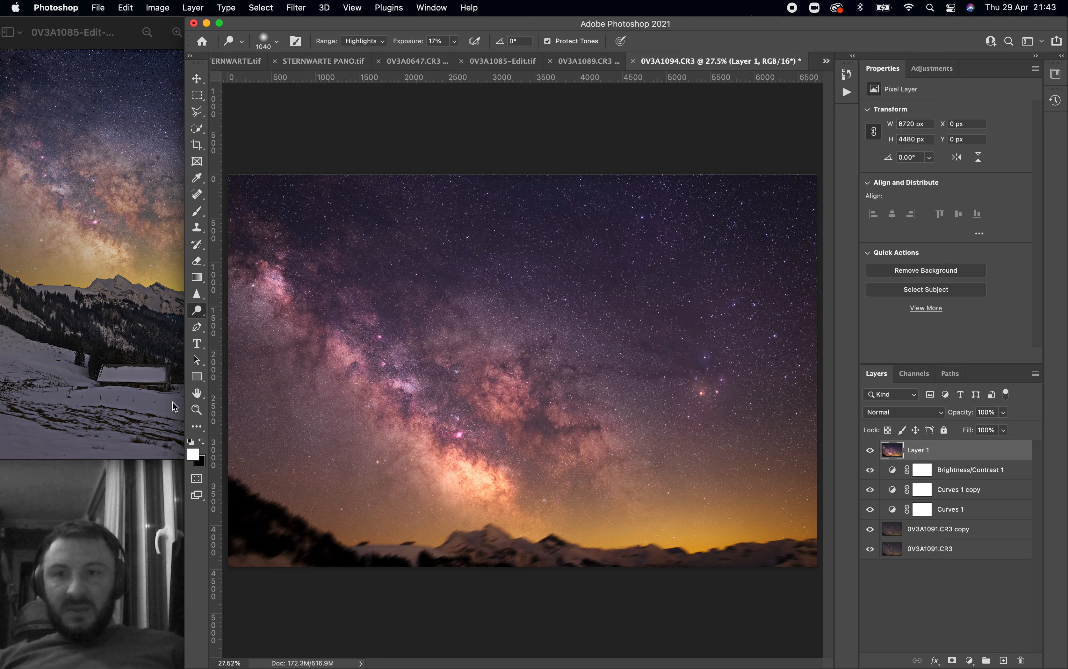
{"action": "left_click", "coordinate": [199, 313]}
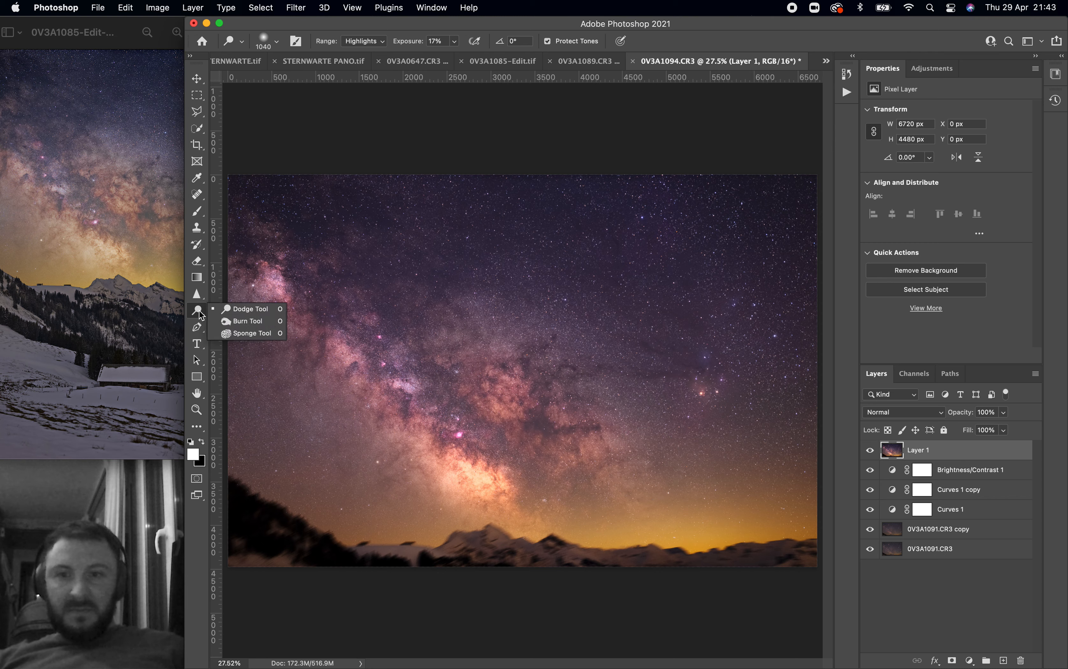
{"action": "left_click", "coordinate": [241, 321]}
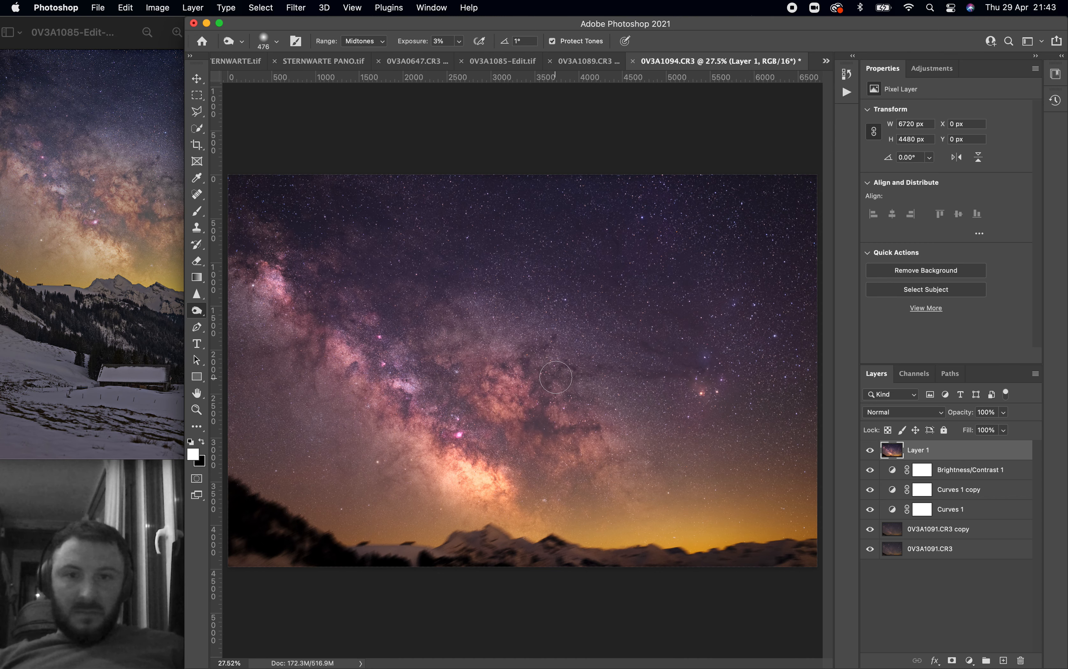
{"action": "right_click", "coordinate": [553, 379]}
{"action": "left_click_drag", "start_coordinate": [694, 412], "coordinate": [695, 413]}
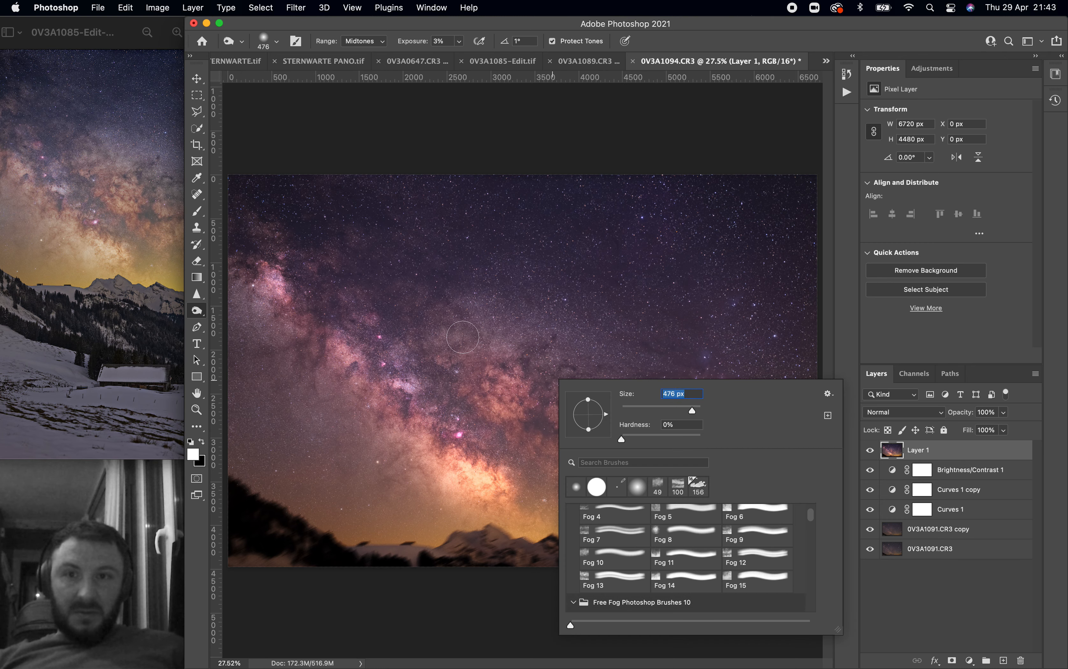
{"action": "left_click", "coordinate": [376, 43]}
{"action": "left_click", "coordinate": [361, 30]}
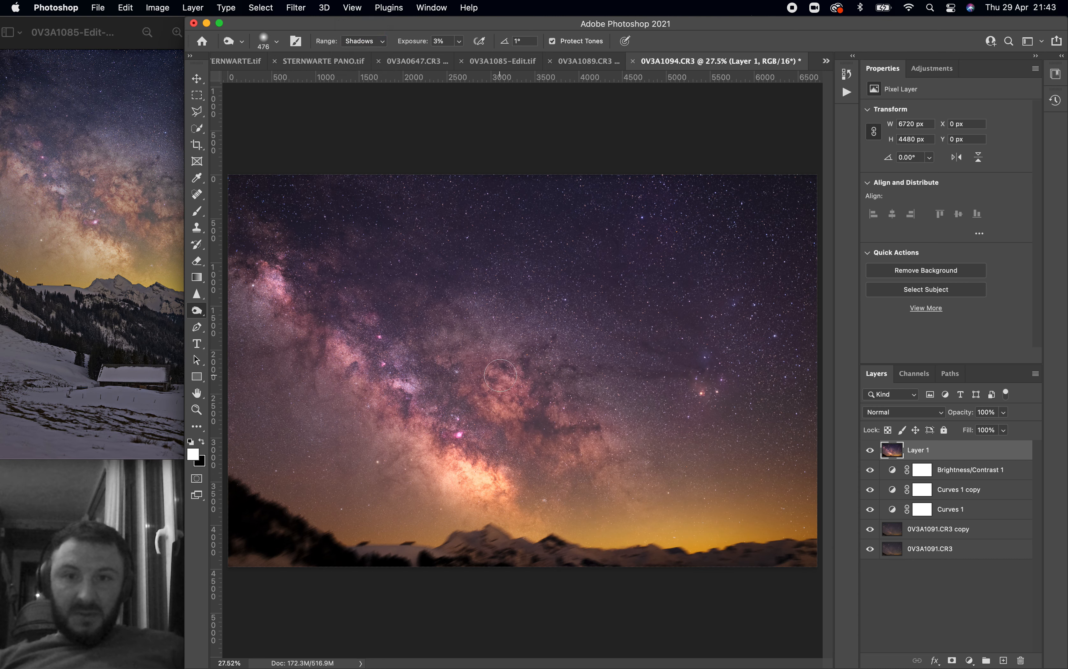
{"action": "right_click", "coordinate": [533, 394]}
{"action": "left_click_drag", "start_coordinate": [667, 427], "coordinate": [667, 425]}
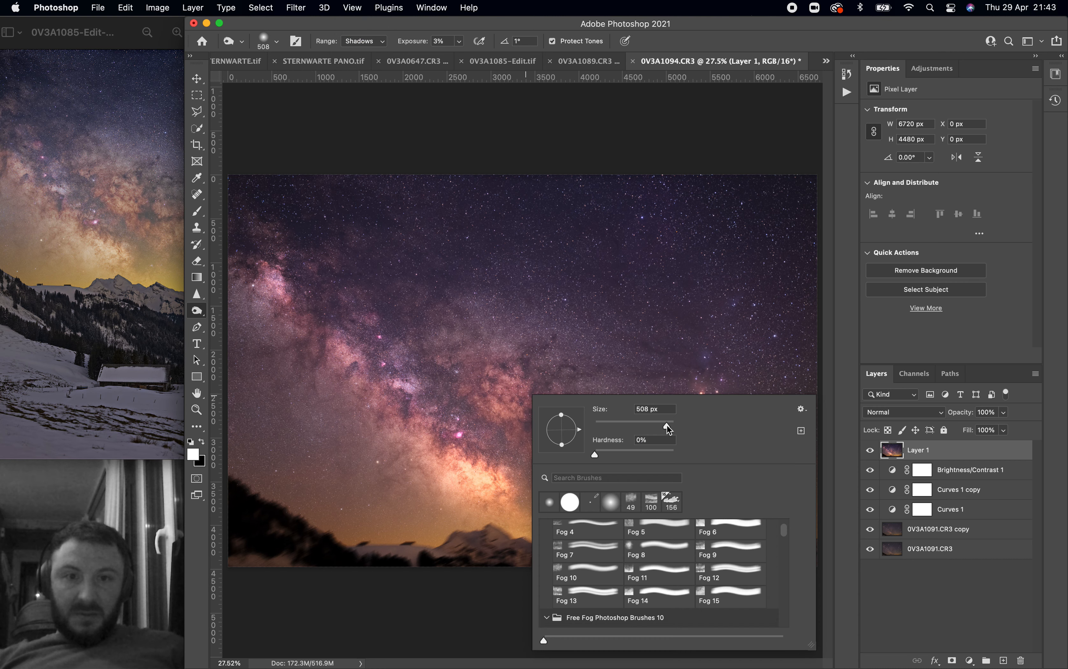
{"action": "key", "text": "Return"}
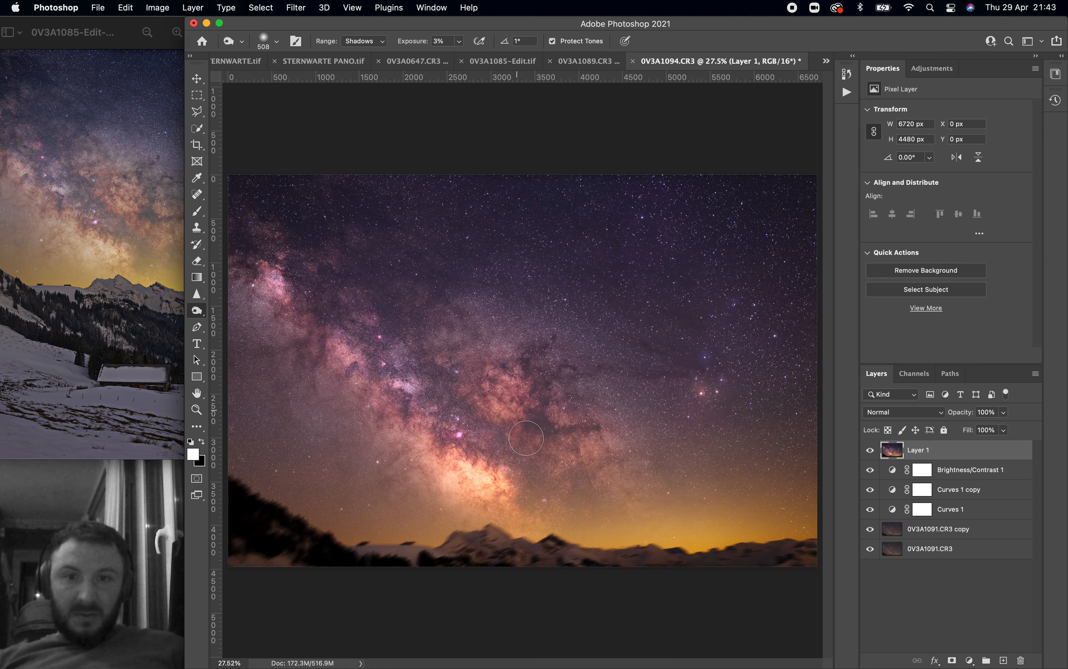
Step: Burn the dark dust lanes beside the Milky Way core on Layer 1 and compare the image with the layer hidden and shown
{"action": "mouse_move", "coordinate": [667, 364]}
{"action": "left_mouse_down"}
{"action": "mouse_move", "coordinate": [652, 348]}
{"action": "mouse_move", "coordinate": [686, 347]}
{"action": "left_mouse_up"}
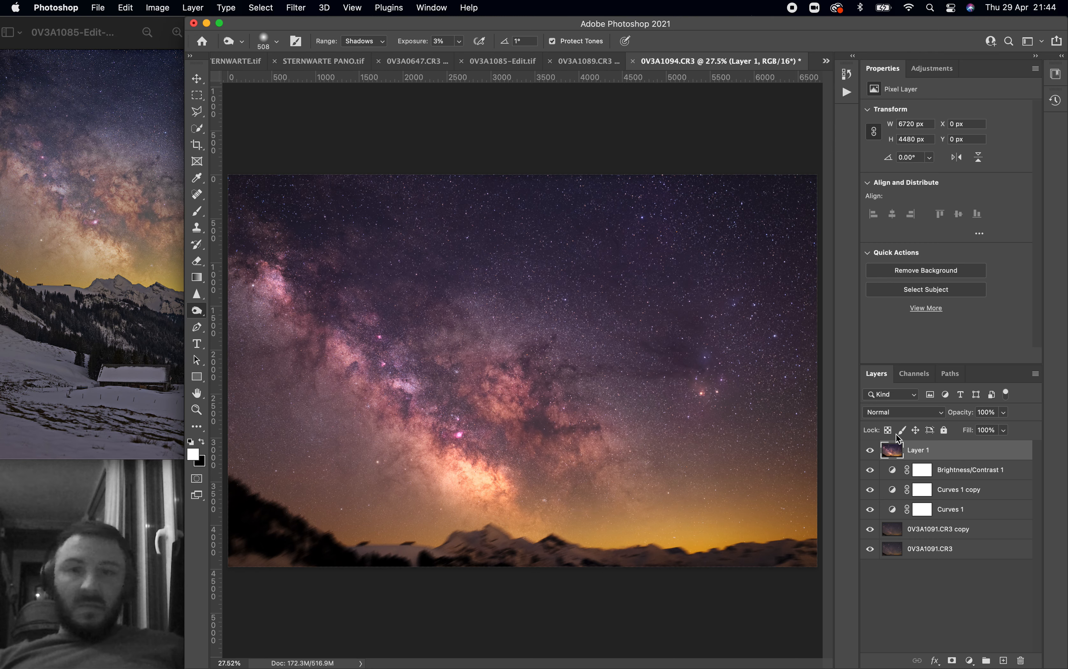
{"action": "left_click", "coordinate": [869, 451]}
{"action": "left_click", "coordinate": [869, 450]}
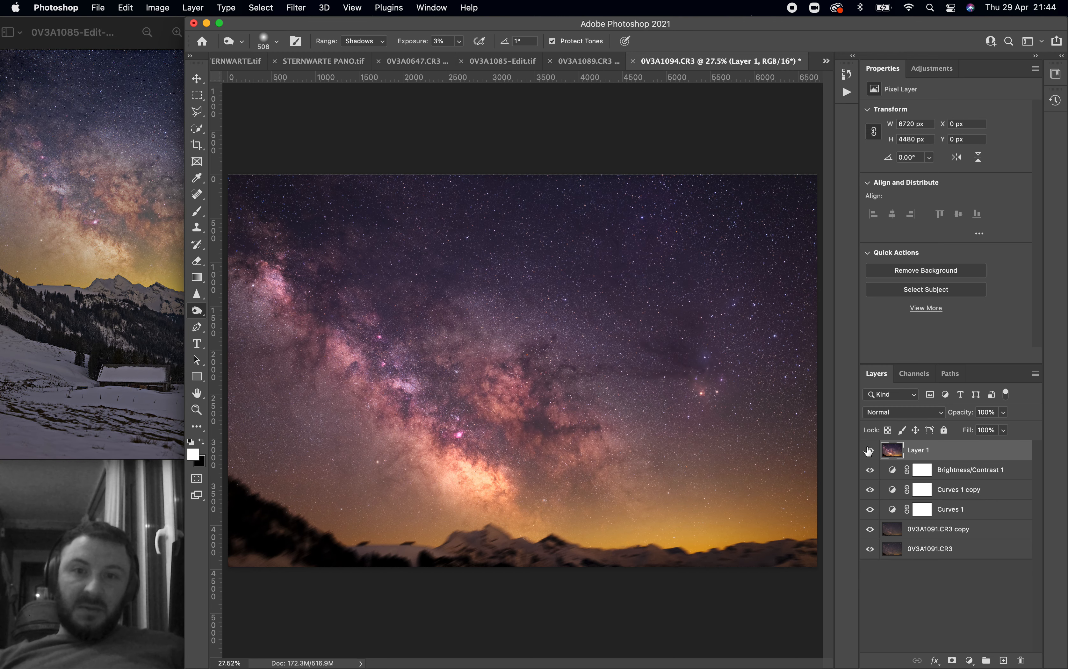
{"action": "left_click", "coordinate": [869, 450]}
{"action": "left_click", "coordinate": [870, 450]}
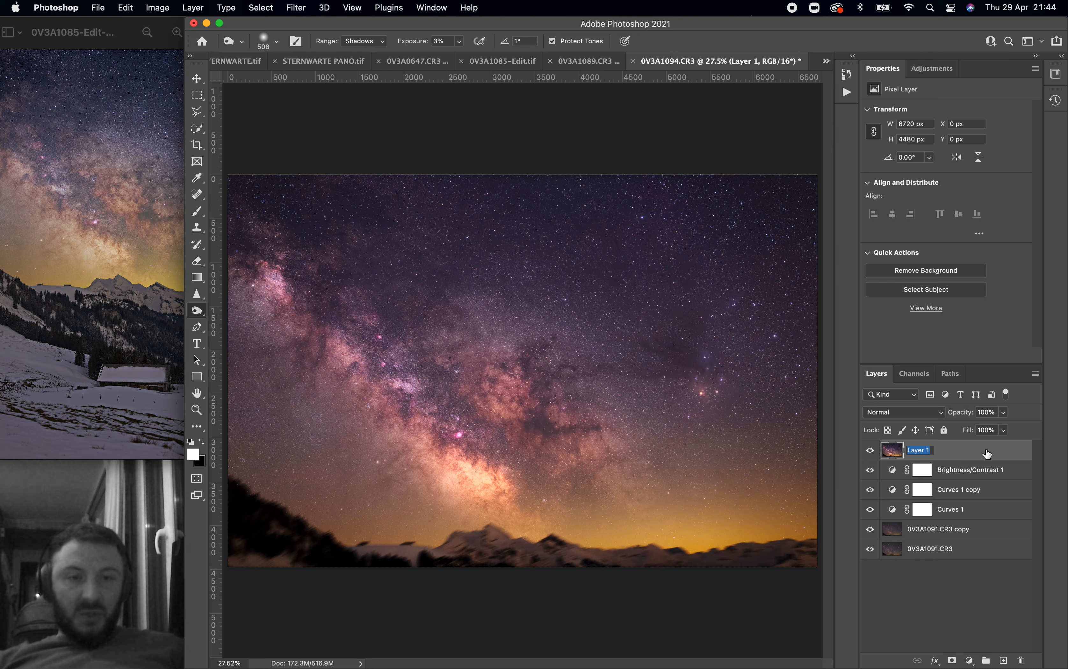
Step: Add a Color Balance adjustment with midtones at Cyan/Red +1, Magenta/Green +9 and Yellow/Blue -14, and check it by hiding and showing it
{"action": "left_click", "coordinate": [935, 69]}
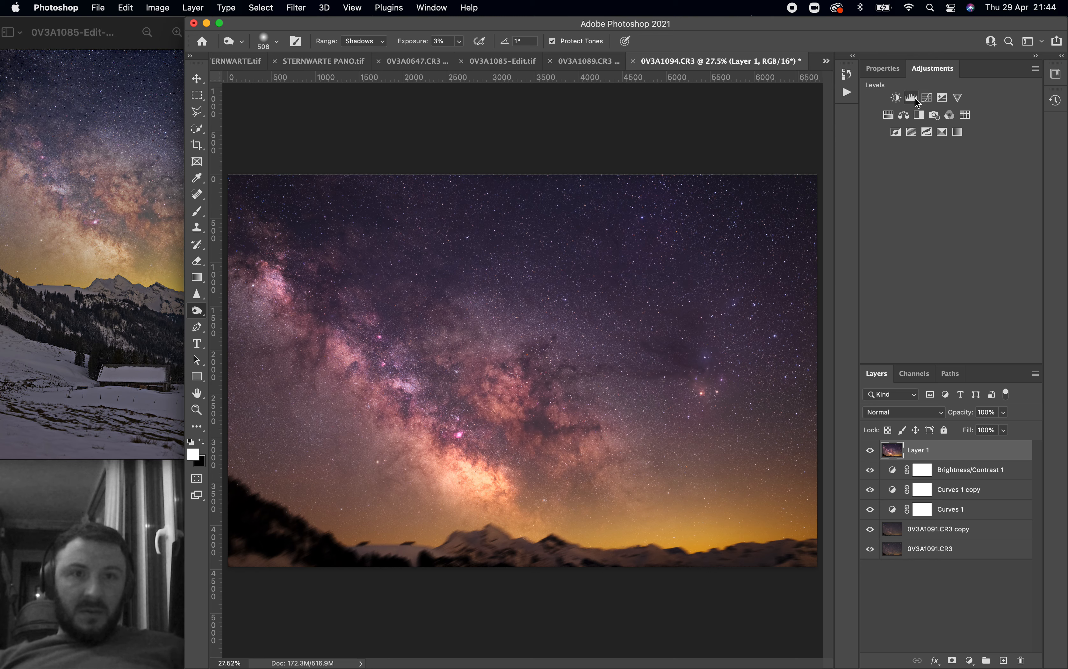
{"action": "left_click", "coordinate": [902, 115]}
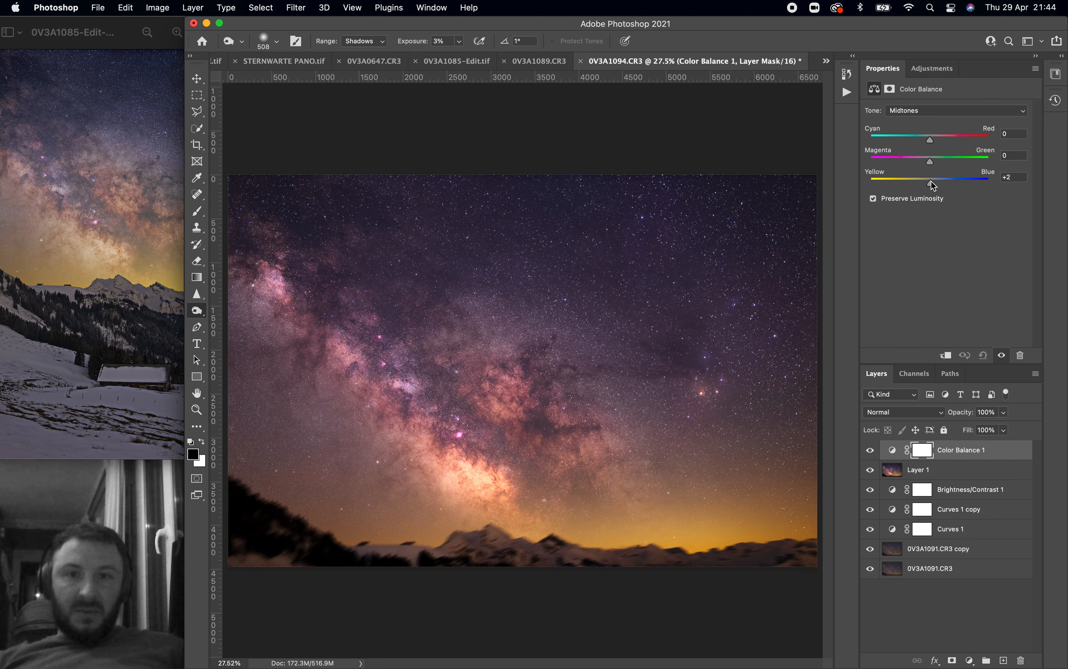
{"action": "left_click_drag", "start_coordinate": [931, 180], "coordinate": [923, 181]}
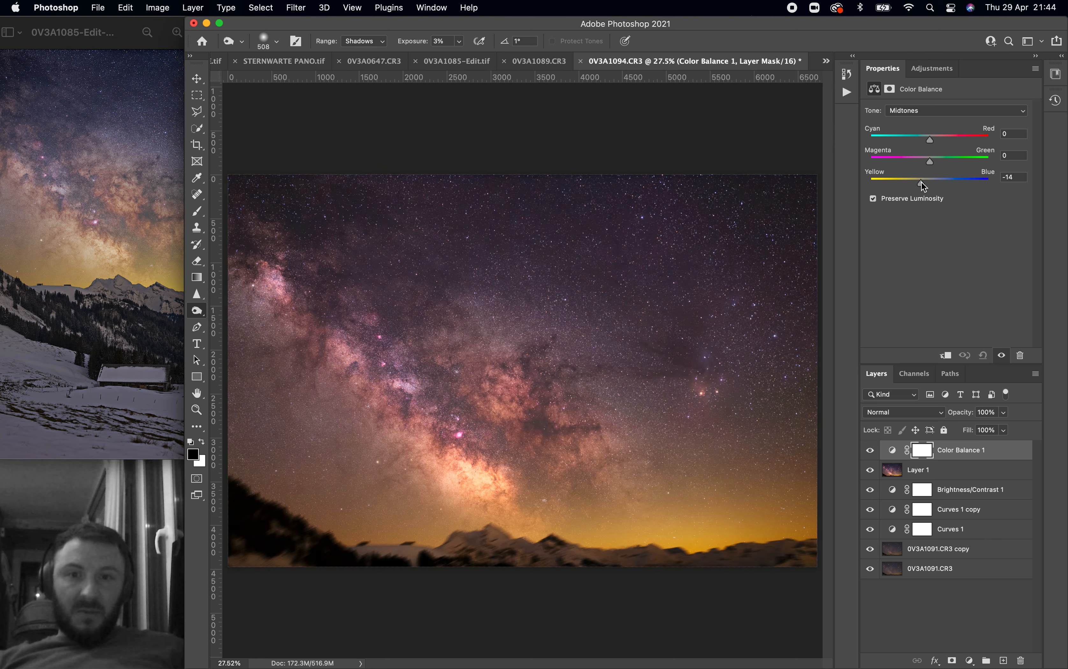
{"action": "left_click_drag", "start_coordinate": [931, 163], "coordinate": [934, 163]}
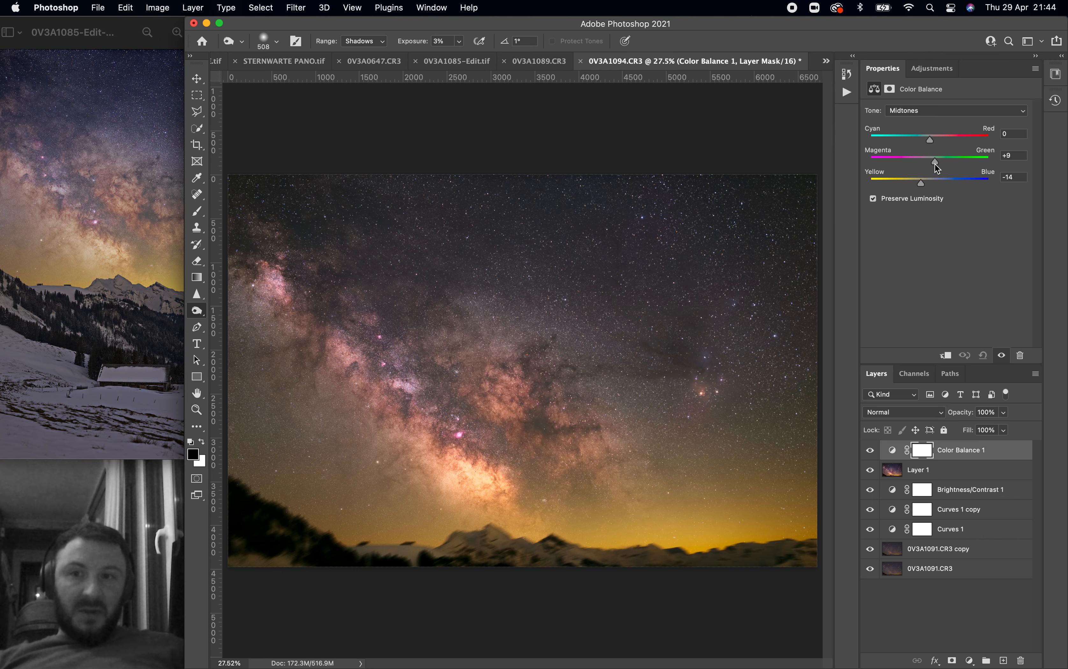
{"action": "left_click_drag", "start_coordinate": [929, 143], "coordinate": [933, 142]}
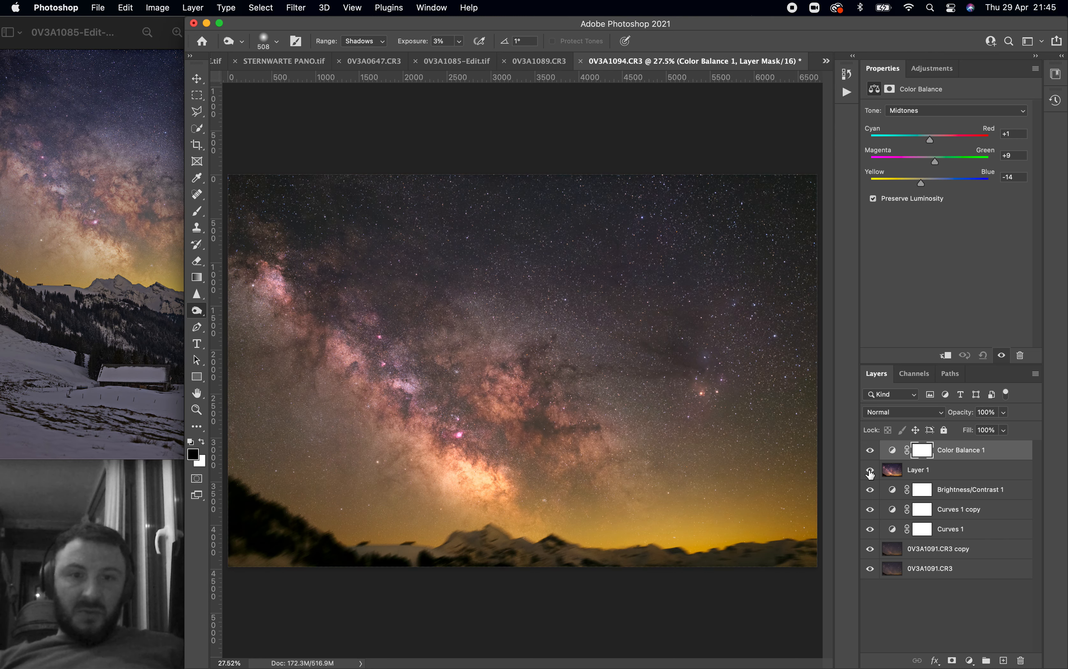
{"action": "left_click", "coordinate": [870, 451]}
{"action": "left_click", "coordinate": [871, 452]}
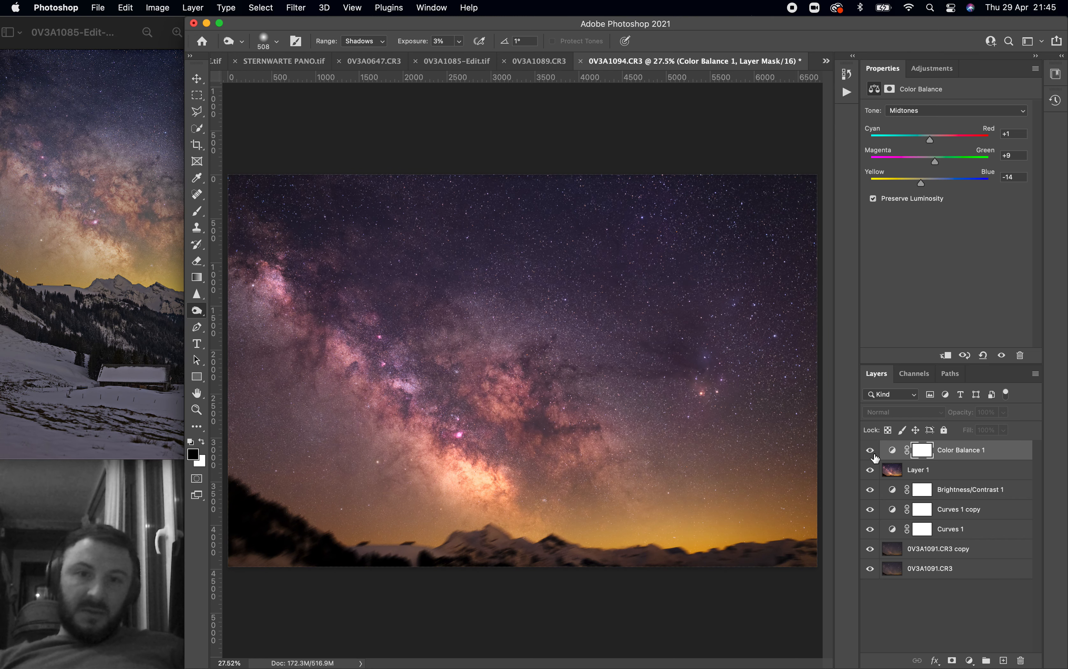
Step: Add a Hue/Saturation adjustment, target the Yellows by sampling the horizon glow, and set their Saturation to +46
{"action": "left_click", "coordinate": [928, 71]}
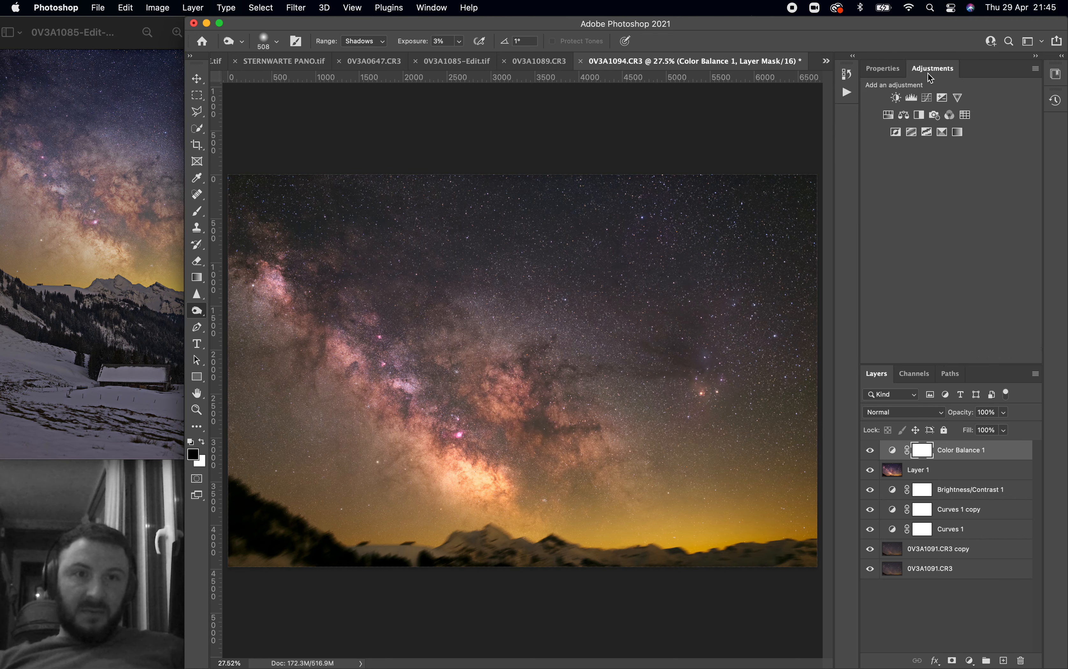
{"action": "left_click", "coordinate": [890, 113]}
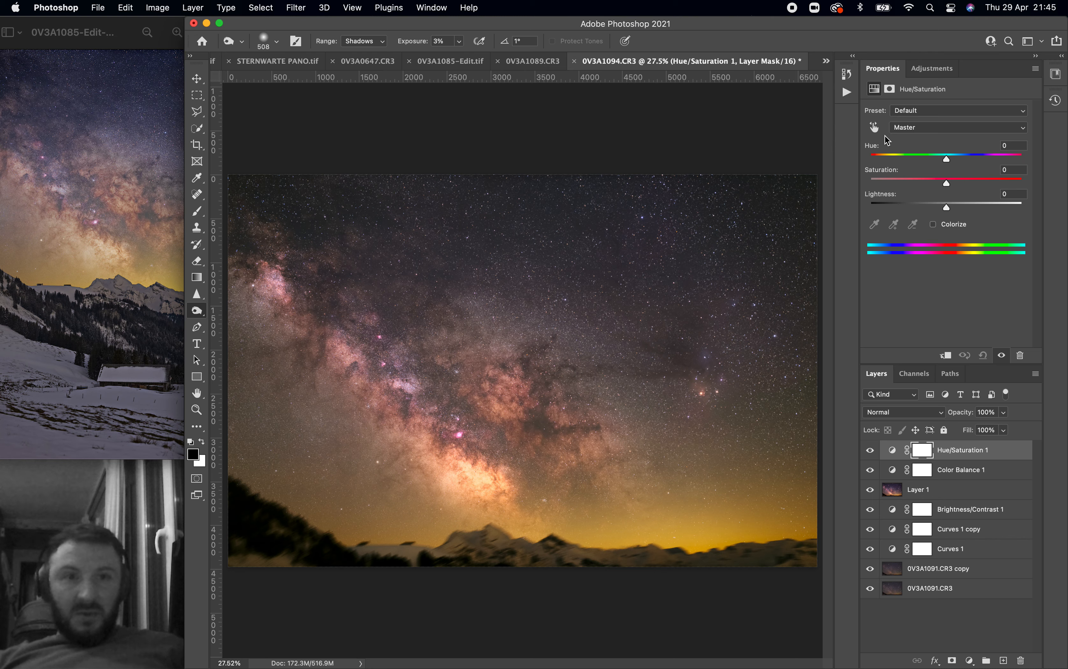
{"action": "left_click", "coordinate": [875, 127]}
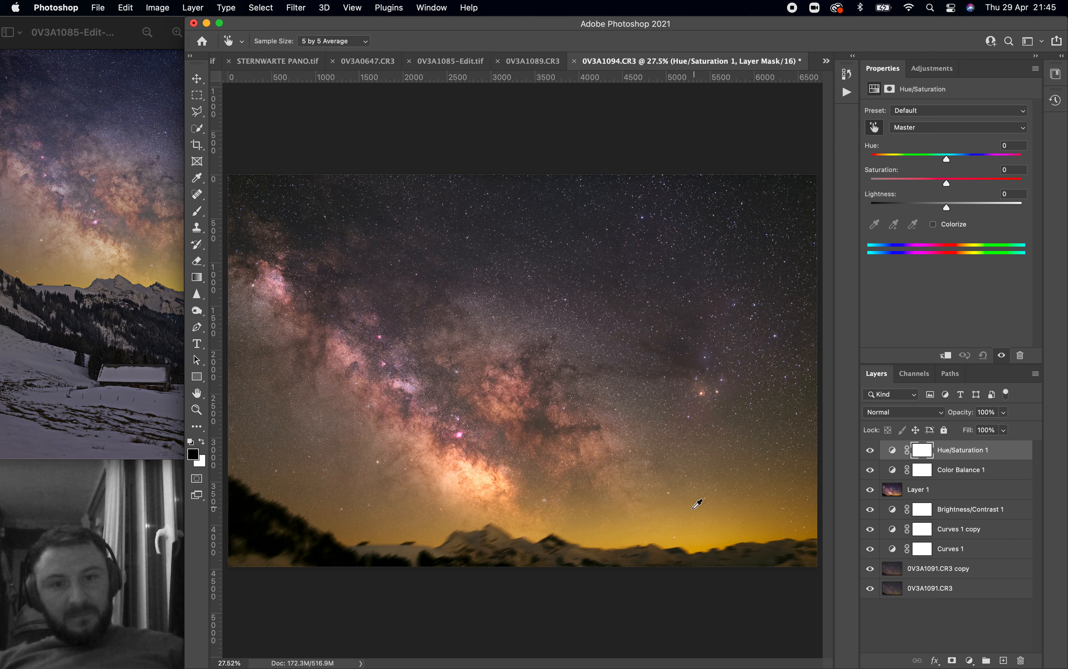
{"action": "left_click", "coordinate": [689, 517]}
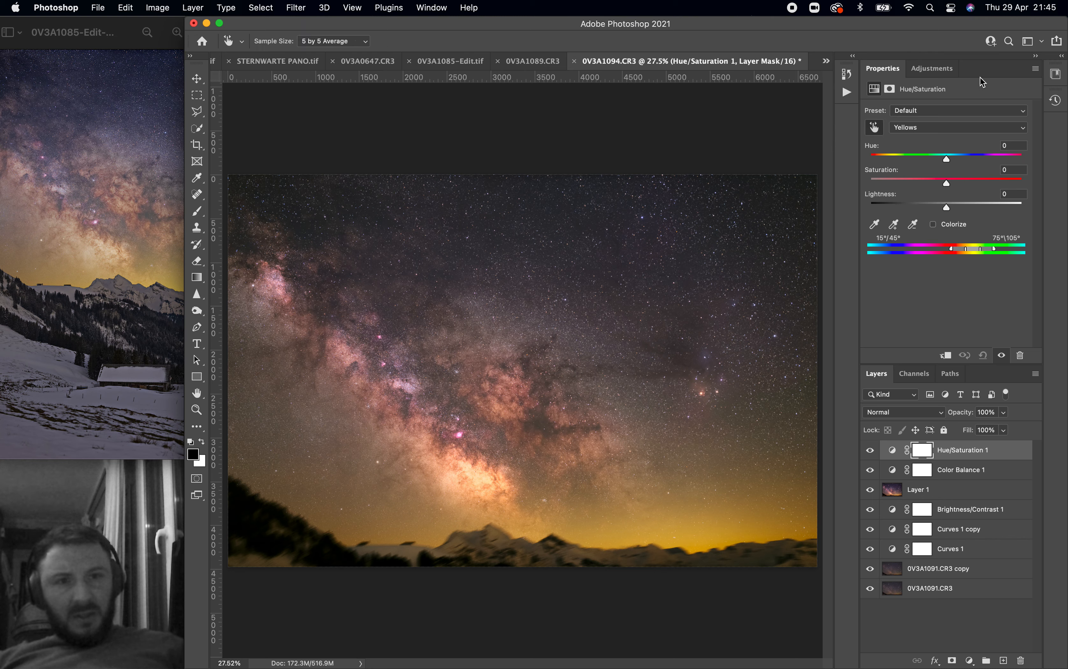
{"action": "left_click_drag", "start_coordinate": [930, 179], "coordinate": [930, 193]}
{"action": "double_click", "coordinate": [887, 172]}
{"action": "left_click_drag", "start_coordinate": [951, 185], "coordinate": [981, 186]}
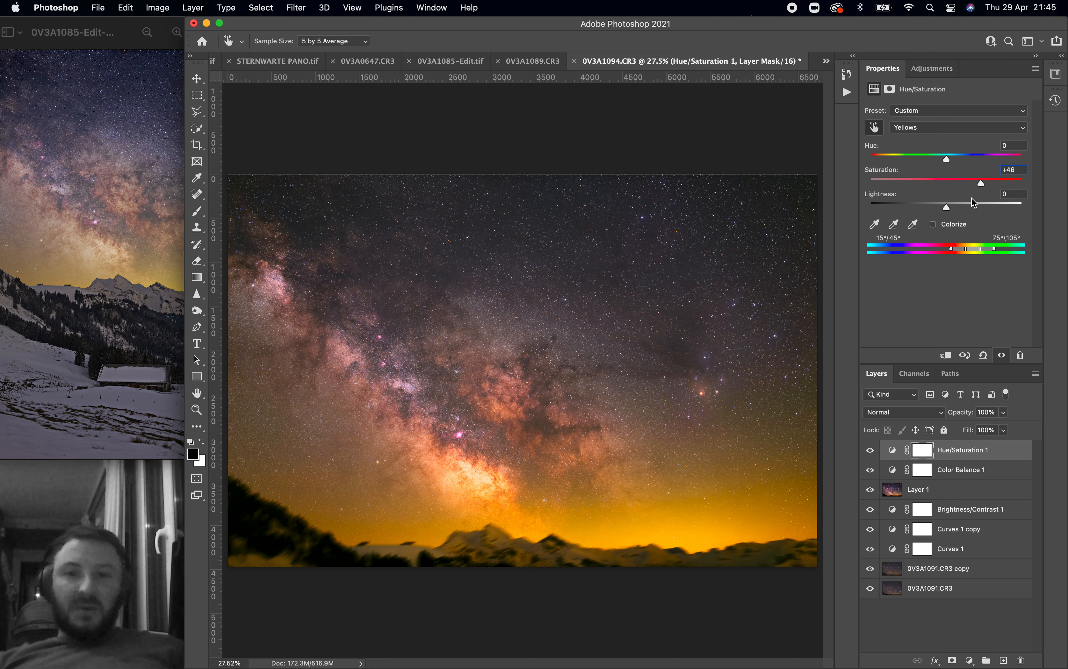
Step: Reduce the Yellows Saturation of the Hue/Saturation adjustment to -20, comparing the image with the adjustment hidden and shown
{"action": "left_click_drag", "start_coordinate": [976, 182], "coordinate": [947, 187]}
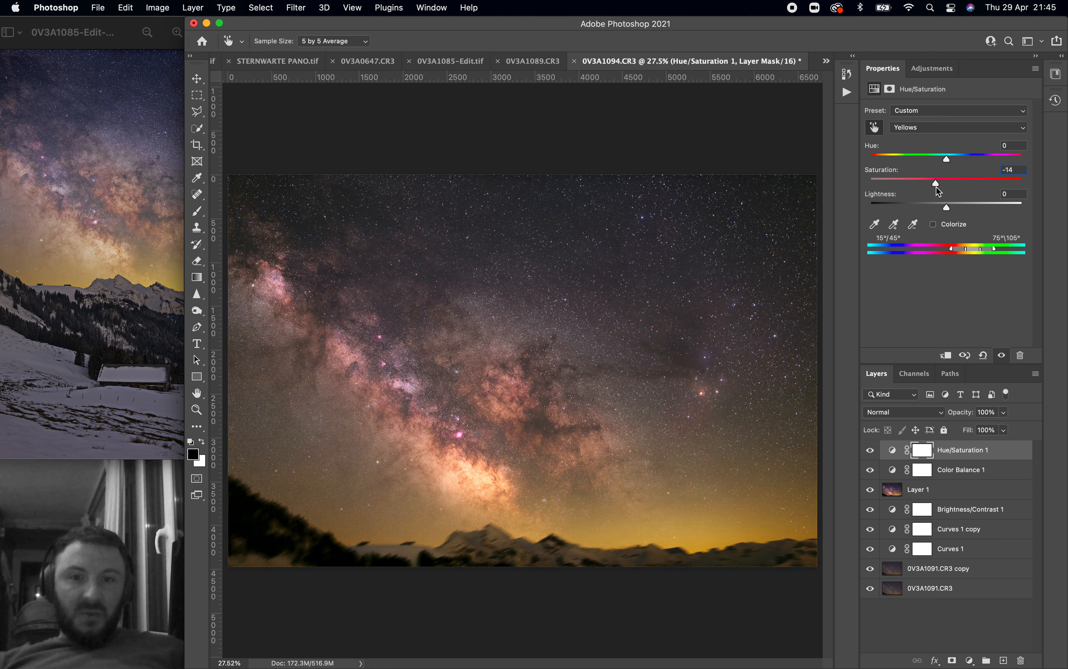
{"action": "mouse_move", "coordinate": [938, 191]}
{"action": "left_mouse_down"}
{"action": "mouse_move", "coordinate": [998, 196]}
{"action": "mouse_move", "coordinate": [950, 201]}
{"action": "left_mouse_up"}
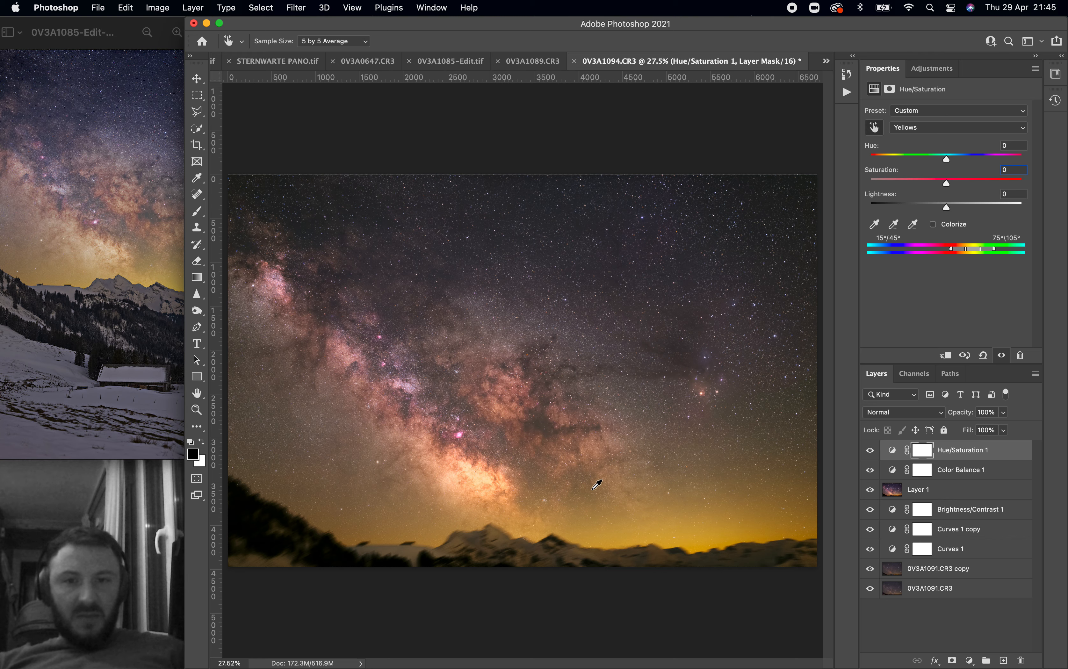
{"action": "left_click", "coordinate": [873, 452]}
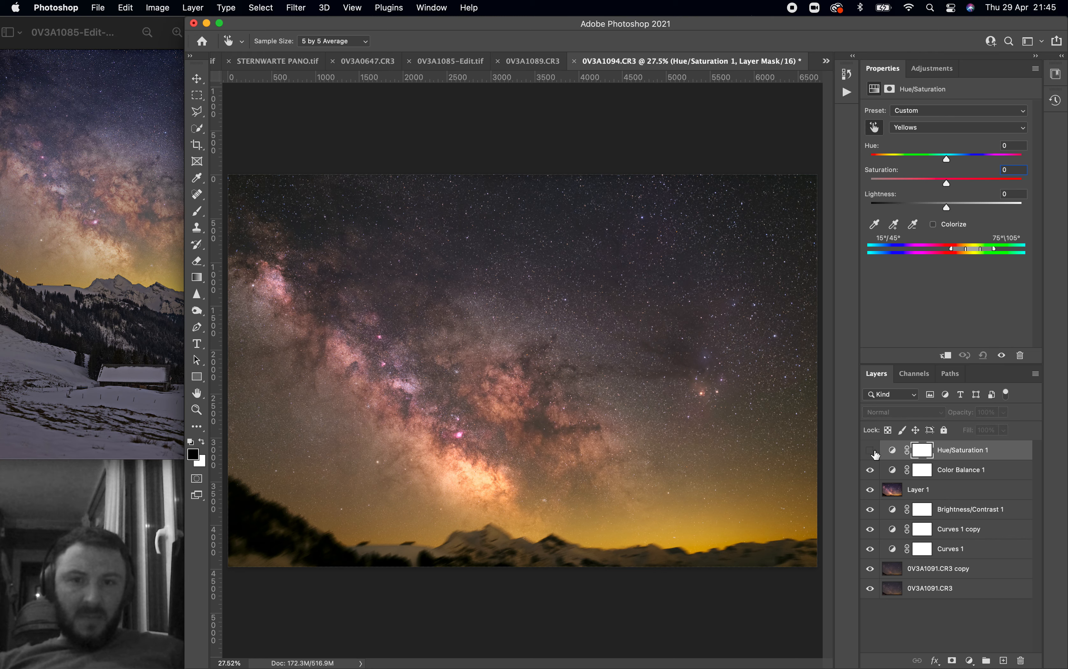
{"action": "left_click", "coordinate": [873, 452]}
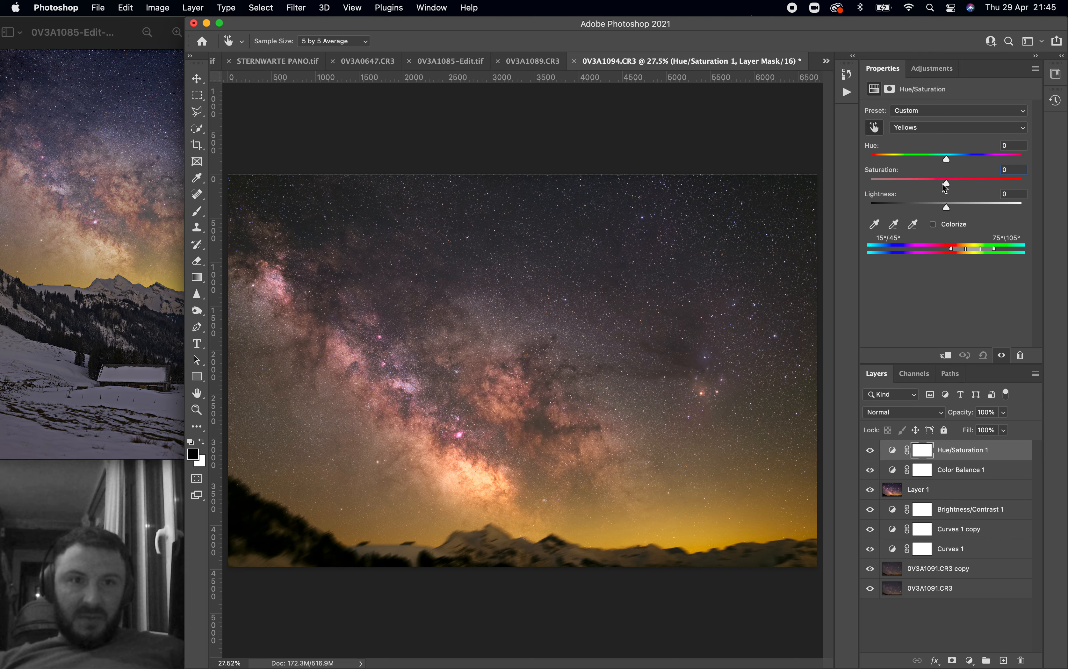
{"action": "left_click_drag", "start_coordinate": [945, 189], "coordinate": [939, 191]}
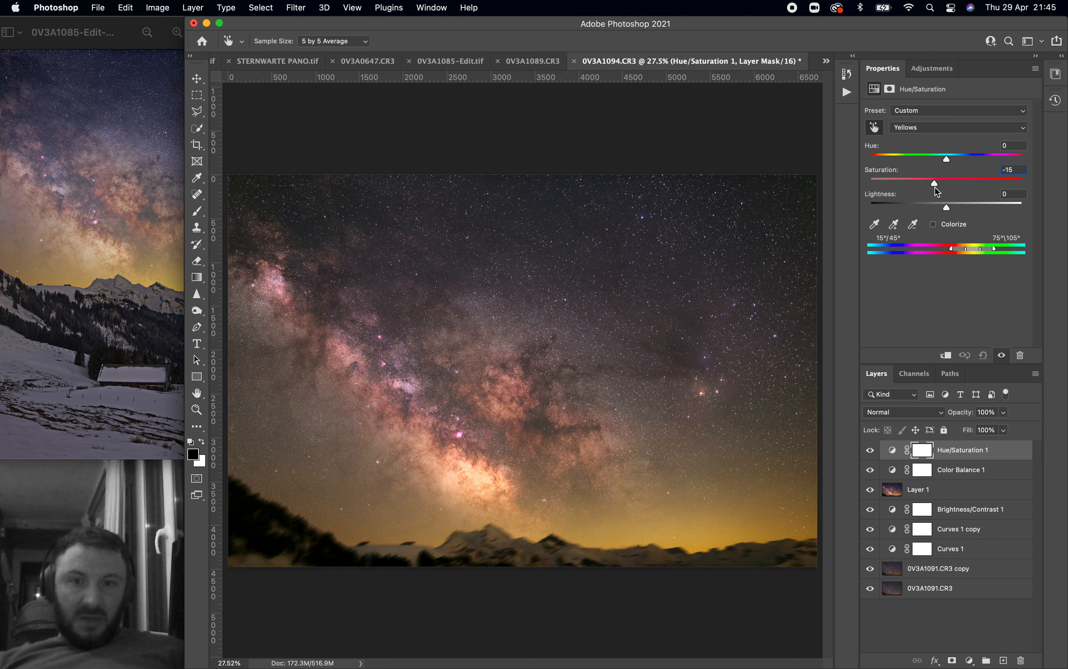
{"action": "mouse_move", "coordinate": [925, 189]}
{"action": "left_mouse_down"}
{"action": "mouse_move", "coordinate": [896, 194]}
{"action": "mouse_move", "coordinate": [919, 202]}
{"action": "left_mouse_up"}
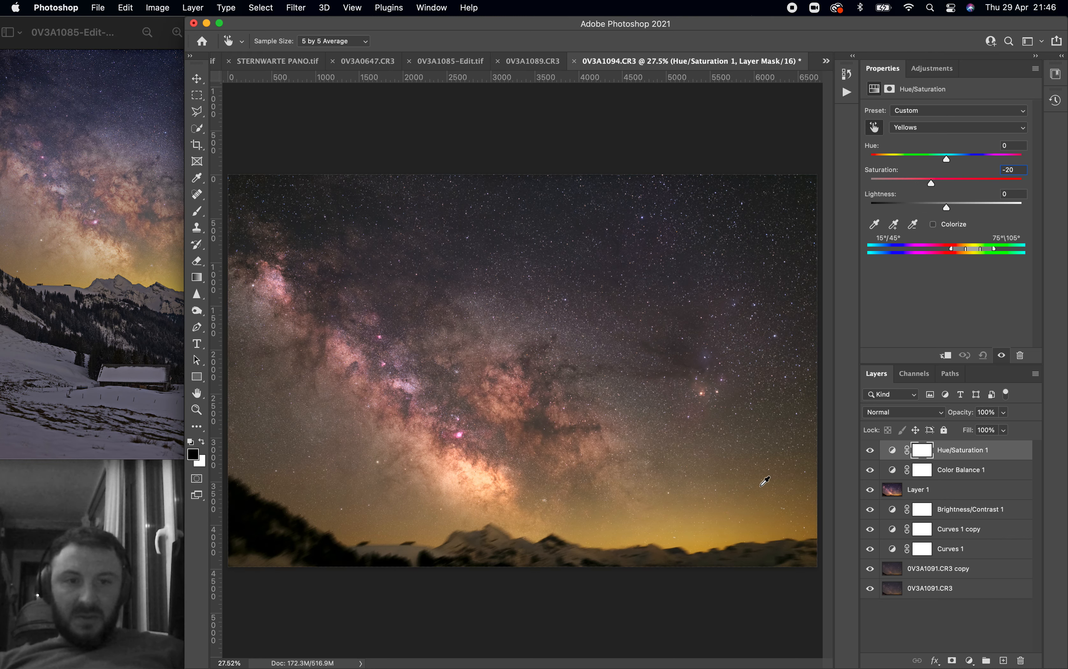
Step: Add a vector mask to Hue/Saturation 1, target the Blues by sampling the upper sky, and set Hue to +61 and Saturation to +49
{"action": "left_click", "coordinate": [952, 661]}
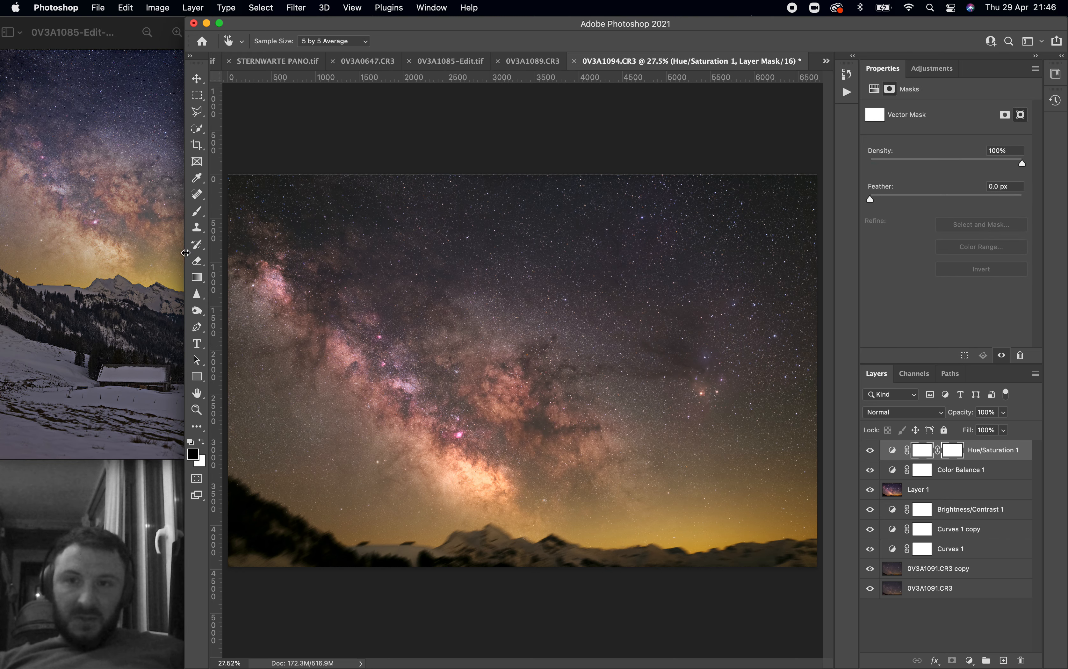
{"action": "left_click", "coordinate": [197, 211]}
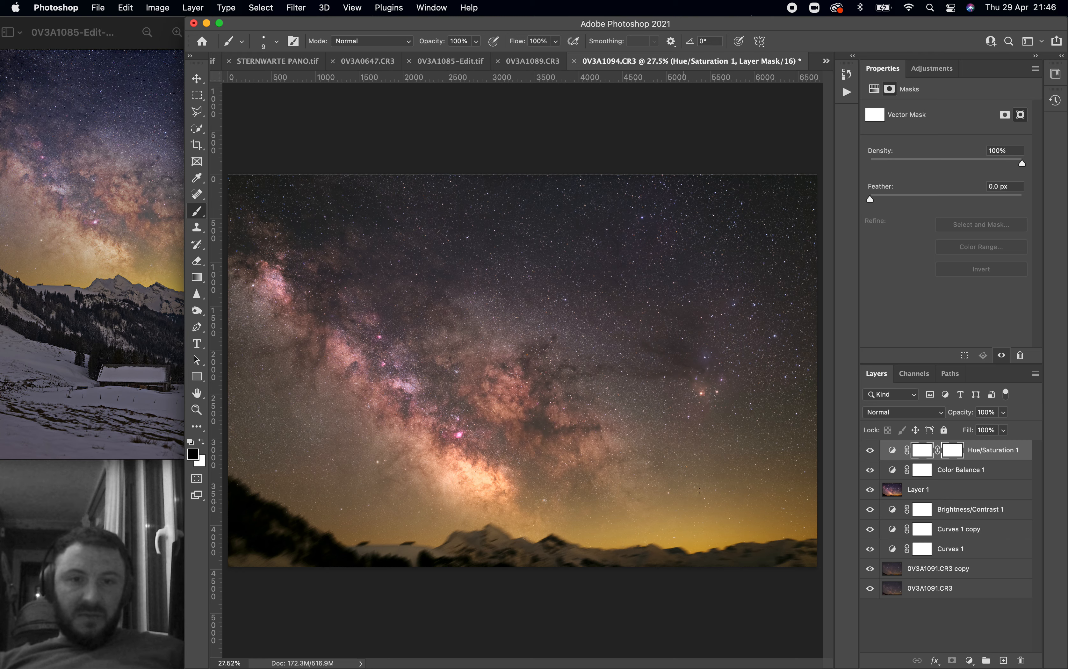
{"action": "left_click", "coordinate": [873, 90]}
{"action": "left_click", "coordinate": [875, 128]}
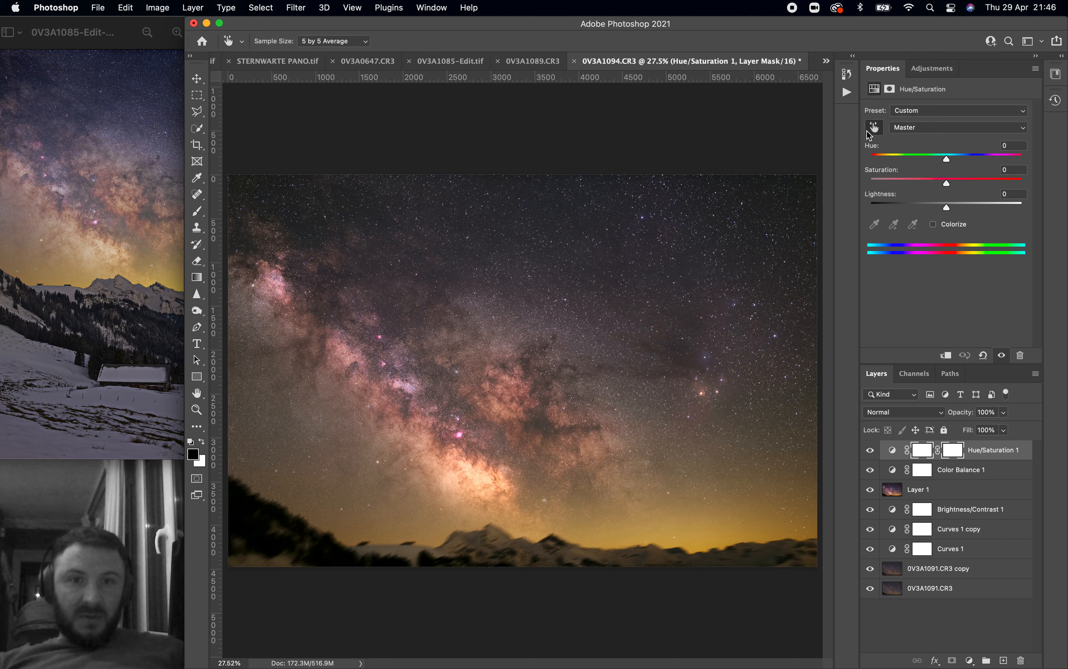
{"action": "left_click", "coordinate": [654, 229]}
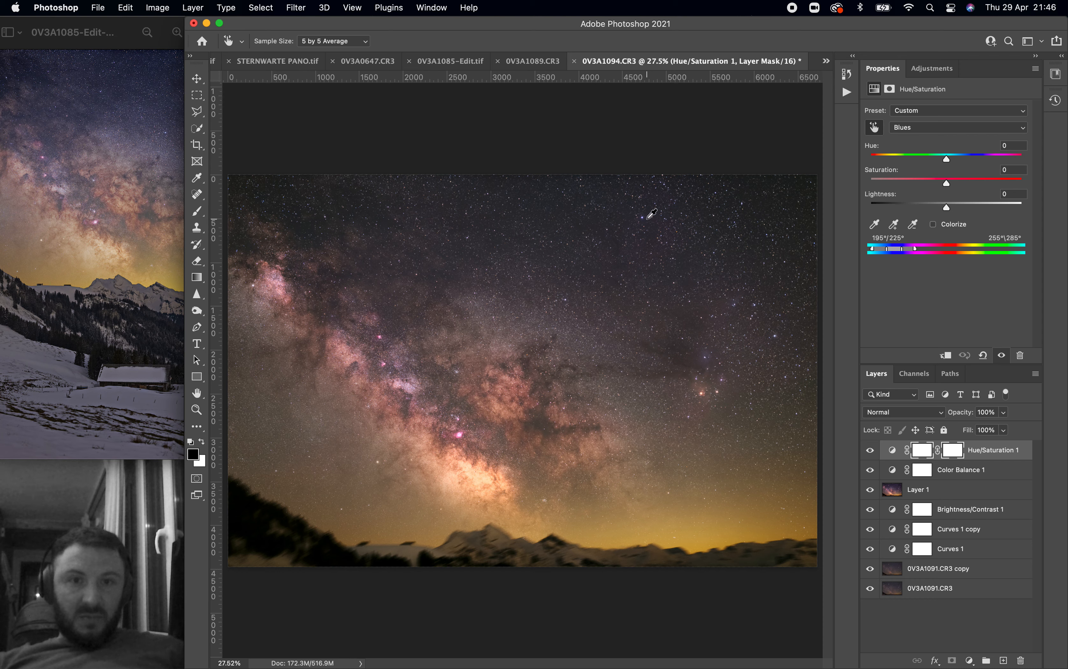
{"action": "left_click_drag", "start_coordinate": [947, 159], "coordinate": [980, 162]}
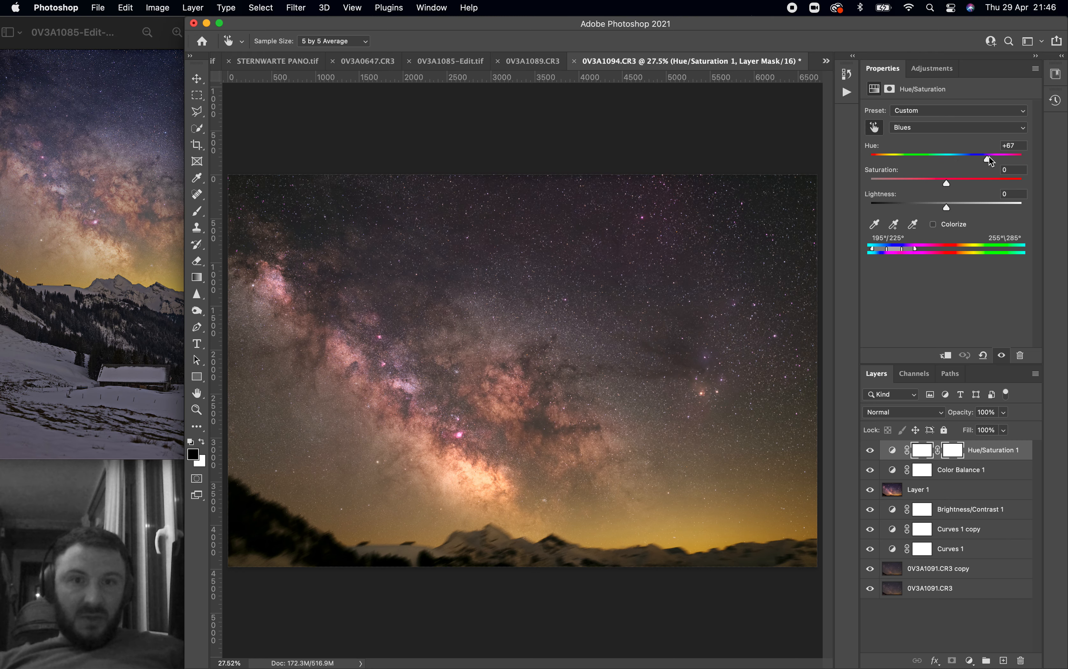
{"action": "left_click_drag", "start_coordinate": [956, 181], "coordinate": [985, 182]}
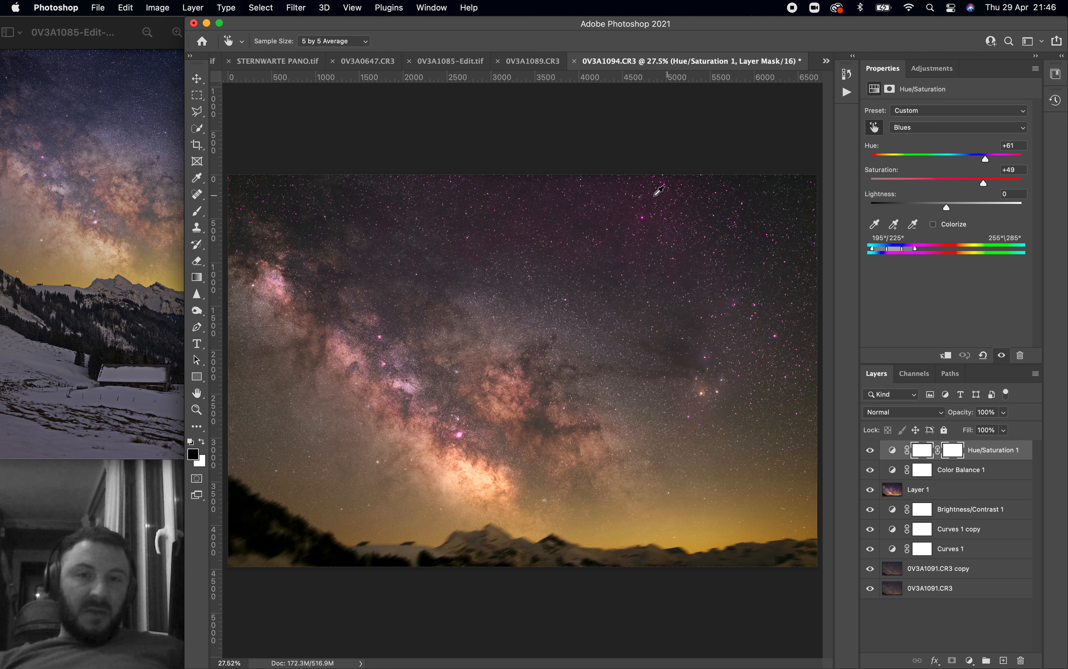
Step: Target the Magentas by sampling the tinted upper sky and set their Saturation to +45
{"action": "left_click", "coordinate": [658, 199]}
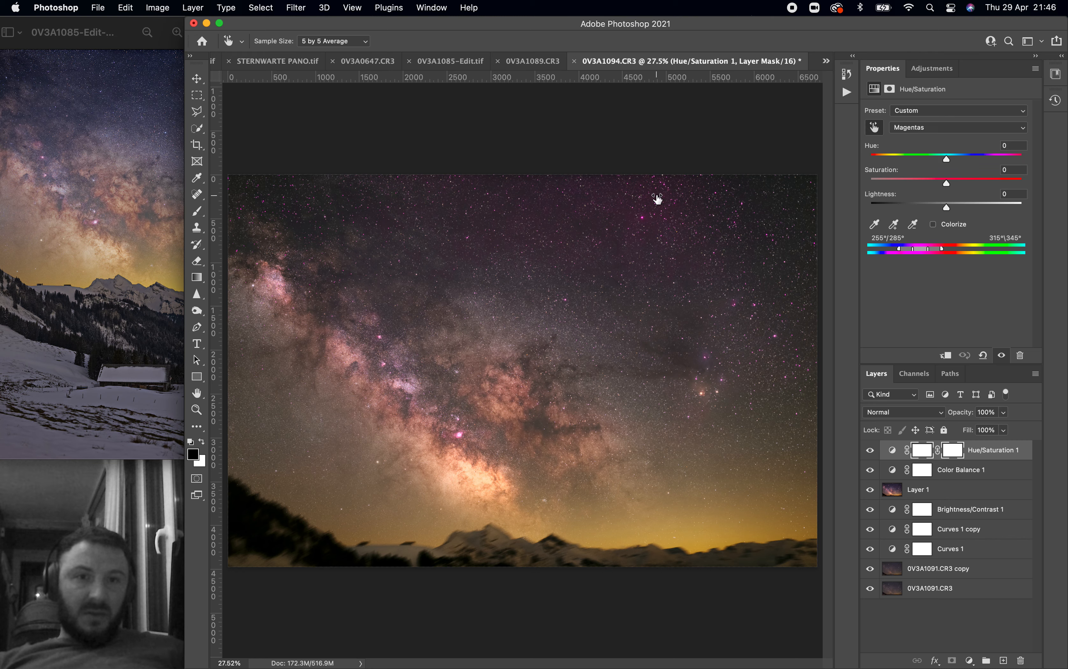
{"action": "left_click_drag", "start_coordinate": [947, 183], "coordinate": [1012, 186]}
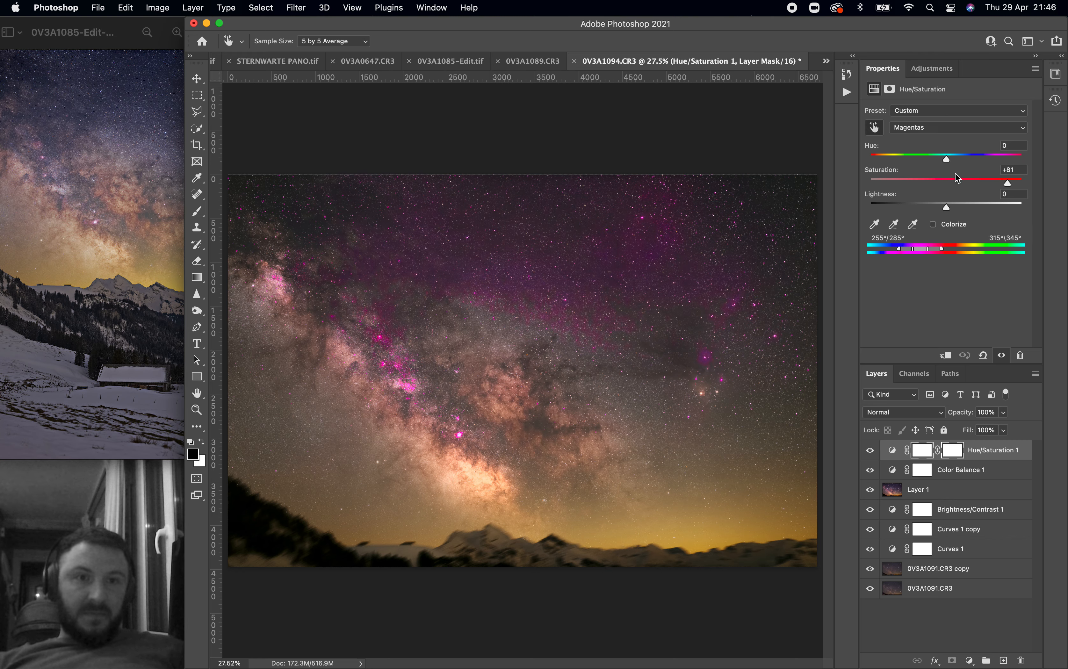
{"action": "left_click", "coordinate": [962, 185]}
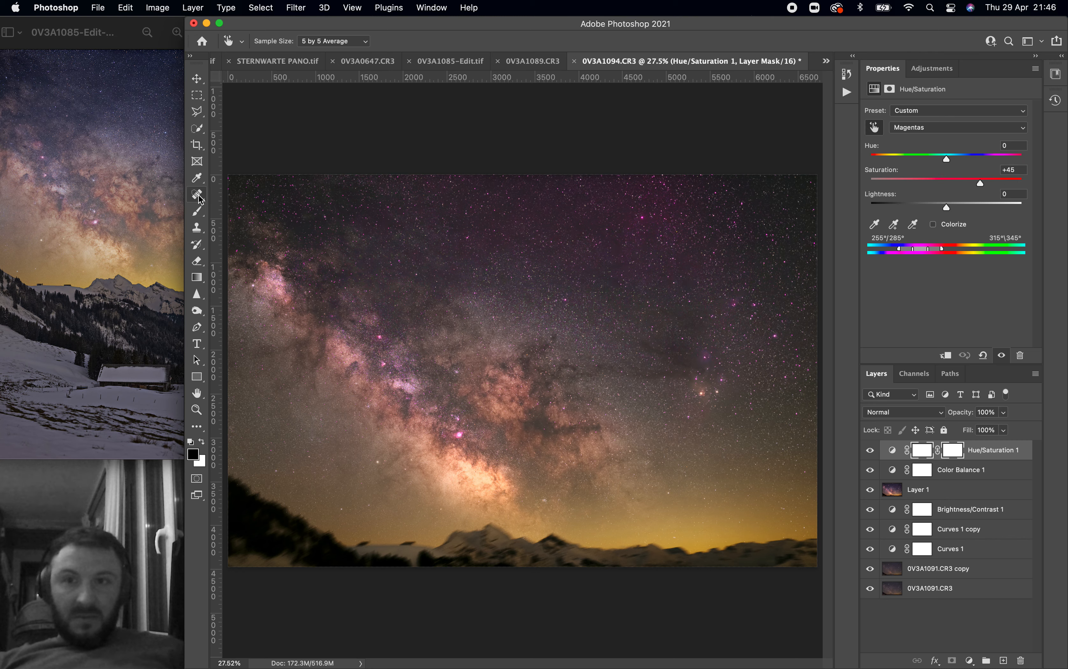
Step: Paint black on the Hue/Saturation layer mask around the magenta patch in the upper sky with a 428 px brush
{"action": "left_click", "coordinate": [197, 211]}
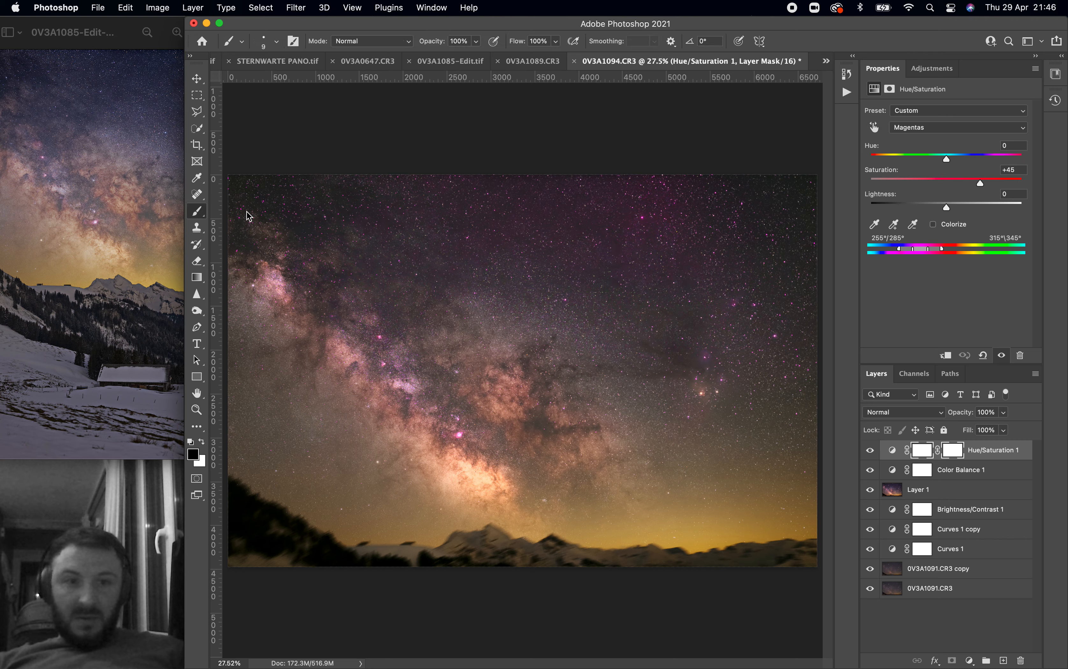
{"action": "right_click", "coordinate": [670, 277]}
{"action": "left_click", "coordinate": [797, 305]}
{"action": "left_click_drag", "start_coordinate": [580, 182], "coordinate": [580, 217]}
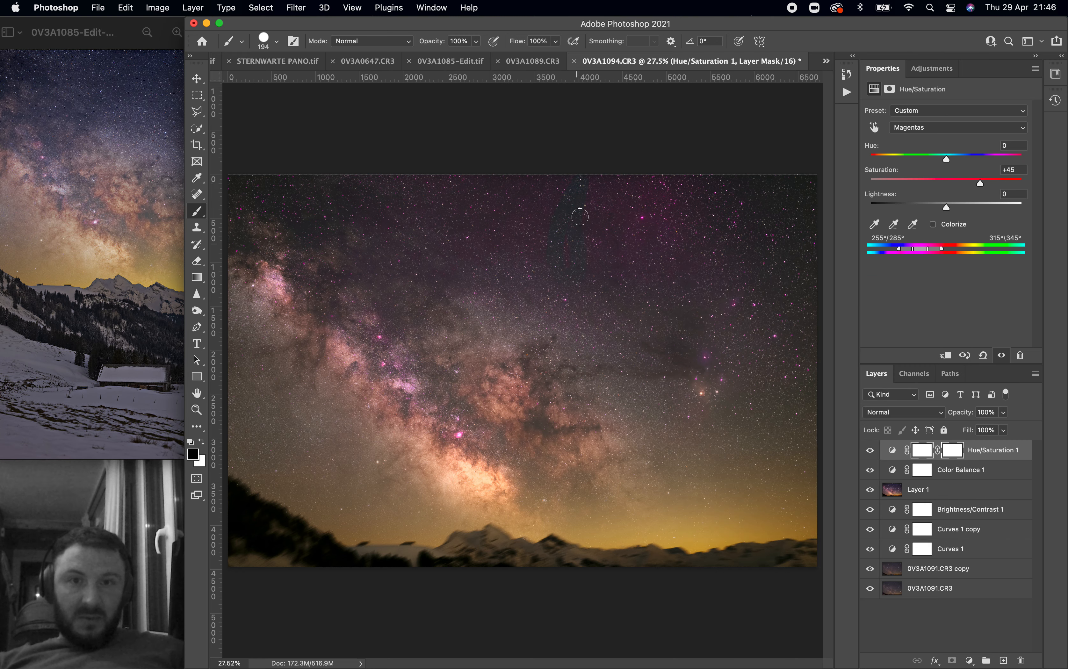
{"action": "right_click", "coordinate": [581, 217]}
{"action": "left_click", "coordinate": [723, 247]}
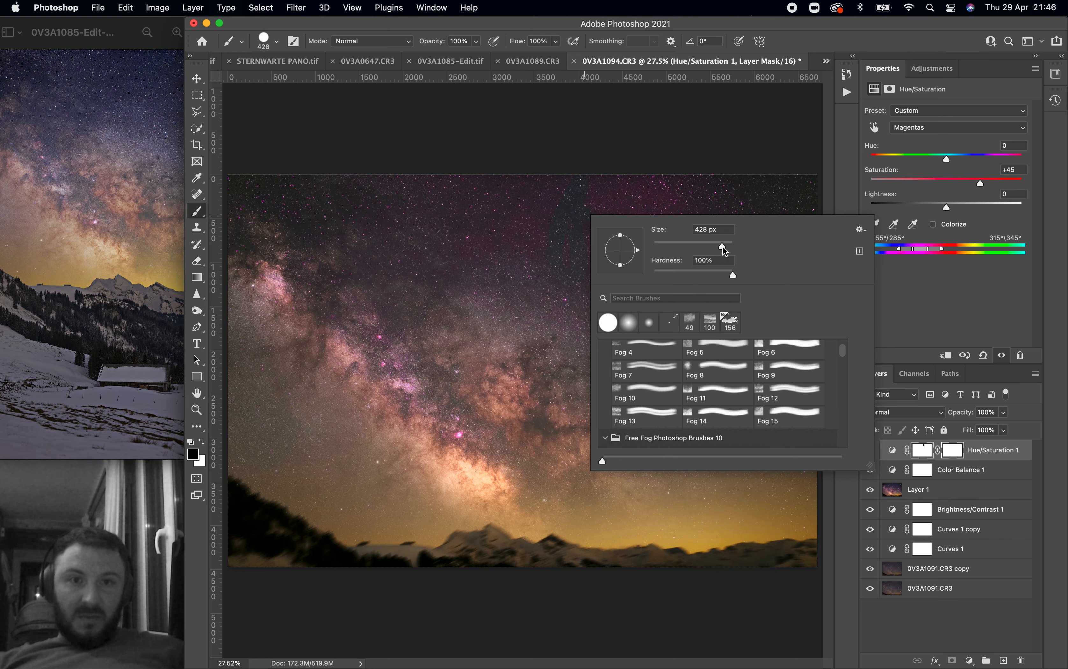
{"action": "mouse_move", "coordinate": [593, 185]}
{"action": "left_mouse_down"}
{"action": "mouse_move", "coordinate": [575, 233]}
{"action": "mouse_move", "coordinate": [580, 198]}
{"action": "left_mouse_up"}
{"action": "mouse_move", "coordinate": [727, 181]}
{"action": "left_mouse_down"}
{"action": "mouse_move", "coordinate": [733, 217]}
{"action": "mouse_move", "coordinate": [707, 246]}
{"action": "mouse_move", "coordinate": [717, 202]}
{"action": "mouse_move", "coordinate": [742, 228]}
{"action": "left_mouse_up"}
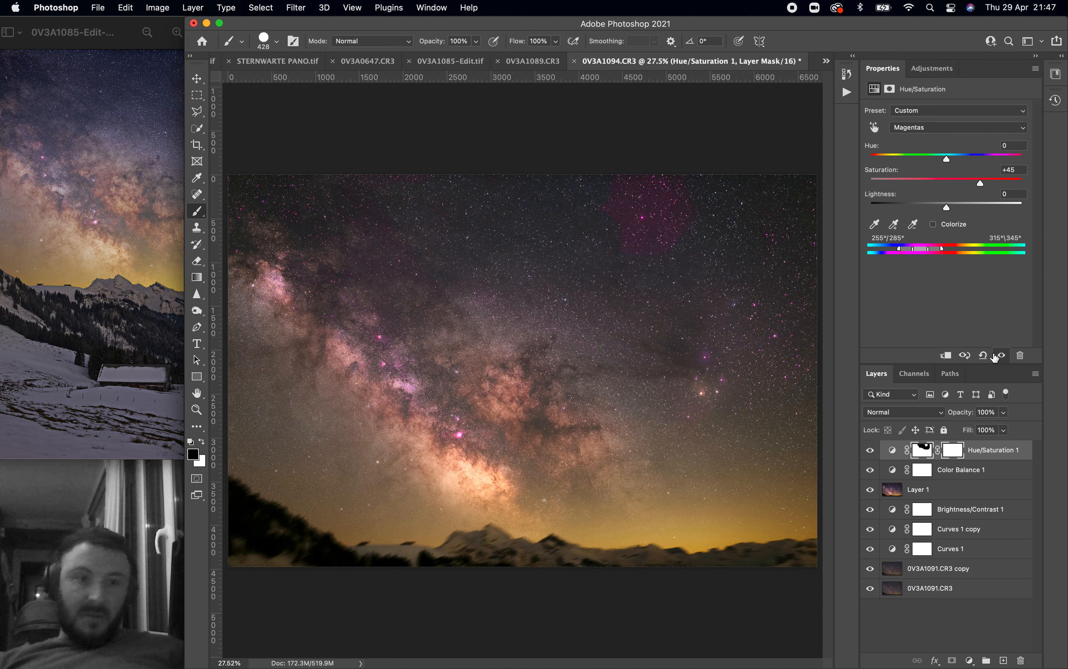
Step: Lower the Hue/Saturation 1 layer's opacity to 21% and hide the layer to compare
{"action": "left_click", "coordinate": [1004, 412]}
{"action": "left_click_drag", "start_coordinate": [1009, 427], "coordinate": [956, 429]}
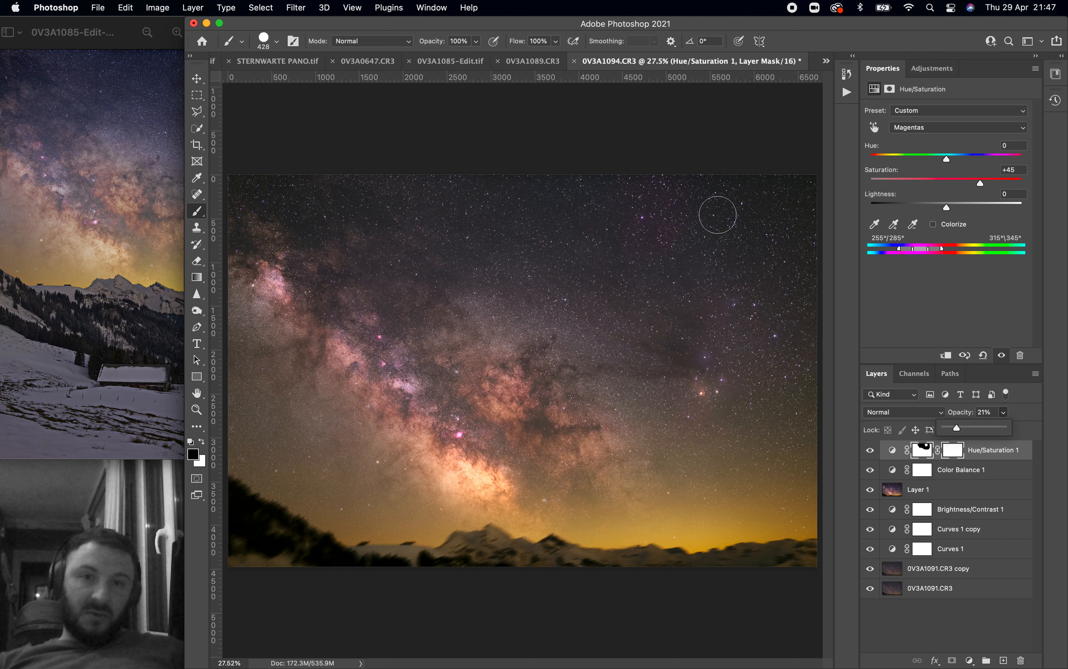
{"action": "left_click", "coordinate": [871, 451]}
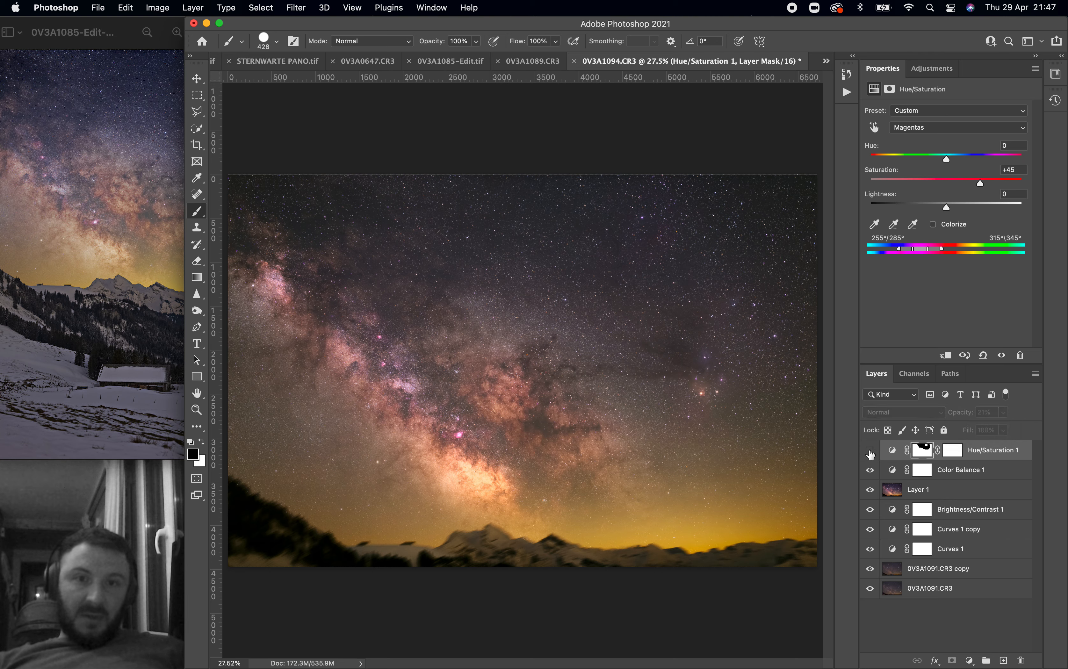
Step: Delete the painted layer mask of Hue/Saturation 1 and remove the adjustment layer itself
{"action": "left_click_drag", "start_coordinate": [921, 451], "coordinate": [1022, 662]}
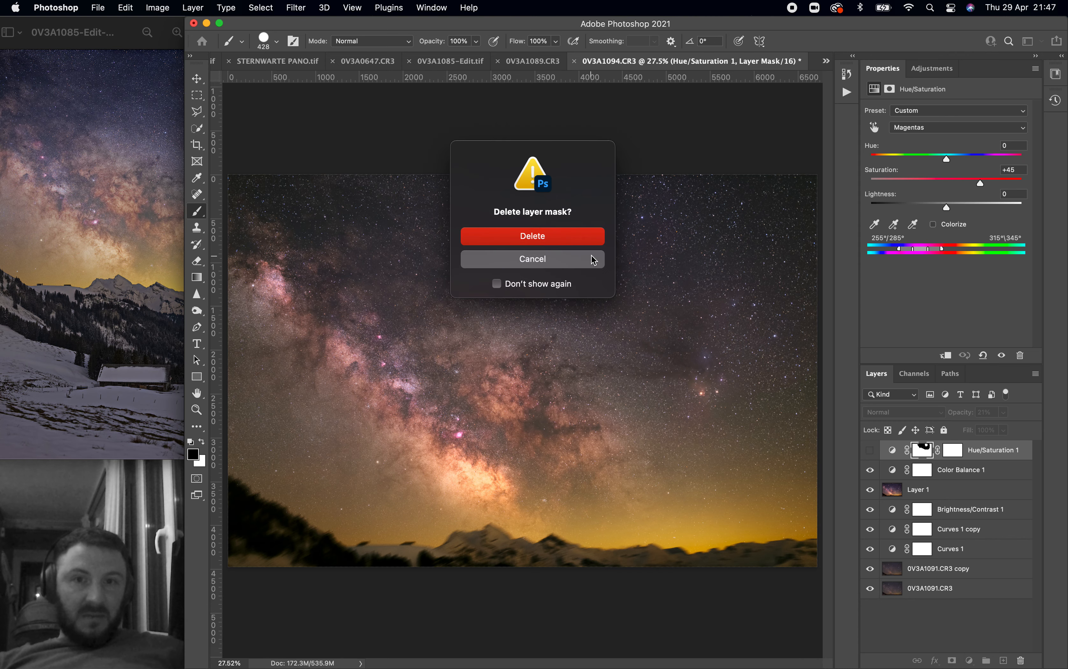
{"action": "left_click", "coordinate": [589, 241]}
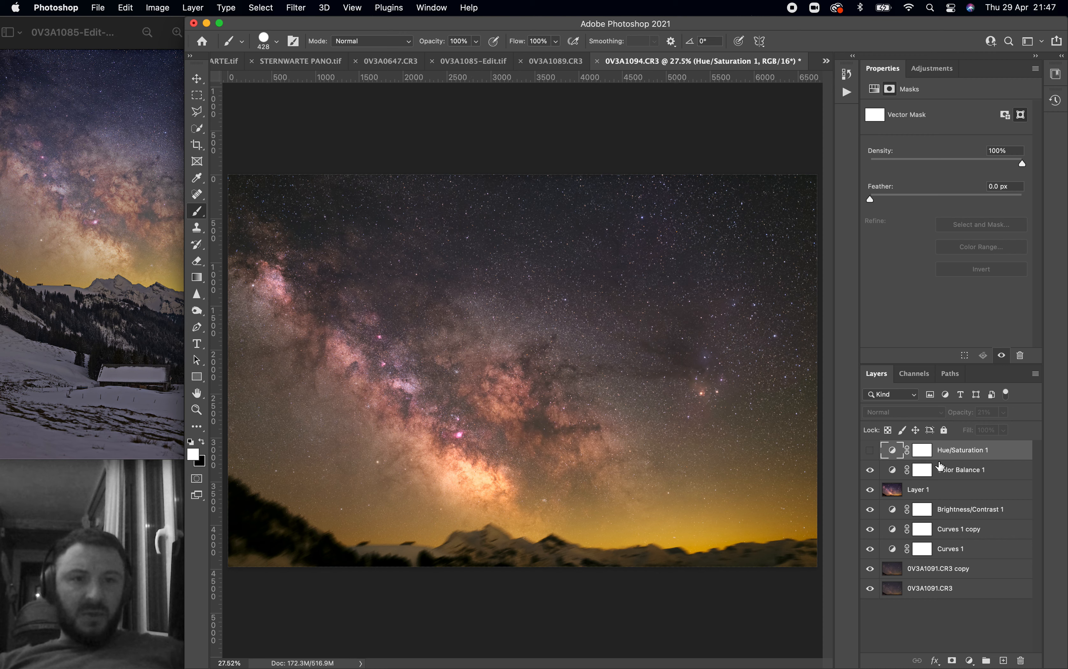
{"action": "left_click", "coordinate": [872, 453]}
{"action": "left_click_drag", "start_coordinate": [914, 456], "coordinate": [1024, 659]}
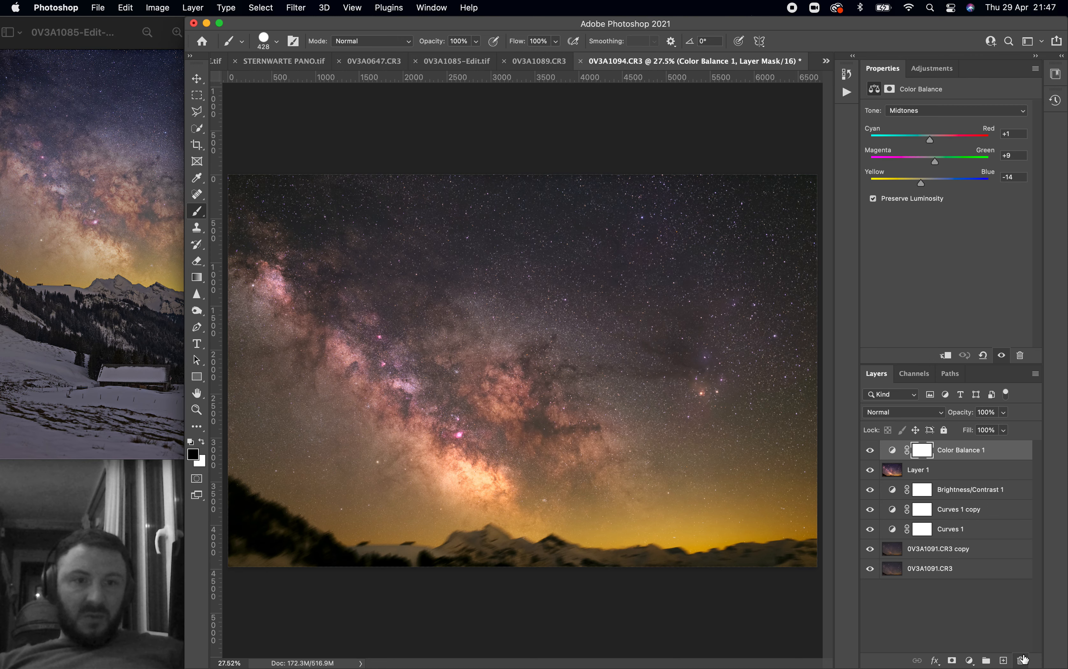
Step: Compare the image with Layer 1 hidden and shown, and check it against the finished reference photo in Preview
{"action": "left_click", "coordinate": [870, 471]}
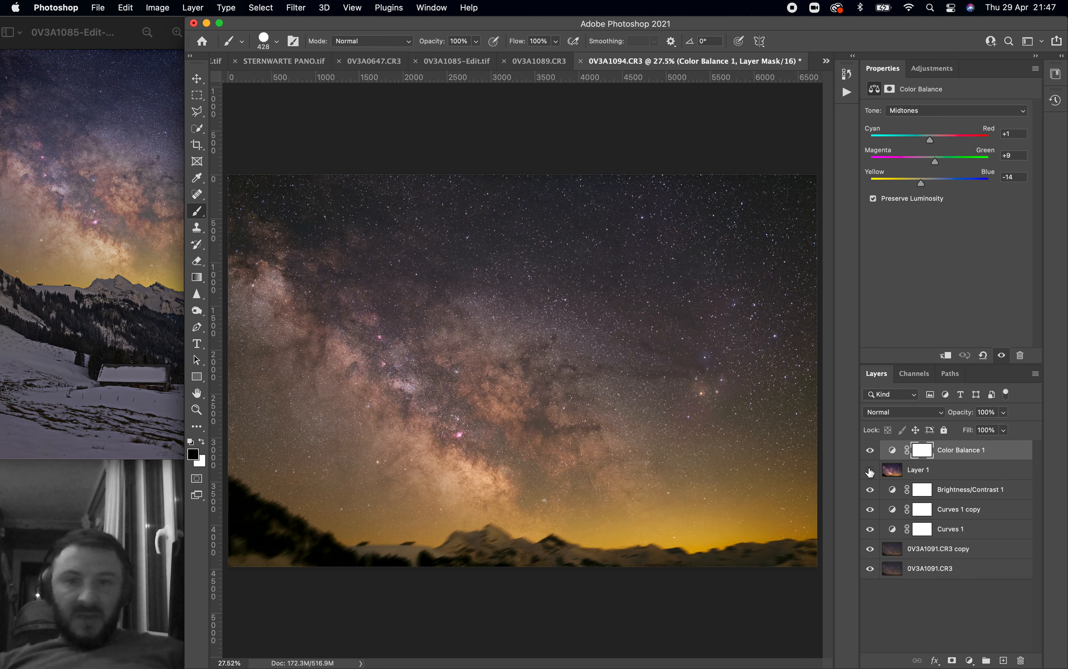
{"action": "left_click", "coordinate": [870, 472]}
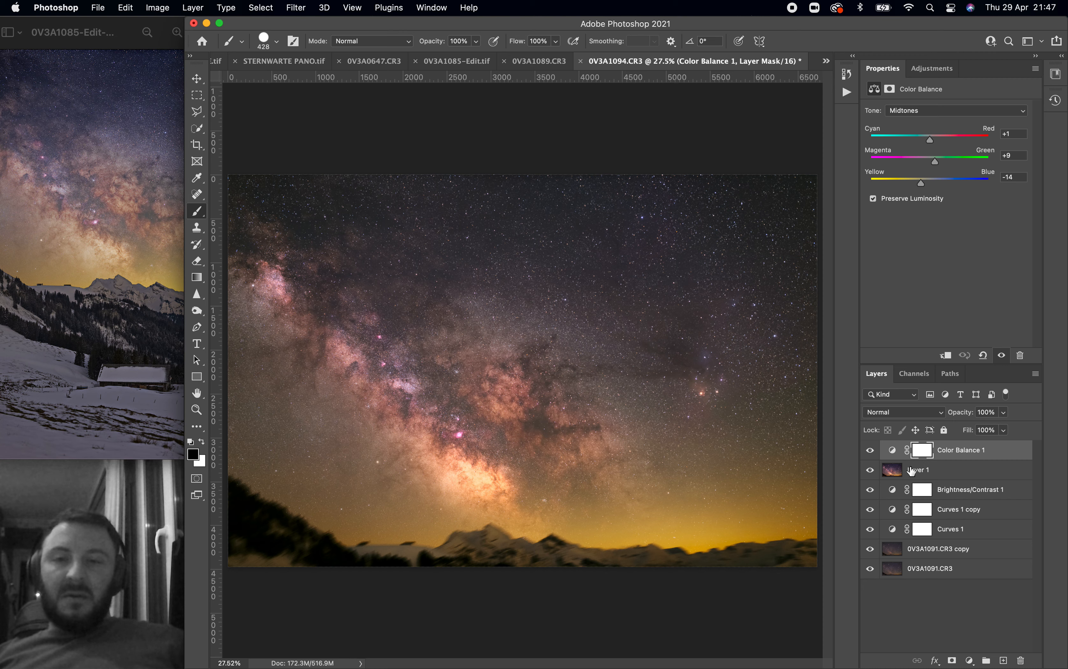
{"action": "double_click", "coordinate": [129, 26]}
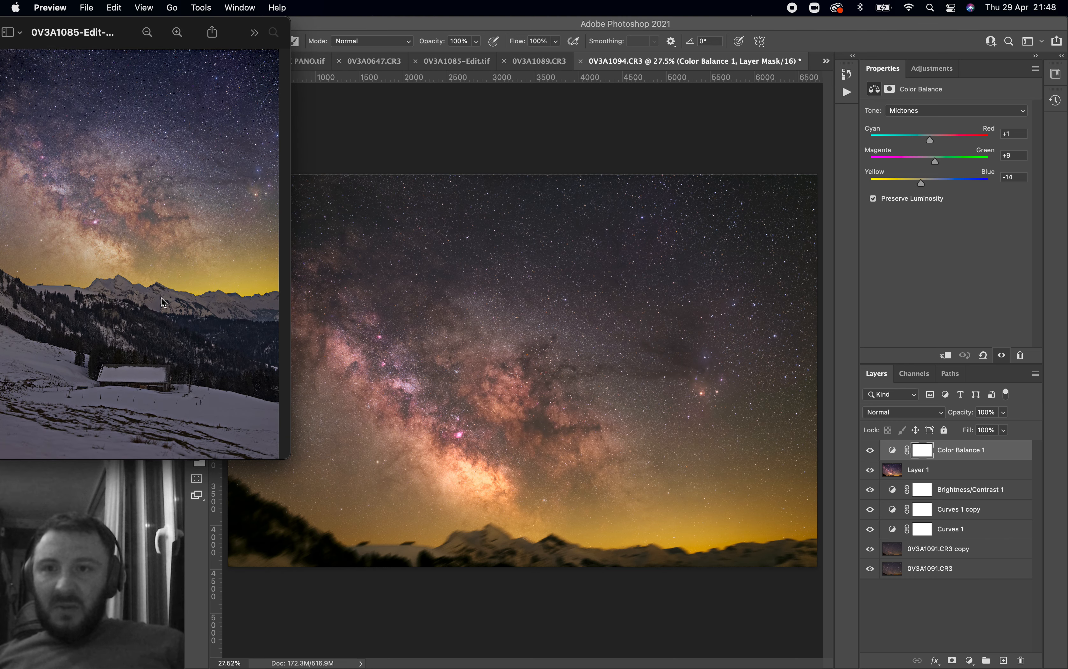
Step: Switch back to Photoshop, paste a merged copy of the edited sky into 0V3A1089.CR3, and place it below the Foreground layer
{"action": "left_click", "coordinate": [544, 150]}
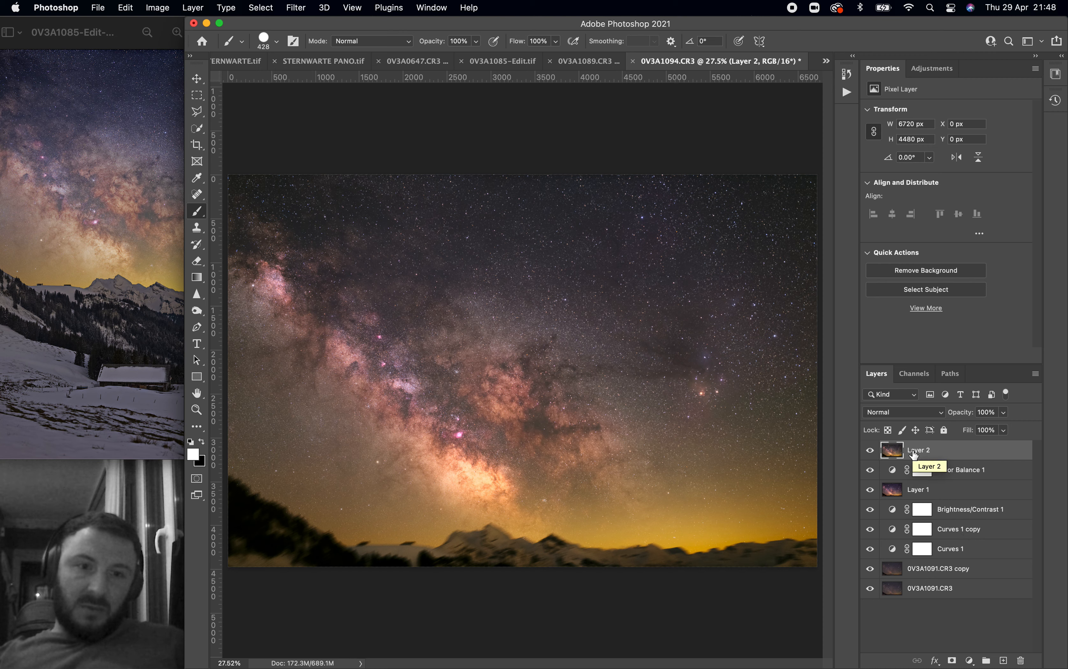
{"action": "left_click", "coordinate": [602, 61]}
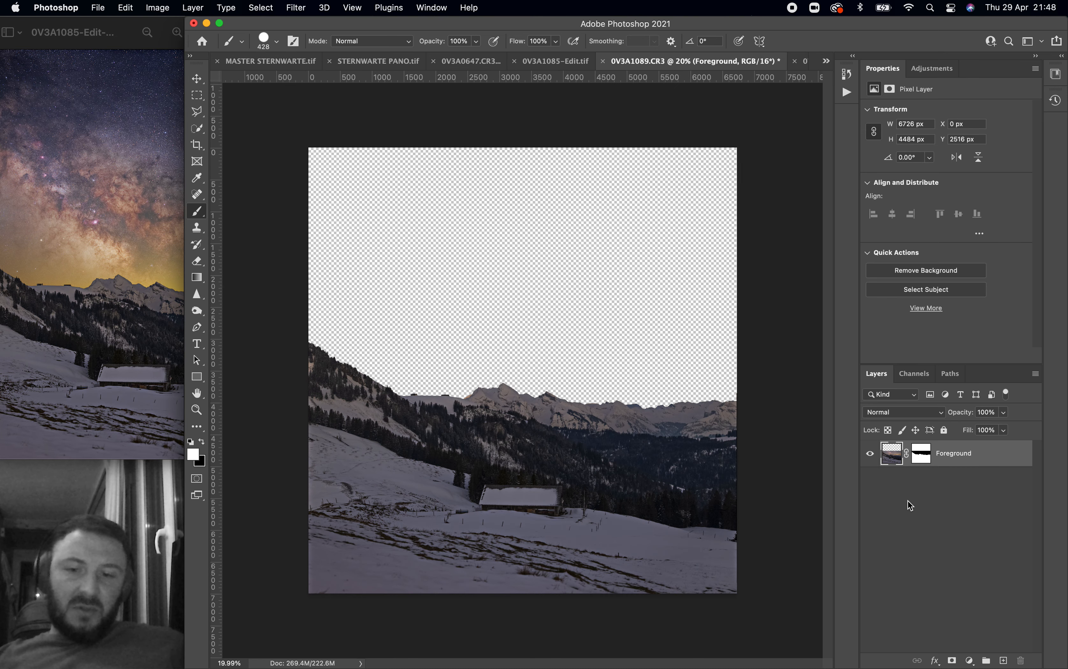
{"action": "key", "text": "super+v"}
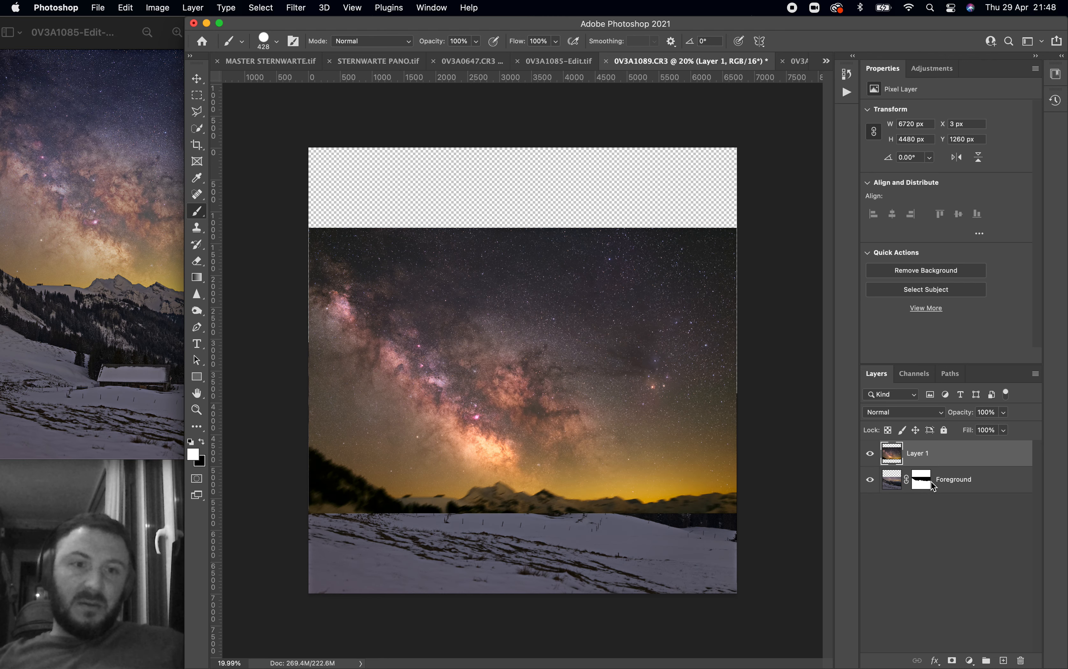
{"action": "left_click_drag", "start_coordinate": [925, 460], "coordinate": [925, 492]}
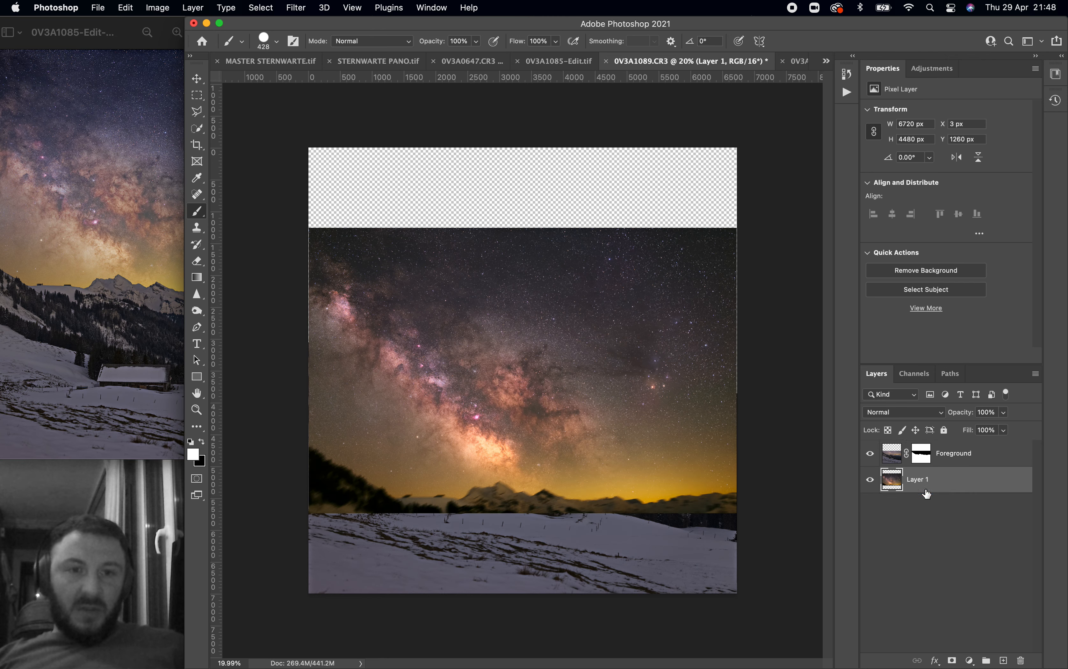
Step: Move the sky layer up behind the mountain ridge to fill the top of the canvas and rotate it by 0.80°
{"action": "left_click", "coordinate": [200, 80]}
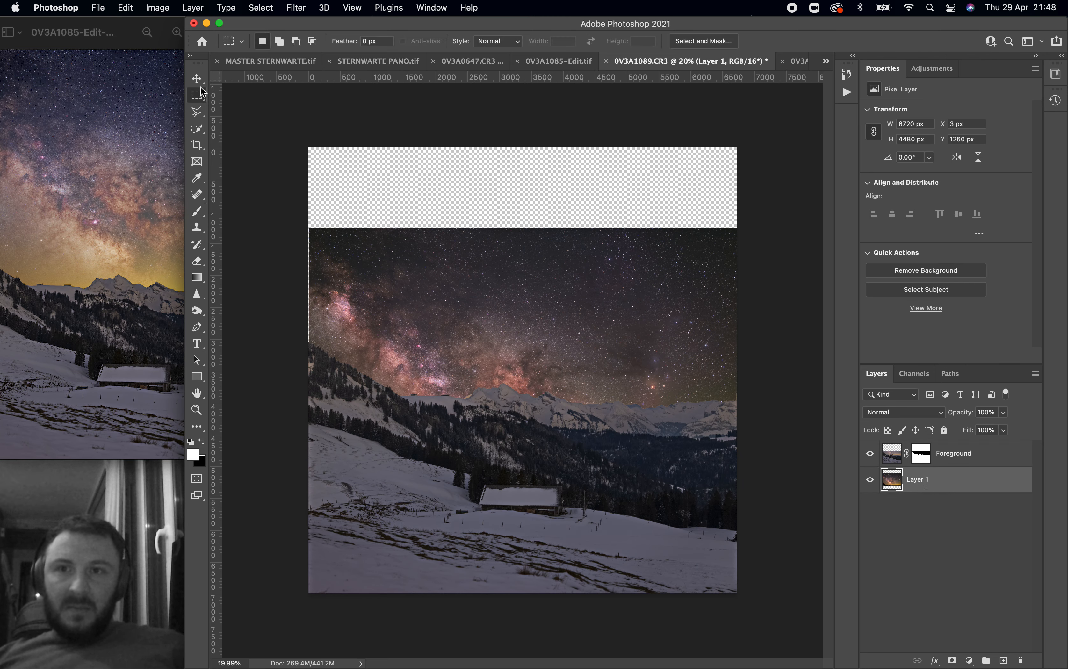
{"action": "left_click_drag", "start_coordinate": [604, 348], "coordinate": [605, 258]}
{"action": "key", "text": "super+t"}
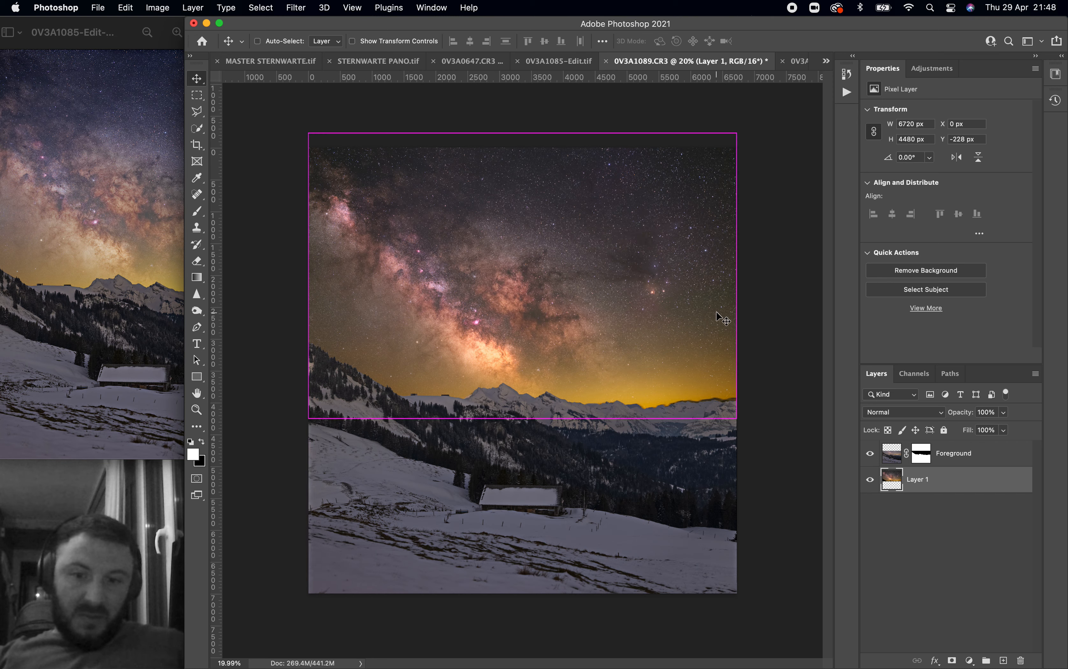
{"action": "left_click_drag", "start_coordinate": [786, 410], "coordinate": [787, 417]}
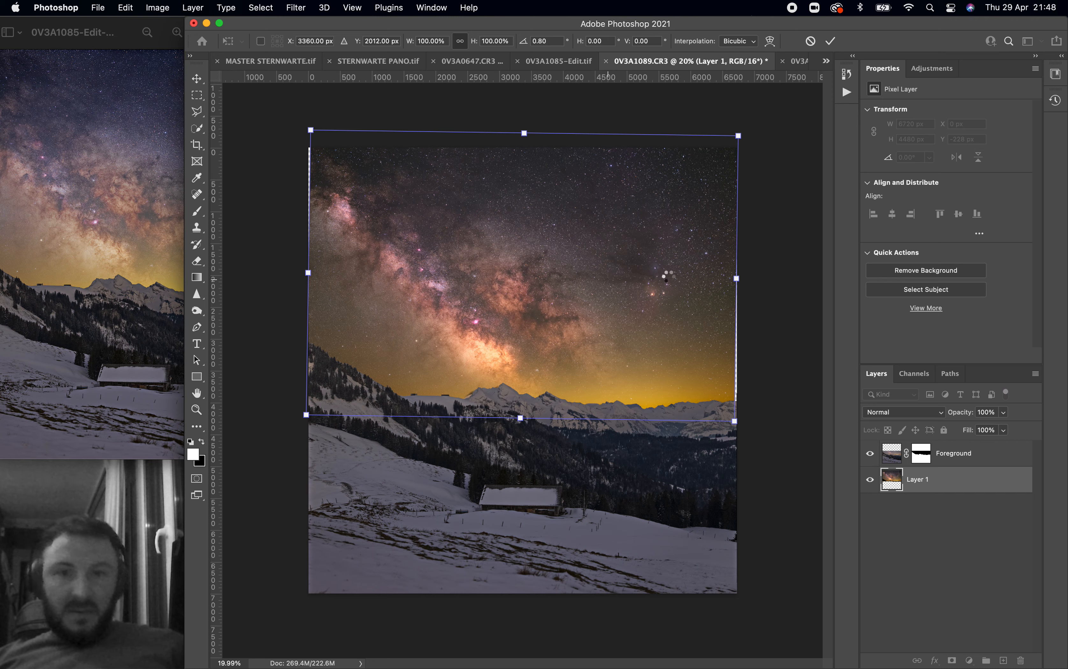
{"action": "key", "text": "Return"}
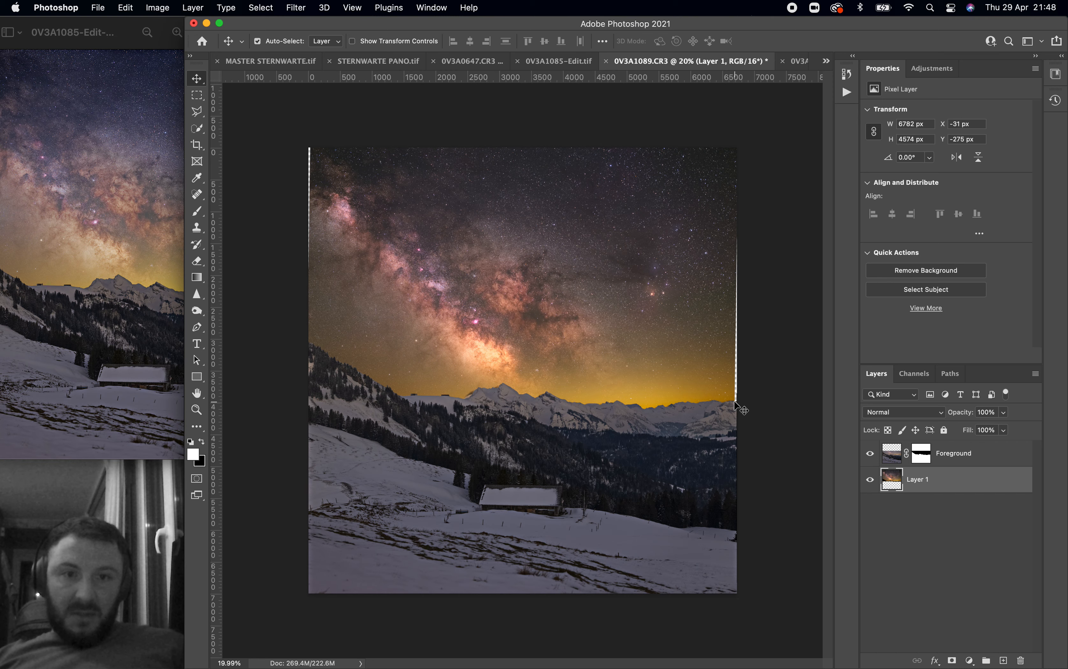
Step: Nudge Layer 1 to X 12 px and Y -261 px so the sky lines up behind the mountain ridge
{"action": "left_click_drag", "start_coordinate": [670, 339], "coordinate": [670, 329]}
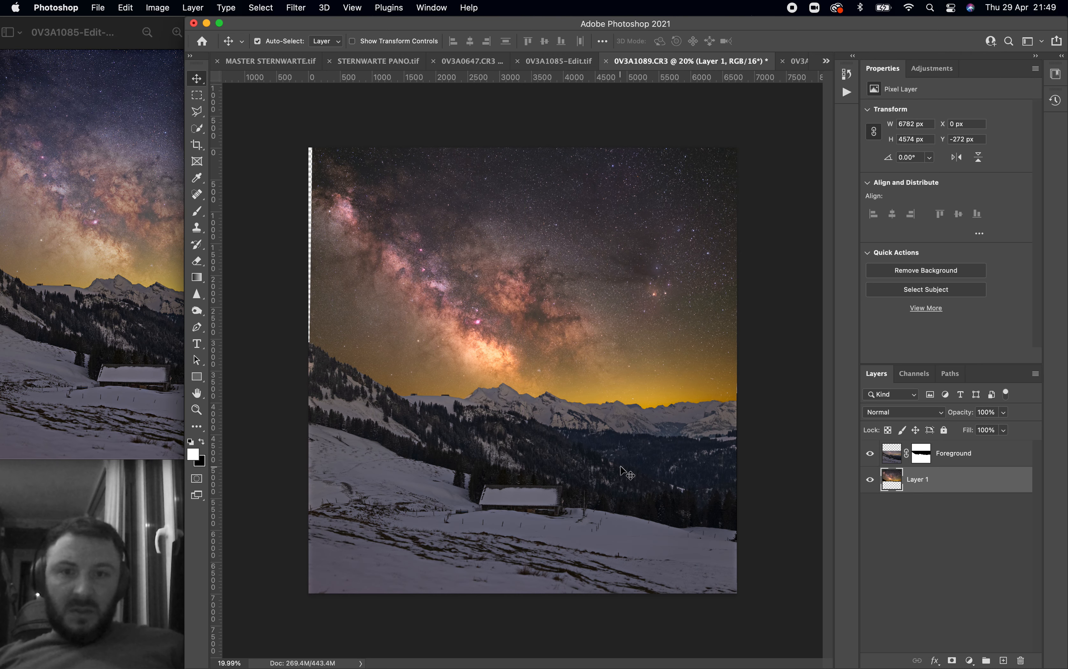
{"action": "scroll", "coordinate": [621, 467], "scroll_direction": "up", "scroll_amount": 5}
{"action": "scroll", "coordinate": [621, 467], "scroll_direction": "up", "scroll_amount": 6}
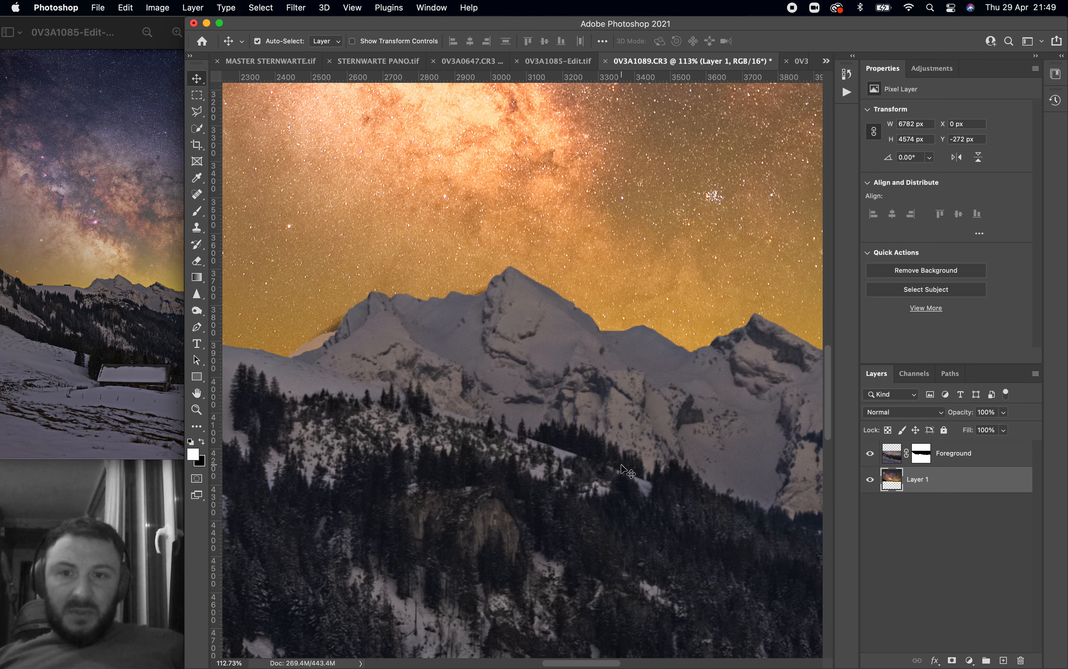
{"action": "scroll", "coordinate": [622, 468], "scroll_direction": "up", "scroll_amount": 4}
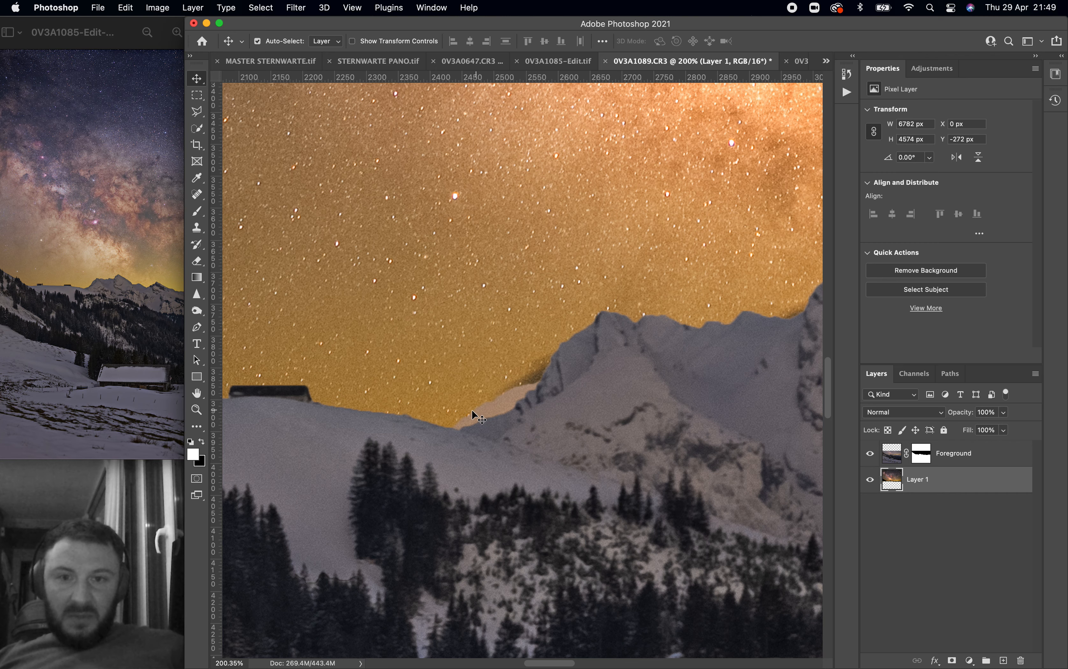
{"action": "left_click_drag", "start_coordinate": [511, 323], "coordinate": [520, 330]}
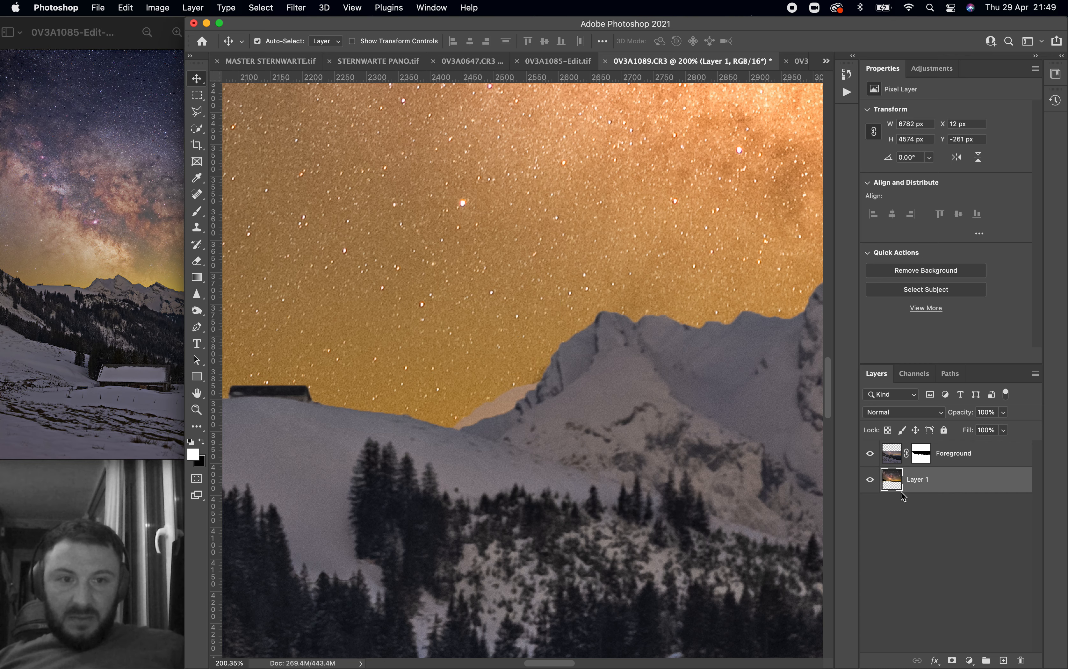
Step: Target the Foreground layer mask and try painting out the bright leftover patch beside the ridge with a 41 px black brush
{"action": "left_click", "coordinate": [920, 461]}
{"action": "left_click", "coordinate": [197, 211]}
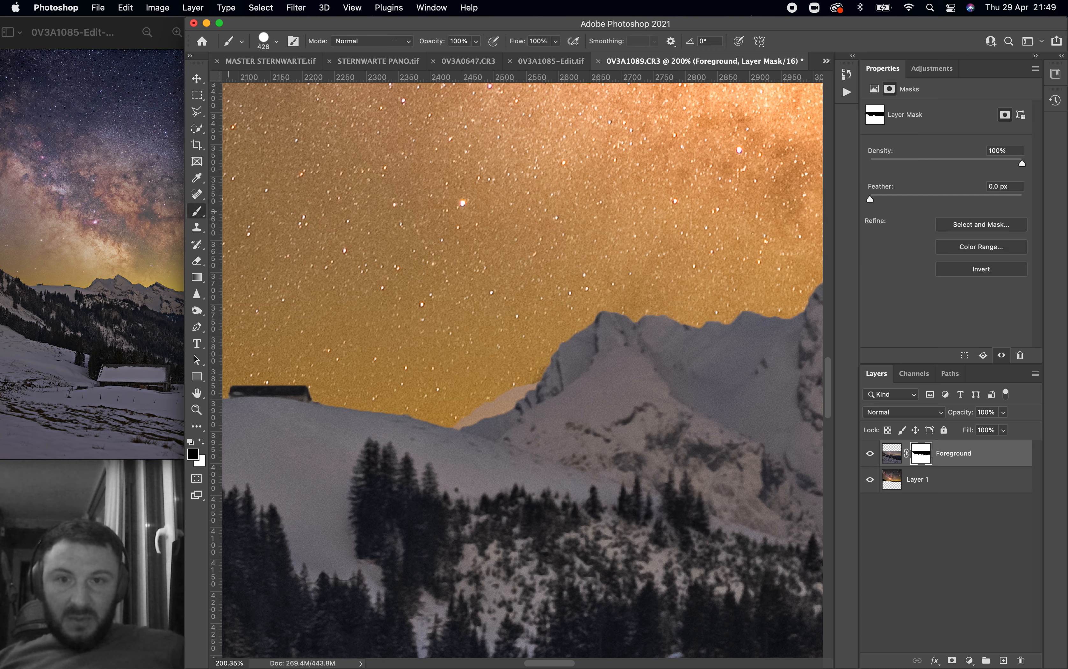
{"action": "right_click", "coordinate": [509, 384]}
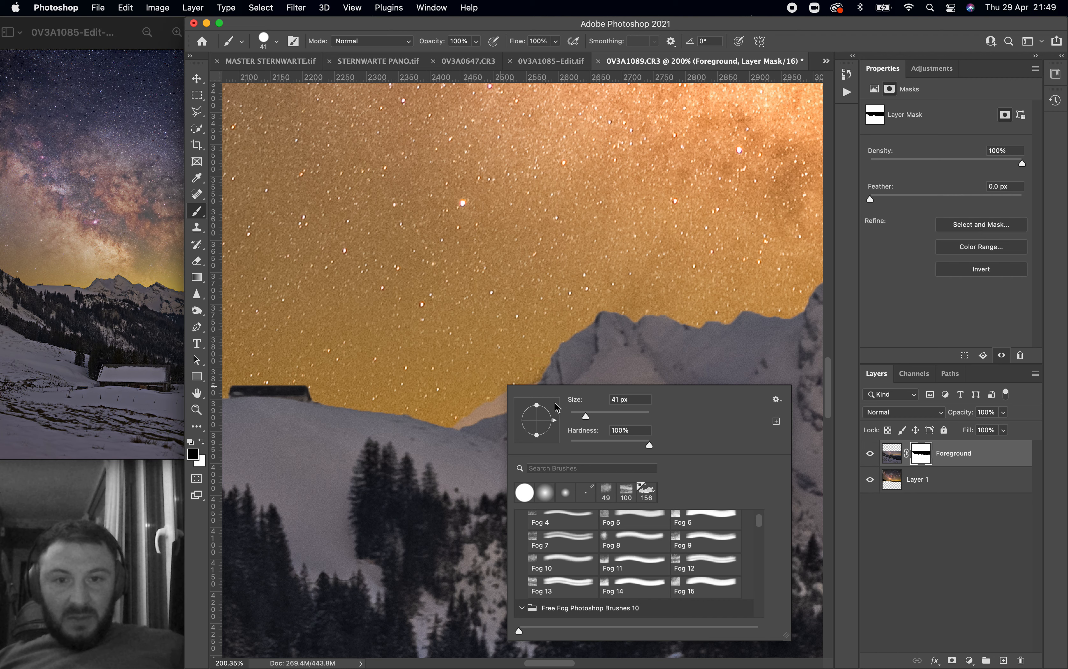
{"action": "key", "text": "Return"}
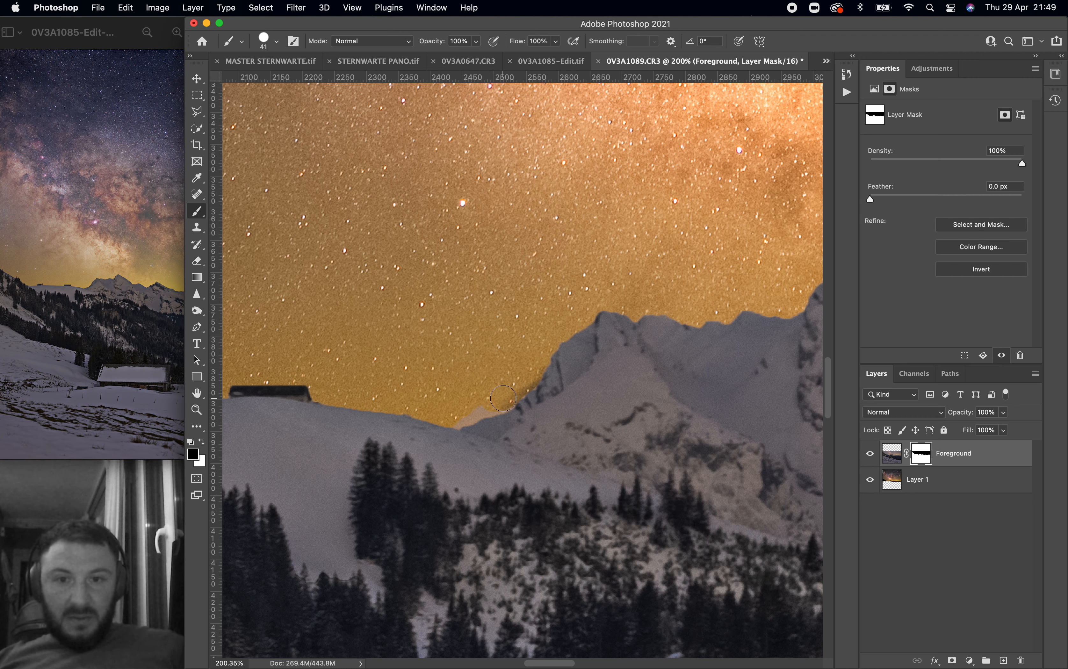
{"action": "left_click_drag", "start_coordinate": [497, 411], "coordinate": [510, 425]}
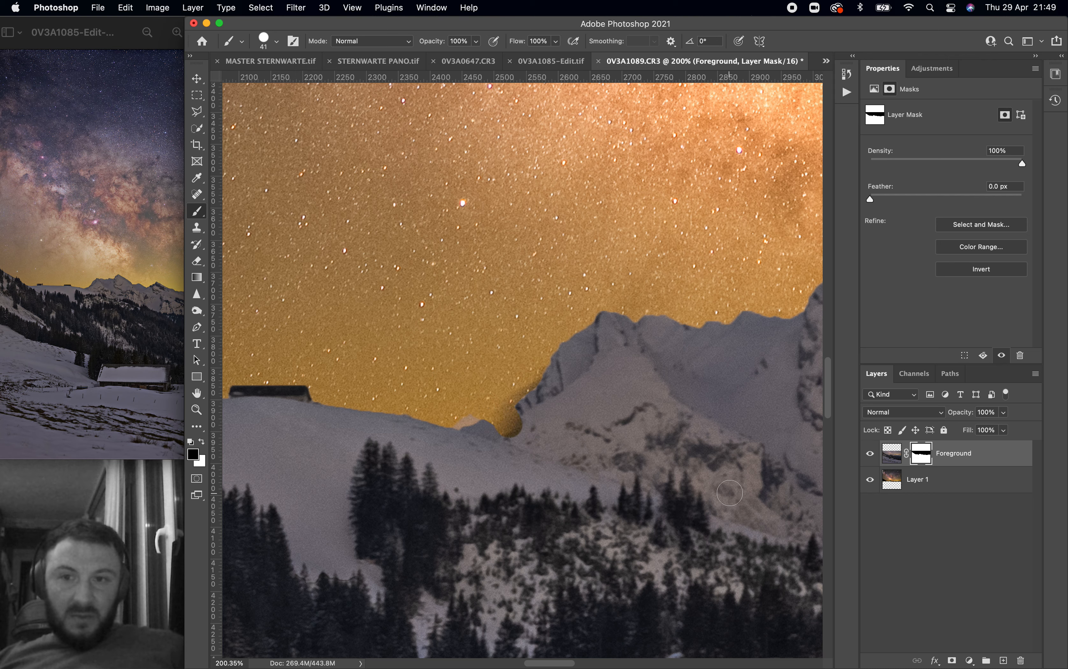
{"action": "key", "text": "super+z"}
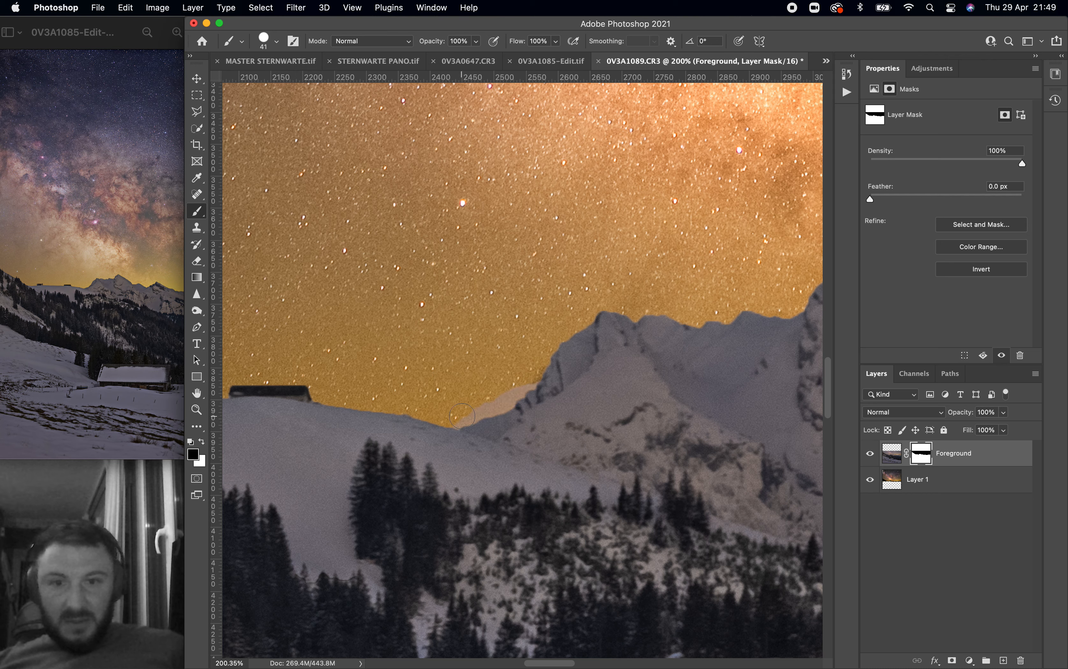
Step: Paint the leftover patch beside the ridge out of the Foreground mask with a 17 px brush at 100% hardness
{"action": "right_click", "coordinate": [463, 415]}
{"action": "left_click_drag", "start_coordinate": [536, 441], "coordinate": [531, 440]}
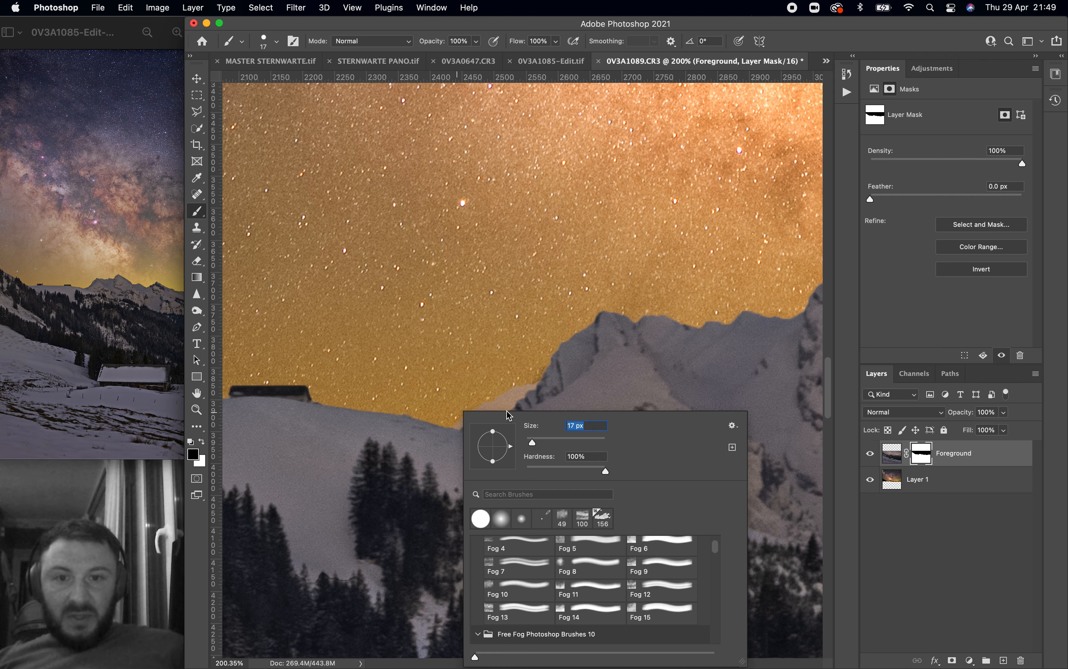
{"action": "left_click", "coordinate": [518, 386]}
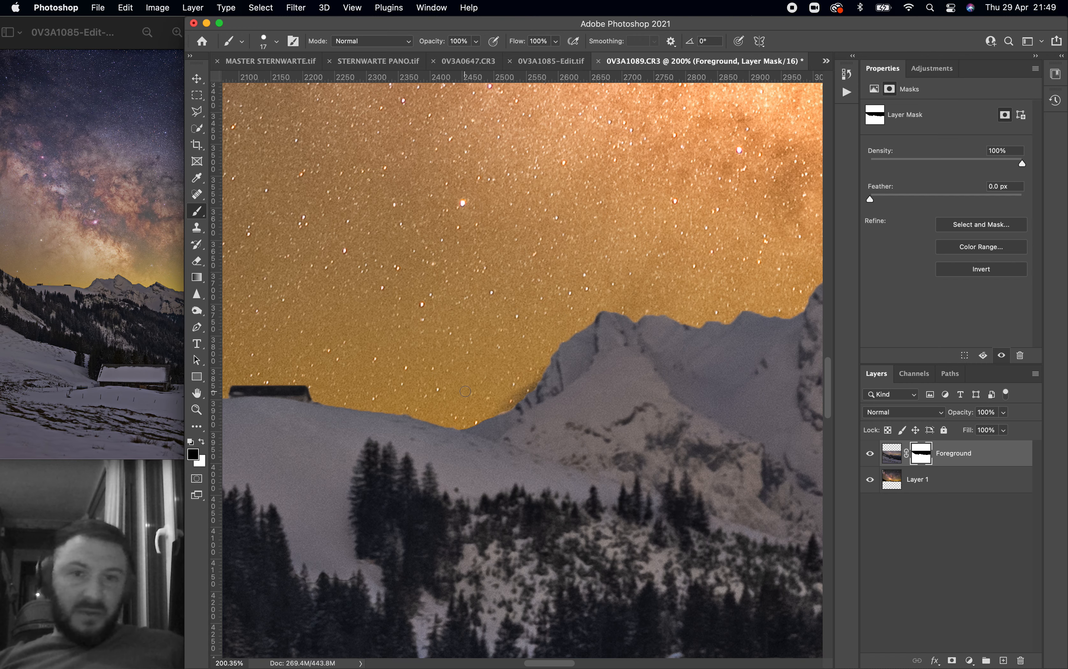
Step: Examine the mask edge closely along the ridge, the hut roof and the tree line, and check the whole composite
{"action": "scroll", "coordinate": [530, 386], "scroll_direction": "down", "scroll_amount": 4}
{"action": "scroll", "coordinate": [465, 391], "scroll_direction": "down", "scroll_amount": 5}
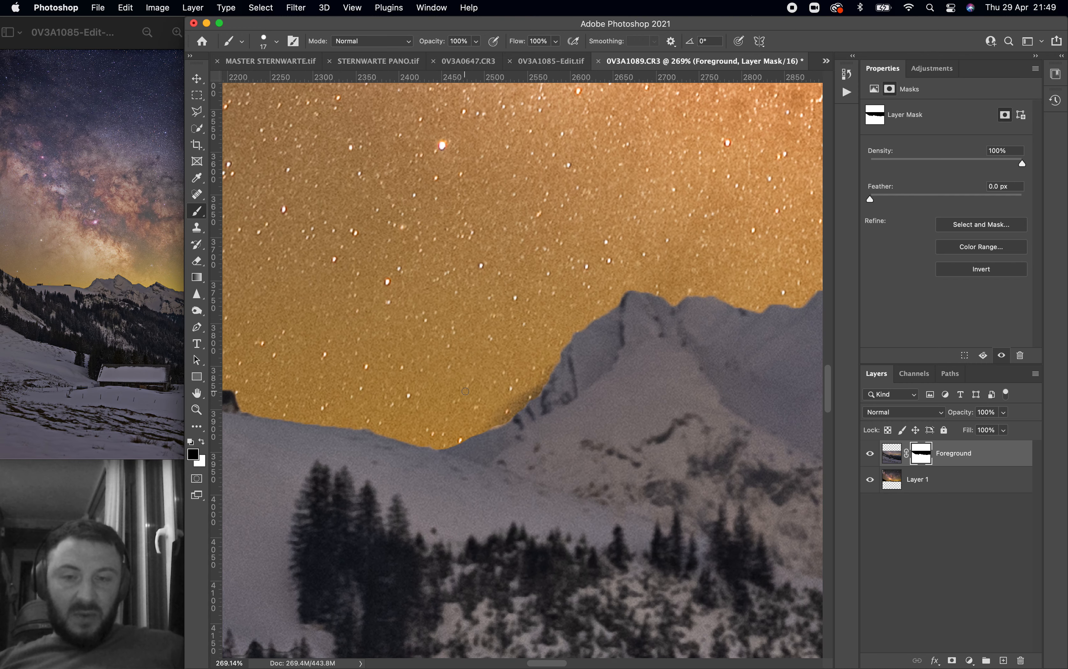
{"action": "scroll", "coordinate": [465, 392], "scroll_direction": "down", "scroll_amount": 2}
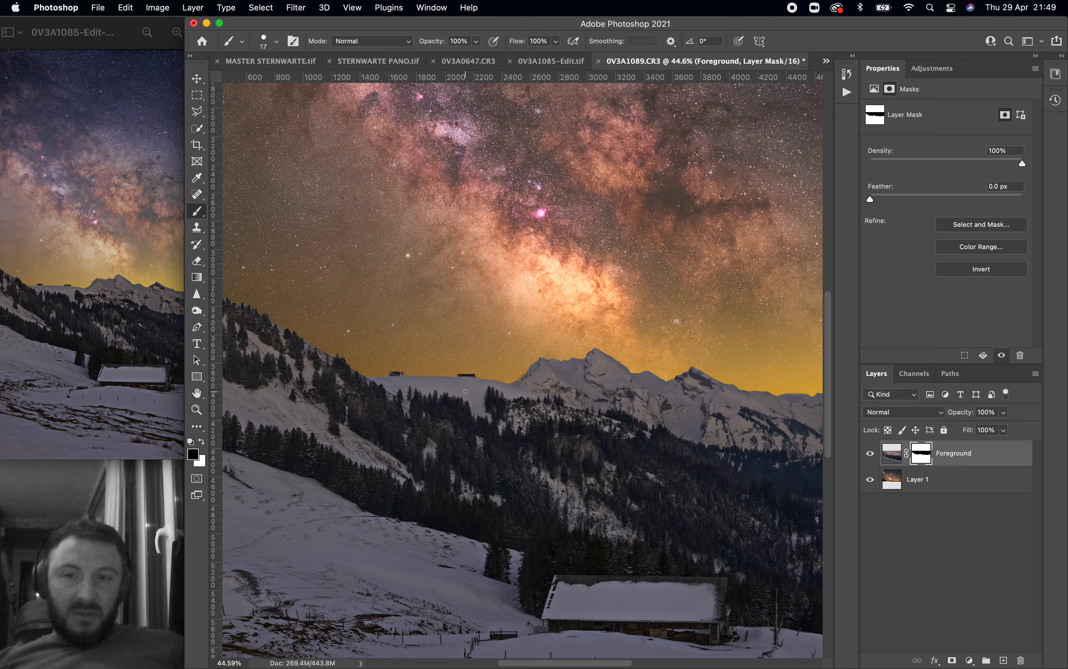
{"action": "scroll", "coordinate": [465, 392], "scroll_direction": "up", "scroll_amount": 6}
{"action": "scroll", "coordinate": [465, 392], "scroll_direction": "left", "scroll_amount": 6}
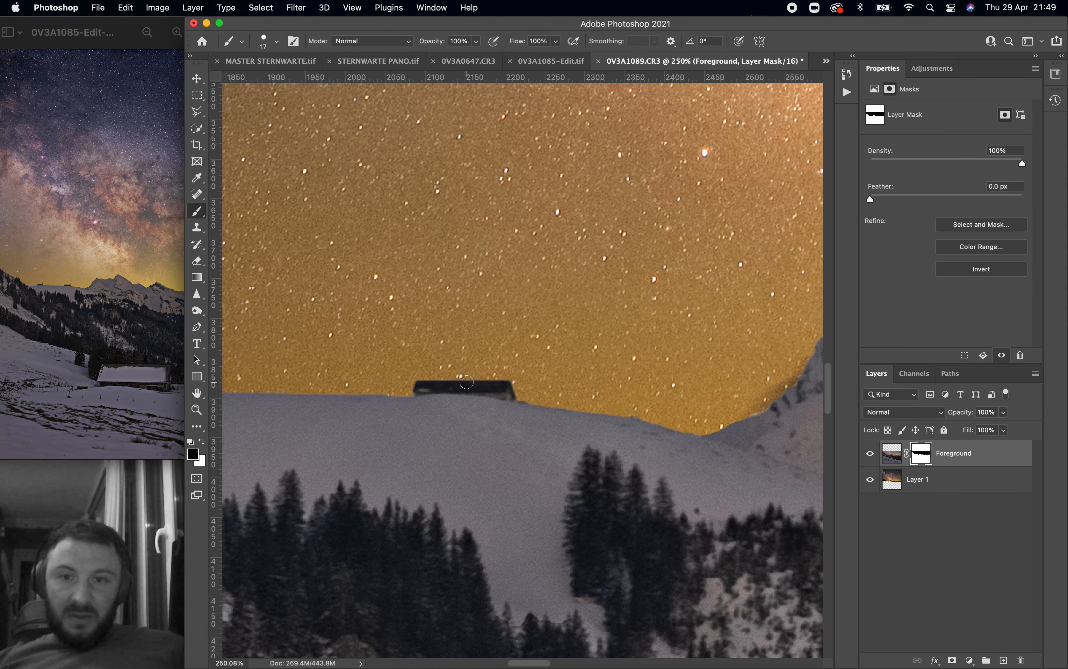
{"action": "scroll", "coordinate": [466, 383], "scroll_direction": "up", "scroll_amount": 2}
{"action": "scroll", "coordinate": [467, 383], "scroll_direction": "left", "scroll_amount": 15}
{"action": "scroll", "coordinate": [467, 382], "scroll_direction": "up", "scroll_amount": 6}
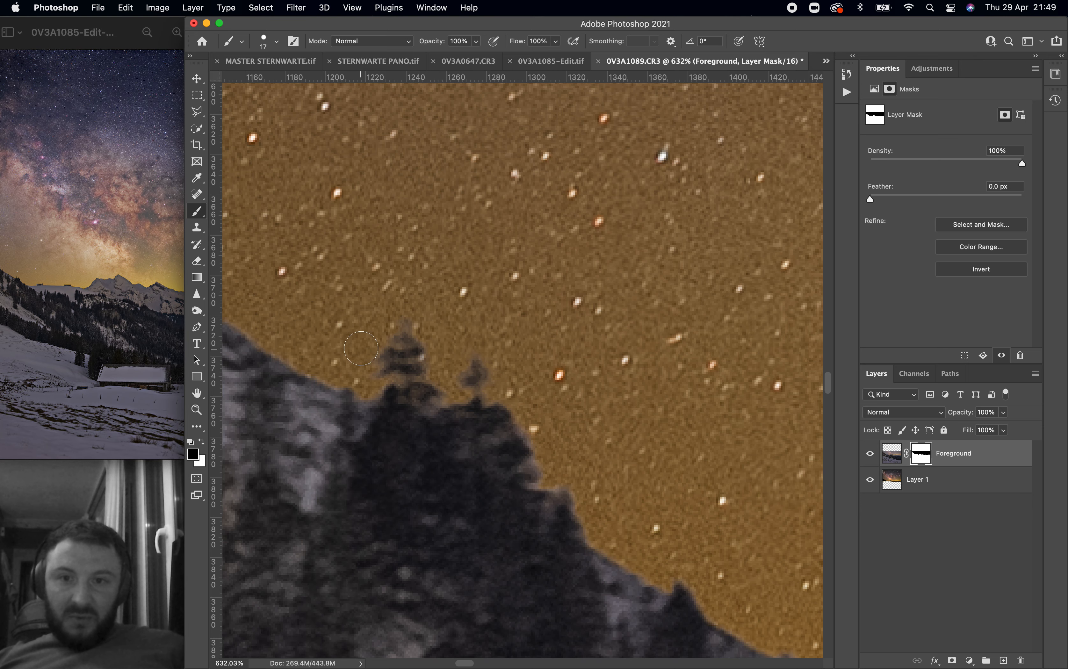
{"action": "scroll", "coordinate": [343, 339], "scroll_direction": "left", "scroll_amount": 5}
{"action": "scroll", "coordinate": [343, 340], "scroll_direction": "up", "scroll_amount": 2}
{"action": "scroll", "coordinate": [343, 340], "scroll_direction": "left", "scroll_amount": 10}
{"action": "scroll", "coordinate": [343, 339], "scroll_direction": "up", "scroll_amount": 4}
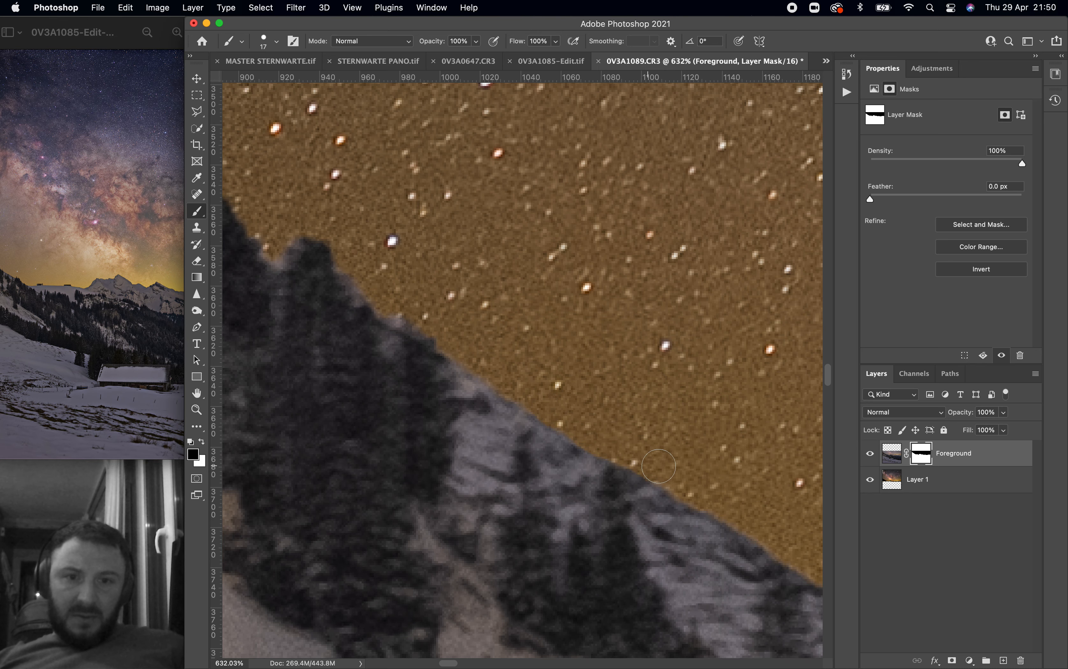
{"action": "scroll", "coordinate": [690, 484], "scroll_direction": "down", "scroll_amount": 3}
{"action": "scroll", "coordinate": [689, 484], "scroll_direction": "down", "scroll_amount": 10}
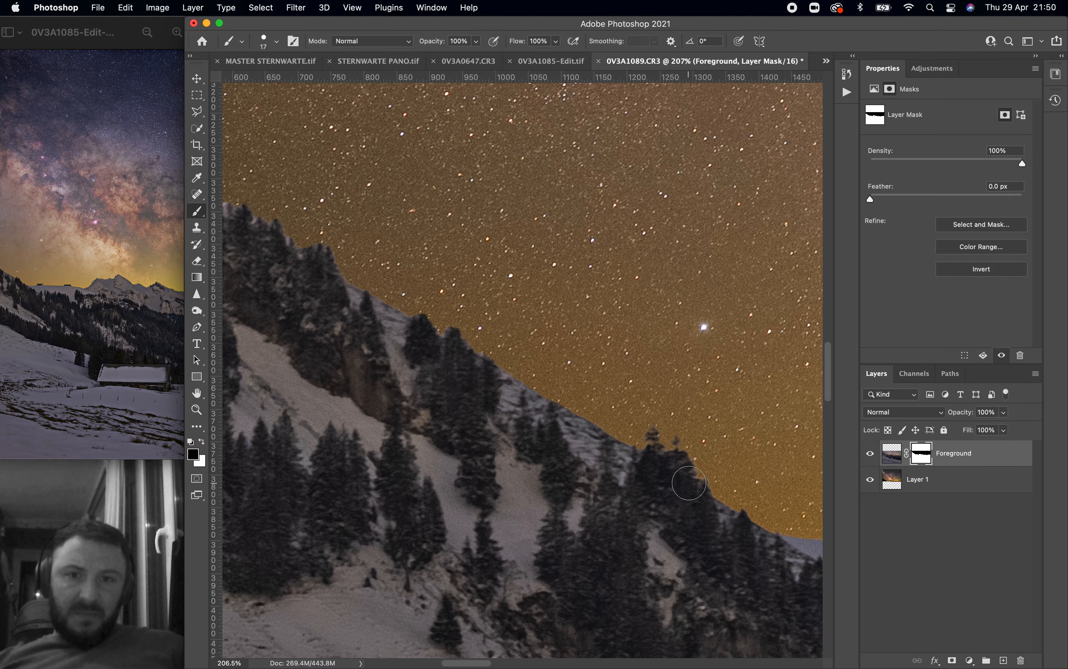
{"action": "scroll", "coordinate": [689, 483], "scroll_direction": "down", "scroll_amount": 2}
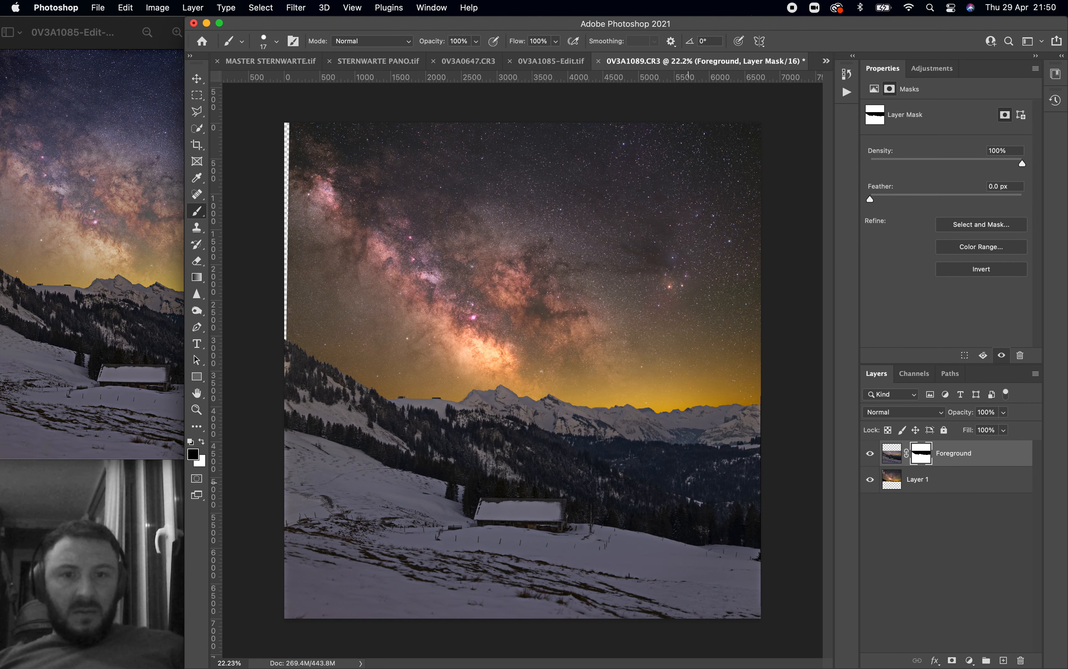
{"action": "scroll", "coordinate": [689, 484], "scroll_direction": "up", "scroll_amount": 2}
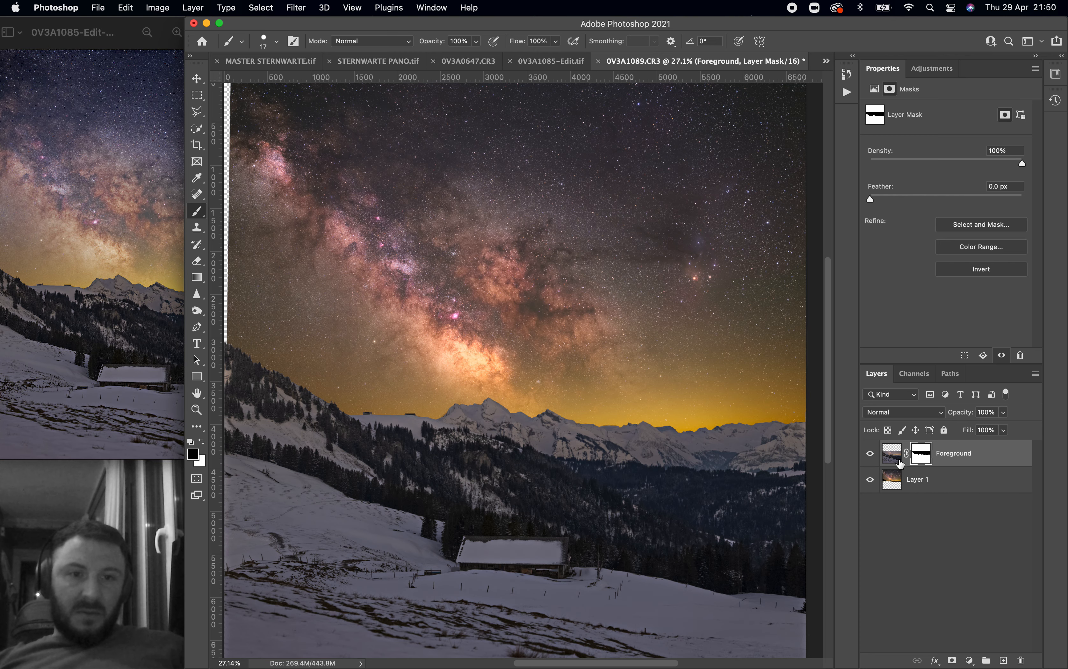
Step: Compare the composite with the Foreground layer hidden and shown
{"action": "left_click", "coordinate": [871, 454]}
{"action": "left_click", "coordinate": [871, 455]}
{"action": "left_click", "coordinate": [871, 454]}
{"action": "left_click", "coordinate": [871, 454]}
{"action": "scroll", "coordinate": [681, 432], "scroll_direction": "right", "scroll_amount": 3}
{"action": "scroll", "coordinate": [682, 431], "scroll_direction": "left", "scroll_amount": 5}
{"action": "scroll", "coordinate": [681, 431], "scroll_direction": "down", "scroll_amount": 2}
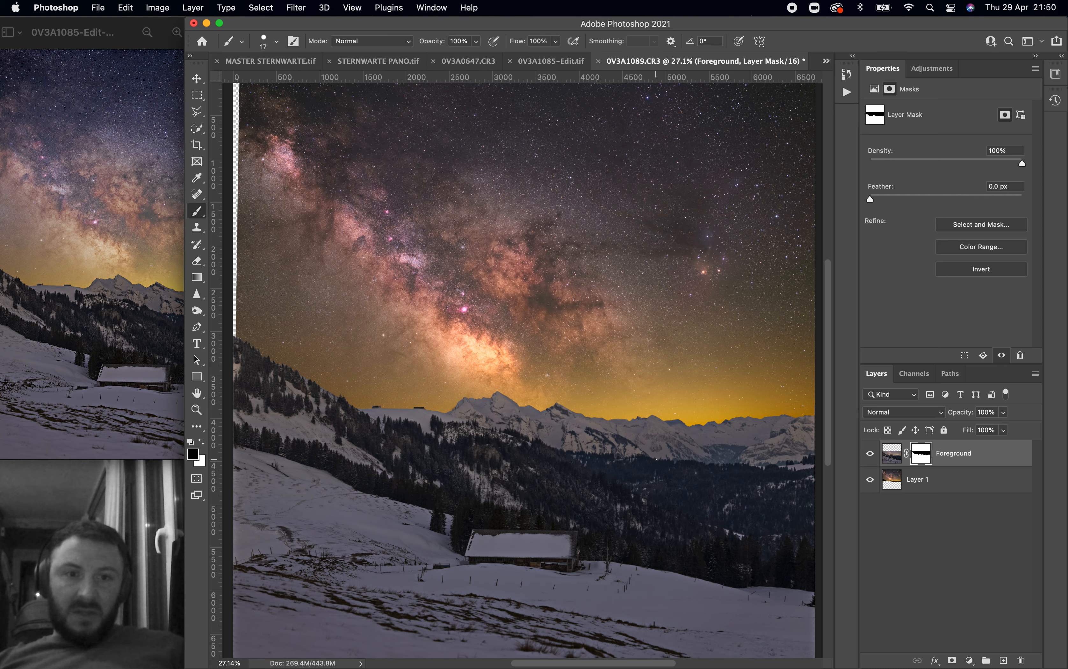
Step: Set up the Burn tool for the Foreground layer's pixels with the Shadows range, 6% exposure and airbrush-style build-up enabled
{"action": "left_click", "coordinate": [892, 453]}
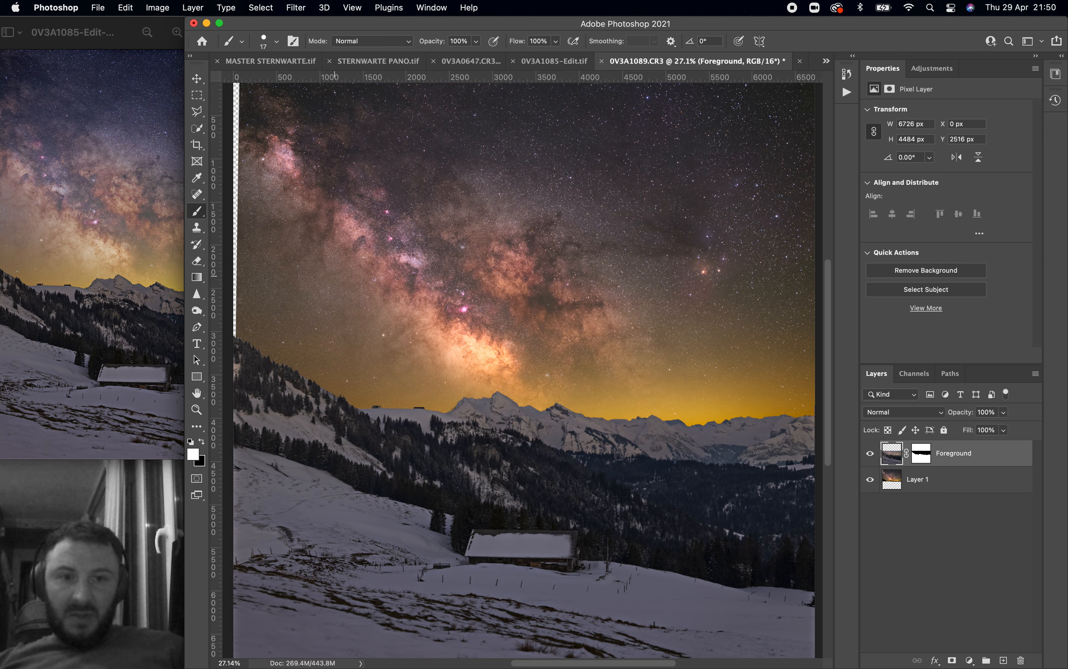
{"action": "left_click", "coordinate": [197, 310]}
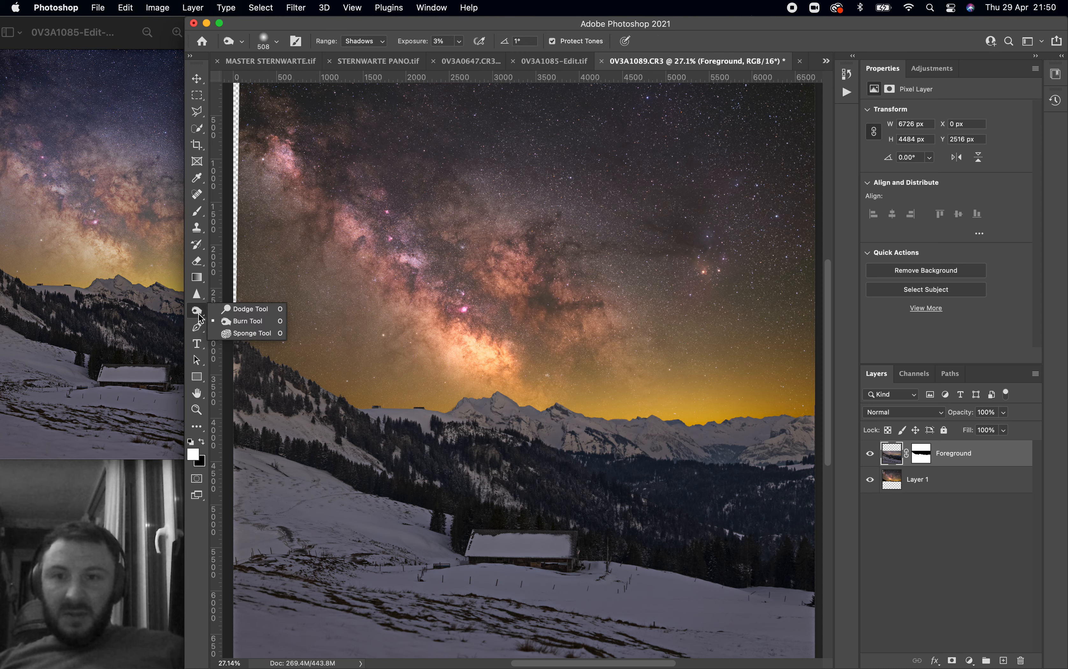
{"action": "left_click", "coordinate": [266, 322]}
{"action": "scroll", "coordinate": [487, 389], "scroll_direction": "right", "scroll_amount": 5}
{"action": "scroll", "coordinate": [486, 388], "scroll_direction": "down", "scroll_amount": 2}
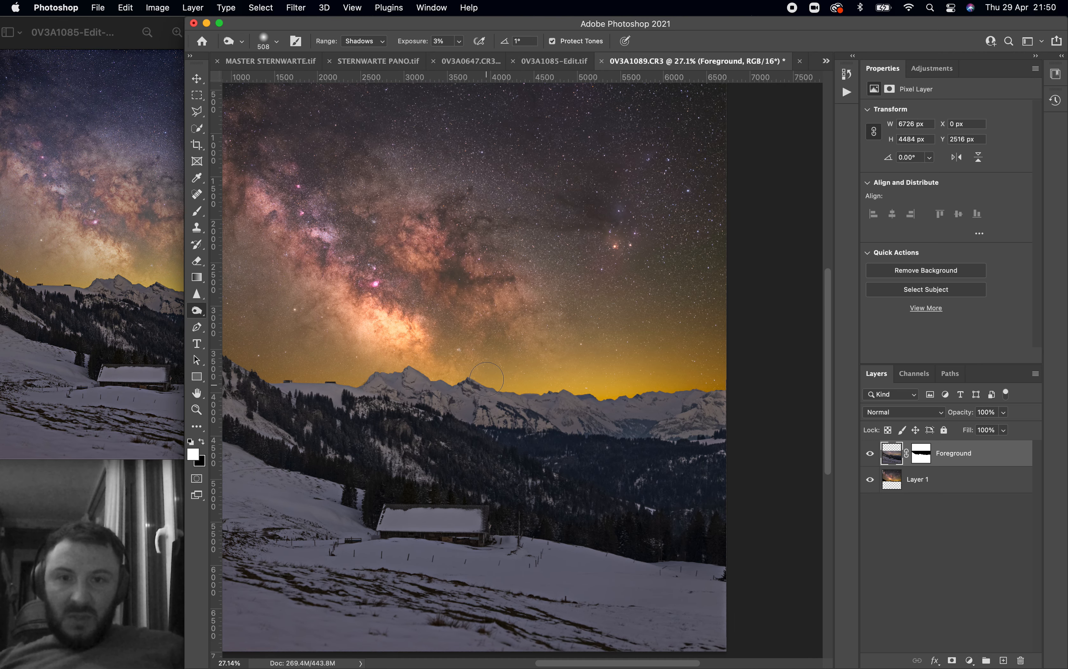
{"action": "scroll", "coordinate": [487, 380], "scroll_direction": "up", "scroll_amount": 5}
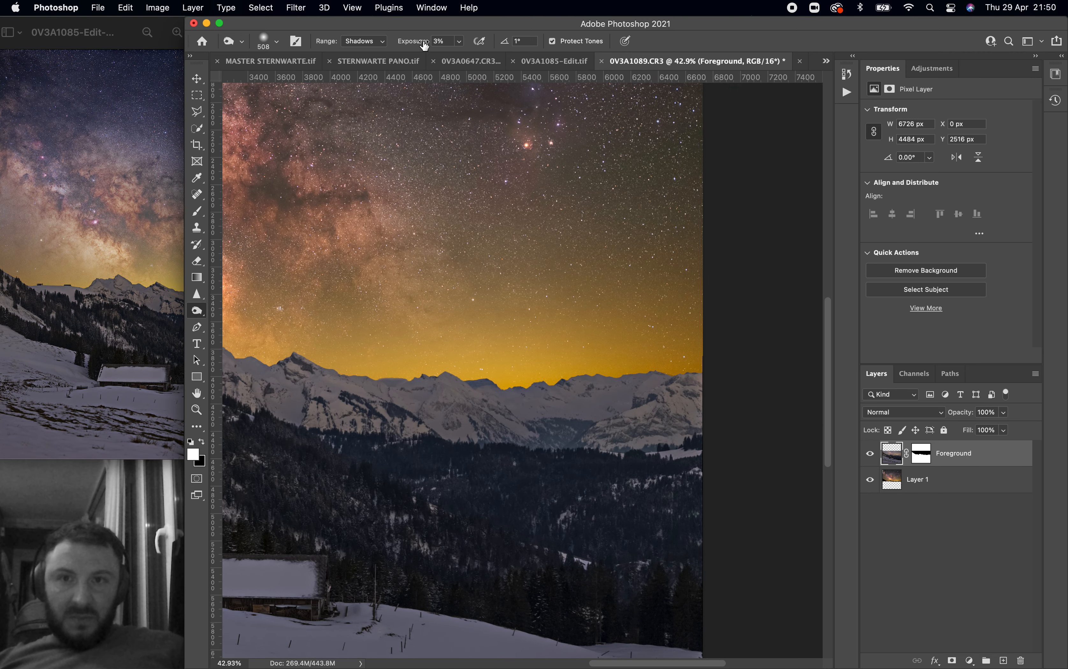
{"action": "left_click", "coordinate": [459, 41]}
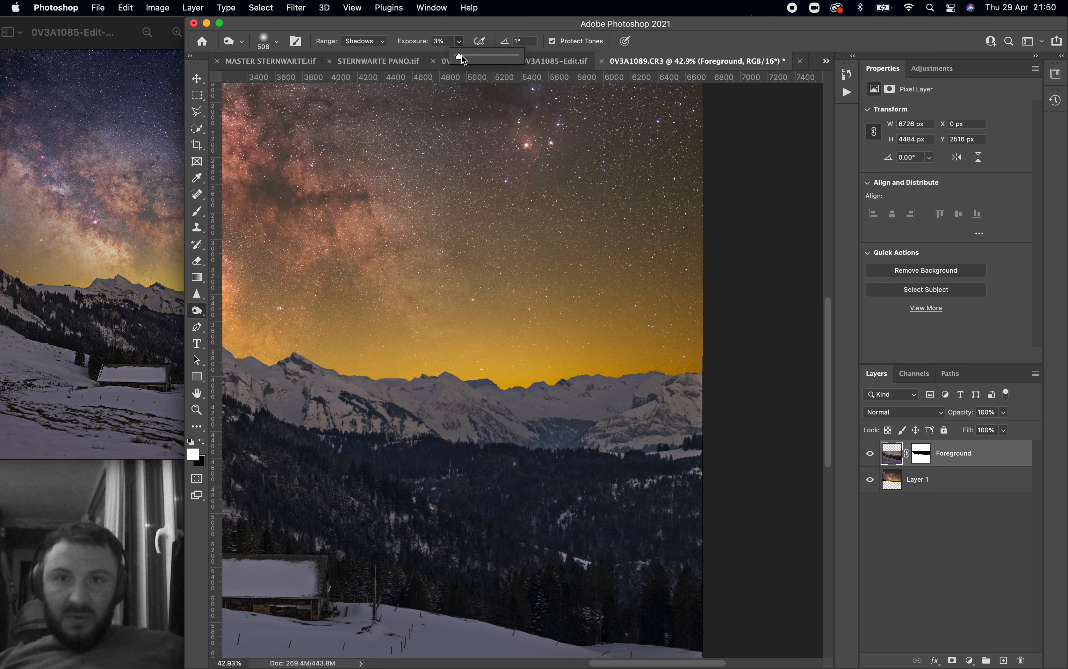
{"action": "left_click", "coordinate": [475, 38]}
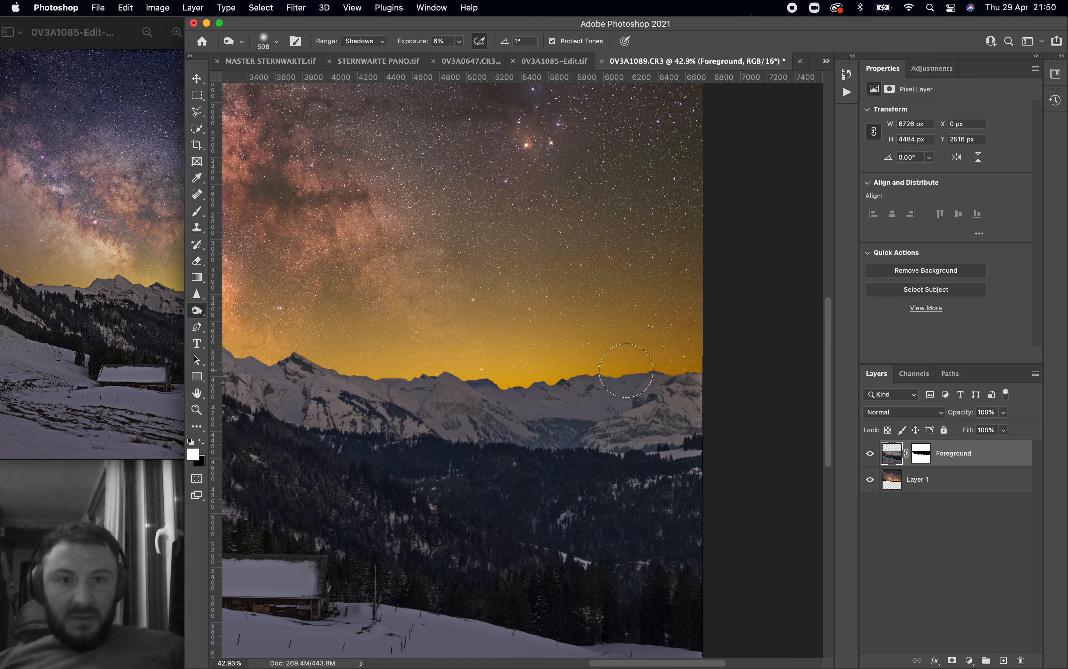
Step: Examine the blend between mountains and sky along the whole ridge and in the full composite
{"action": "scroll", "coordinate": [615, 377], "scroll_direction": "left", "scroll_amount": 5}
{"action": "scroll", "coordinate": [615, 376], "scroll_direction": "left", "scroll_amount": 2}
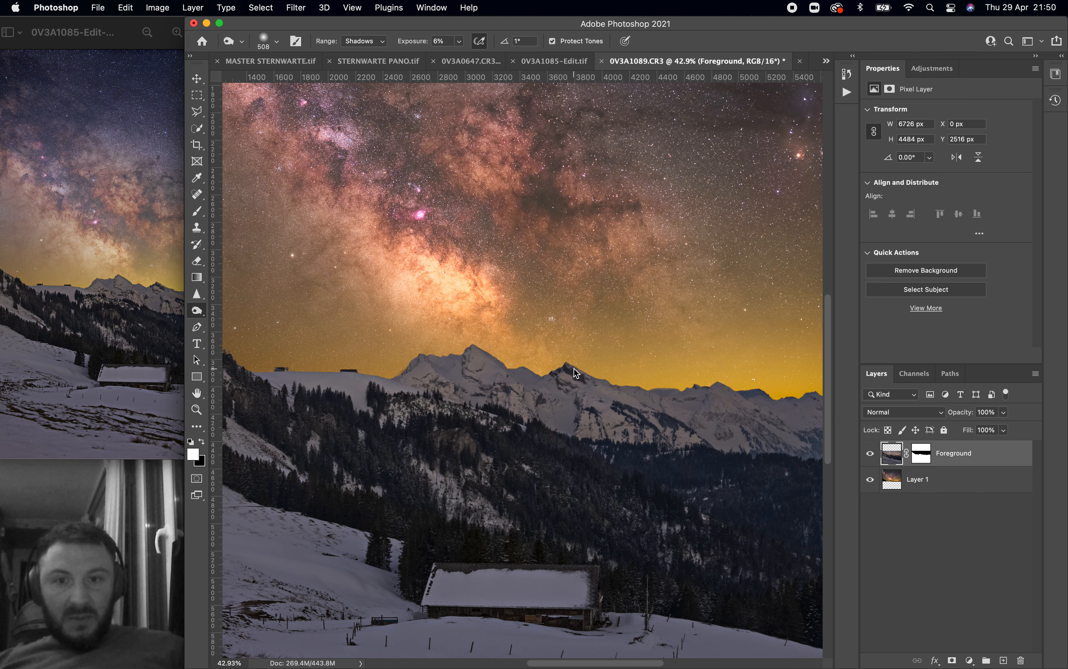
{"action": "scroll", "coordinate": [575, 375], "scroll_direction": "left", "scroll_amount": 5}
{"action": "scroll", "coordinate": [575, 374], "scroll_direction": "up", "scroll_amount": 1}
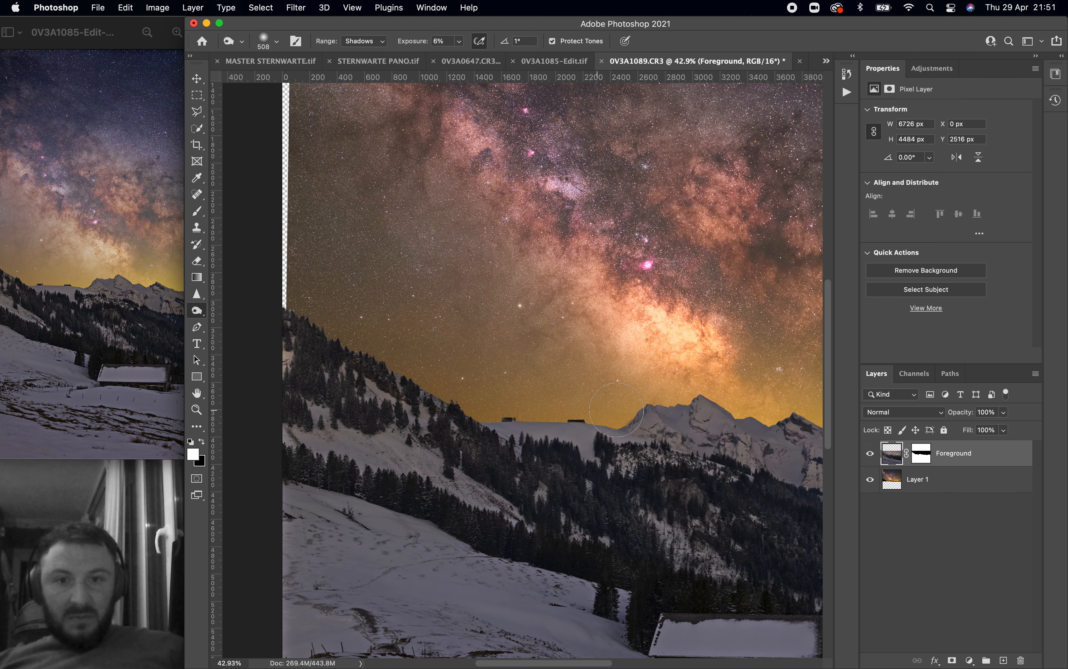
{"action": "scroll", "coordinate": [691, 402], "scroll_direction": "down", "scroll_amount": 3}
{"action": "scroll", "coordinate": [691, 402], "scroll_direction": "right", "scroll_amount": 5}
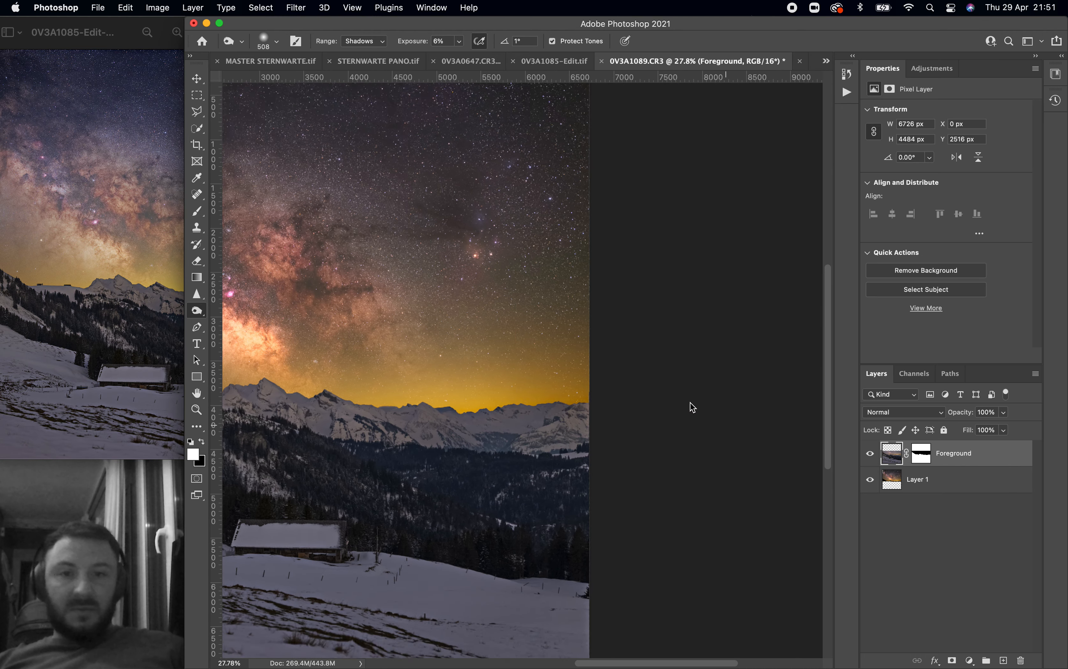
{"action": "scroll", "coordinate": [690, 403], "scroll_direction": "down", "scroll_amount": 3}
{"action": "scroll", "coordinate": [691, 403], "scroll_direction": "up", "scroll_amount": 3}
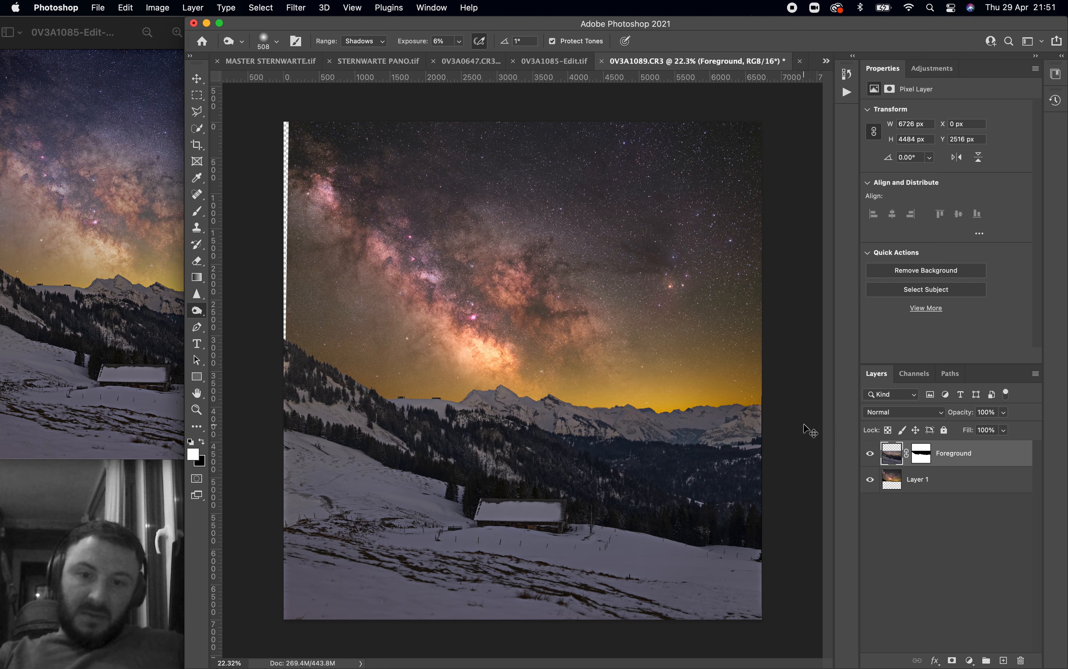
Step: Undo the last change made in the composite
{"action": "key", "text": "super+z"}
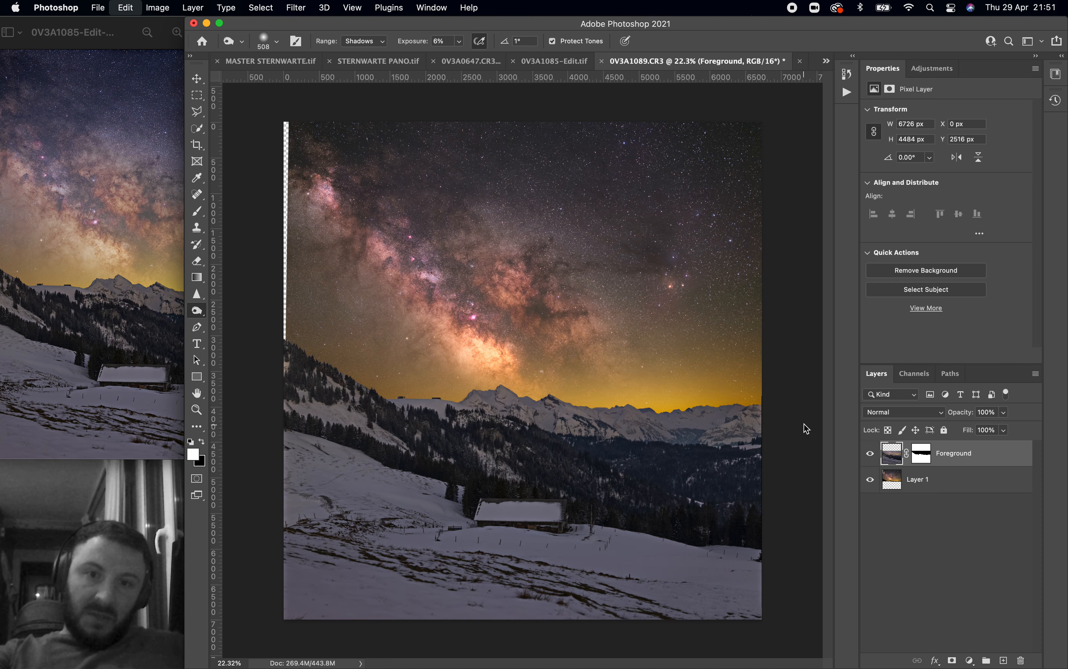
{"action": "key", "text": "z"}
{"action": "left_click_drag", "start_coordinate": [711, 446], "coordinate": [712, 450]}
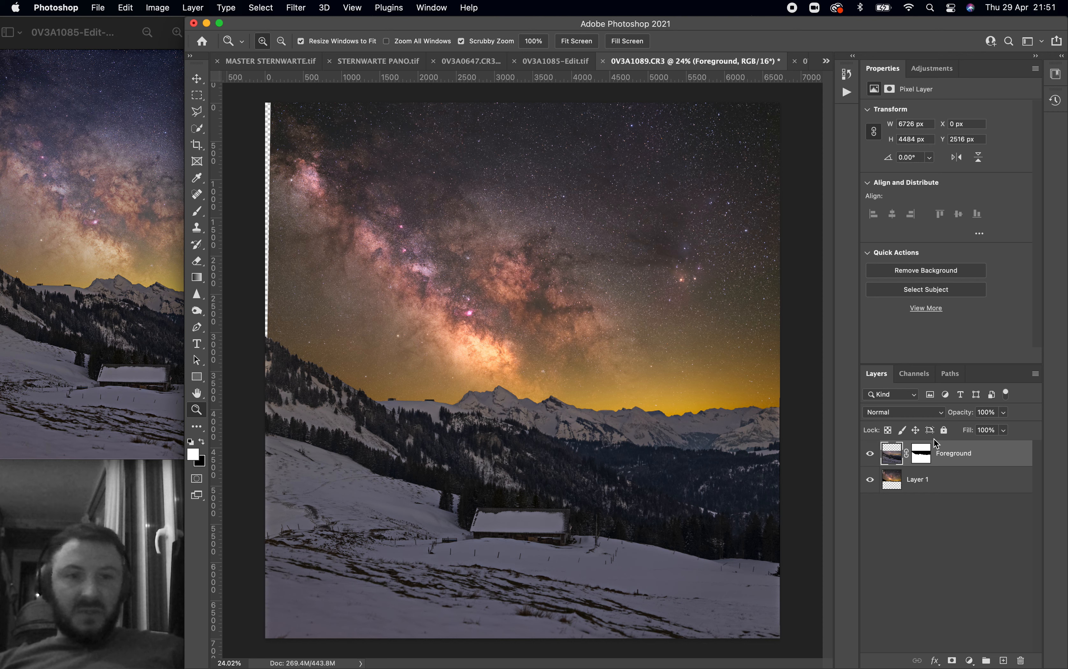
Step: Add a Color Balance adjustment above Foreground with midtones Magenta–Green at -16 and clip it to the Foreground layer
{"action": "left_click", "coordinate": [893, 479]}
{"action": "left_click", "coordinate": [897, 462]}
{"action": "left_click", "coordinate": [934, 68]}
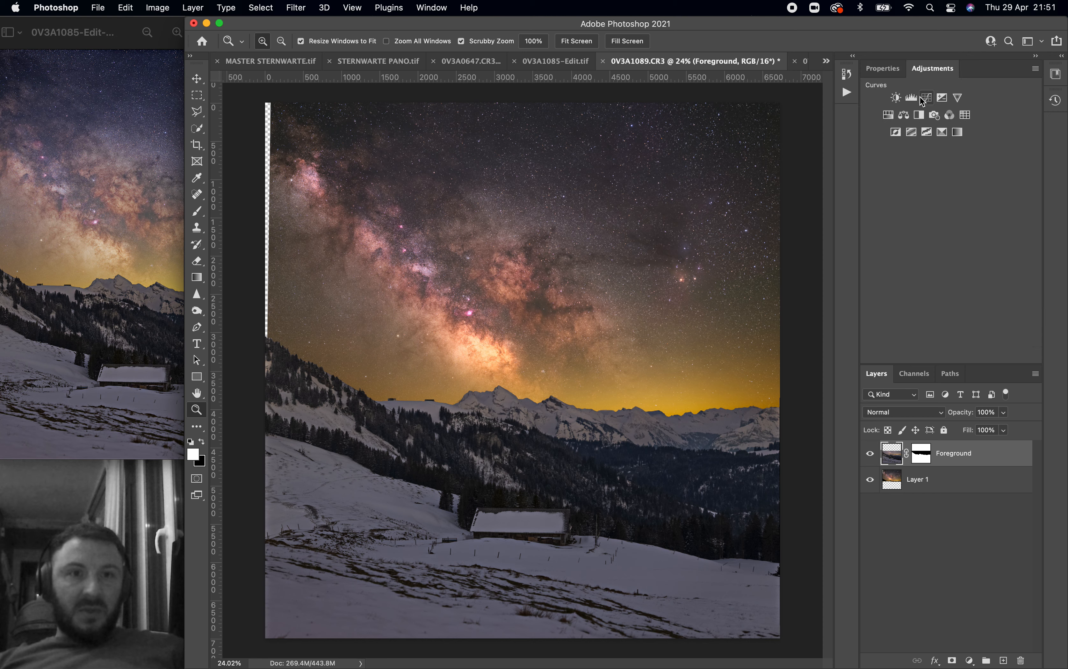
{"action": "left_click", "coordinate": [904, 116]}
{"action": "left_click_drag", "start_coordinate": [931, 164], "coordinate": [921, 162]}
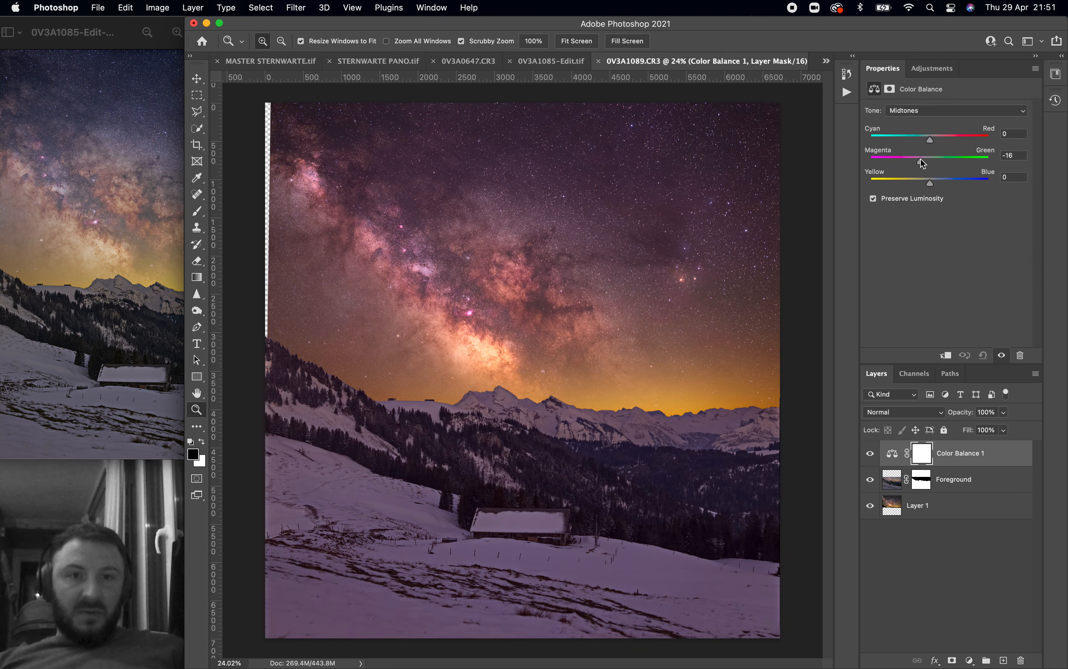
{"action": "left_click", "coordinate": [946, 356]}
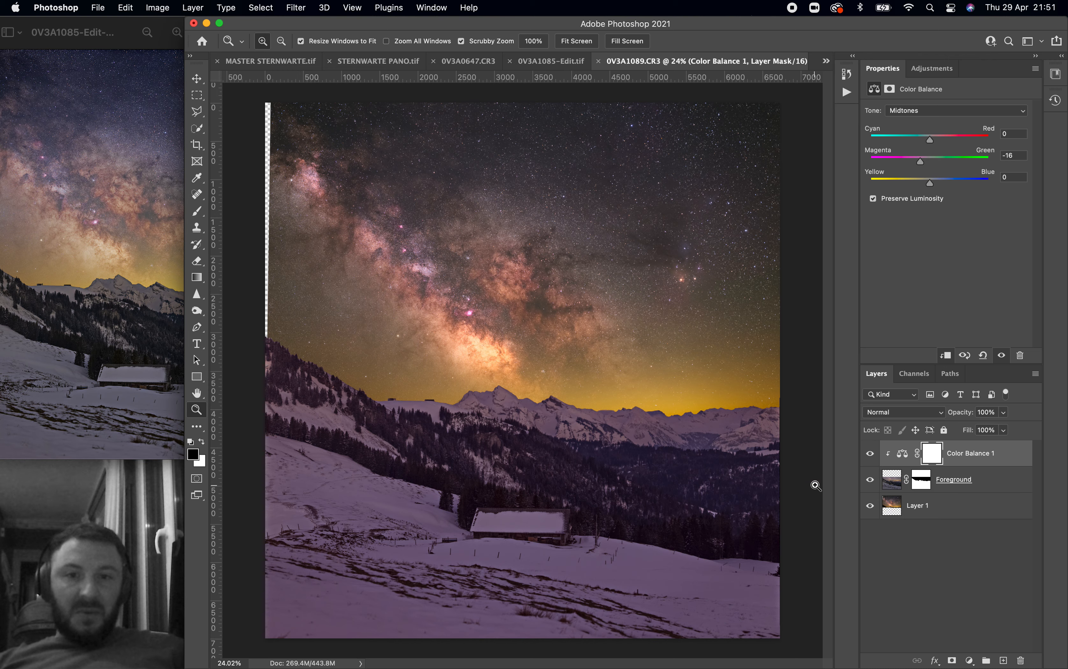
Step: Try Color Balance midtones of Cyan–Red -10, Magenta–Green +6 and Yellow–Blue -6 on the foreground, comparing the image with and without the adjustment
{"action": "left_click_drag", "start_coordinate": [926, 158], "coordinate": [924, 159]}
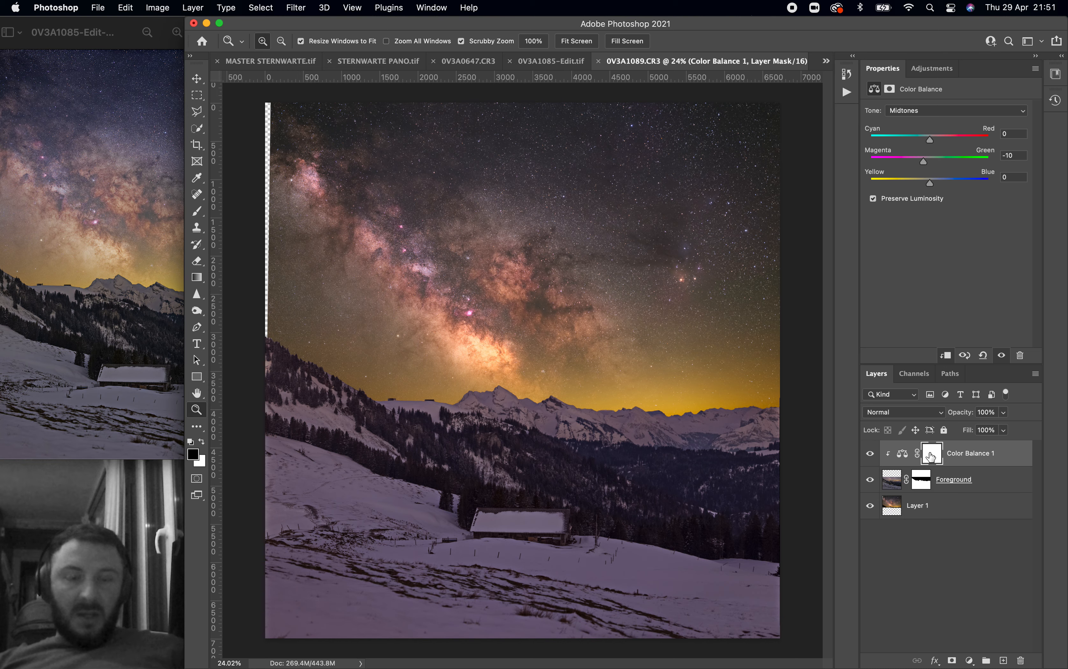
{"action": "left_click", "coordinate": [946, 355]}
{"action": "left_click", "coordinate": [946, 355]}
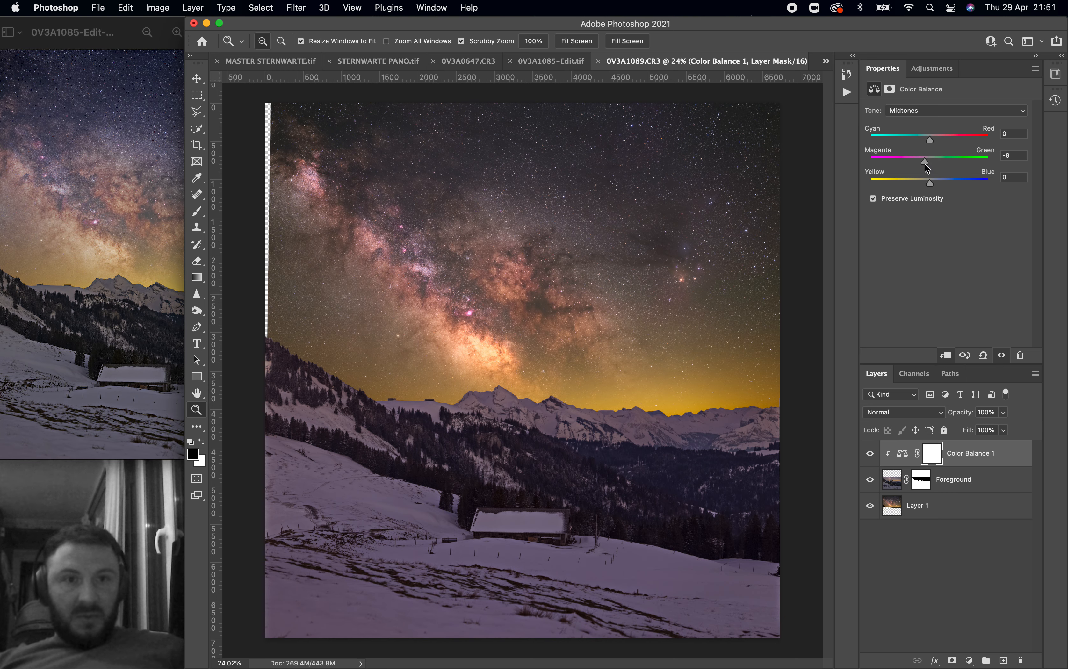
{"action": "mouse_move", "coordinate": [929, 164]}
{"action": "left_mouse_down"}
{"action": "mouse_move", "coordinate": [936, 185]}
{"action": "mouse_move", "coordinate": [927, 187]}
{"action": "left_mouse_up"}
{"action": "mouse_move", "coordinate": [930, 136]}
{"action": "left_mouse_down"}
{"action": "mouse_move", "coordinate": [941, 136]}
{"action": "mouse_move", "coordinate": [925, 138]}
{"action": "left_mouse_up"}
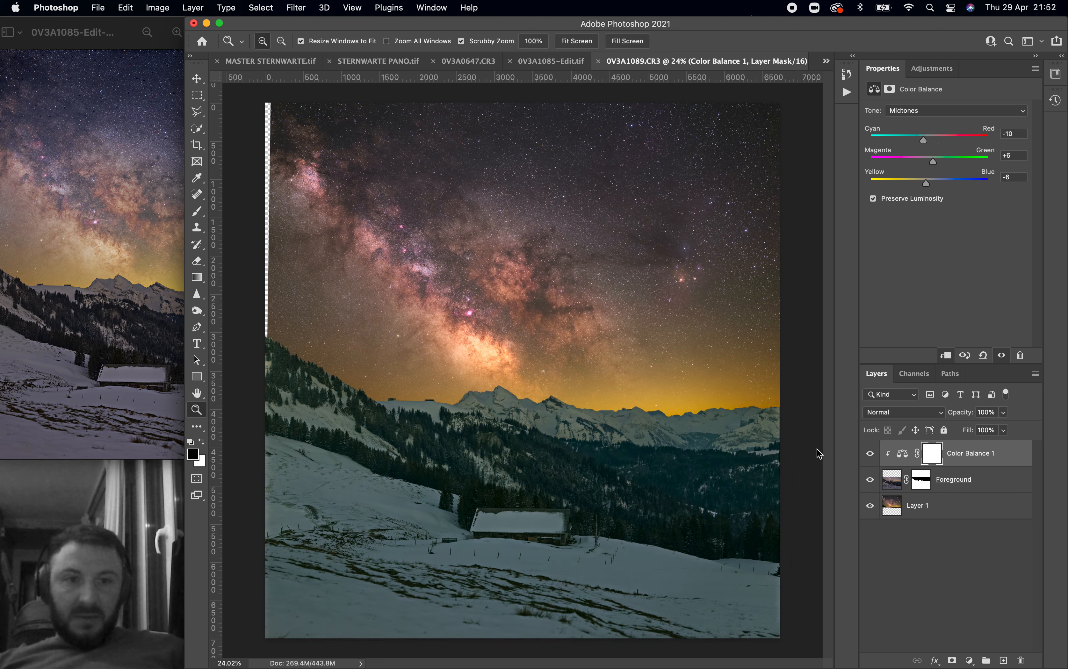
{"action": "left_click", "coordinate": [870, 454]}
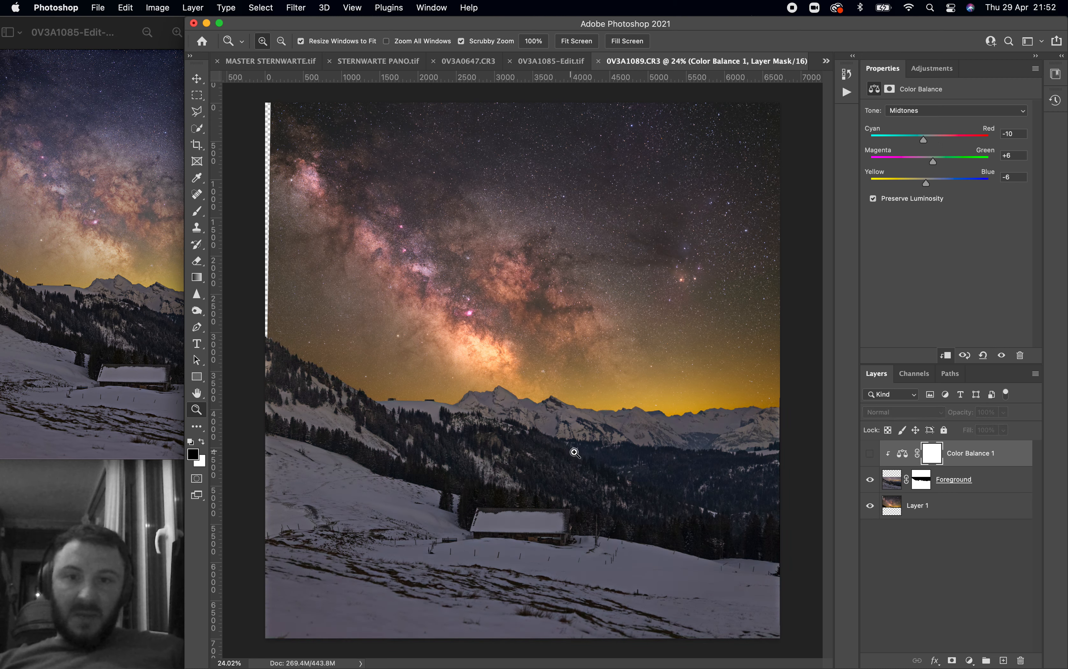
{"action": "left_click", "coordinate": [610, 297]}
{"action": "scroll", "coordinate": [608, 302], "scroll_direction": "up", "scroll_amount": 1}
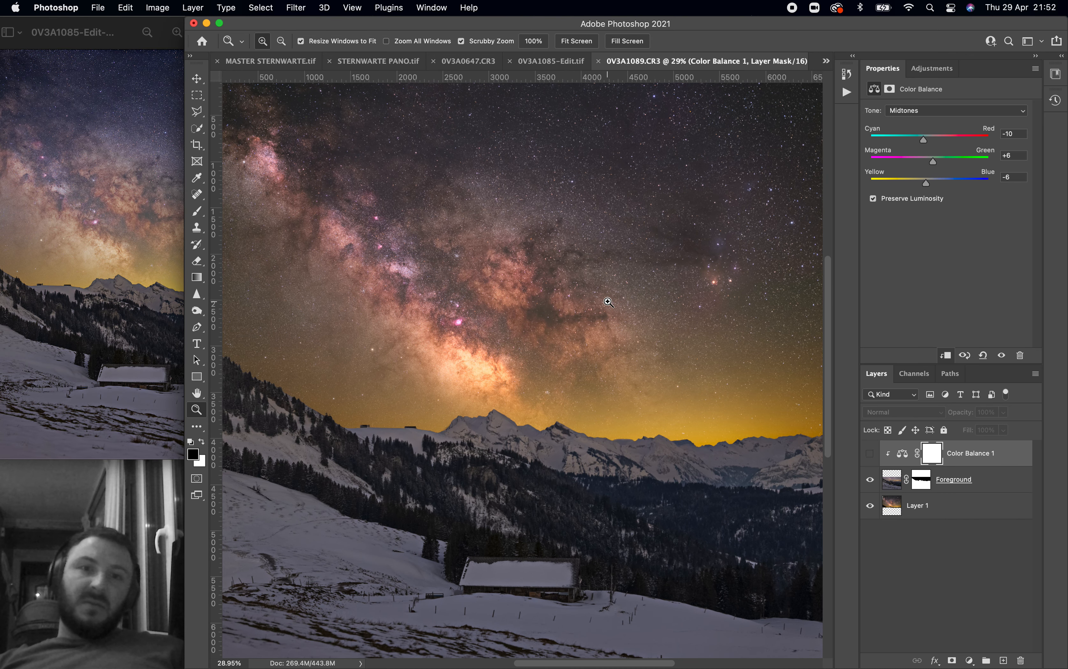
{"action": "scroll", "coordinate": [609, 302], "scroll_direction": "down", "scroll_amount": 1}
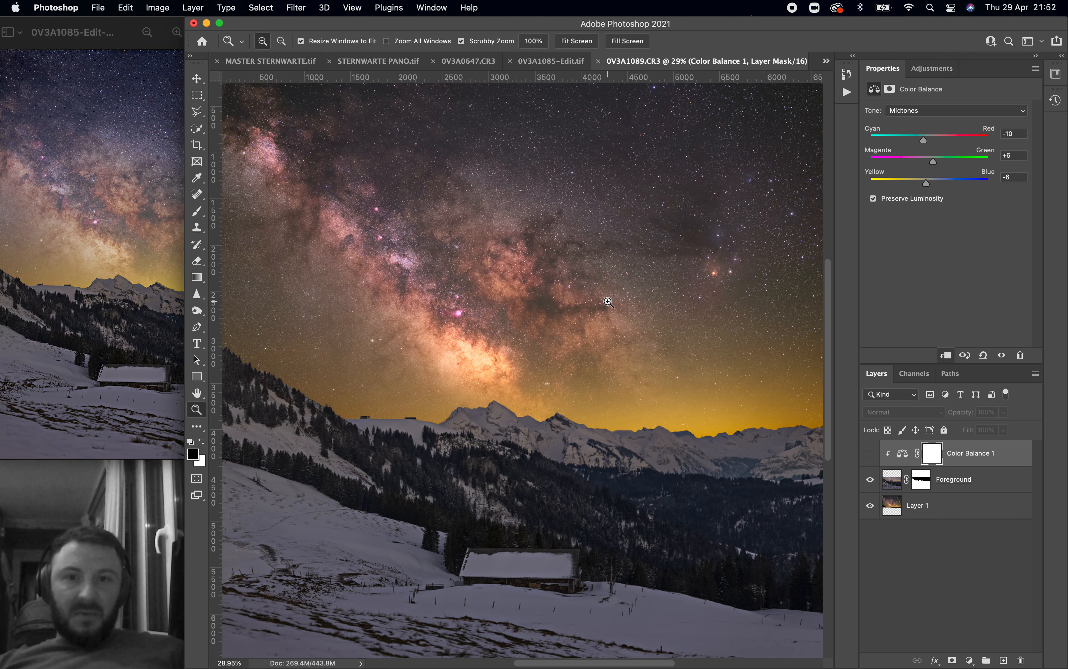
{"action": "scroll", "coordinate": [609, 301], "scroll_direction": "down", "scroll_amount": 2}
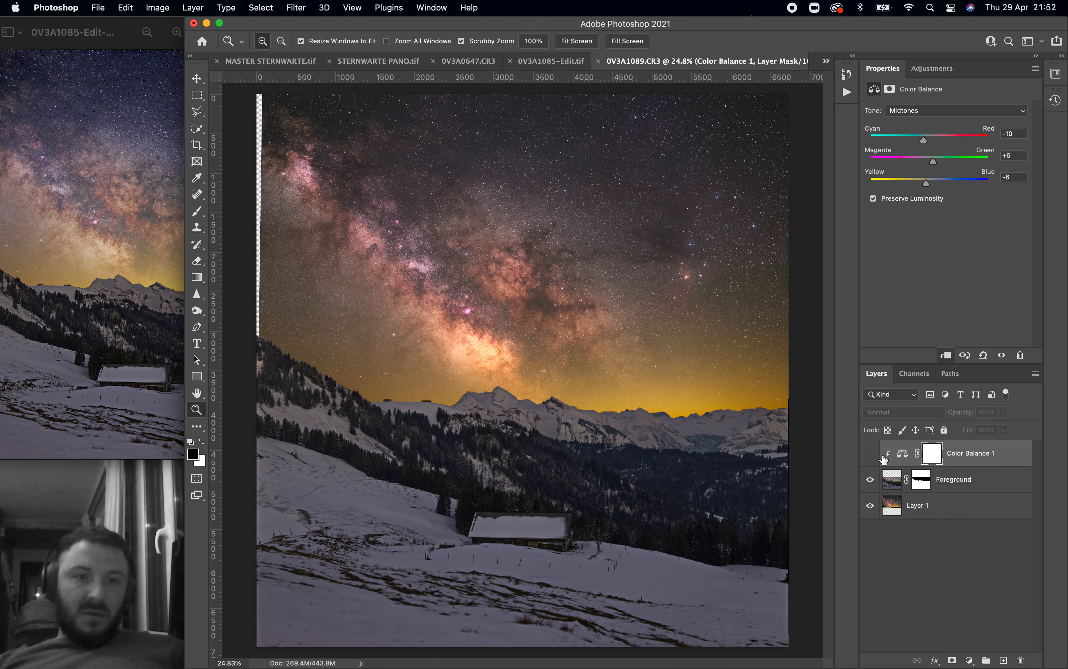
{"action": "left_click", "coordinate": [870, 454]}
Step: Reset the foreground's Color Balance, set midtones Yellow–Blue to -14, and compare the image with and without the adjustment
{"action": "left_click", "coordinate": [982, 357]}
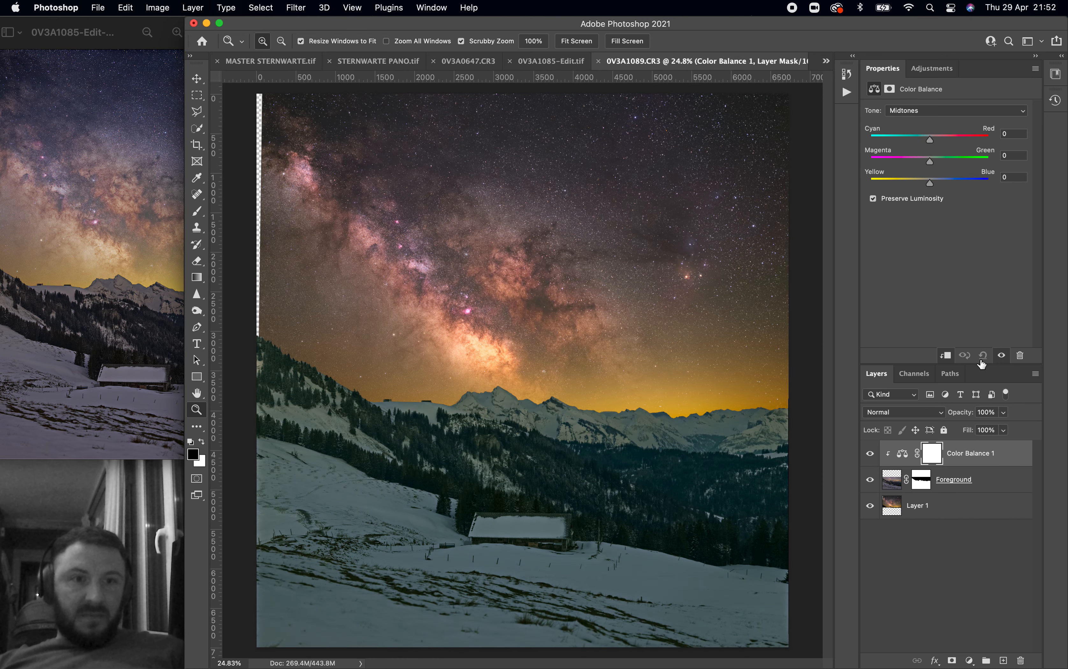
{"action": "left_click_drag", "start_coordinate": [930, 182], "coordinate": [920, 183]}
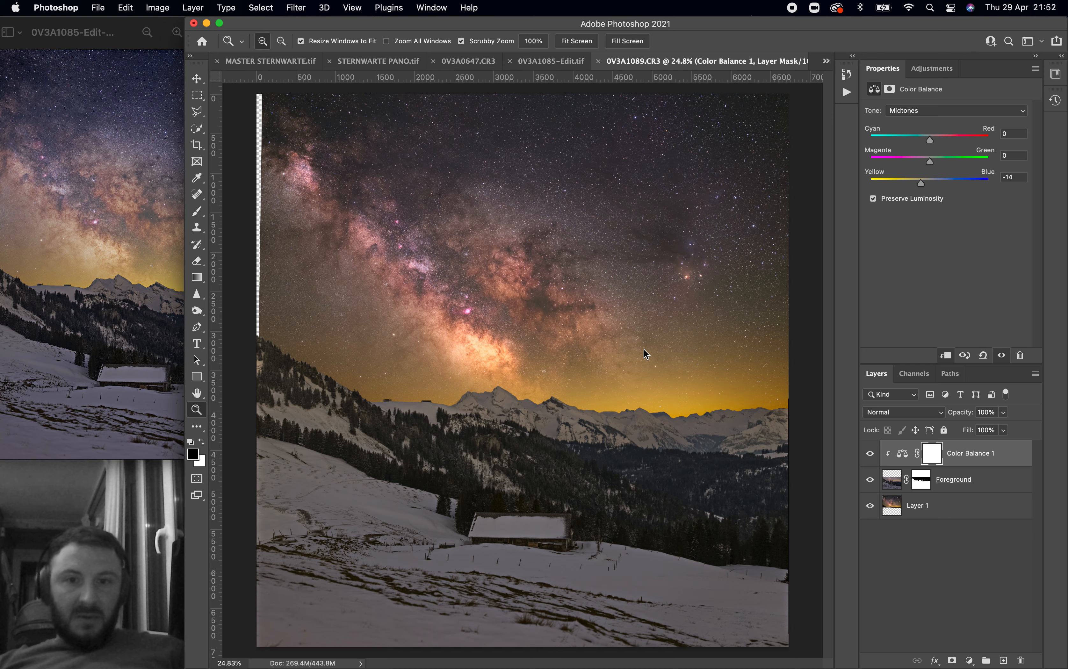
{"action": "scroll", "coordinate": [644, 352], "scroll_direction": "down", "scroll_amount": 1}
{"action": "scroll", "coordinate": [644, 352], "scroll_direction": "down", "scroll_amount": 1}
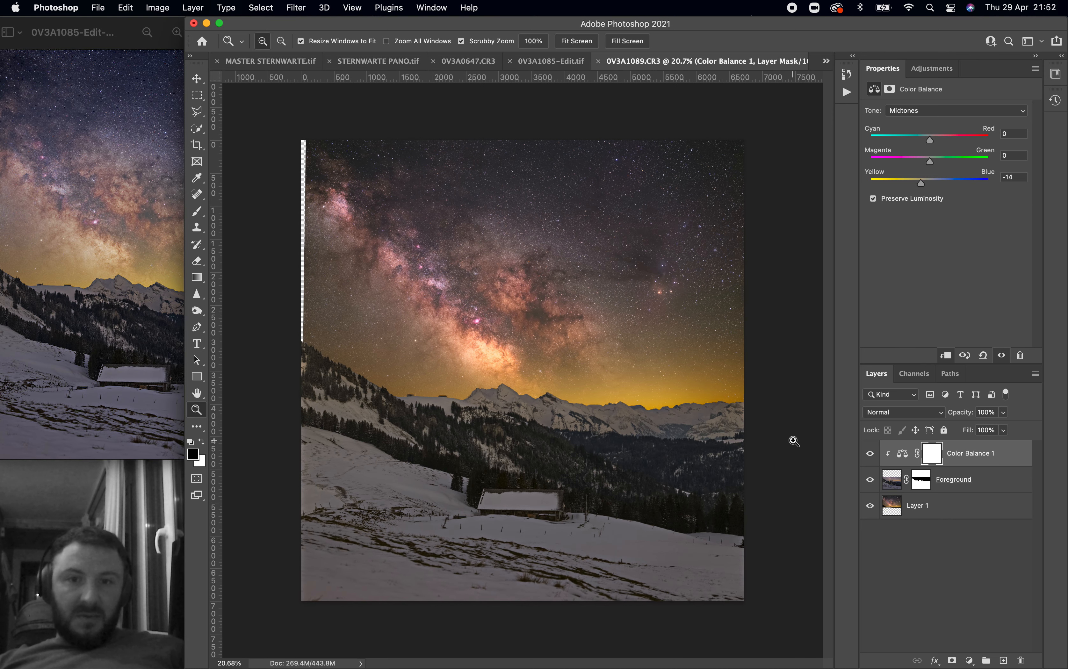
{"action": "scroll", "coordinate": [794, 441], "scroll_direction": "up", "scroll_amount": 4}
{"action": "left_click", "coordinate": [871, 454]}
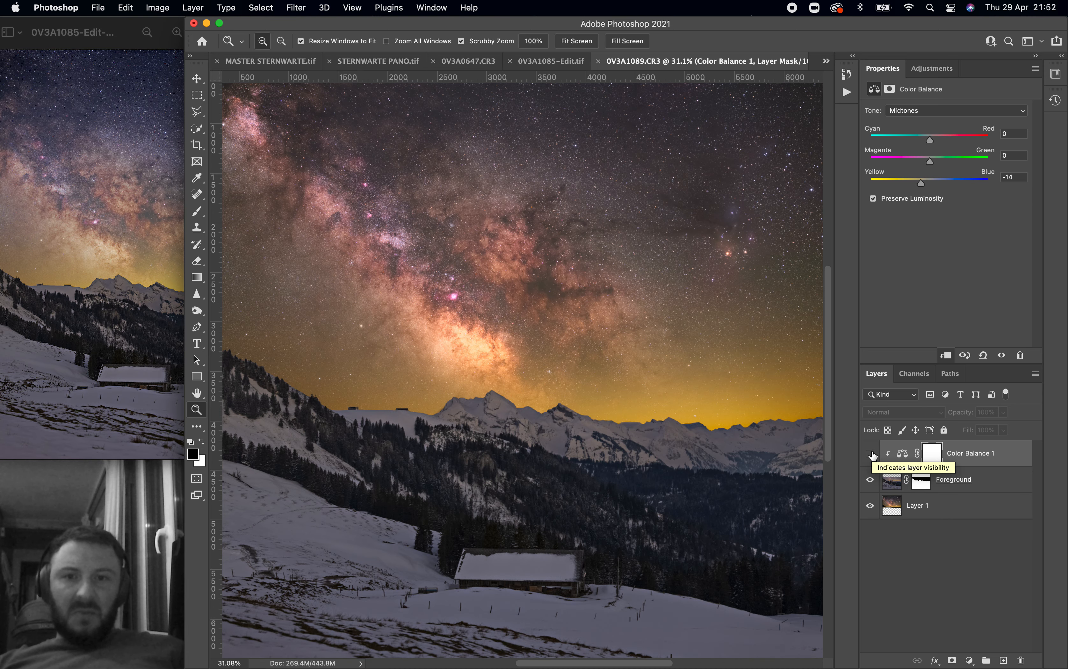
{"action": "left_click", "coordinate": [872, 454]}
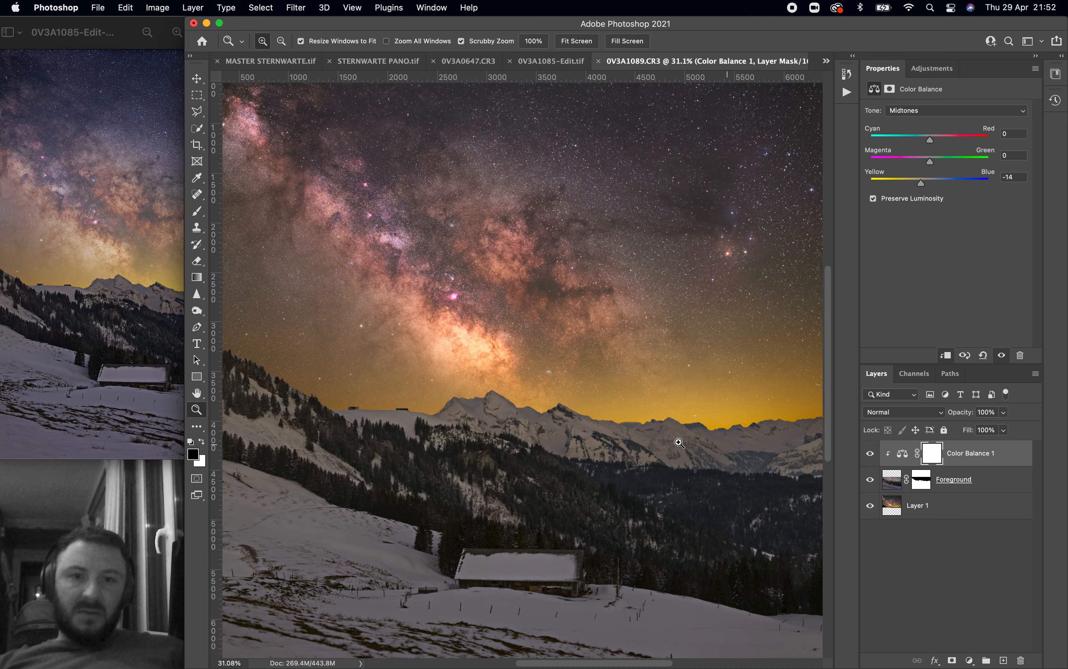
{"action": "scroll", "coordinate": [678, 442], "scroll_direction": "down", "scroll_amount": 4}
{"action": "scroll", "coordinate": [679, 443], "scroll_direction": "up", "scroll_amount": 3}
{"action": "scroll", "coordinate": [680, 442], "scroll_direction": "up", "scroll_amount": 1}
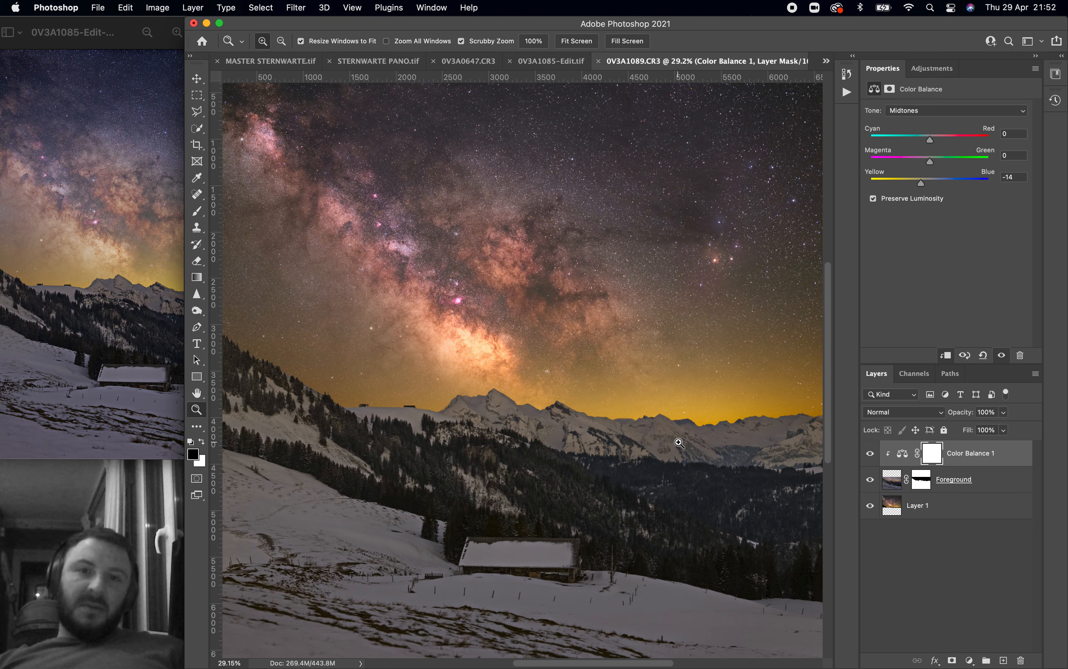
Step: Compare the colour match of the 0V3A1089.CR3 composite with the 0V3A1085-Edit-2.jpg reference and the 0V3A1085-Edit.tif sky replacement version
{"action": "double_click", "coordinate": [123, 23]}
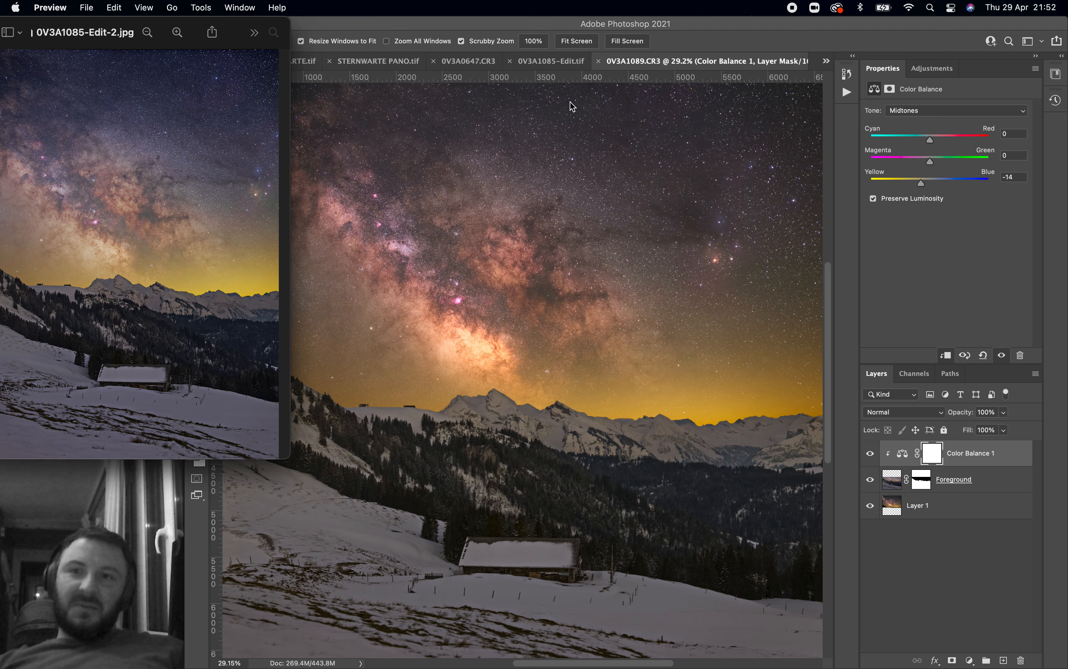
{"action": "left_click", "coordinate": [554, 62]}
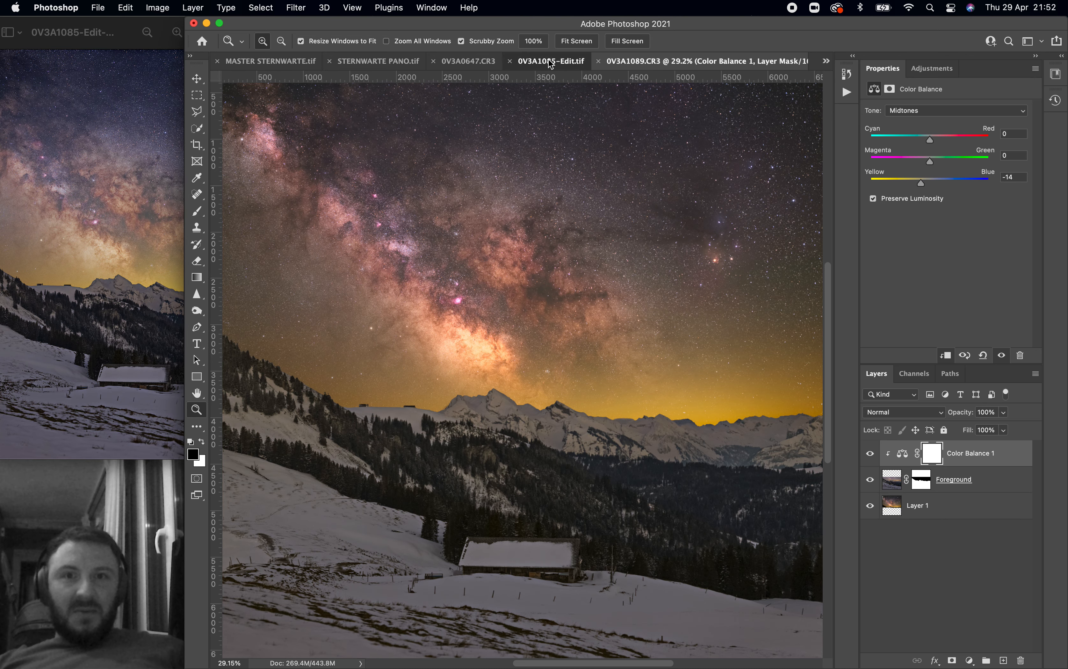
{"action": "left_click", "coordinate": [551, 64]}
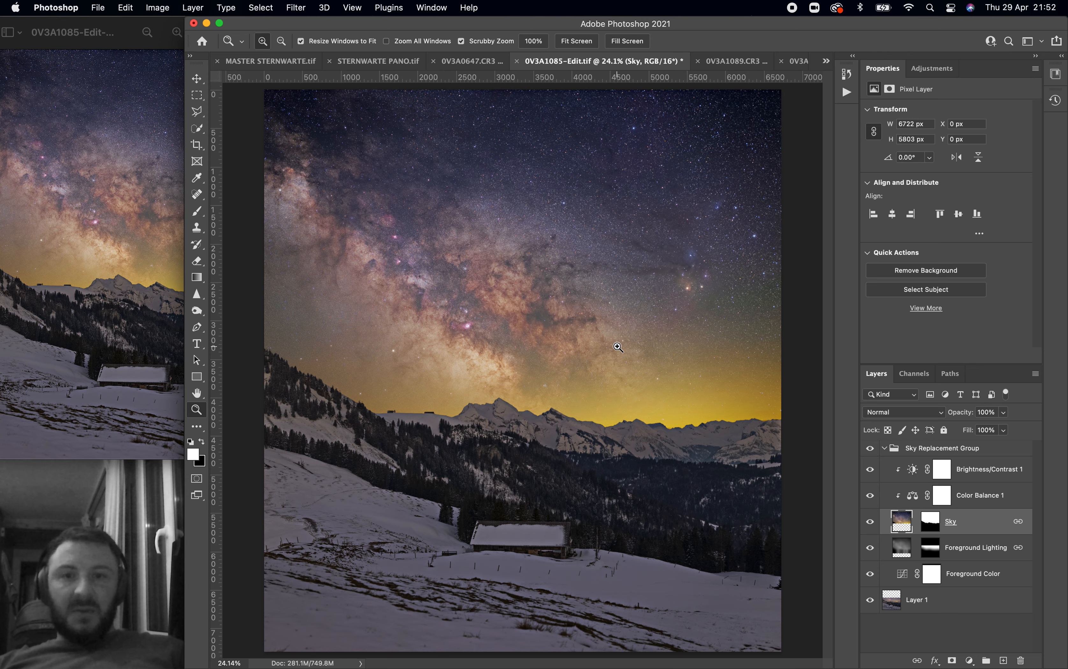
{"action": "left_click", "coordinate": [733, 62]}
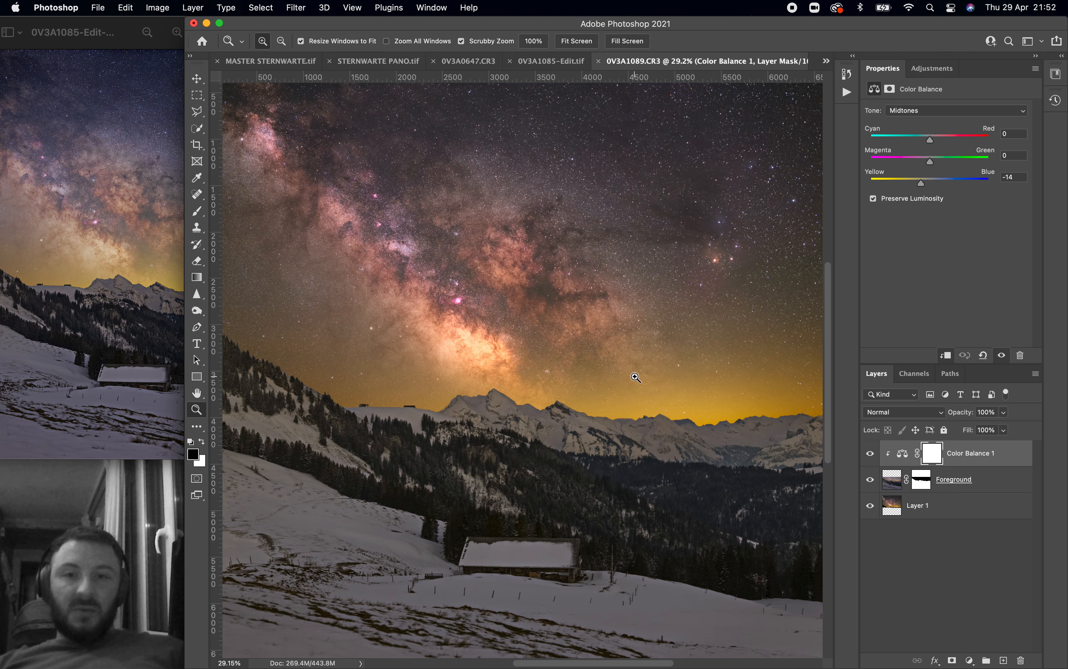
{"action": "scroll", "coordinate": [634, 380], "scroll_direction": "down", "scroll_amount": 3}
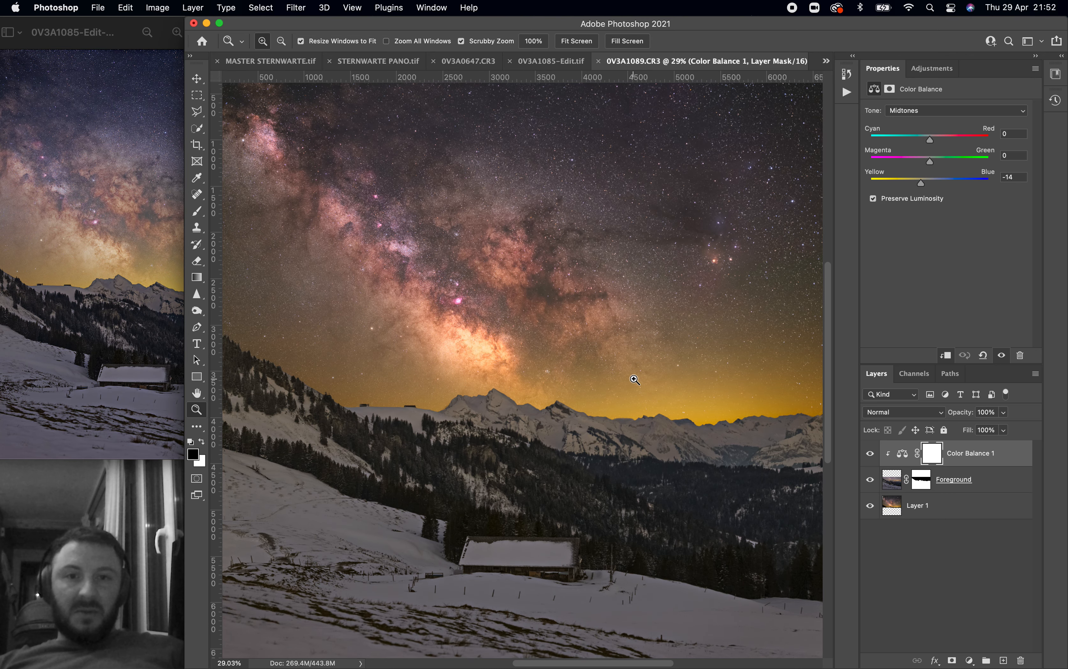
{"action": "scroll", "coordinate": [634, 379], "scroll_direction": "up", "scroll_amount": 2}
{"action": "scroll", "coordinate": [635, 379], "scroll_direction": "up", "scroll_amount": 2}
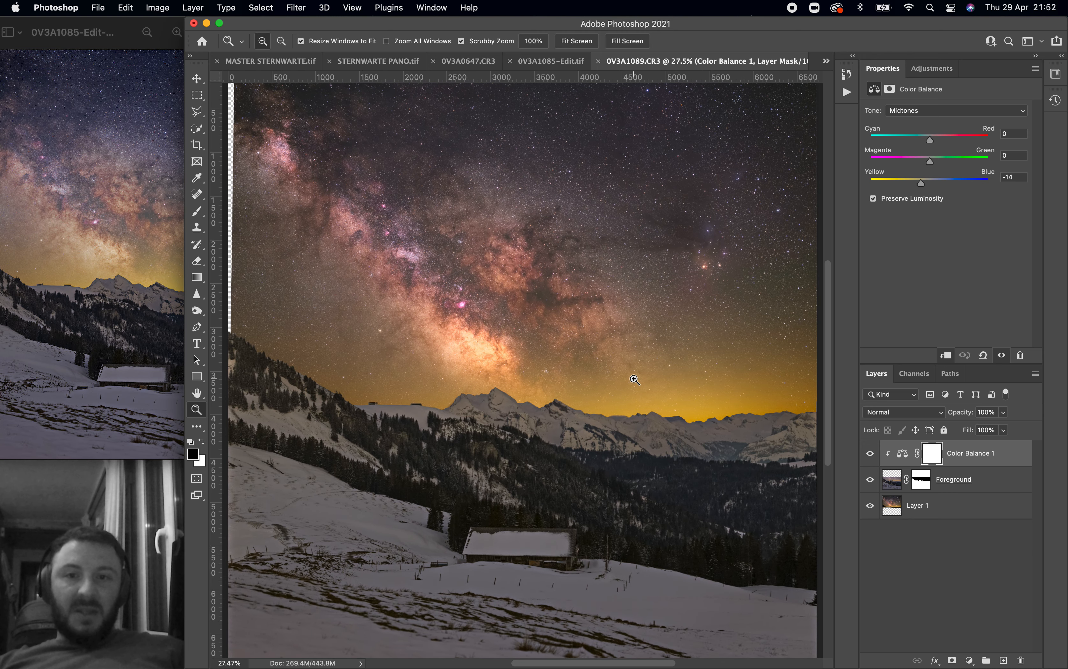
{"action": "left_click", "coordinate": [558, 60]}
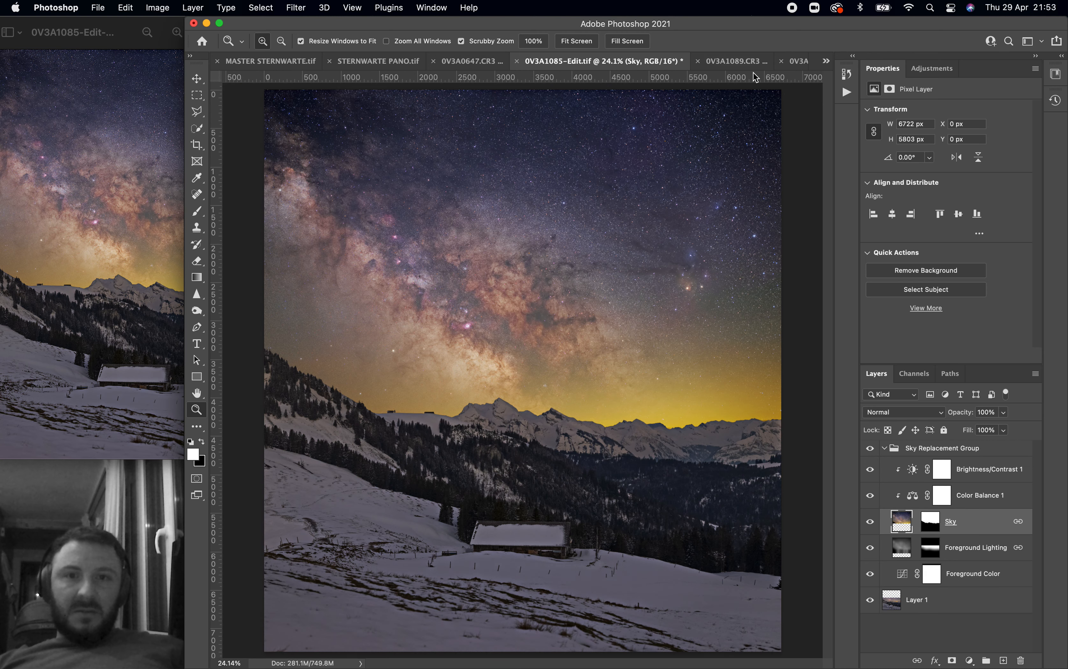
{"action": "left_click", "coordinate": [748, 65]}
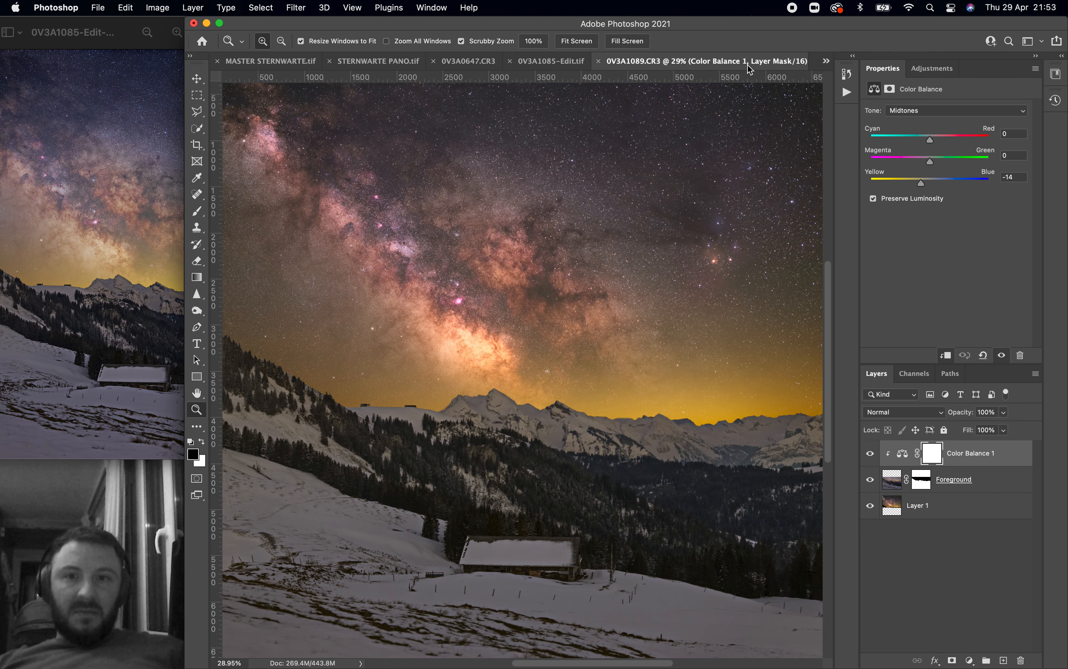
Step: Examine the sky, ridge line and snowy foreground of the 0V3A1089.CR3 composite, both overall and close up
{"action": "scroll", "coordinate": [581, 237], "scroll_direction": "up", "scroll_amount": 1}
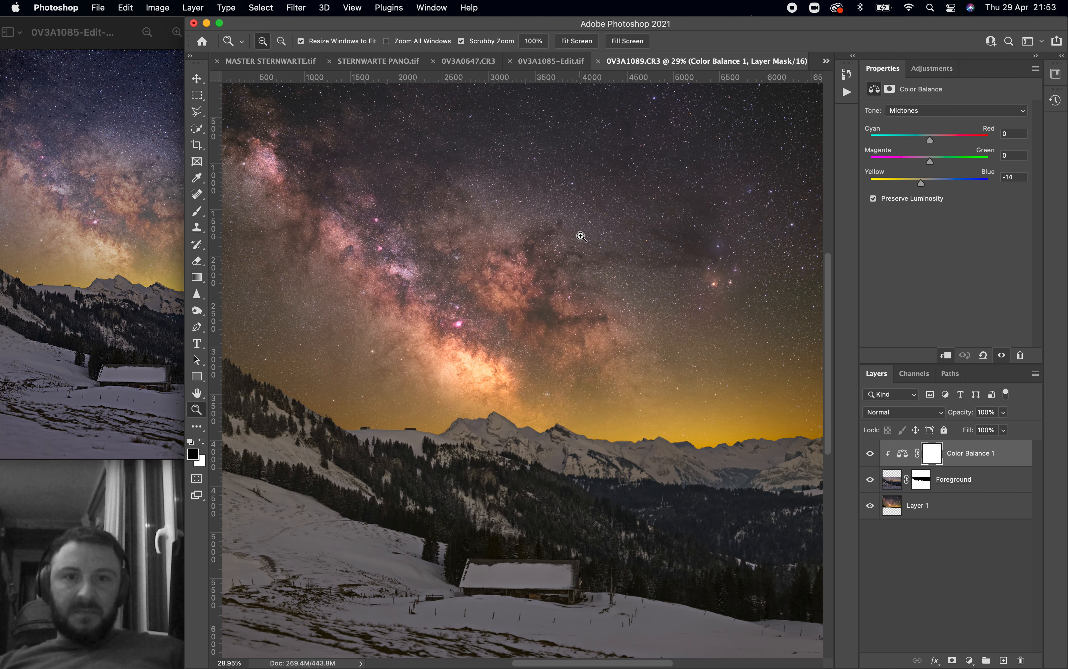
{"action": "scroll", "coordinate": [581, 237], "scroll_direction": "up", "scroll_amount": 2}
{"action": "scroll", "coordinate": [581, 237], "scroll_direction": "down", "scroll_amount": 2}
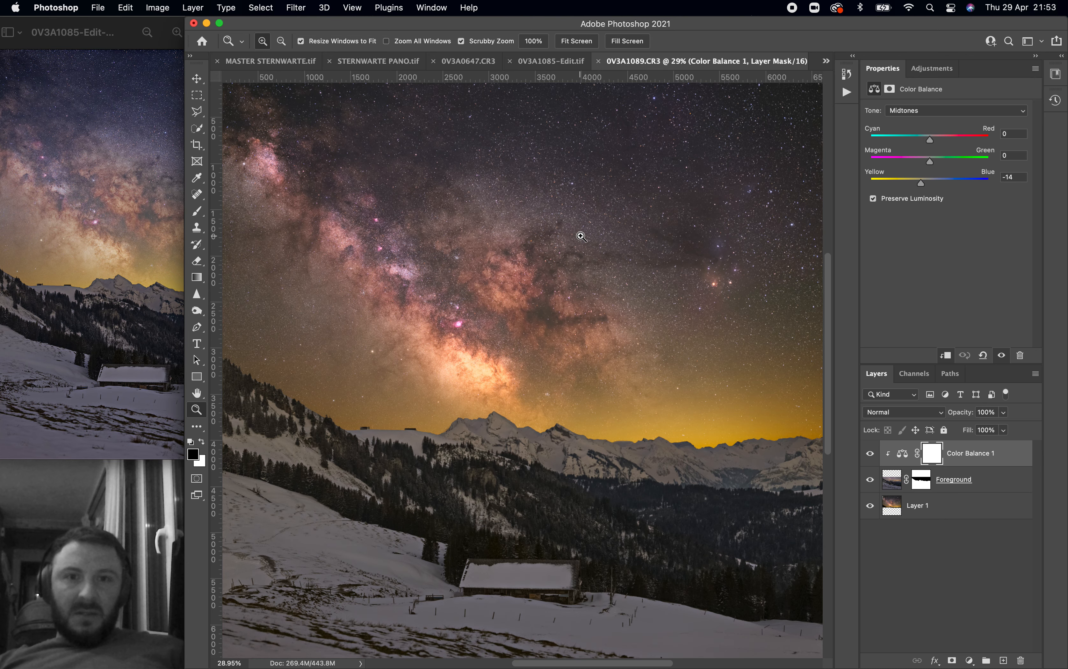
{"action": "scroll", "coordinate": [581, 237], "scroll_direction": "down", "scroll_amount": 1}
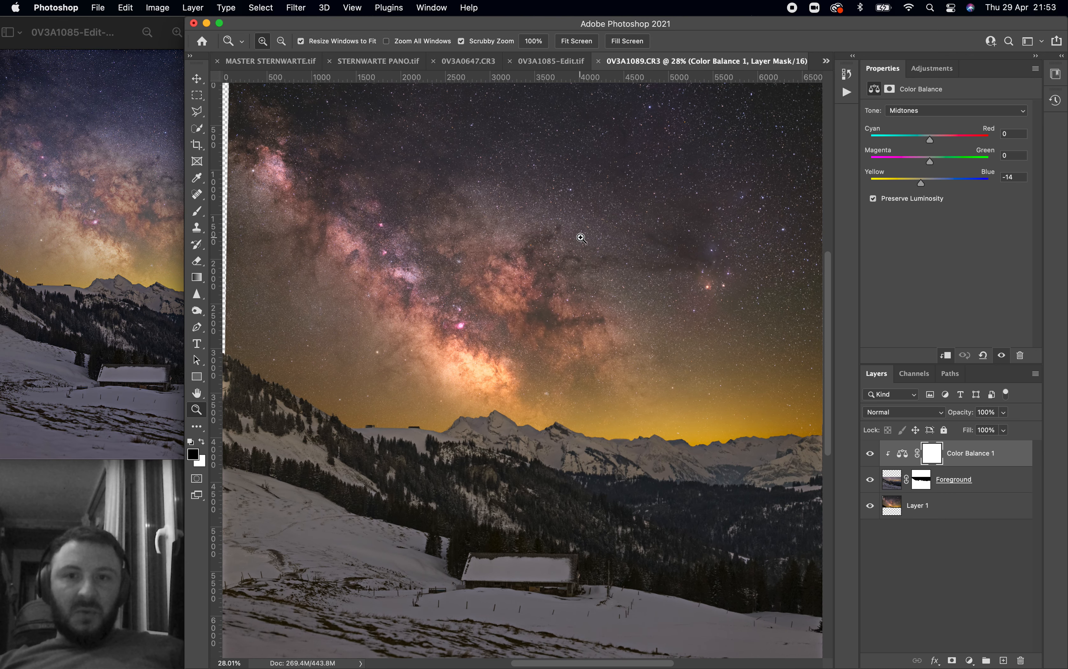
{"action": "scroll", "coordinate": [581, 238], "scroll_direction": "up", "scroll_amount": 1}
{"action": "scroll", "coordinate": [581, 238], "scroll_direction": "right", "scroll_amount": 1}
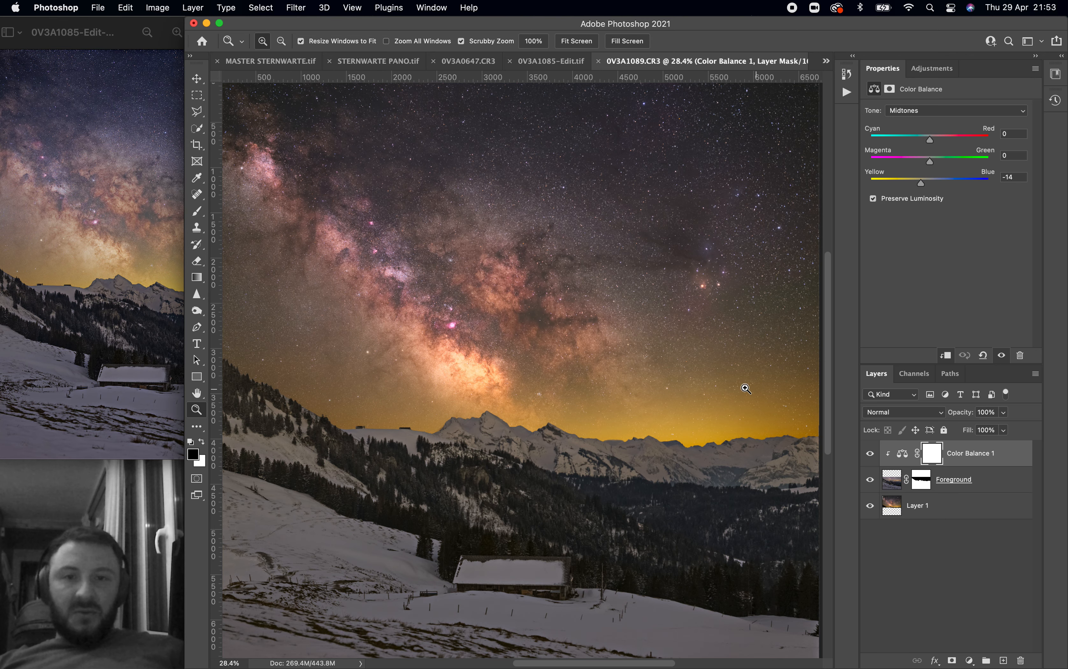
{"action": "scroll", "coordinate": [633, 368], "scroll_direction": "left", "scroll_amount": 1}
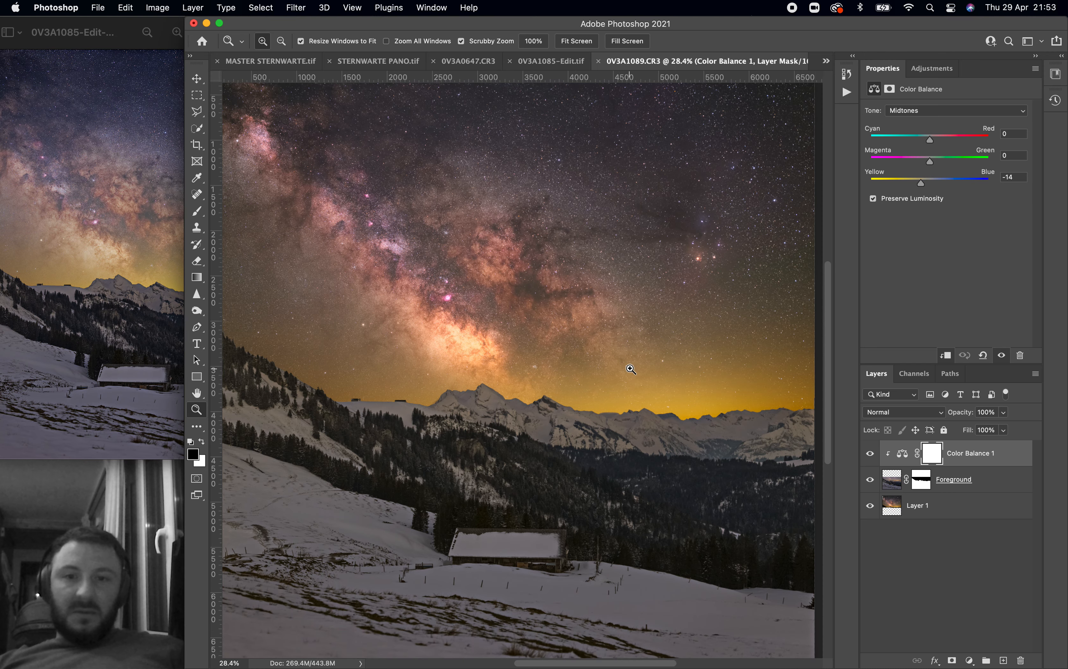
{"action": "left_click_drag", "start_coordinate": [632, 365], "coordinate": [631, 362]}
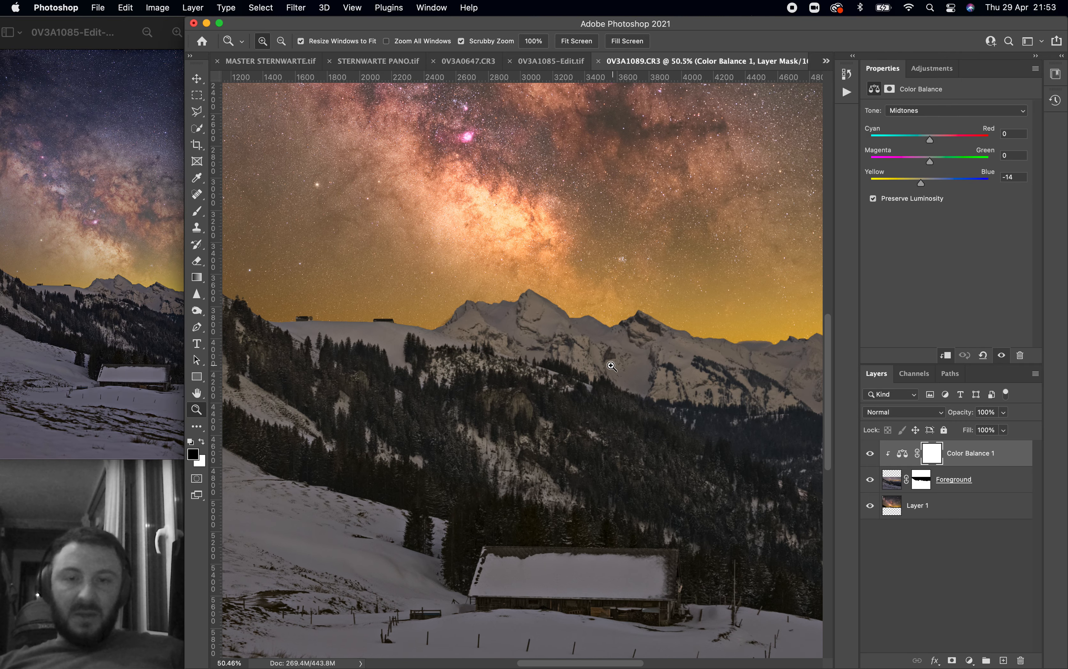
{"action": "scroll", "coordinate": [618, 372], "scroll_direction": "left", "scroll_amount": 2}
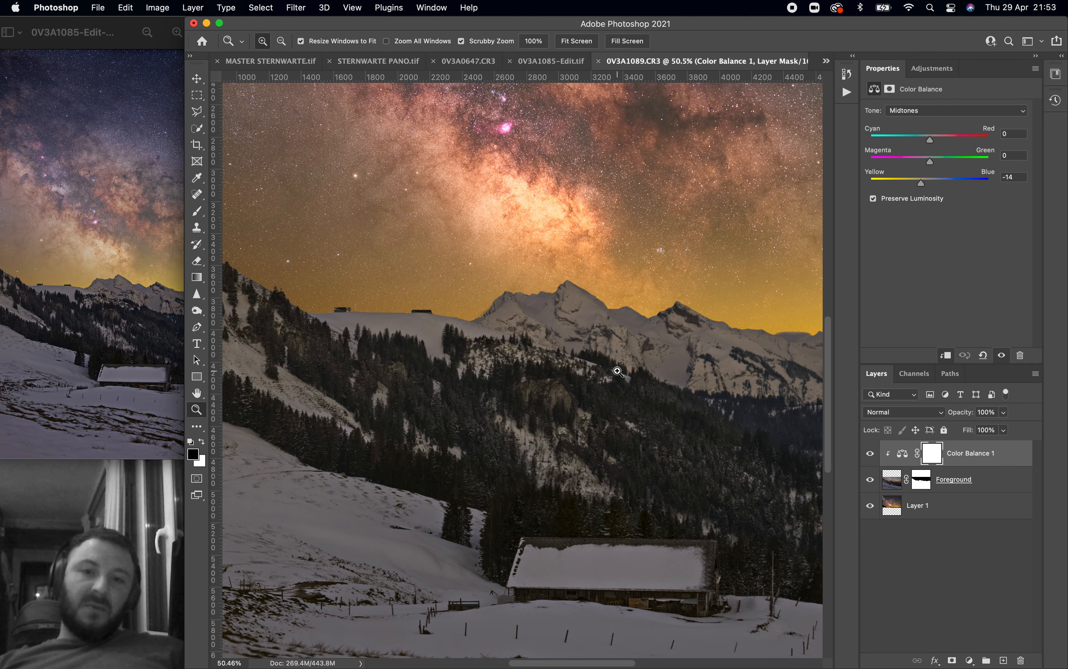
{"action": "scroll", "coordinate": [617, 371], "scroll_direction": "down", "scroll_amount": 5}
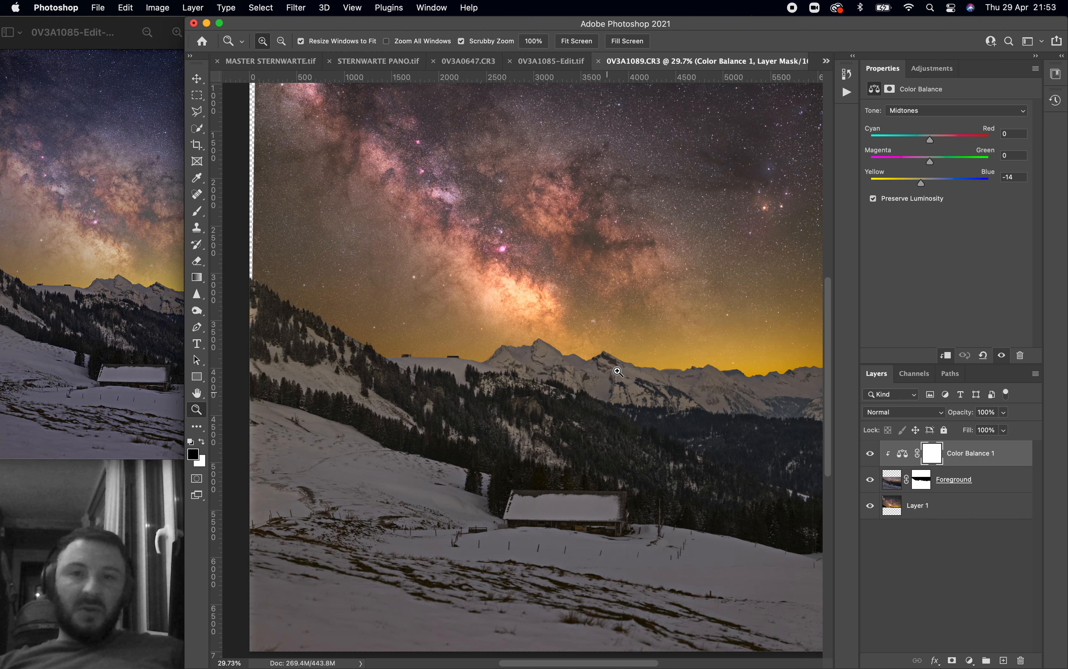
{"action": "scroll", "coordinate": [618, 372], "scroll_direction": "up", "scroll_amount": 2}
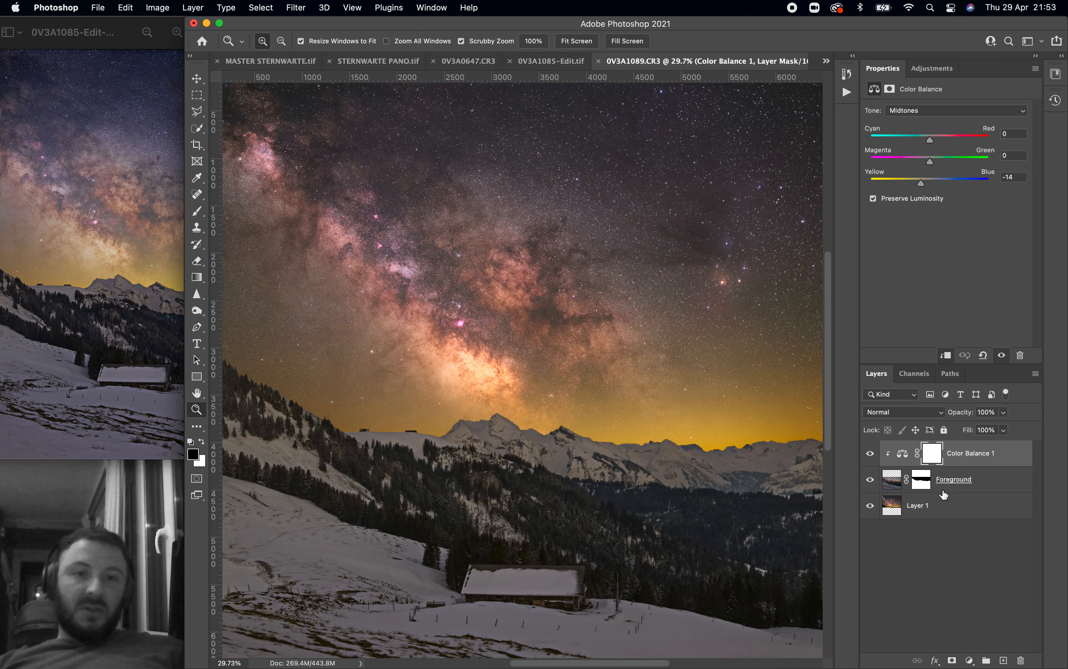
Step: Duplicate the sky layer, Layer 1, and set the duplicate's blend mode to Overlay
{"action": "left_click", "coordinate": [901, 511]}
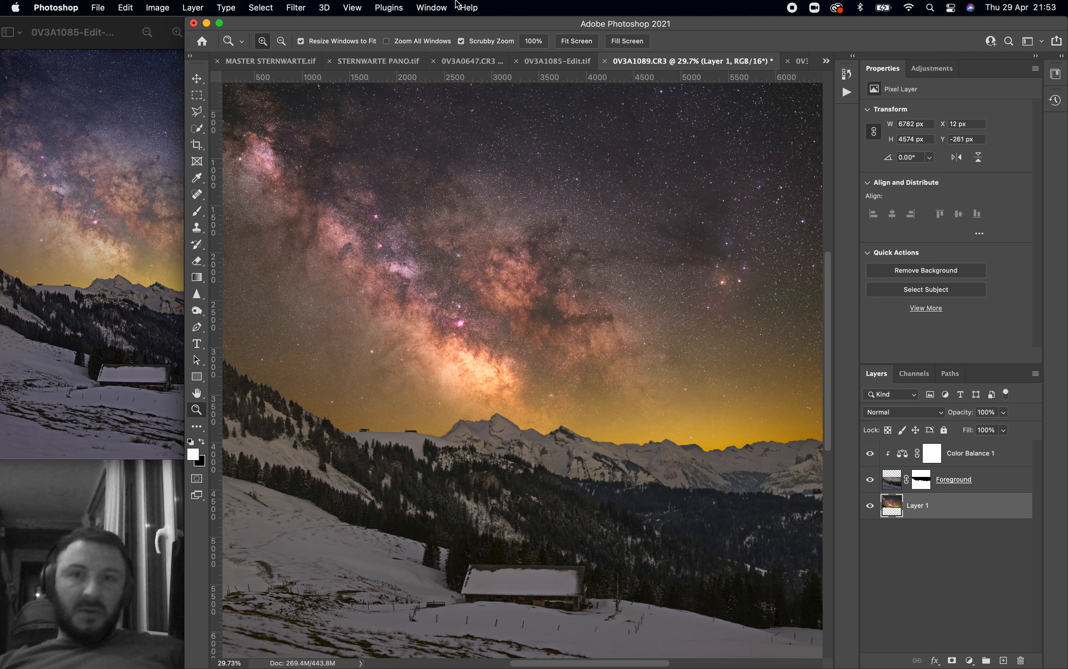
{"action": "left_click_drag", "start_coordinate": [922, 507], "coordinate": [1004, 654]}
{"action": "left_click", "coordinate": [921, 377]}
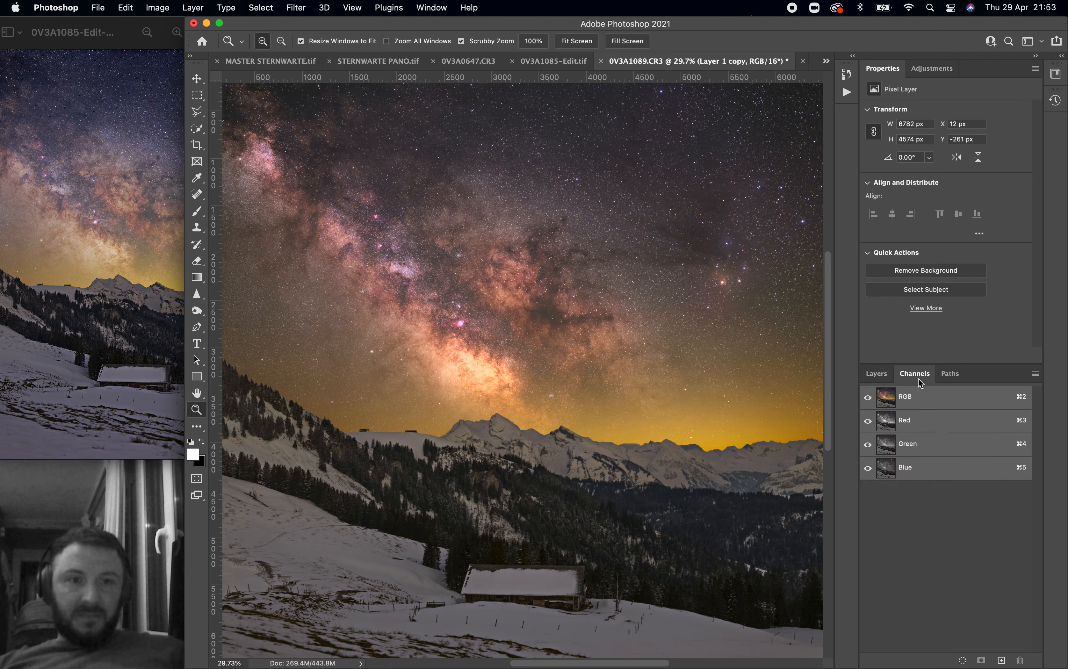
{"action": "left_click", "coordinate": [882, 372]}
{"action": "left_click", "coordinate": [914, 414]}
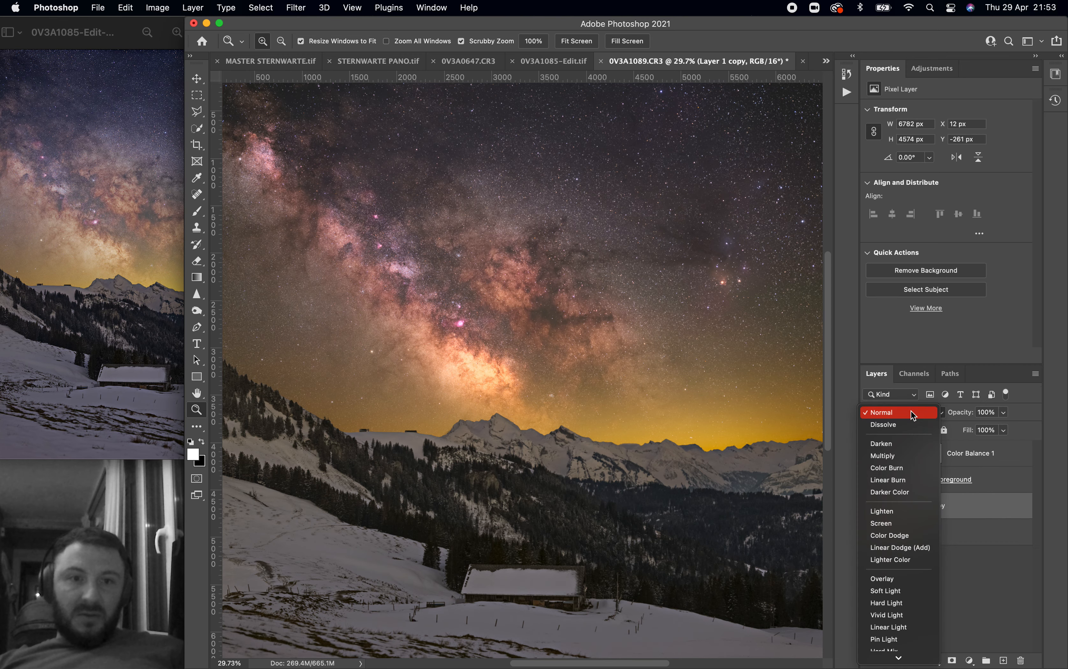
{"action": "left_click", "coordinate": [894, 579]}
{"action": "scroll", "coordinate": [678, 389], "scroll_direction": "down", "scroll_amount": 4}
{"action": "scroll", "coordinate": [677, 388], "scroll_direction": "up", "scroll_amount": 2}
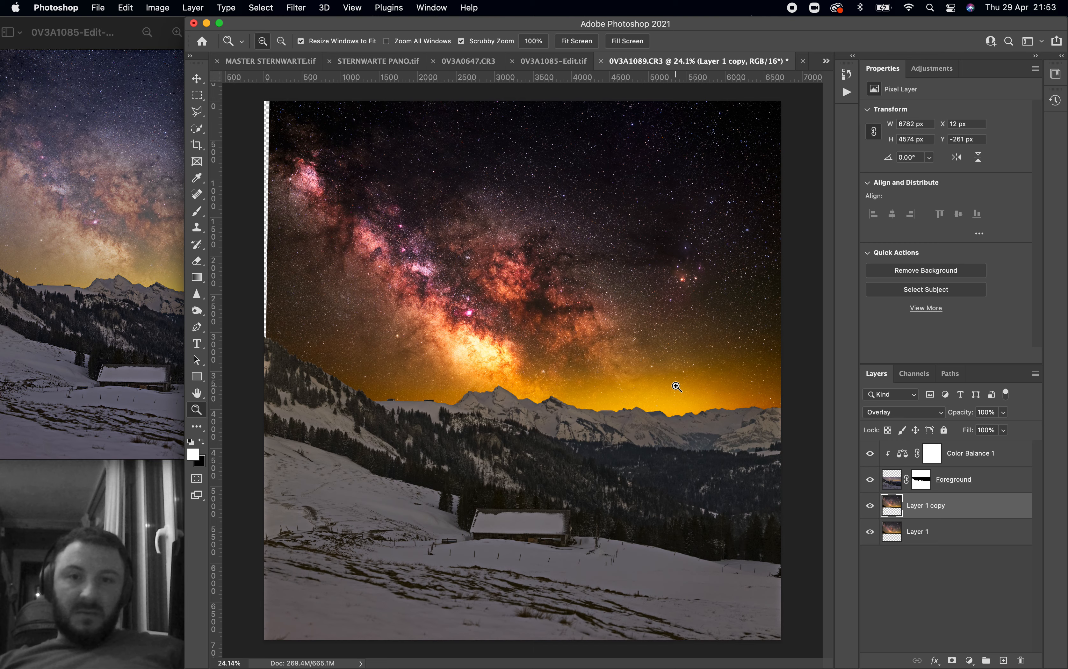
Step: Apply a High Pass filter with a 44.4-pixel radius to the Overlay sky duplicate, Layer 1 copy
{"action": "left_click", "coordinate": [295, 8]}
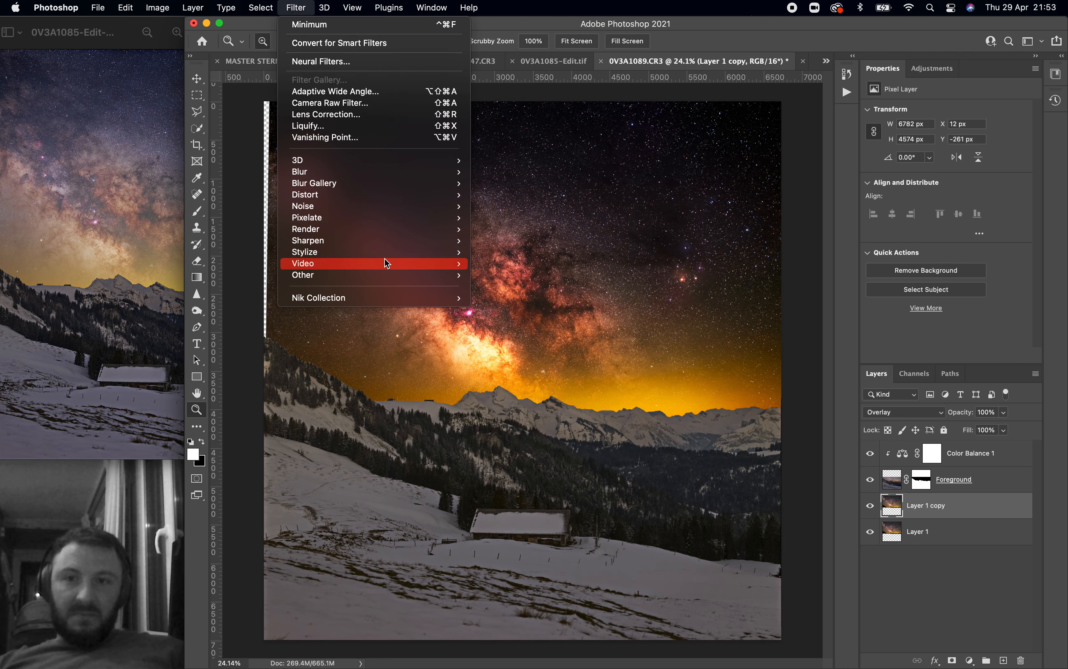
{"action": "mouse_move", "coordinate": [388, 274]}
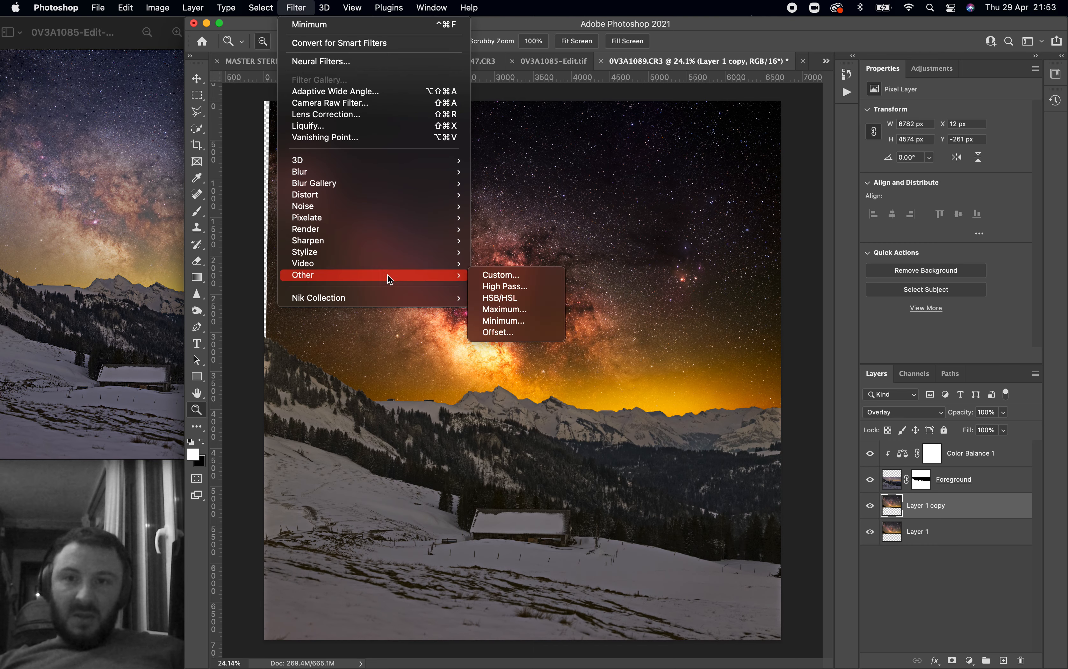
{"action": "left_click", "coordinate": [518, 287]}
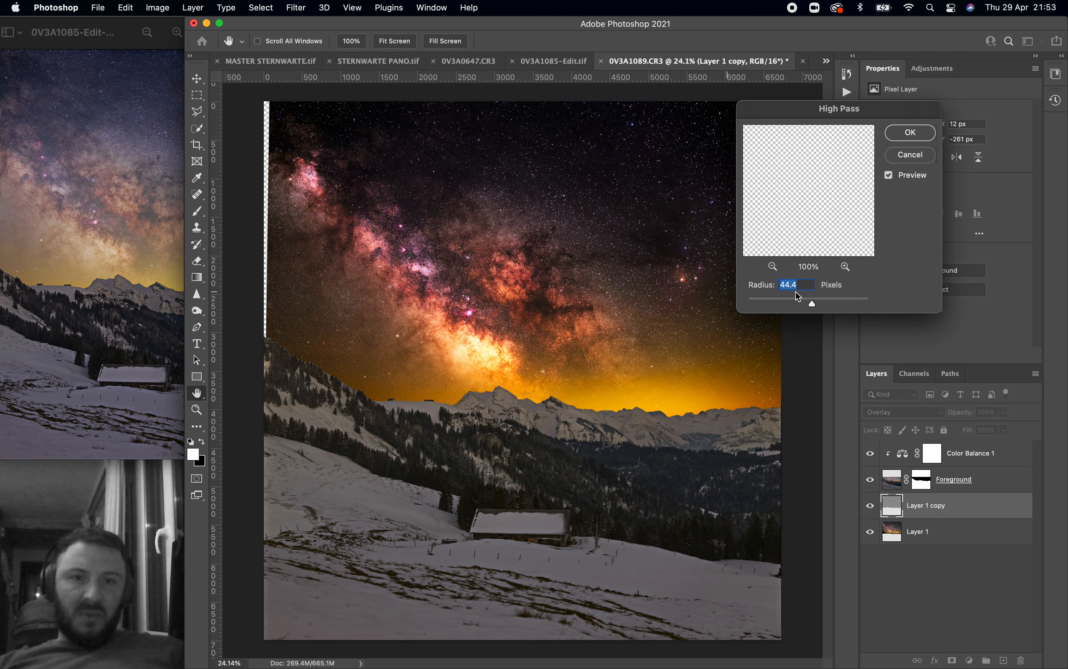
{"action": "left_click", "coordinate": [919, 138]}
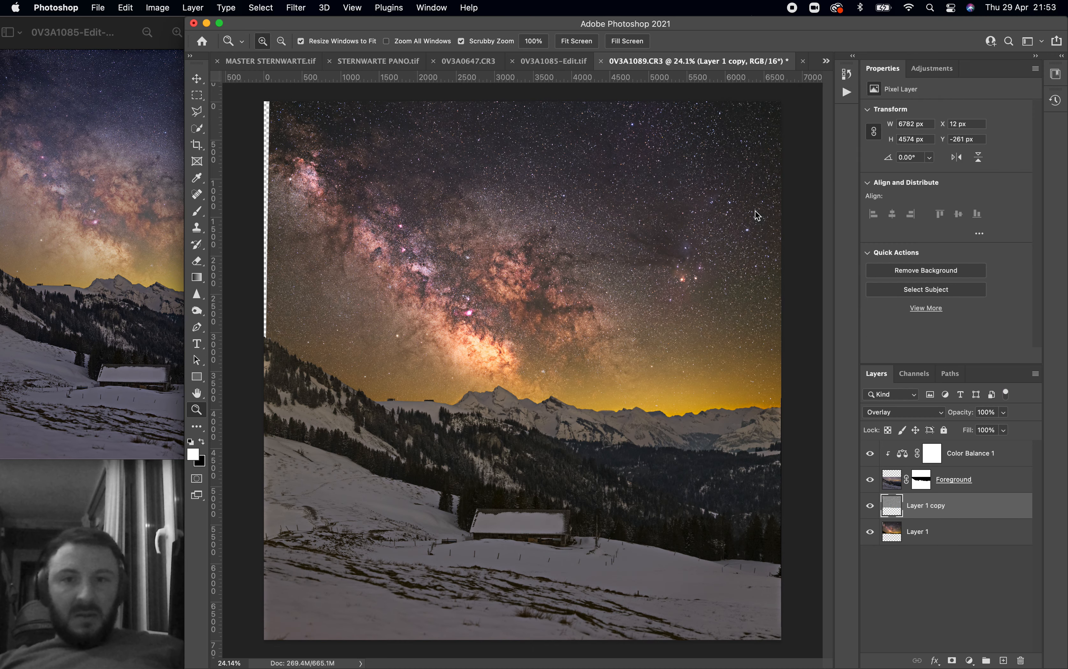
Step: Compare the Milky Way with and without the high-pass layer, Layer 1 copy, leaving the layer visible
{"action": "scroll", "coordinate": [600, 369], "scroll_direction": "up", "scroll_amount": 5}
{"action": "scroll", "coordinate": [599, 369], "scroll_direction": "up", "scroll_amount": 2}
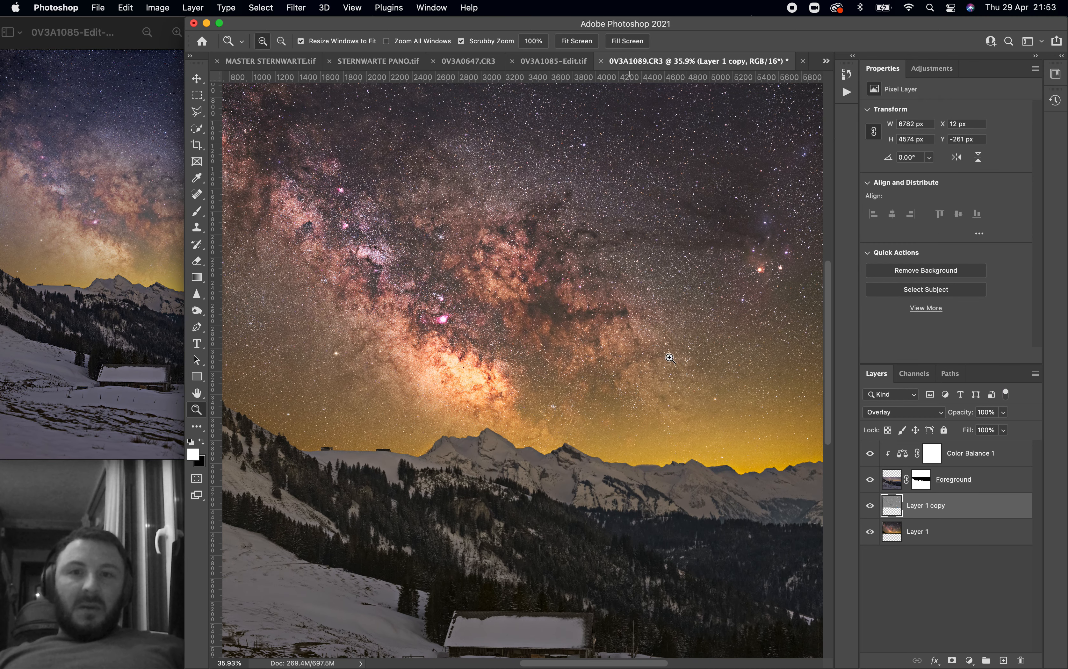
{"action": "left_click", "coordinate": [871, 507]}
{"action": "left_click", "coordinate": [871, 507]}
{"action": "left_click", "coordinate": [870, 507]}
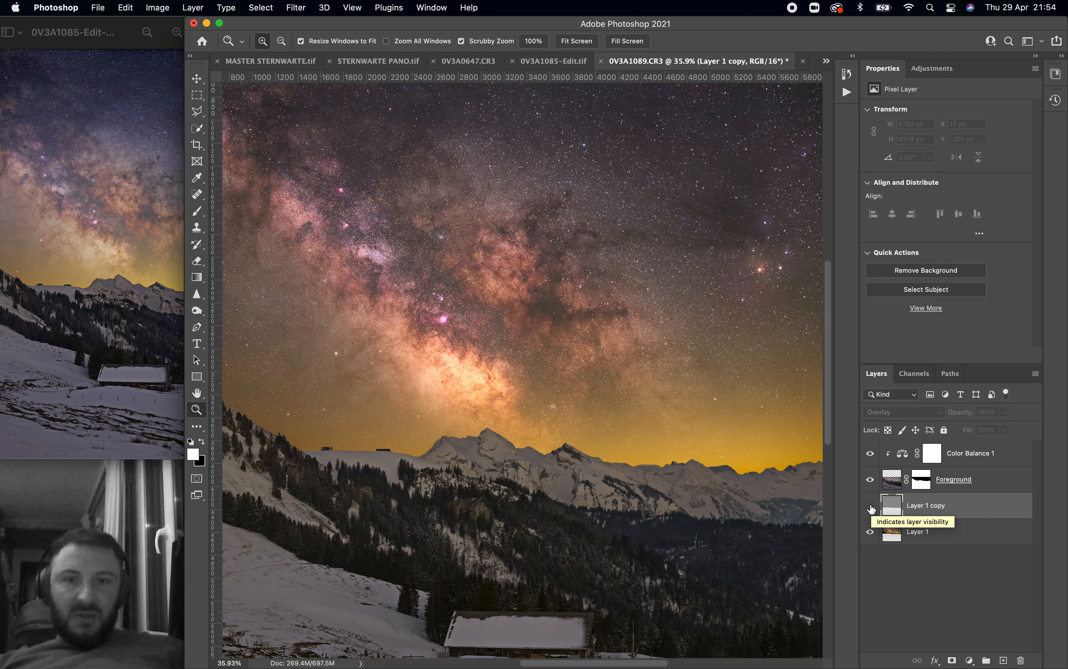
{"action": "left_click", "coordinate": [870, 507]}
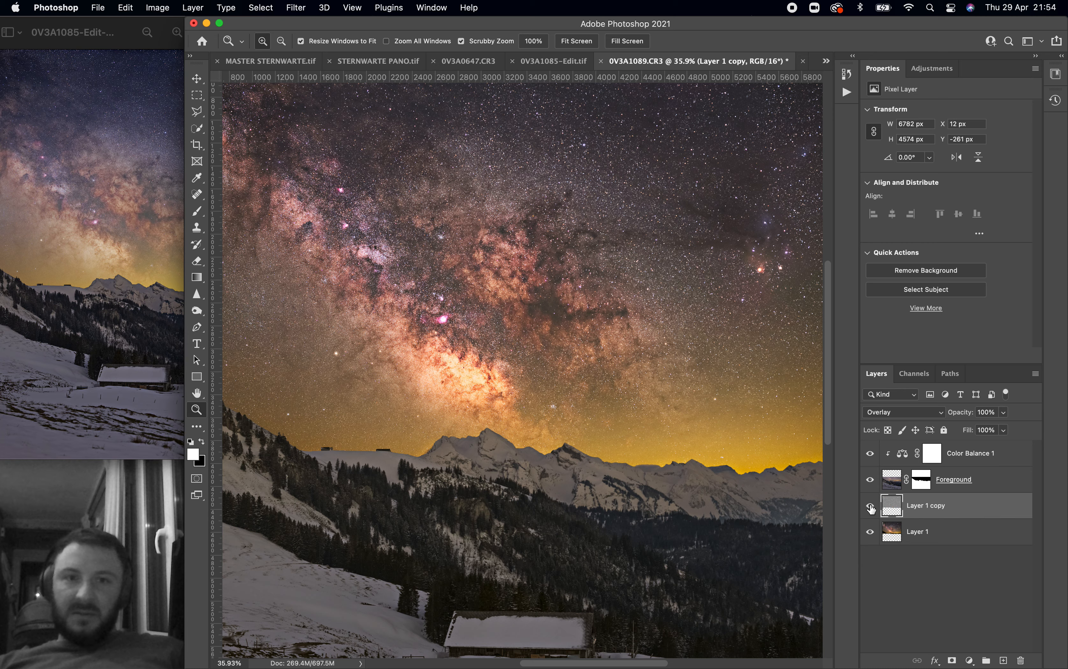
Step: Examine the sharpened sky close up, from the Milky Way core across the surrounding star field to the ridge line
{"action": "left_click_drag", "start_coordinate": [674, 425], "coordinate": [674, 425]}
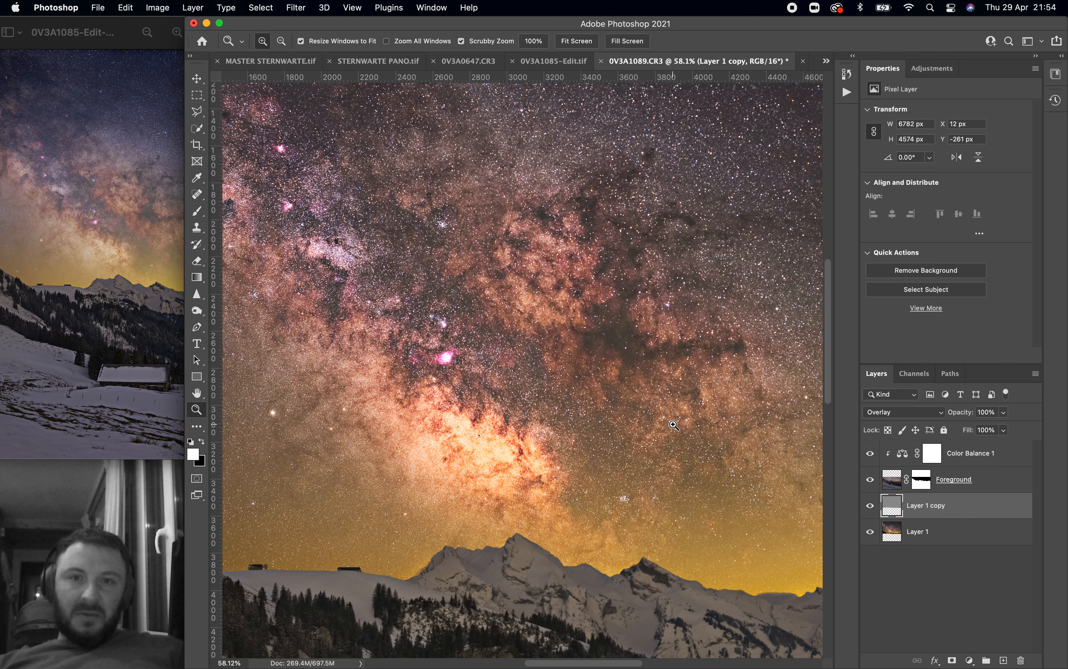
{"action": "scroll", "coordinate": [673, 425], "scroll_direction": "up", "scroll_amount": 5}
{"action": "scroll", "coordinate": [674, 425], "scroll_direction": "right", "scroll_amount": 4}
{"action": "scroll", "coordinate": [727, 484], "scroll_direction": "right", "scroll_amount": 3}
{"action": "scroll", "coordinate": [727, 483], "scroll_direction": "up", "scroll_amount": 1}
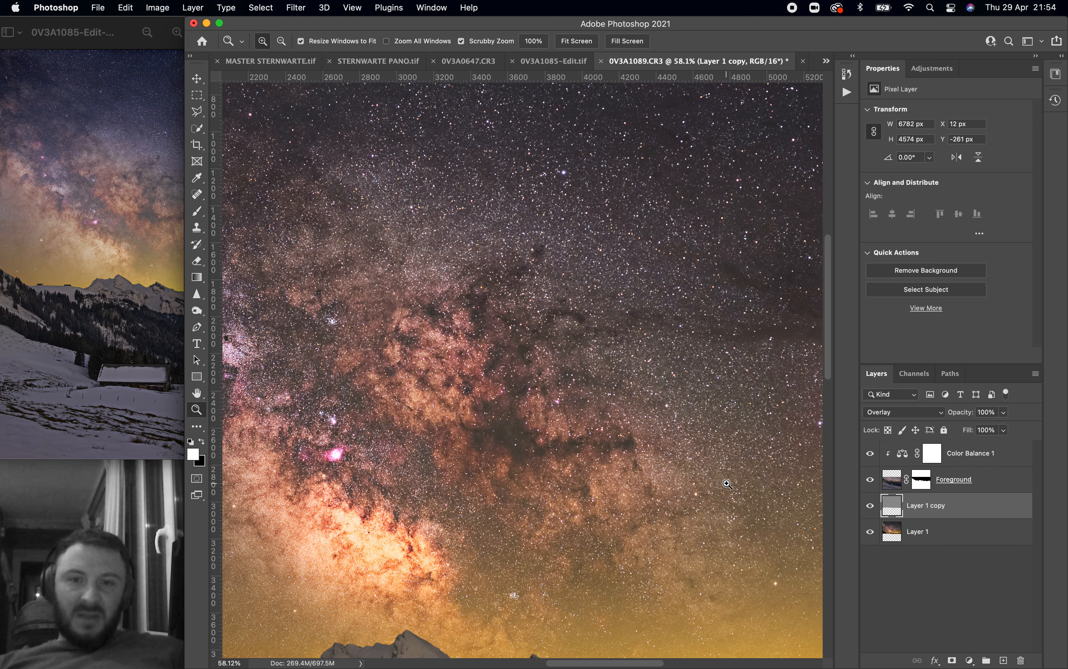
{"action": "scroll", "coordinate": [727, 484], "scroll_direction": "up", "scroll_amount": 2}
{"action": "scroll", "coordinate": [727, 484], "scroll_direction": "right", "scroll_amount": 10}
{"action": "scroll", "coordinate": [727, 484], "scroll_direction": "down", "scroll_amount": 1}
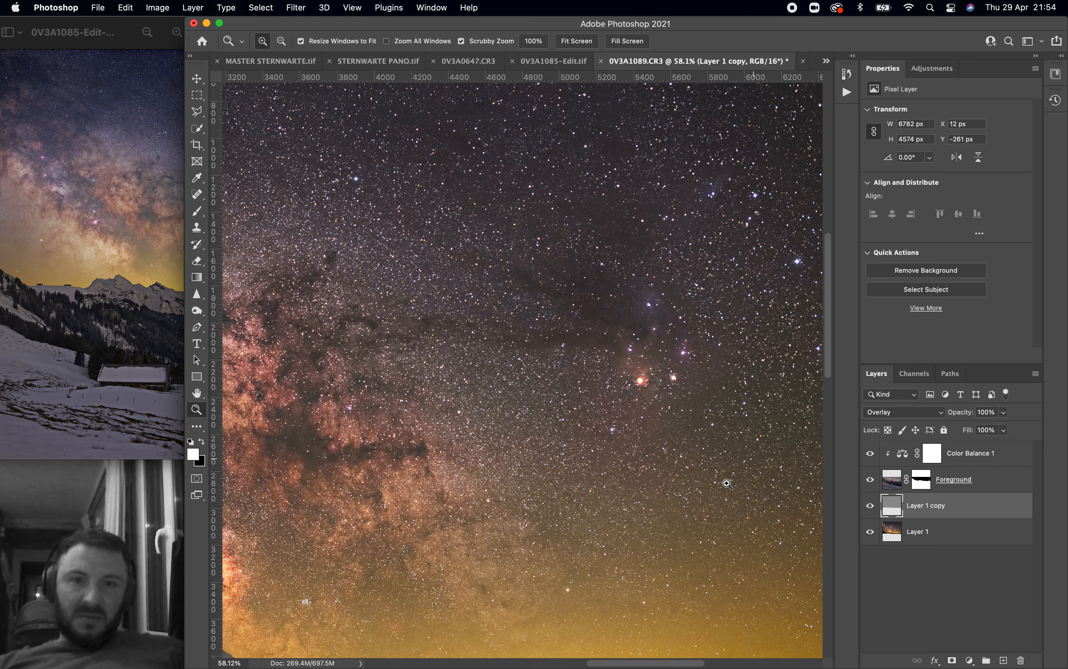
{"action": "scroll", "coordinate": [727, 484], "scroll_direction": "left", "scroll_amount": 15}
{"action": "scroll", "coordinate": [727, 484], "scroll_direction": "down", "scroll_amount": 4}
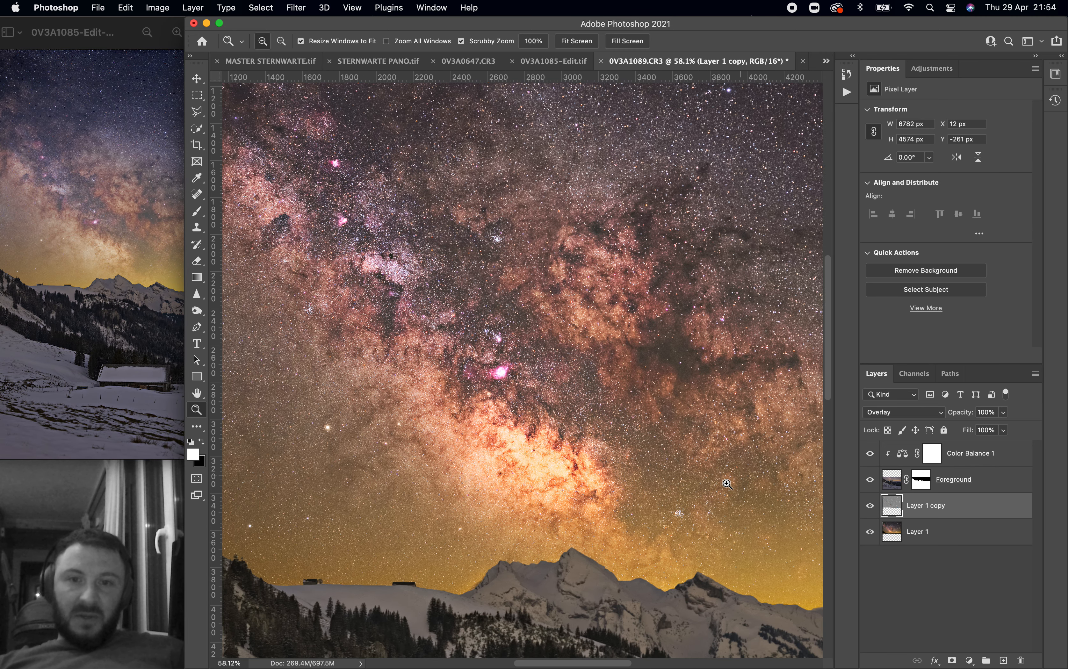
{"action": "scroll", "coordinate": [727, 484], "scroll_direction": "down", "scroll_amount": 8}
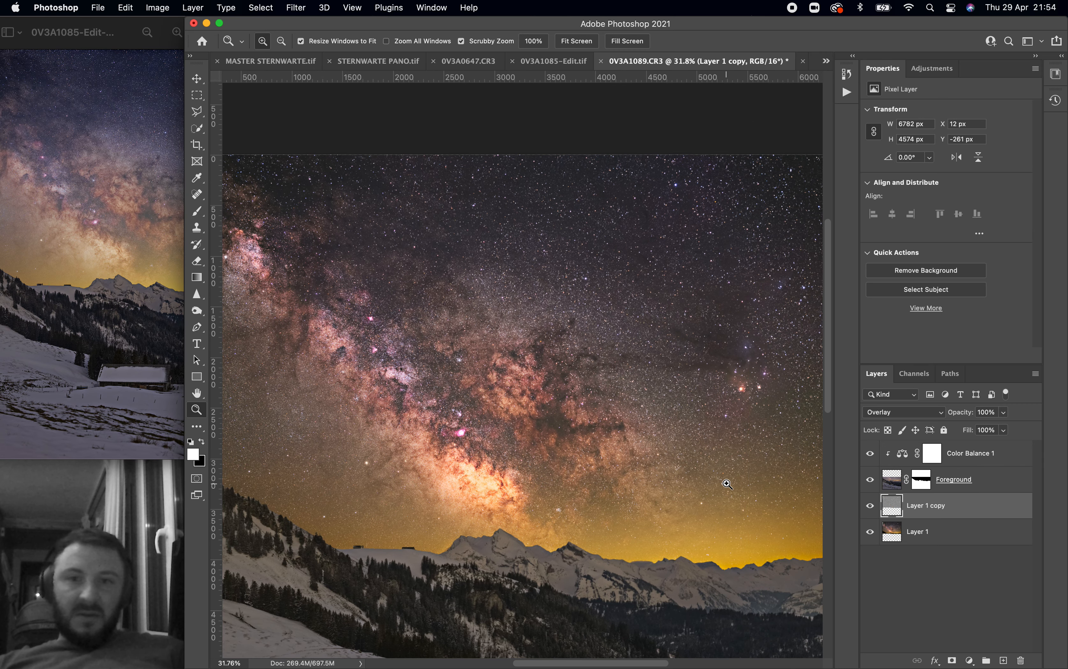
{"action": "scroll", "coordinate": [727, 484], "scroll_direction": "down", "scroll_amount": 2}
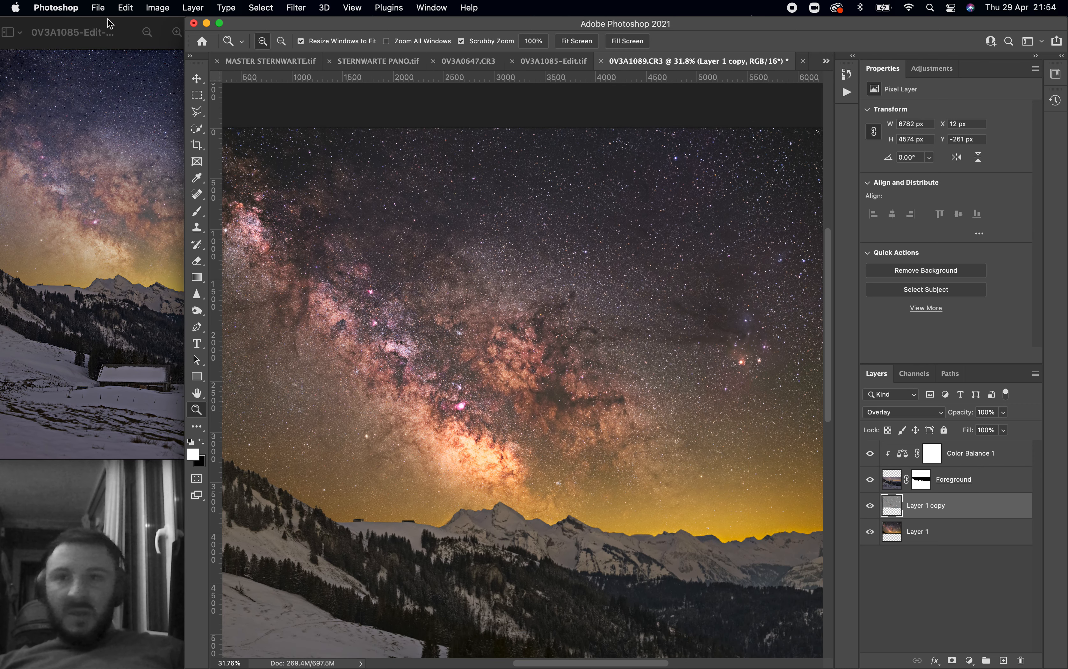
Step: Compare the sharpened composite with the 0V3A1085-Edit-2.jpg reference in Preview, and return to Photoshop
{"action": "left_click", "coordinate": [109, 23]}
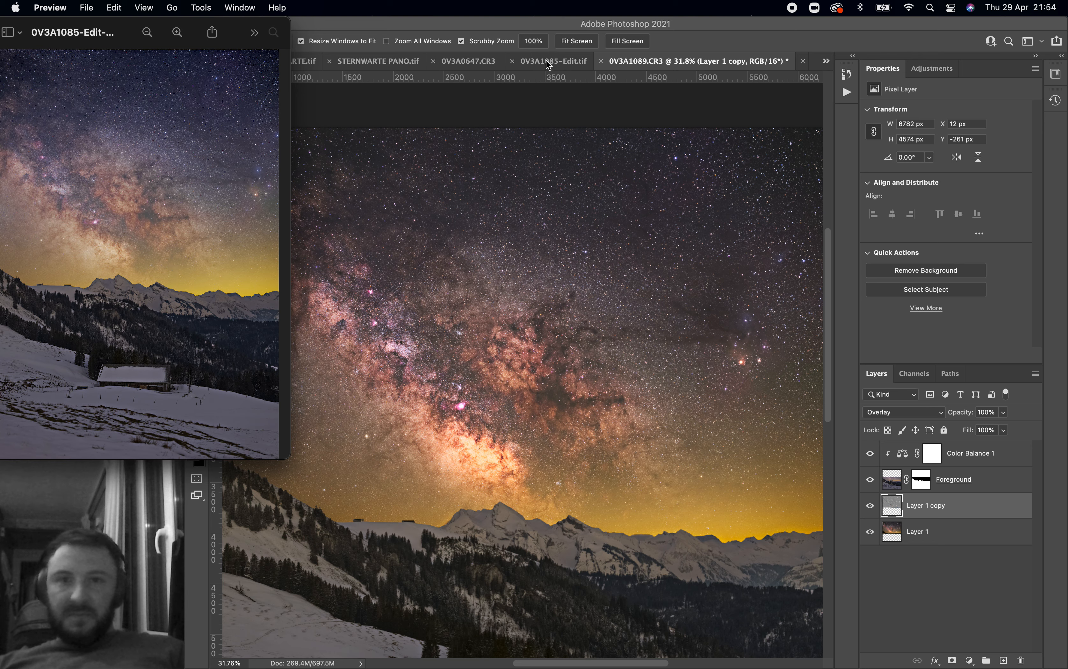
{"action": "left_click", "coordinate": [748, 39]}
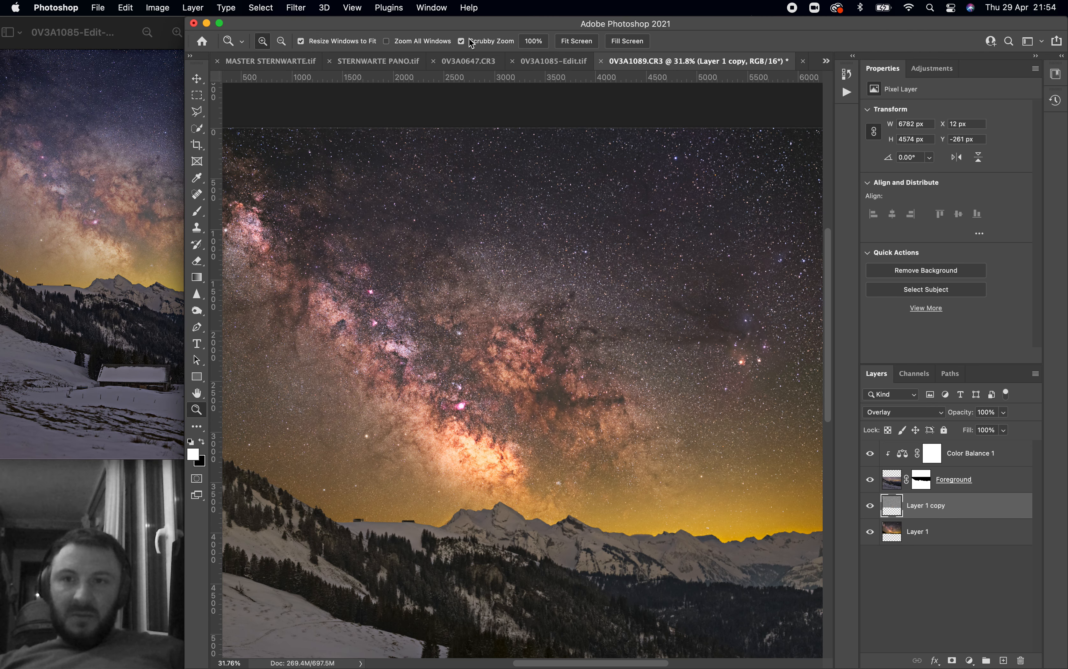
{"action": "left_click", "coordinate": [132, 31]}
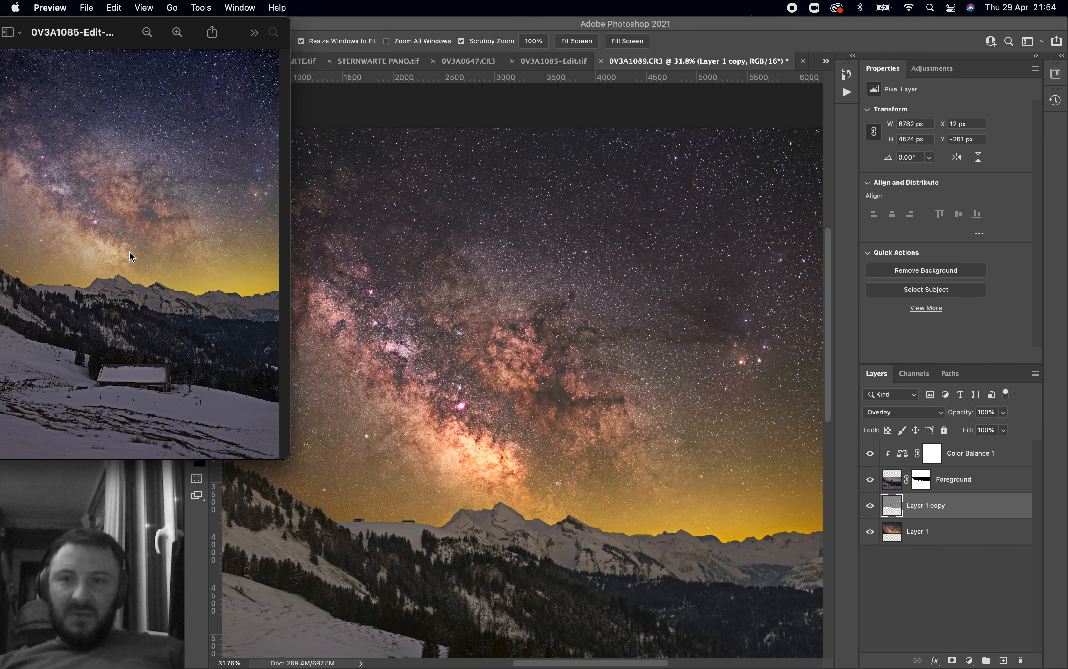
{"action": "left_click", "coordinate": [694, 118]}
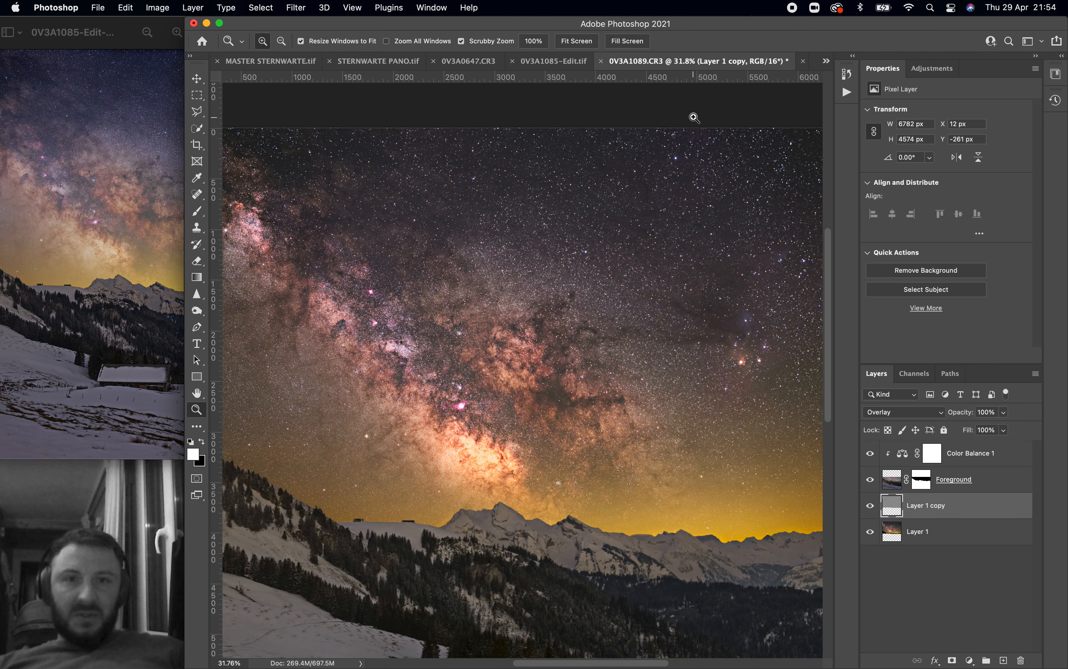
Step: Check the sky without the high-pass layer, and reduce the opacity of Layer 1 copy to 40%
{"action": "scroll", "coordinate": [640, 330], "scroll_direction": "down", "scroll_amount": 3}
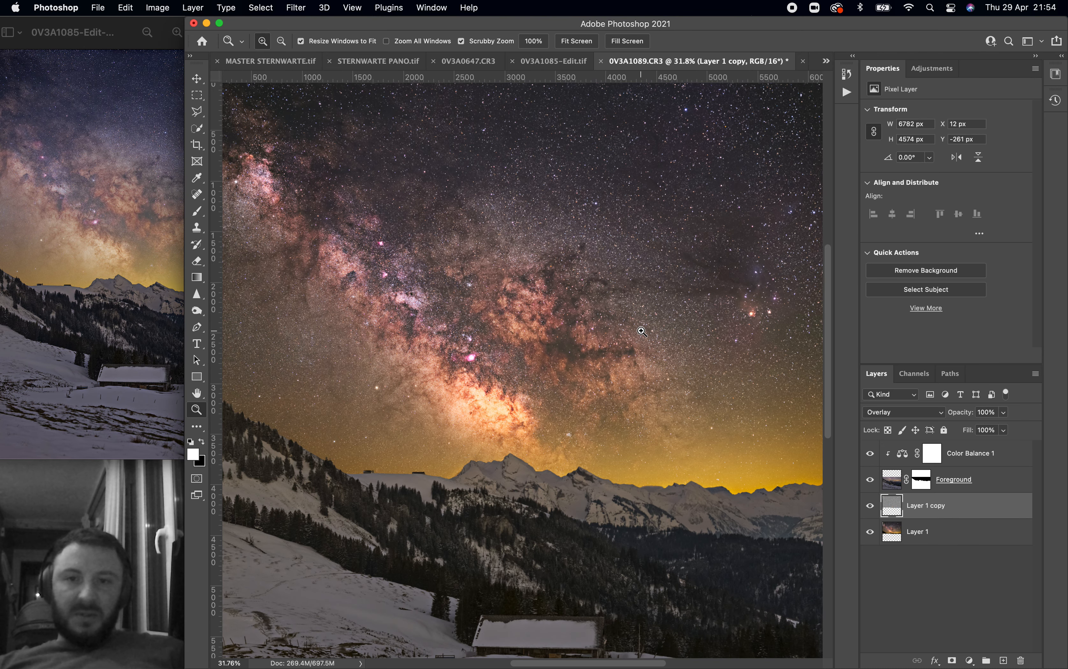
{"action": "left_click", "coordinate": [870, 506]}
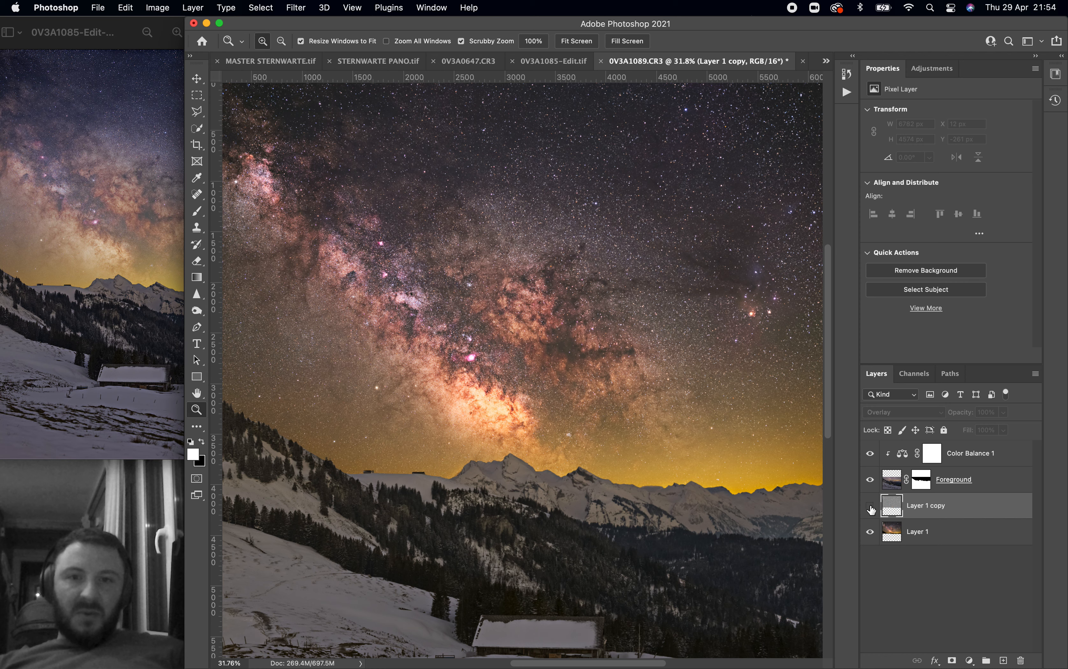
{"action": "left_click", "coordinate": [871, 506]}
{"action": "left_click", "coordinate": [1004, 412]}
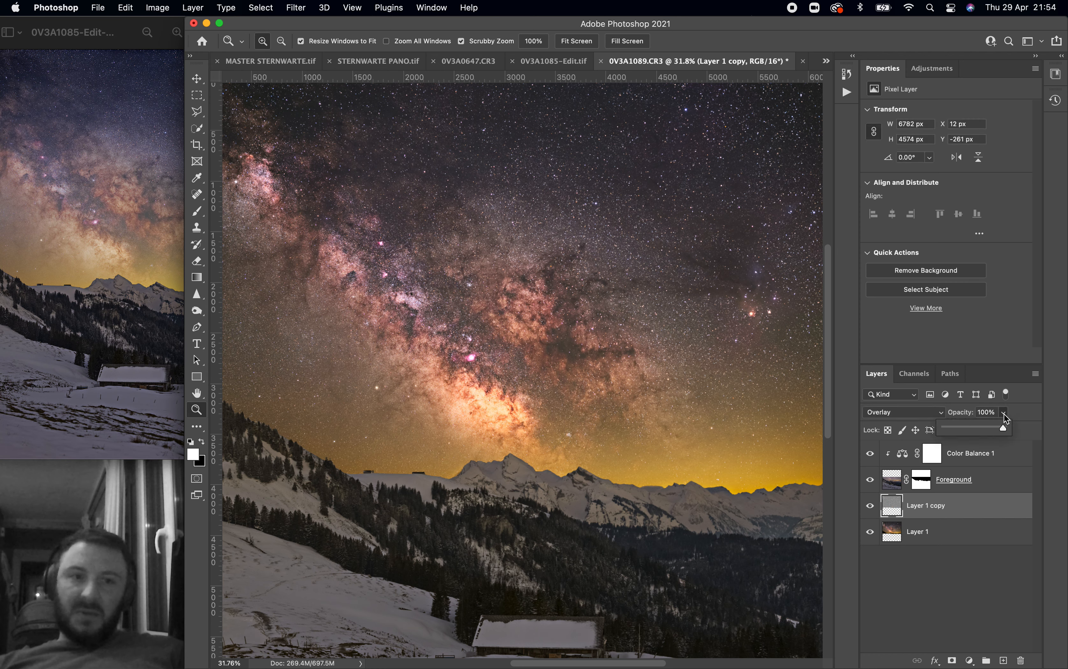
{"action": "left_click_drag", "start_coordinate": [973, 426], "coordinate": [969, 426]}
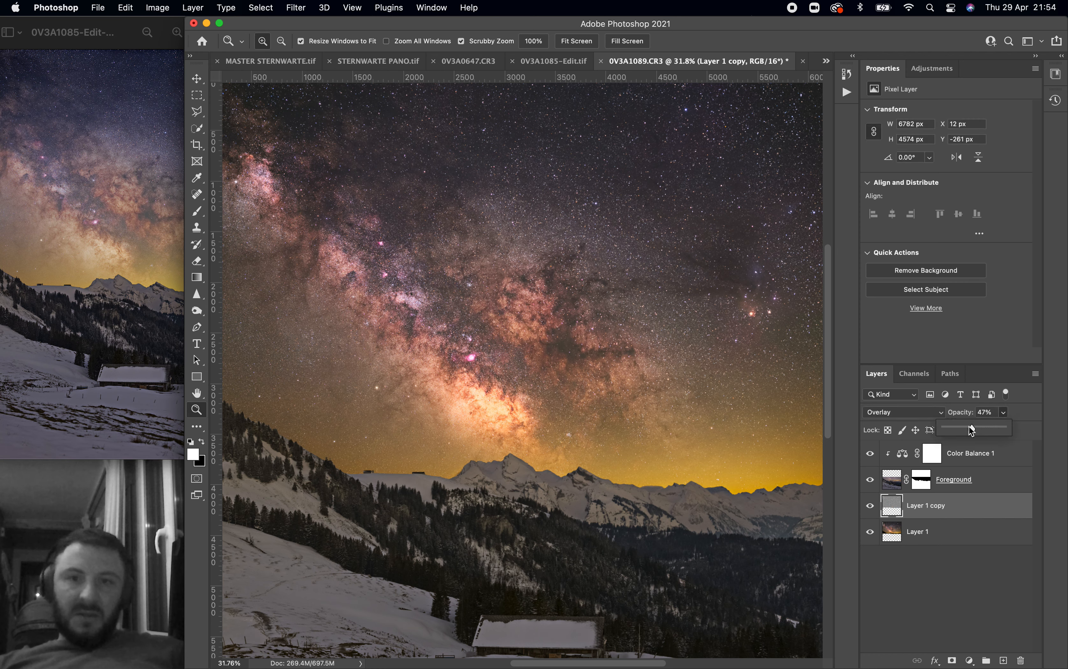
Step: Review the softened sky over the ridge and foreground, and compare it with the 0V3A1085-Edit-2.jpg reference in Preview
{"action": "scroll", "coordinate": [710, 473], "scroll_direction": "down", "scroll_amount": 2}
{"action": "scroll", "coordinate": [709, 474], "scroll_direction": "up", "scroll_amount": 1}
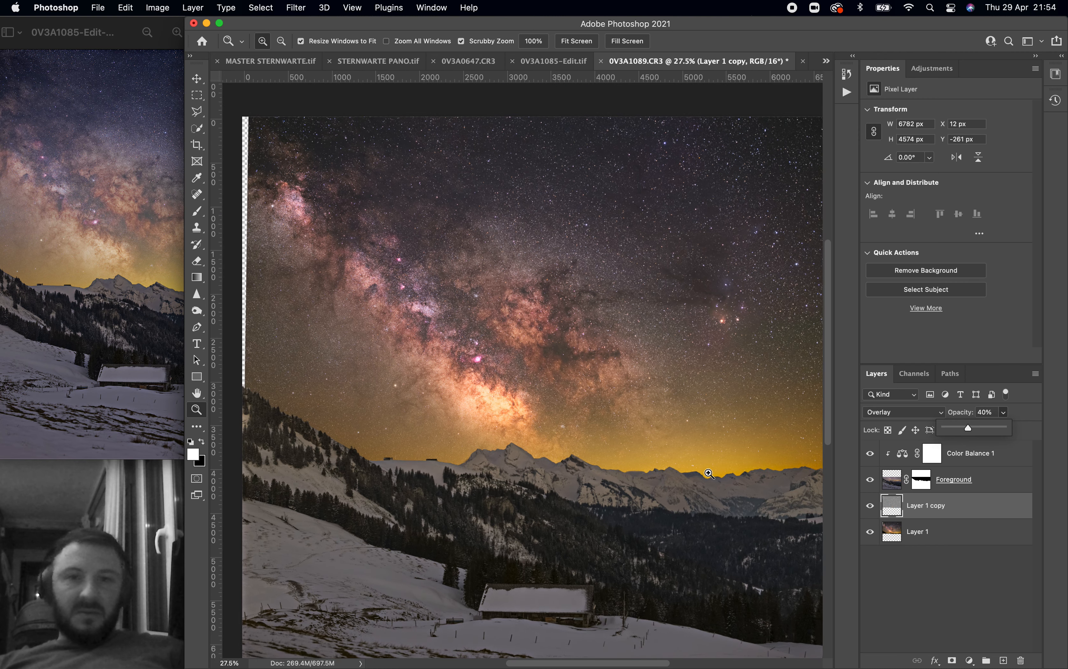
{"action": "scroll", "coordinate": [709, 473], "scroll_direction": "down", "scroll_amount": 2}
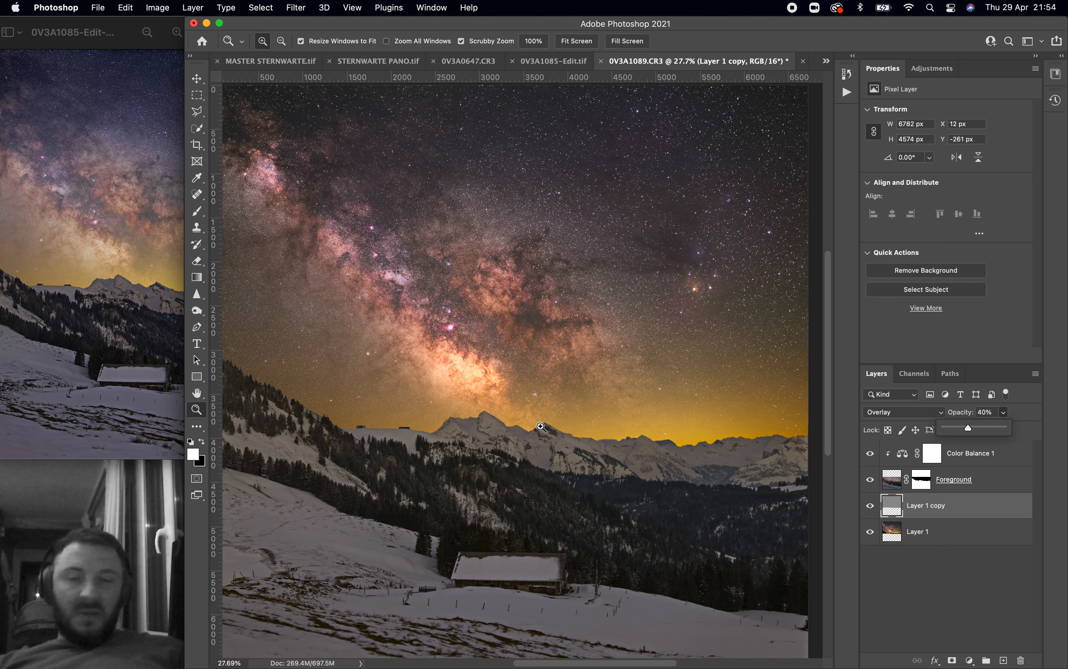
{"action": "scroll", "coordinate": [542, 428], "scroll_direction": "down", "scroll_amount": 1}
{"action": "scroll", "coordinate": [542, 428], "scroll_direction": "left", "scroll_amount": 1}
{"action": "scroll", "coordinate": [541, 428], "scroll_direction": "down", "scroll_amount": 1}
{"action": "scroll", "coordinate": [542, 428], "scroll_direction": "left", "scroll_amount": 1}
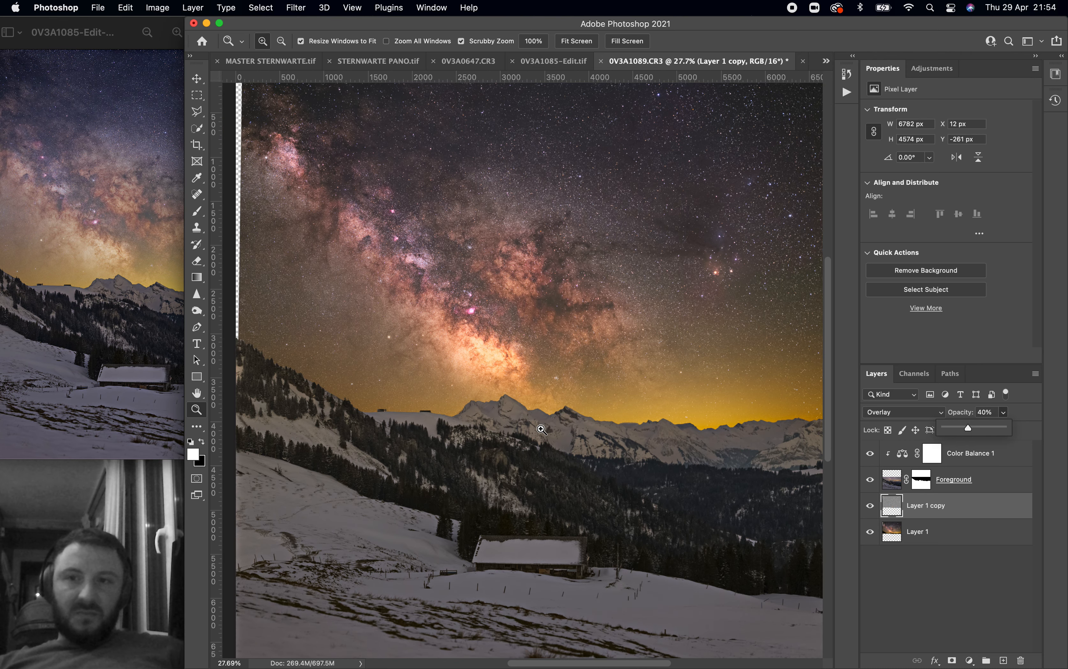
{"action": "left_click", "coordinate": [137, 28]}
{"action": "left_click_drag", "start_coordinate": [131, 28], "coordinate": [161, 22]}
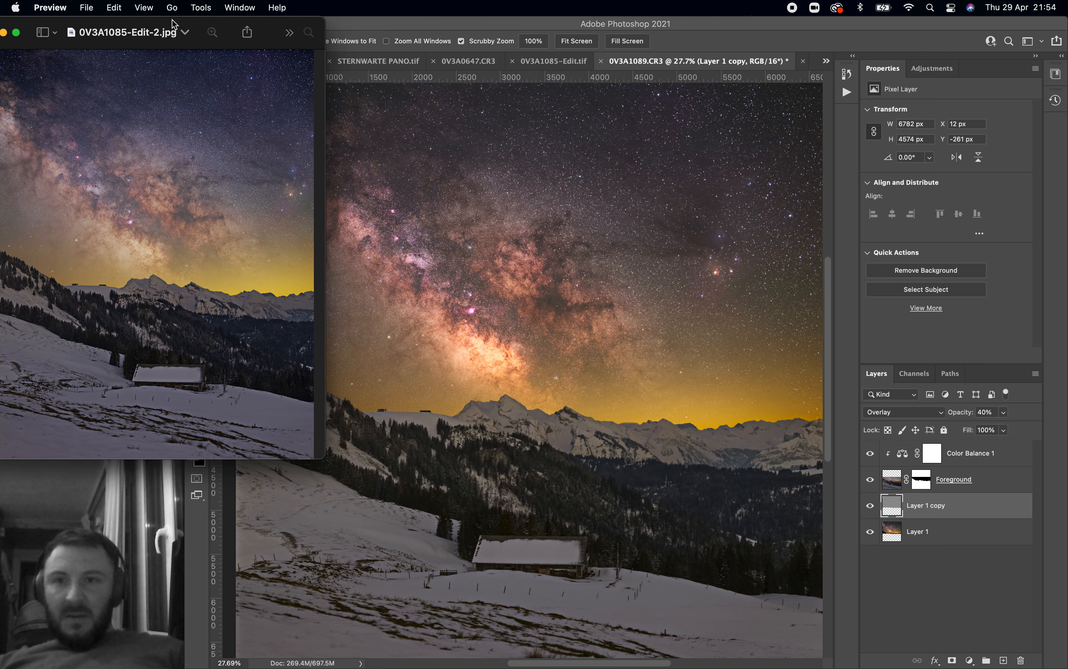
{"action": "left_click", "coordinate": [567, 21]}
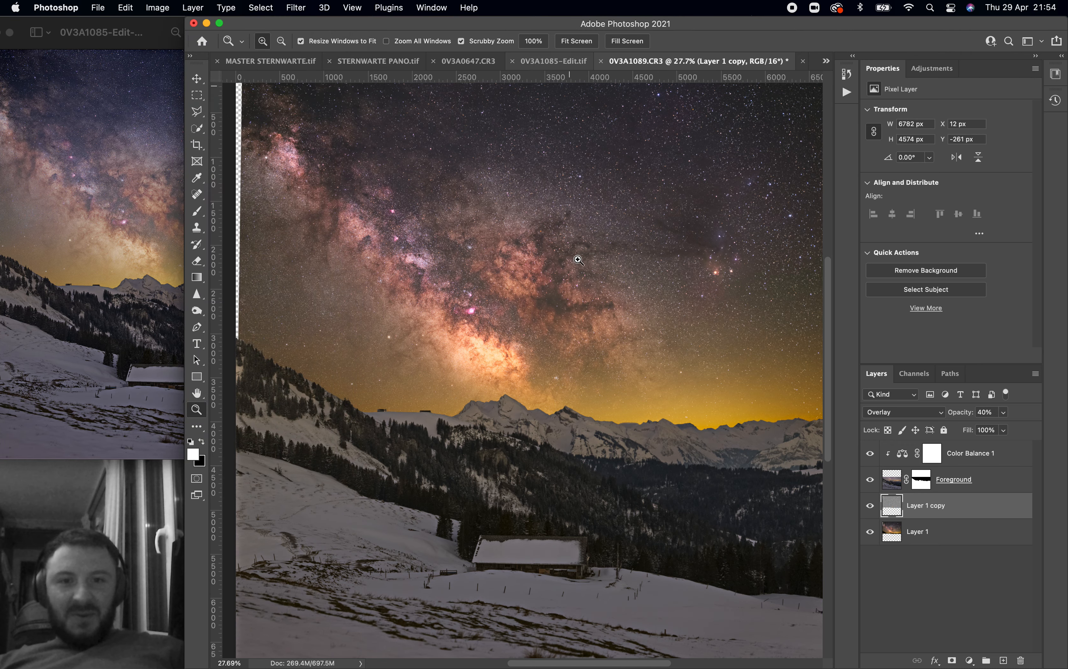
Step: Examine the overall balance between the sky and the snowy foreground in the 0V3A1089.CR3 composite
{"action": "scroll", "coordinate": [587, 434], "scroll_direction": "right", "scroll_amount": 2}
{"action": "scroll", "coordinate": [587, 435], "scroll_direction": "down", "scroll_amount": 1}
{"action": "scroll", "coordinate": [587, 435], "scroll_direction": "down", "scroll_amount": 3}
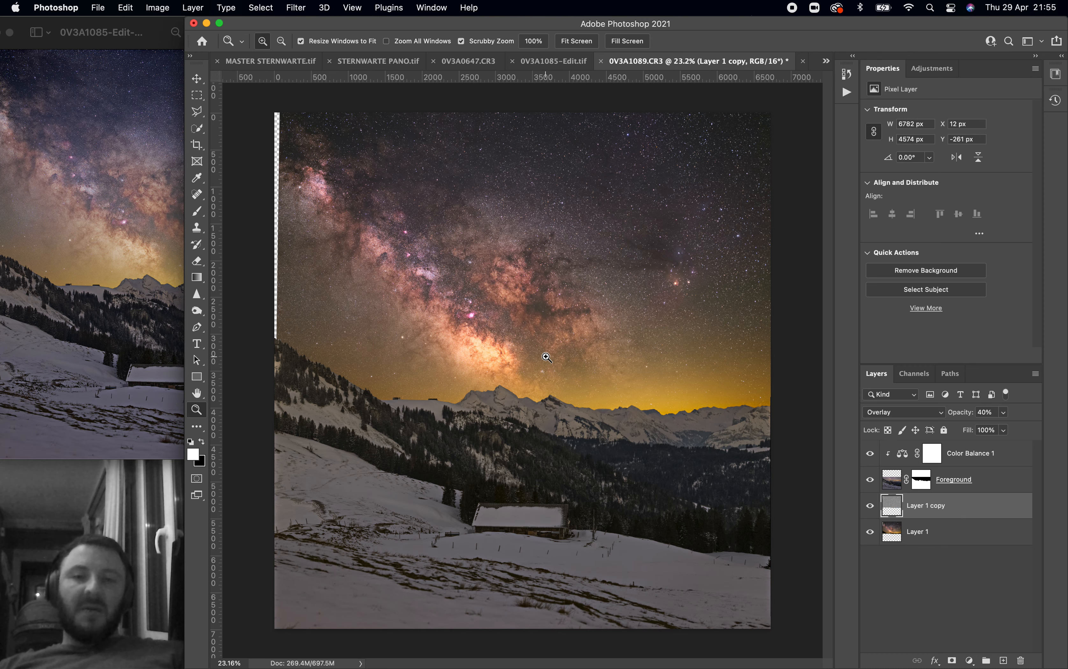
{"action": "left_click", "coordinate": [597, 370]}
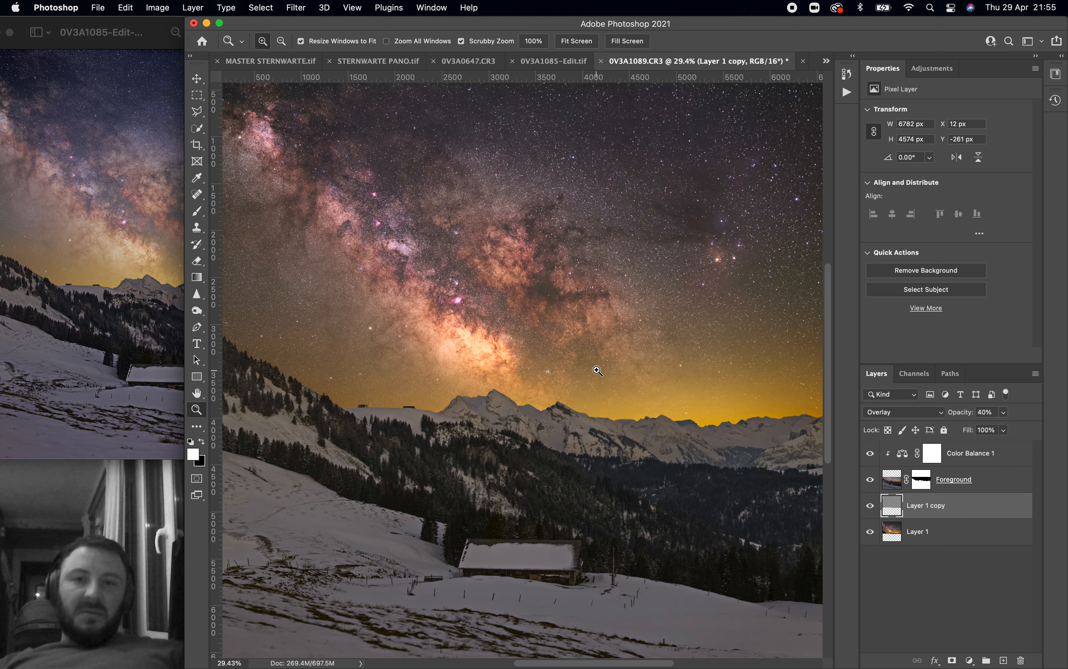
{"action": "left_click", "coordinate": [597, 370], "text": "alt"}
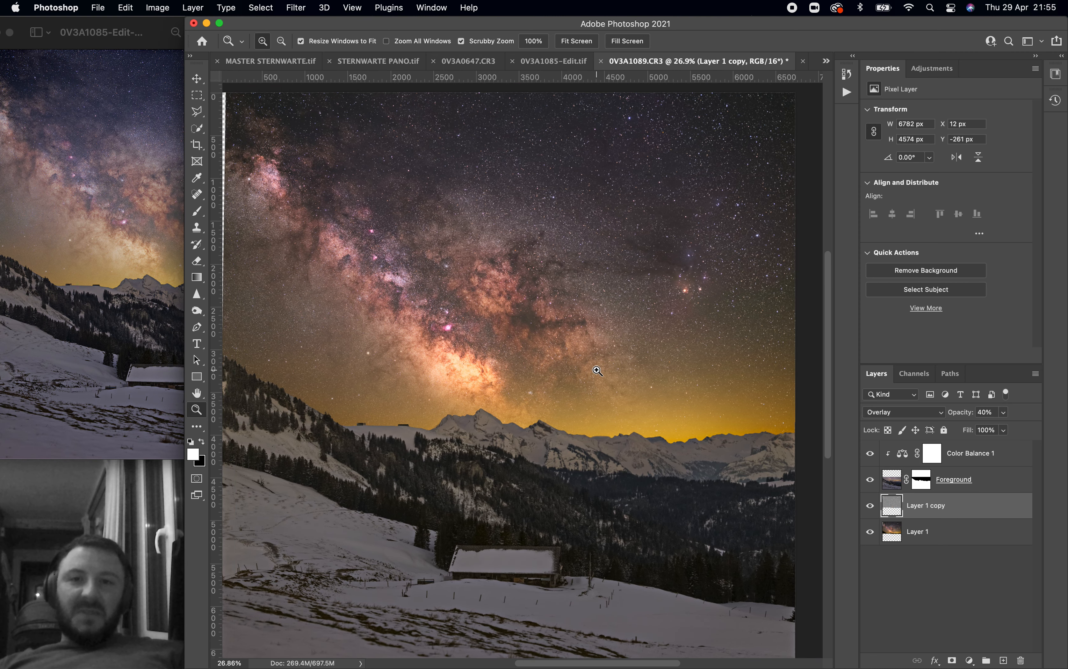
{"action": "scroll", "coordinate": [597, 370], "scroll_direction": "left", "scroll_amount": 1}
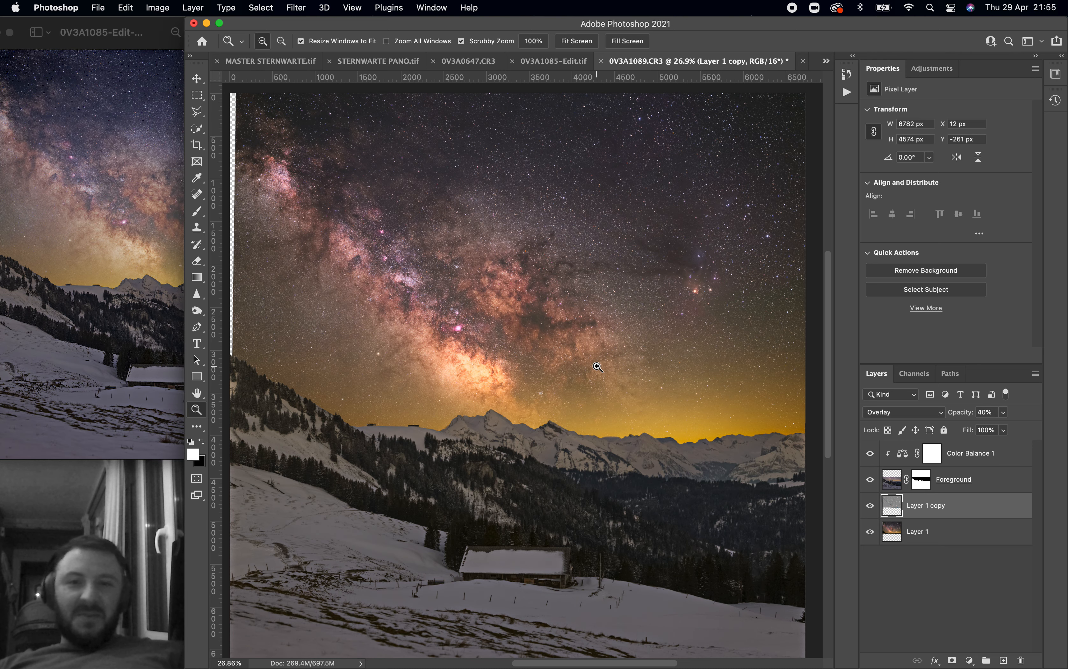
{"action": "scroll", "coordinate": [597, 367], "scroll_direction": "right", "scroll_amount": 1}
{"action": "scroll", "coordinate": [597, 366], "scroll_direction": "down", "scroll_amount": 2}
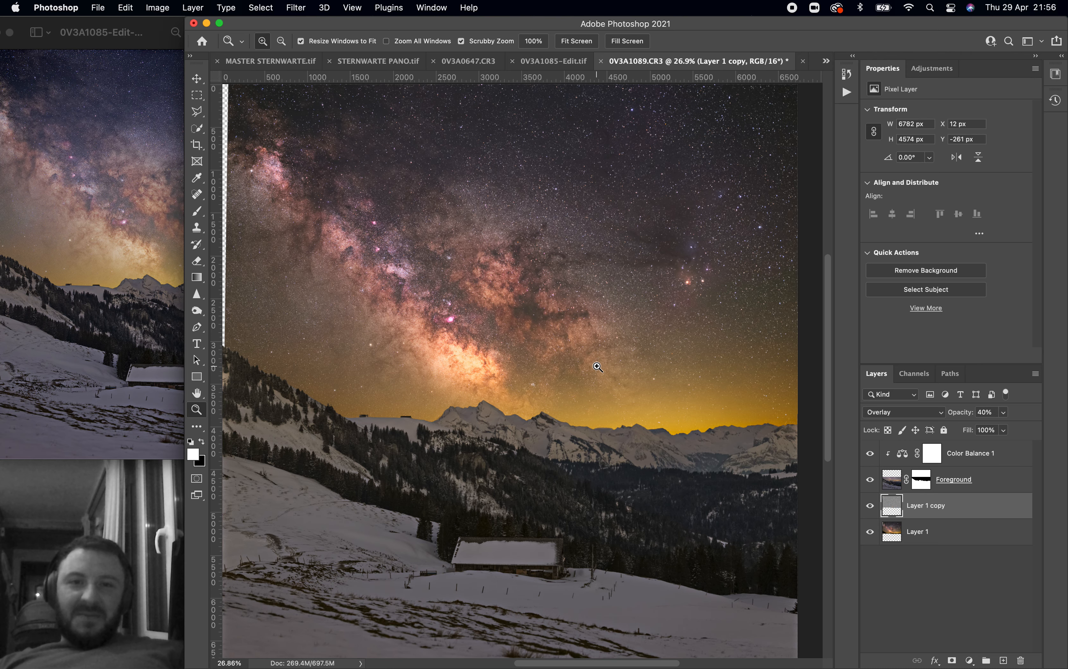